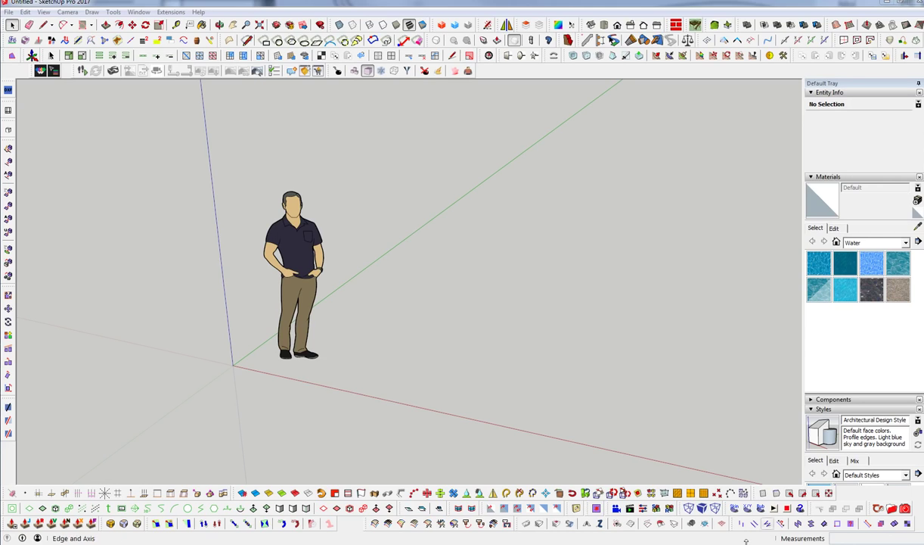
# - Place the Doric-Order Page image flat on the ground with its lower corner at the origin
pyautogui.moveTo(402, 299); pyautogui.dragTo(508, 227, button='middle')
pyautogui.moveTo(330, 302); pyautogui.dragTo(439, 311, button='middle')
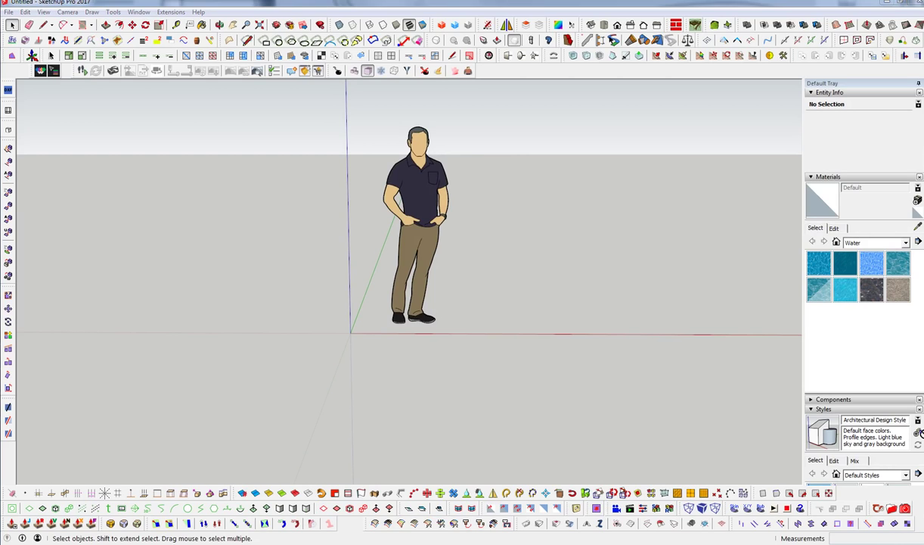
pyautogui.press('Return')
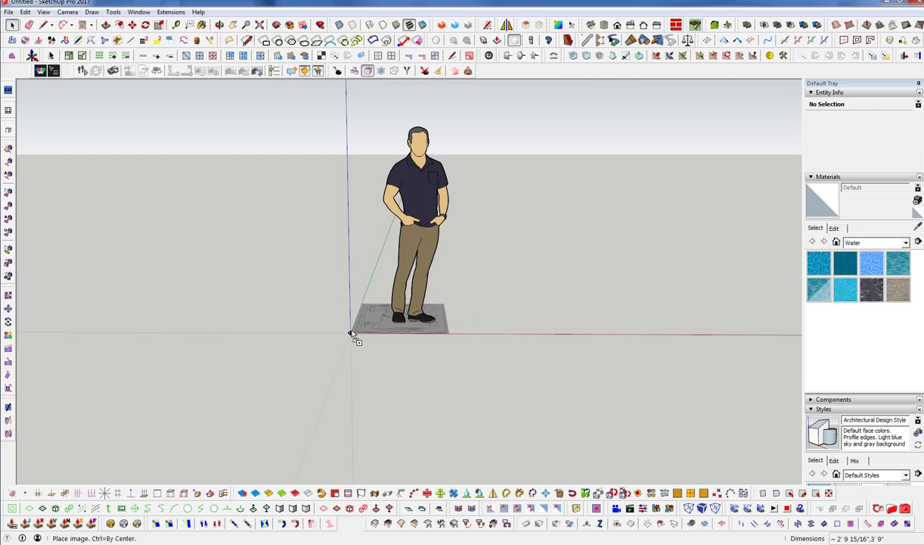
pyautogui.click(360, 346)
# - Delete the default human scale figure standing on the imported image
pyautogui.moveTo(608, 315); pyautogui.dragTo(423, 189, button='middle')
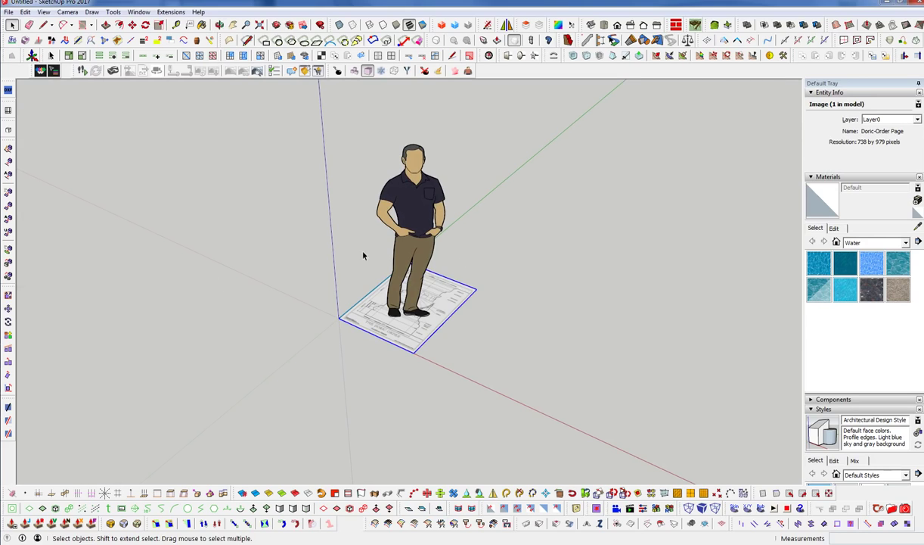
pyautogui.click(435, 227)
pyautogui.press('Delete')
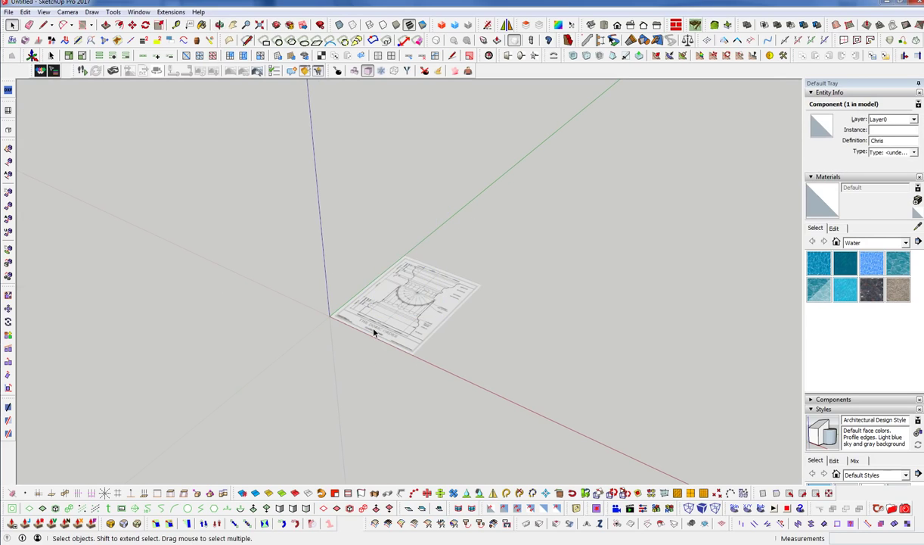
# - Rotate the Doric order image about the red axis at its origin corner until it stands upright along the blue axis
pyautogui.scroll(5, 374, 333)
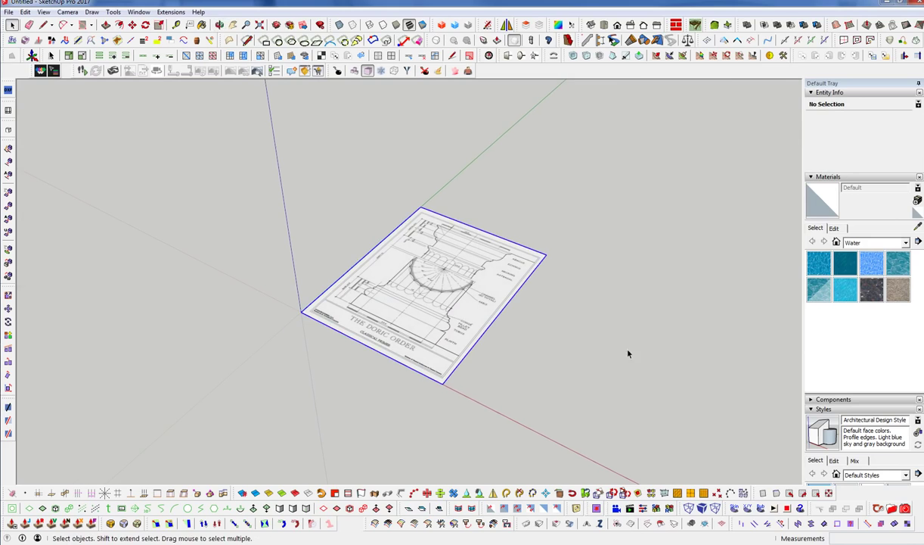
pyautogui.click(358, 300)
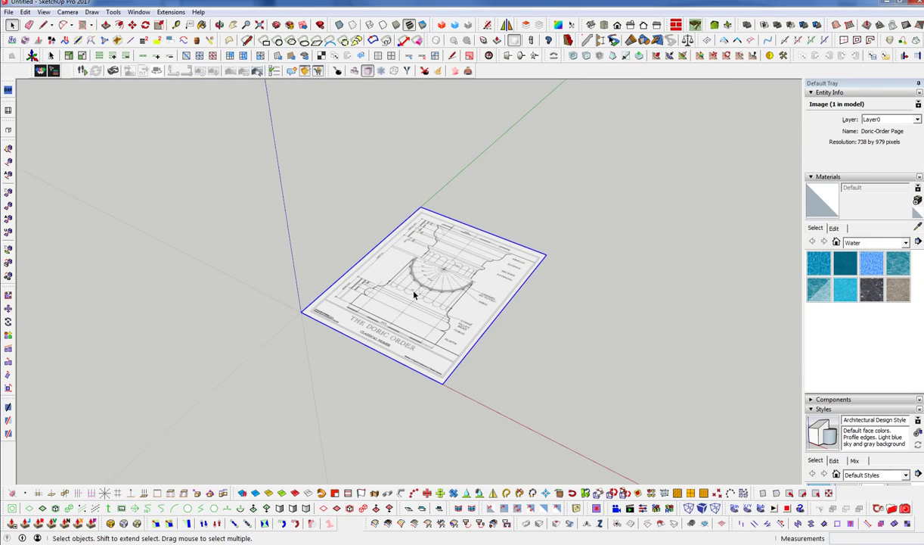
pyautogui.moveTo(435, 364); pyautogui.dragTo(287, 323, button='middle')
pyautogui.press('q')
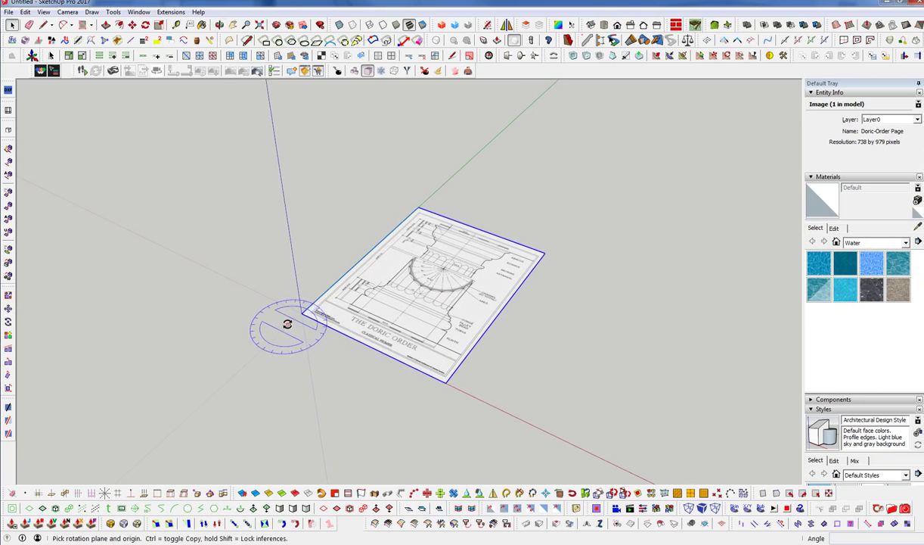
pyautogui.moveTo(301, 312); pyautogui.dragTo(382, 345)
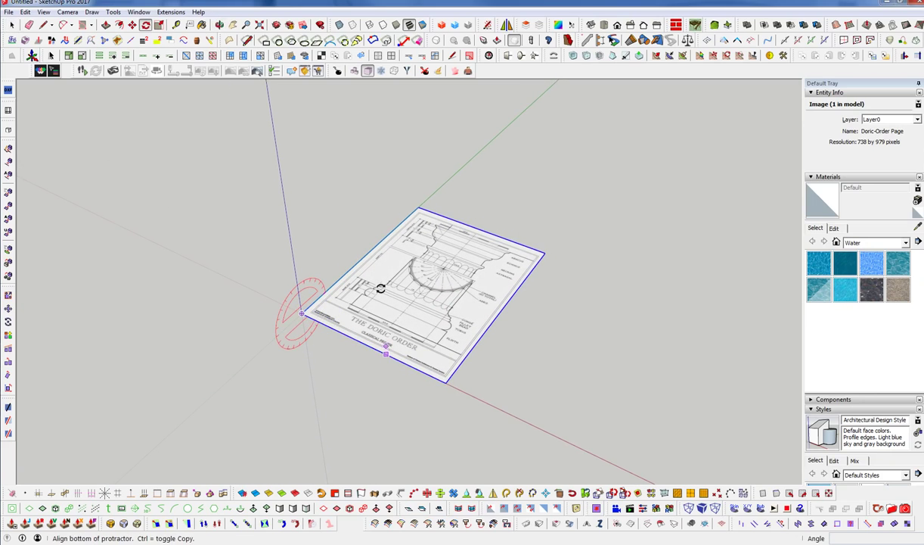
pyautogui.click(415, 210)
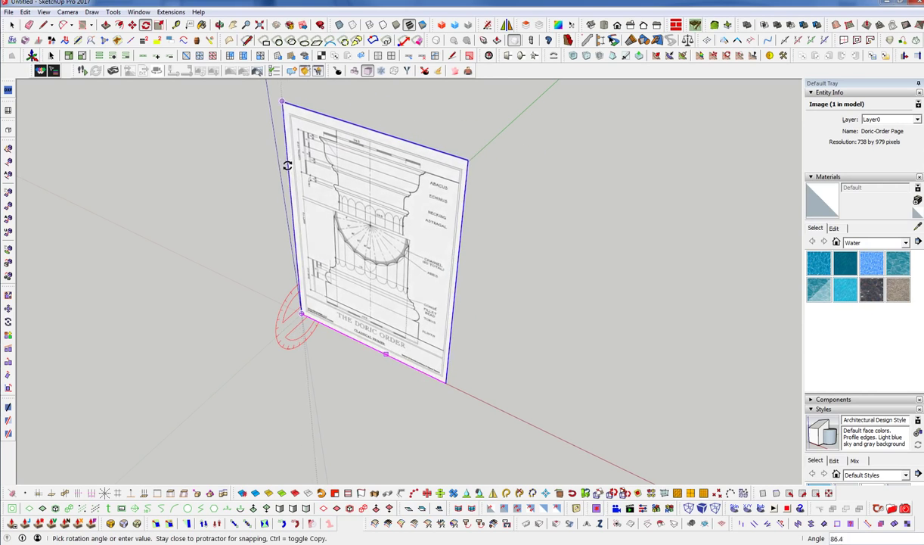
pyautogui.click(298, 207)
# - Move the image so the point where the column's centreline meets the plinth's base line sits on the origin, using X-ray display
pyautogui.moveTo(298, 207); pyautogui.dragTo(481, 219, button='middle')
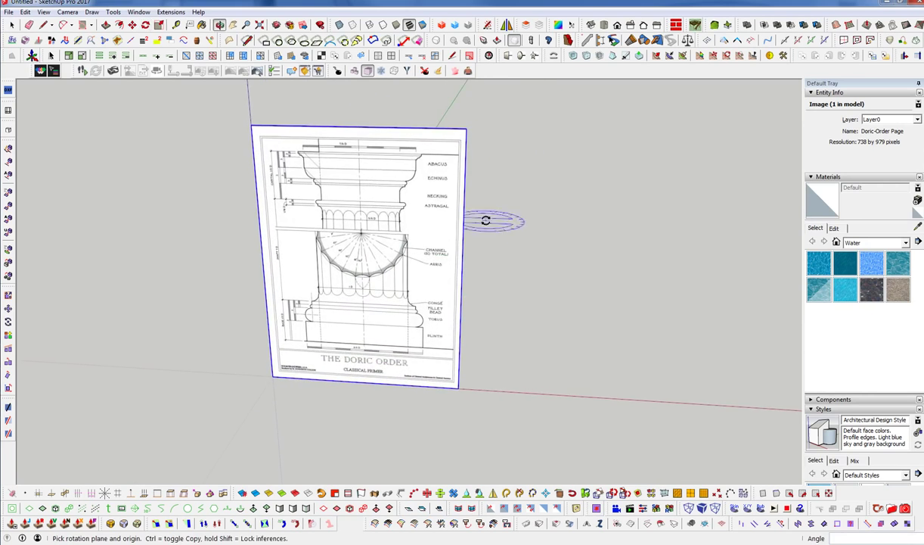
pyautogui.scroll(5, 412, 353)
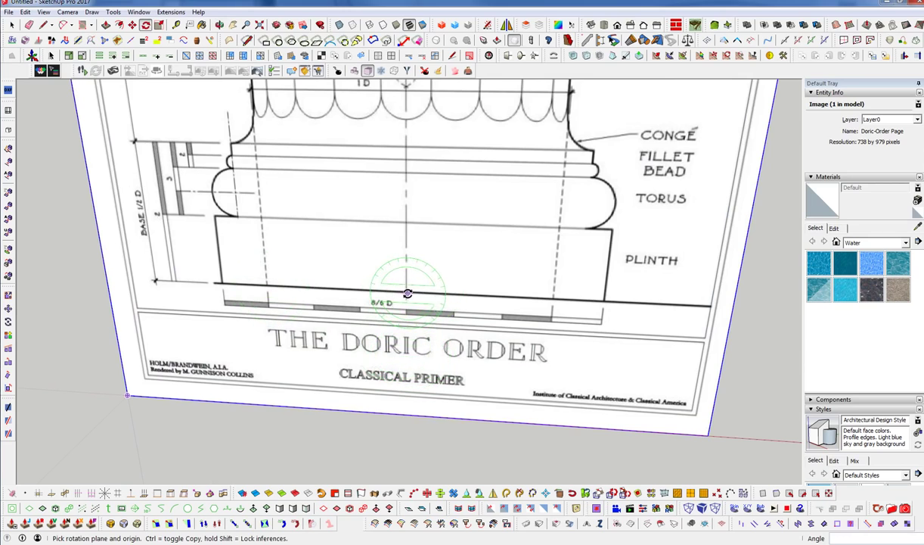
pyautogui.press('m')
pyautogui.scroll(4, 404, 293)
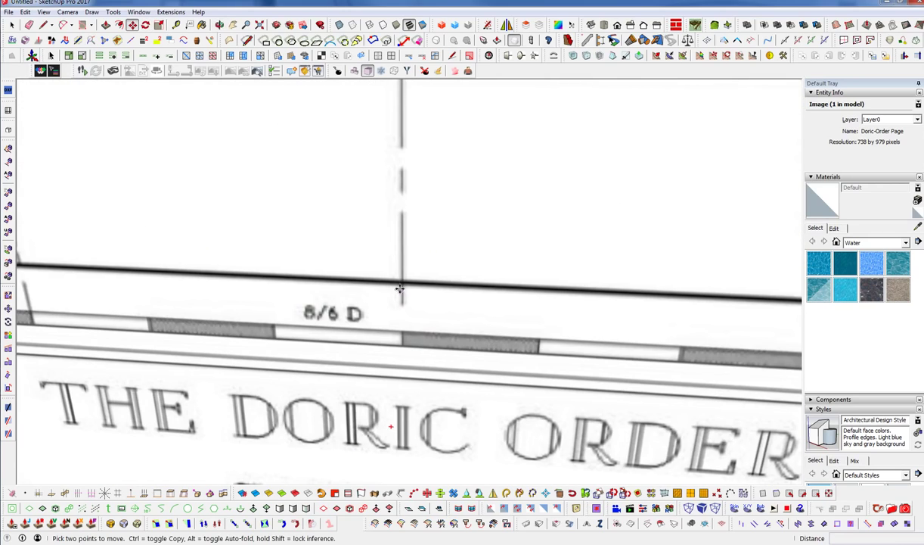
pyautogui.click(403, 285)
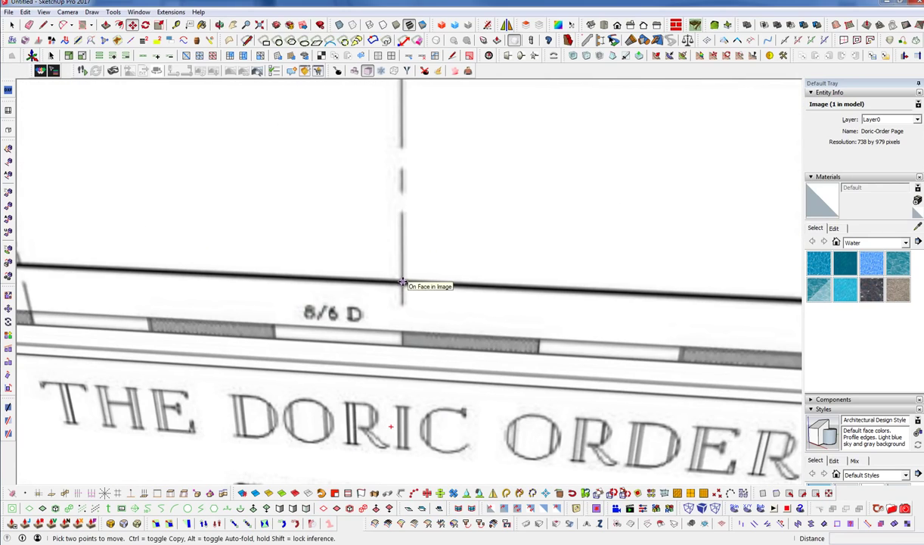
pyautogui.scroll(-5, 402, 286)
pyautogui.scroll(-3, 432, 207)
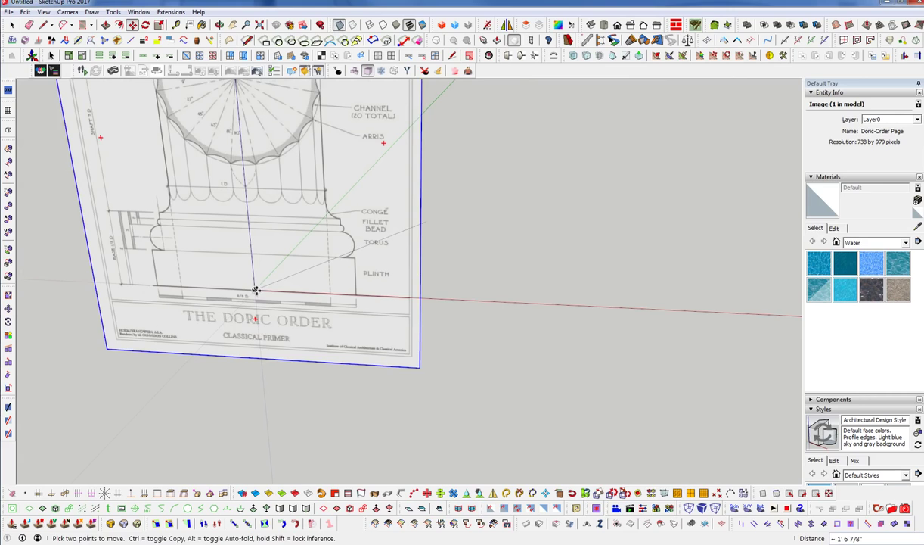
pyautogui.moveTo(338, 310); pyautogui.dragTo(424, 227, button='middle')
pyautogui.press('m')
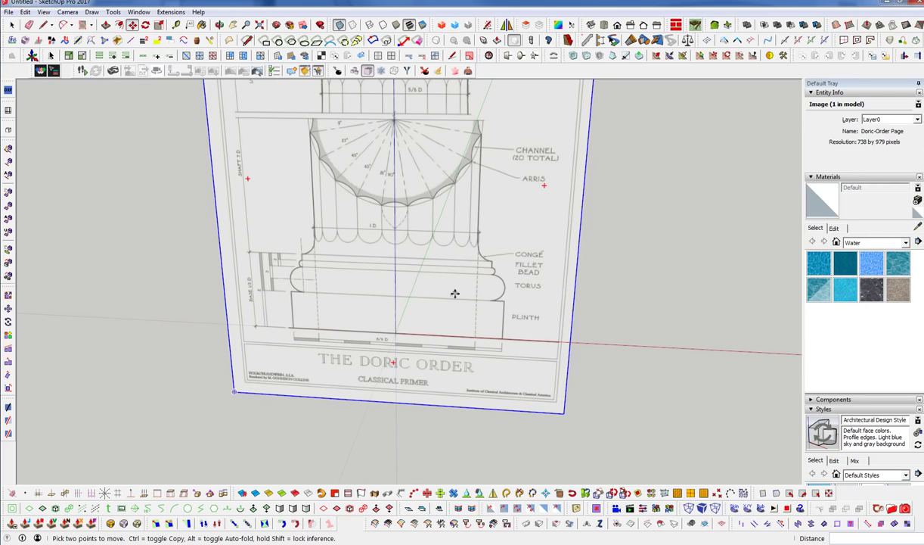
pyautogui.click(394, 333)
# - Turn off X-ray display to show the upright Doric order image at full opacity
pyautogui.scroll(-3, 406, 349)
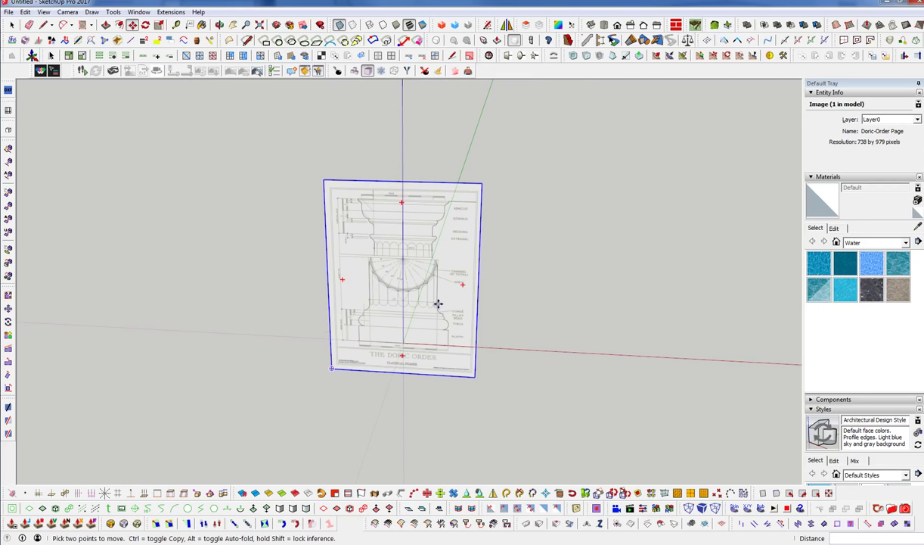
pyautogui.scroll(3, 437, 303)
pyautogui.moveTo(429, 389); pyautogui.dragTo(466, 286, button='middle')
pyautogui.press('space')
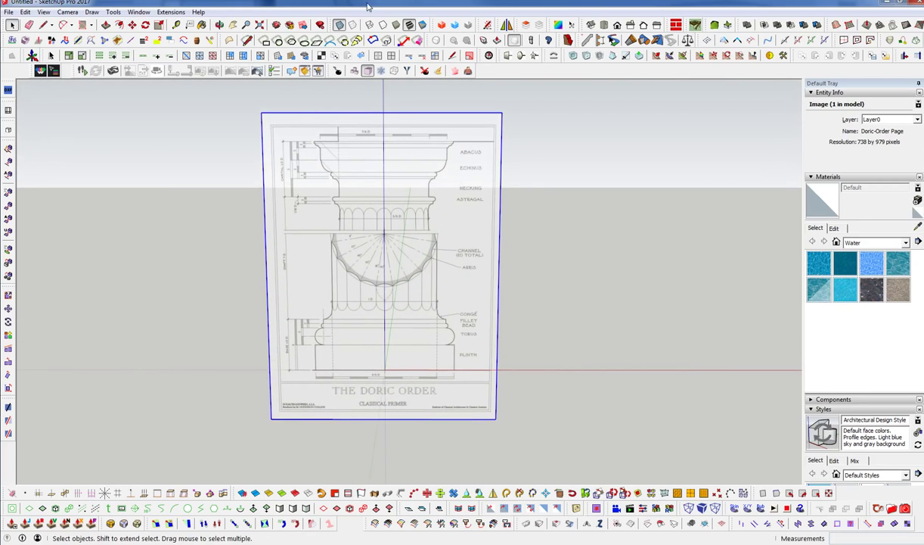
pyautogui.click(331, 25)
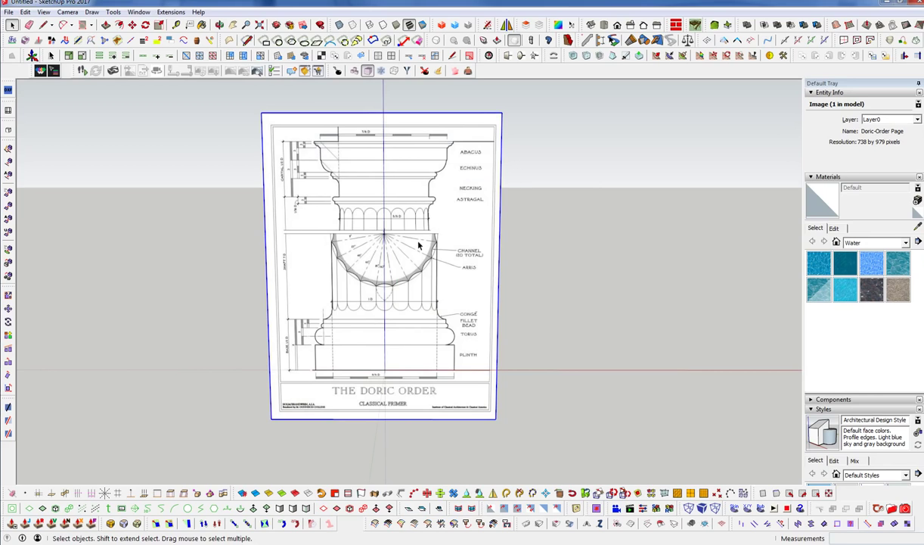
# - Examine the Doric order drawing's base, shaft, channels and capital on the reference image
pyautogui.scroll(3, 405, 261)
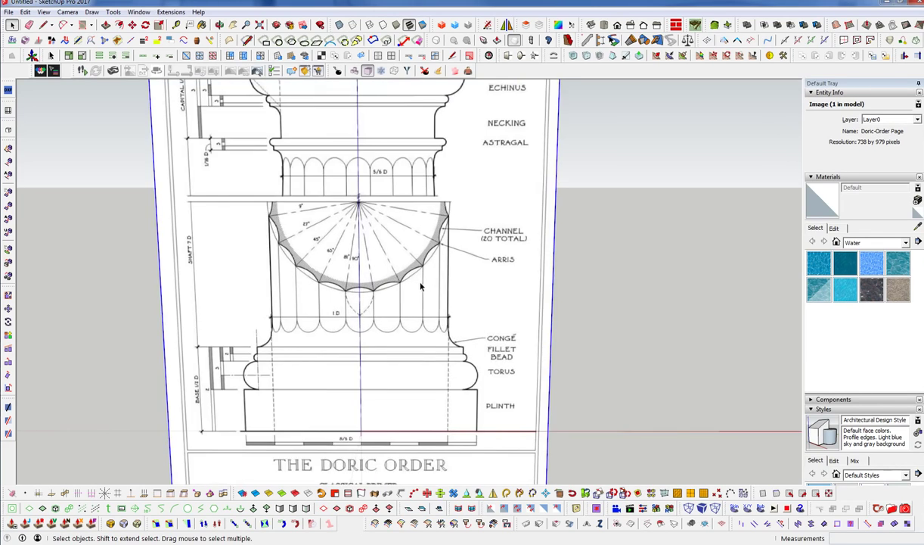
pyautogui.scroll(1, 358, 253)
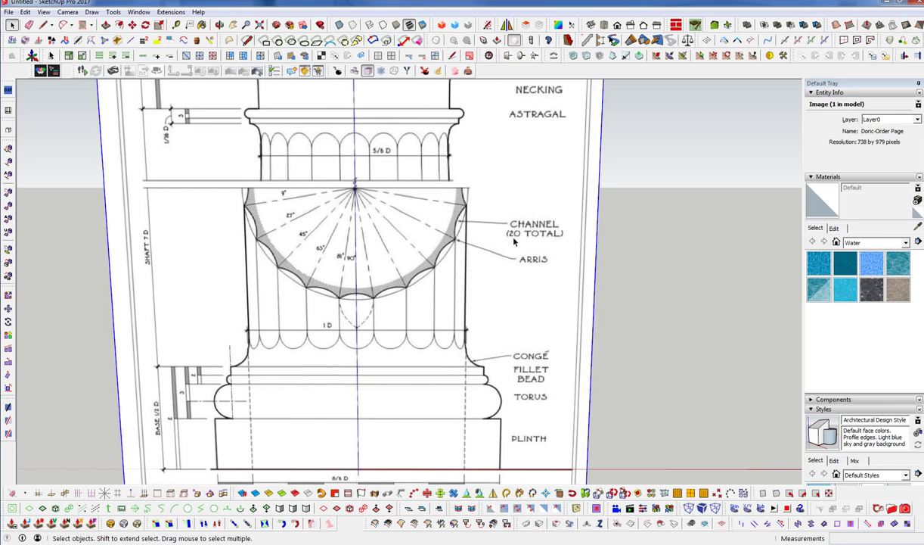
pyautogui.scroll(-3, 371, 229)
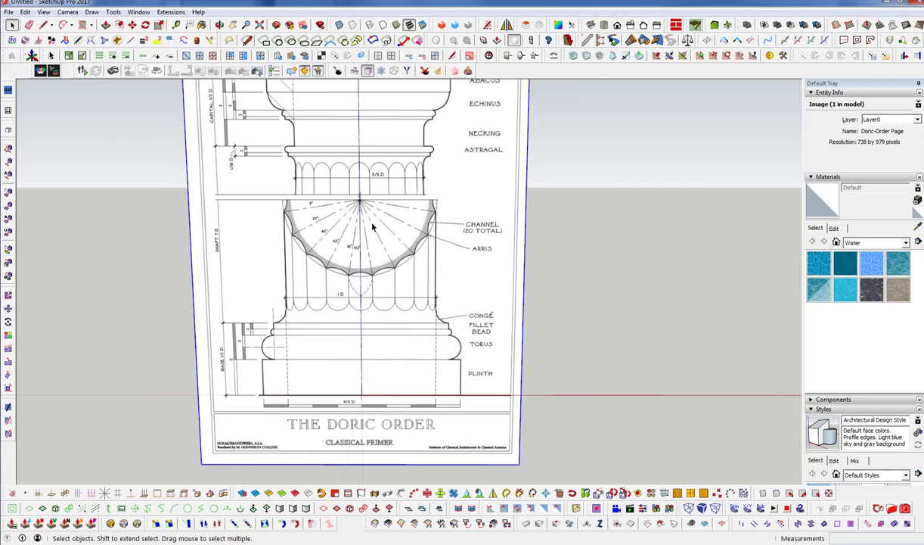
pyautogui.scroll(-4, 372, 227)
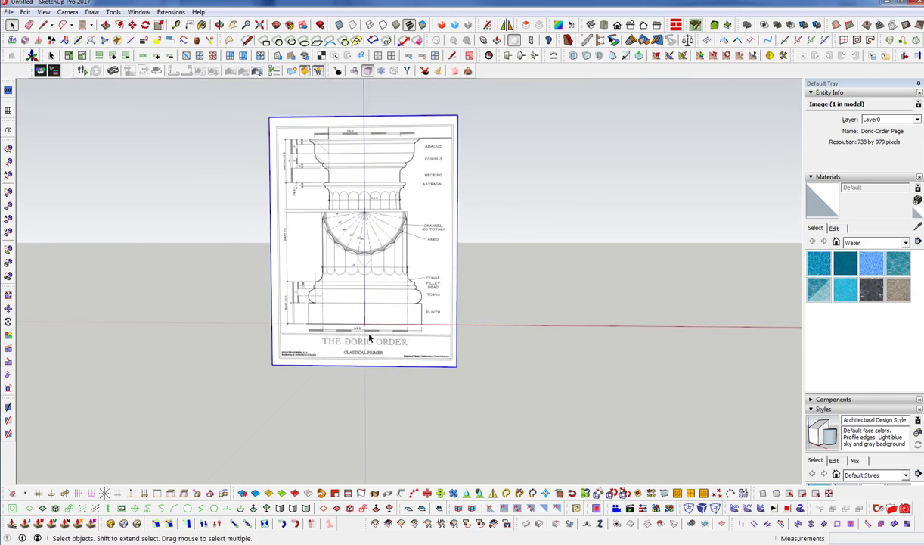
pyautogui.scroll(3, 370, 338)
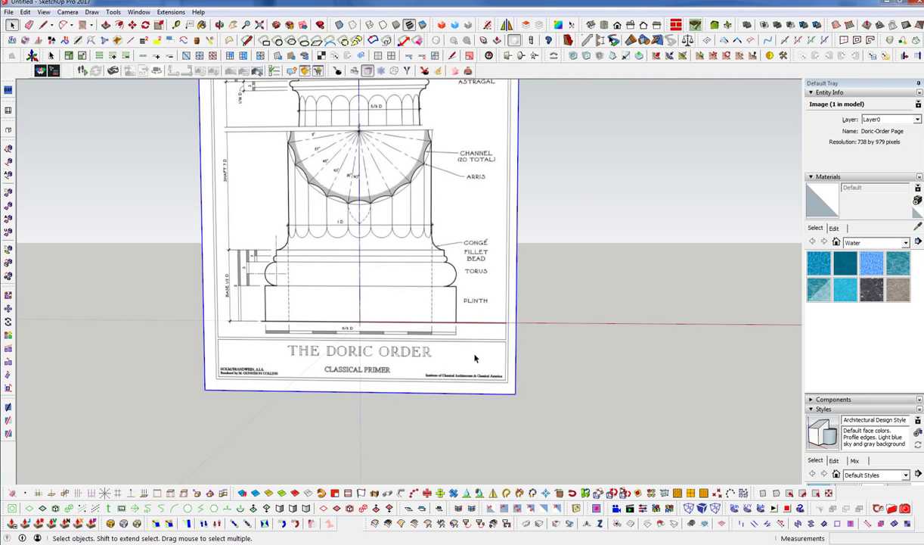
pyautogui.scroll(-3, 370, 410)
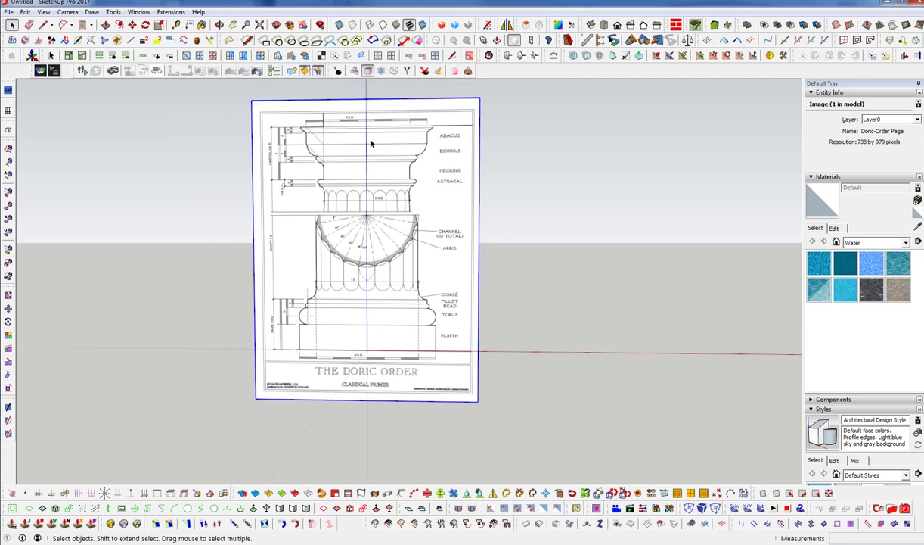
pyautogui.keyDown('shift'); pyautogui.moveTo(355, 132); pyautogui.dragTo(373, 170, button='middle'); pyautogui.keyUp('shift')
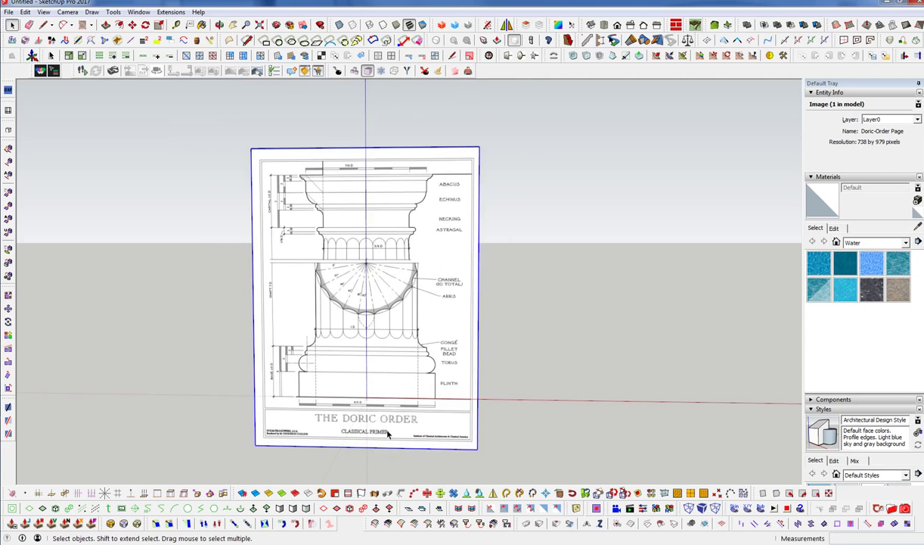
pyautogui.scroll(4, 387, 433)
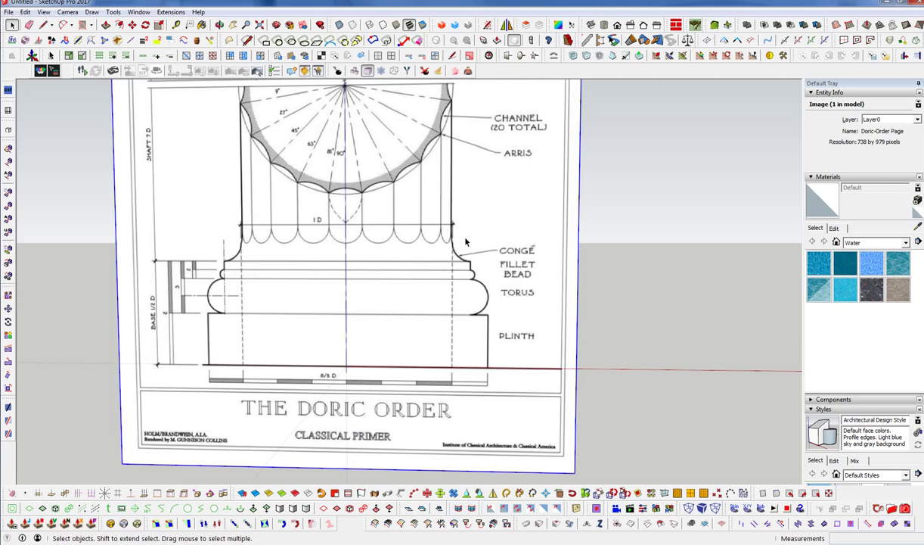
# - Draw a line about 10 3/8" long along the red axis from the origin to the plinth's outer bottom corner
pyautogui.scroll(3, 406, 388)
pyautogui.press('l')
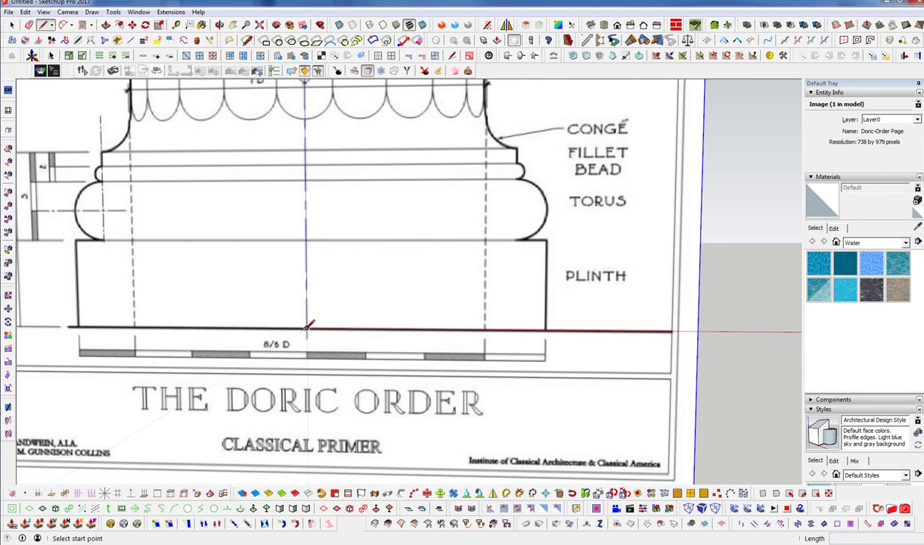
pyautogui.click(306, 328)
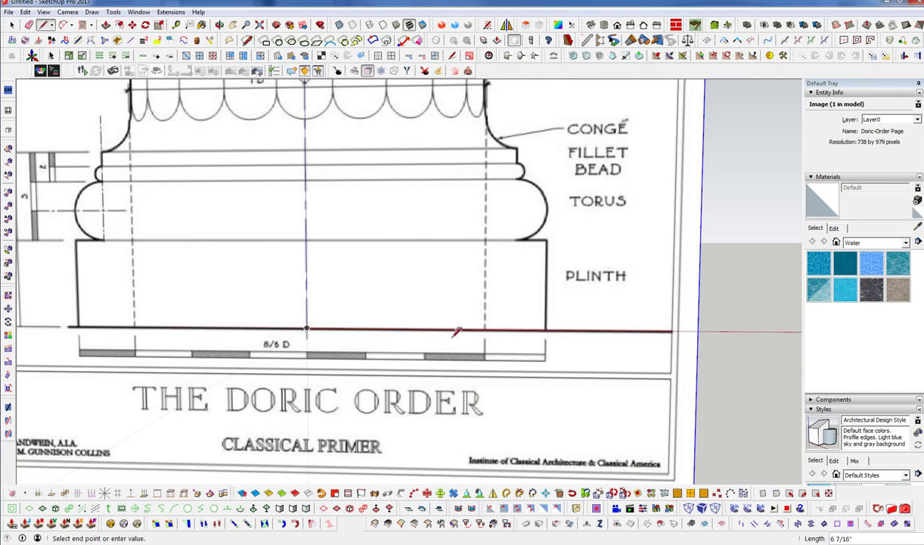
pyautogui.scroll(-1, 409, 469)
pyautogui.scroll(-3, 409, 464)
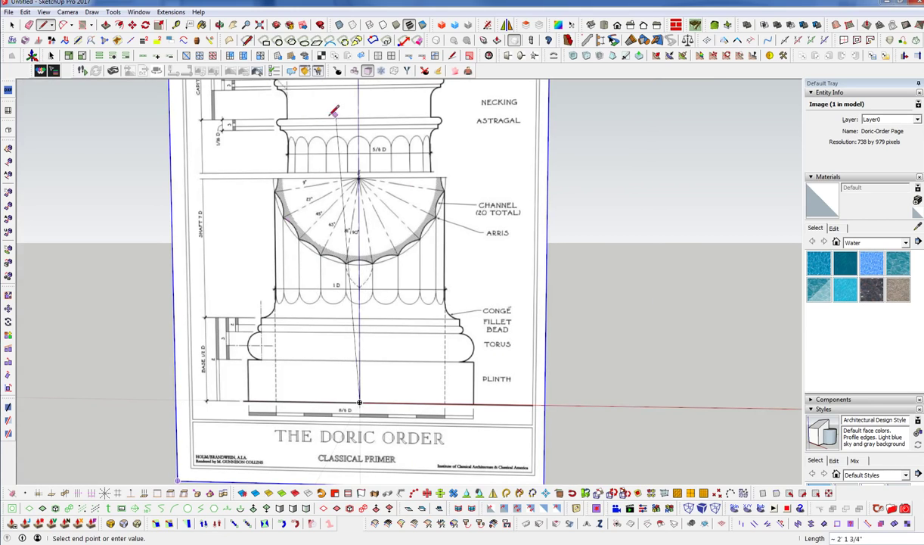
pyautogui.scroll(2, 458, 392)
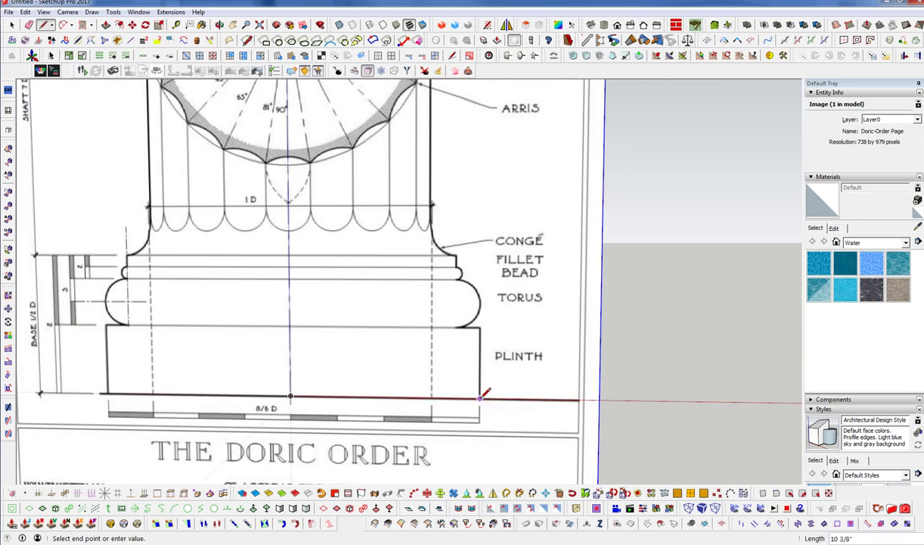
pyautogui.click(480, 397)
# - Trace the plinth's outer side up to its top corner and its top edge inward about 1 5/16" to the torus
pyautogui.scroll(3, 480, 396)
pyautogui.click(479, 250)
pyautogui.scroll(2, 431, 249)
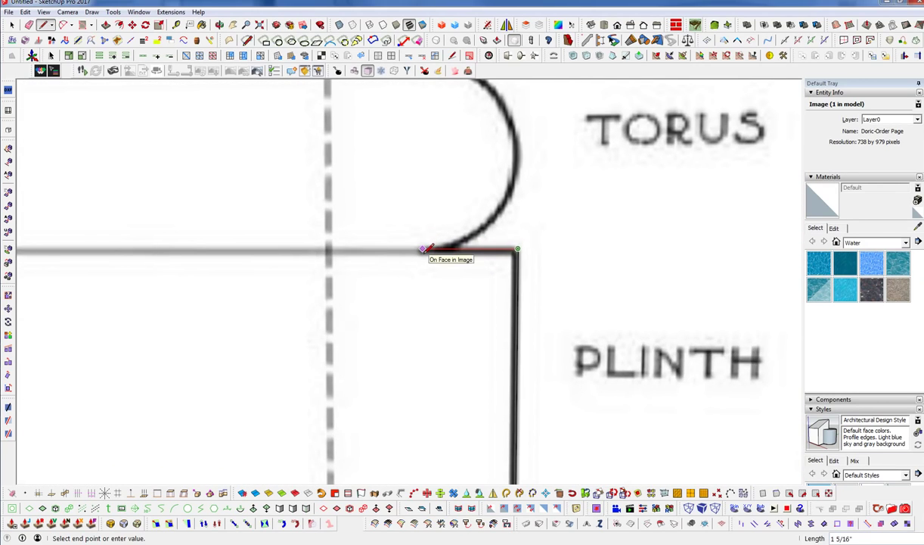
pyautogui.click(423, 249)
# - Draw a 16-segment arc over the torus profile, spanning about 2 9/16" from the plinth's top line up to the bead
pyautogui.keyDown('shift'); pyautogui.moveTo(429, 249); pyautogui.dragTo(428, 301, button='middle'); pyautogui.keyUp('shift')
pyautogui.press('a')
pyautogui.click(428, 309)
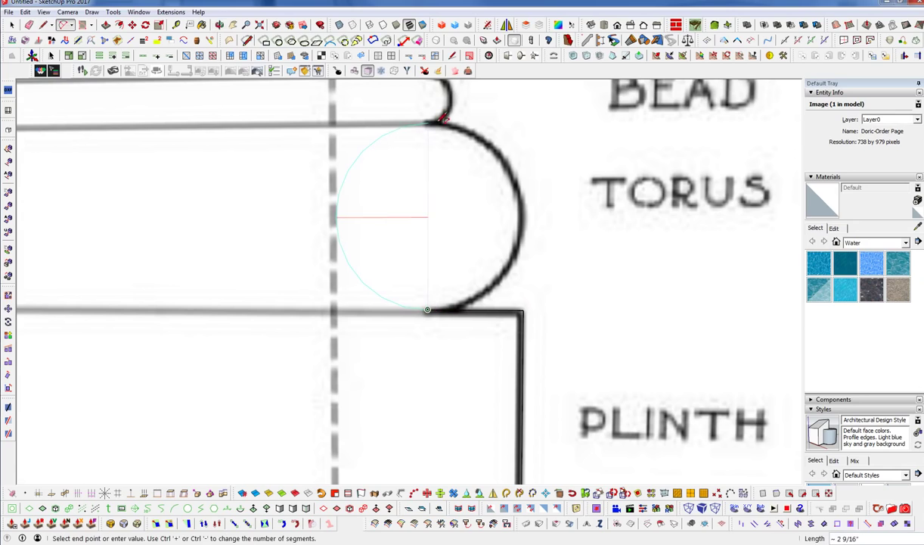
pyautogui.click(428, 122)
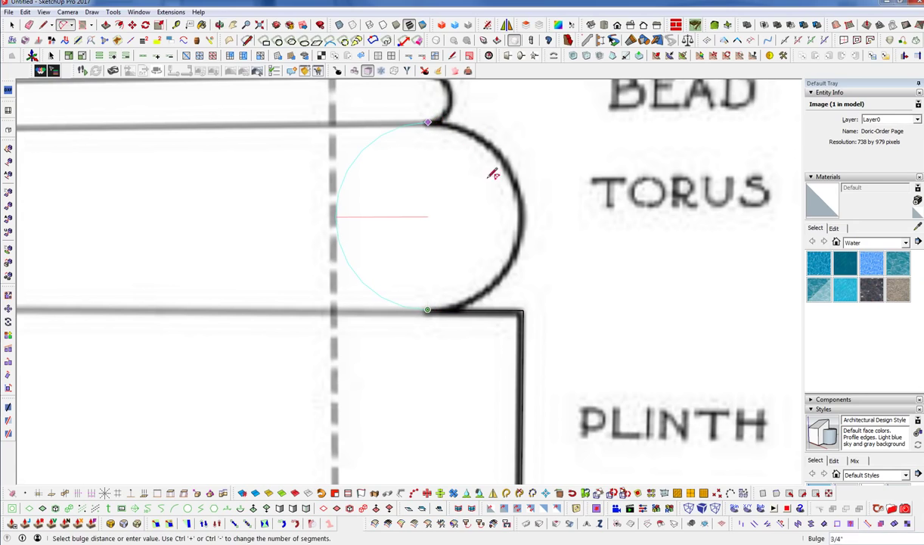
pyautogui.write('16s')
pyautogui.click(527, 219)
# - Draw an 8-segment arc over the bead profile, spanning about 5/8" from the top of the torus up to the fillet
pyautogui.keyDown('shift'); pyautogui.moveTo(526, 216); pyautogui.dragTo(492, 388, button='middle'); pyautogui.keyUp('shift')
pyautogui.press('a')
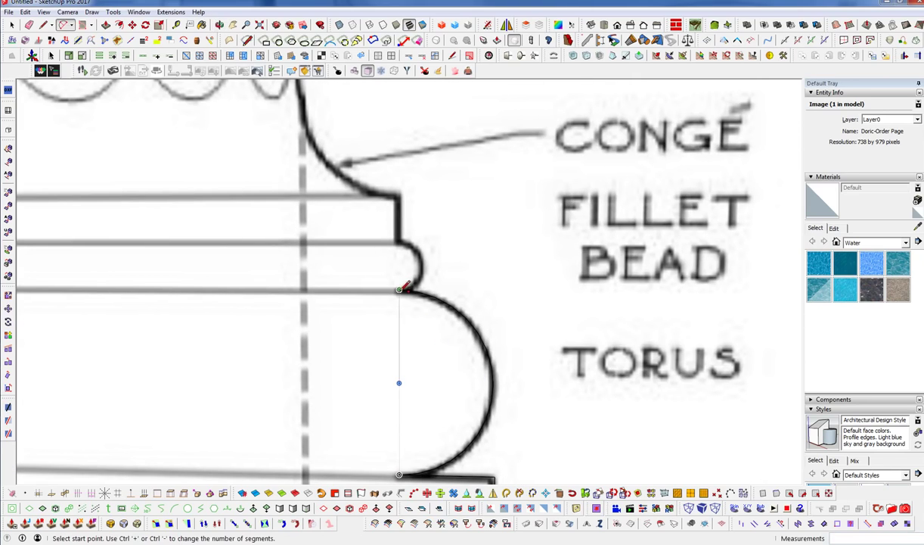
pyautogui.click(398, 289)
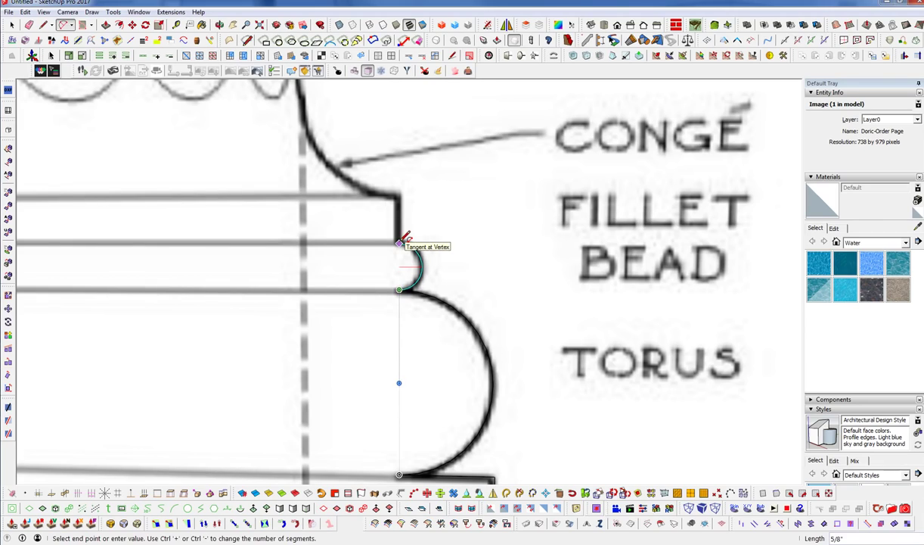
pyautogui.write('8s')
pyautogui.press('Return')
pyautogui.click(400, 243)
# - Trace the fillet's vertical edge from the top of the bead up to the start of the congé
pyautogui.press('l')
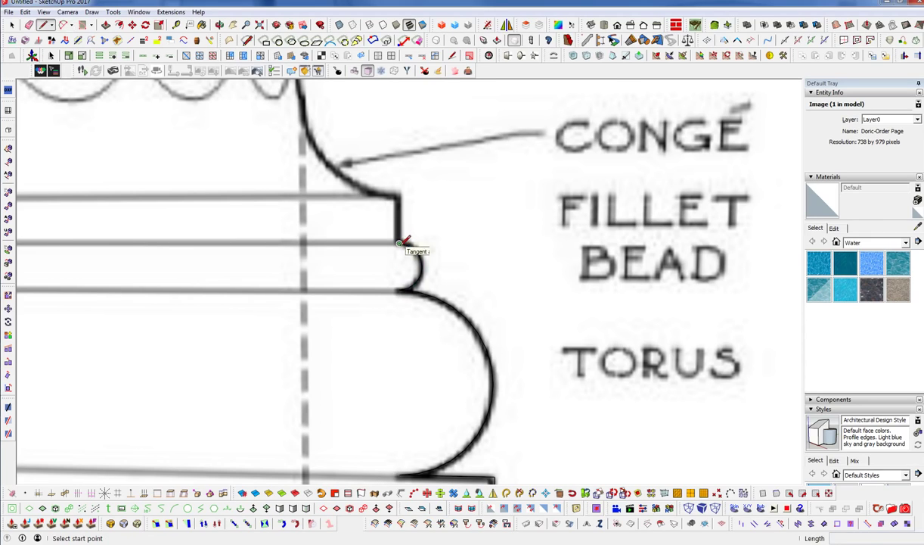
pyautogui.click(398, 242)
pyautogui.click(400, 197)
# - Draw an arc over the congé profile from the fillet's top corner up to the dashed shaft line, matching the drawing's concave curve
pyautogui.press('a')
pyautogui.click(400, 197)
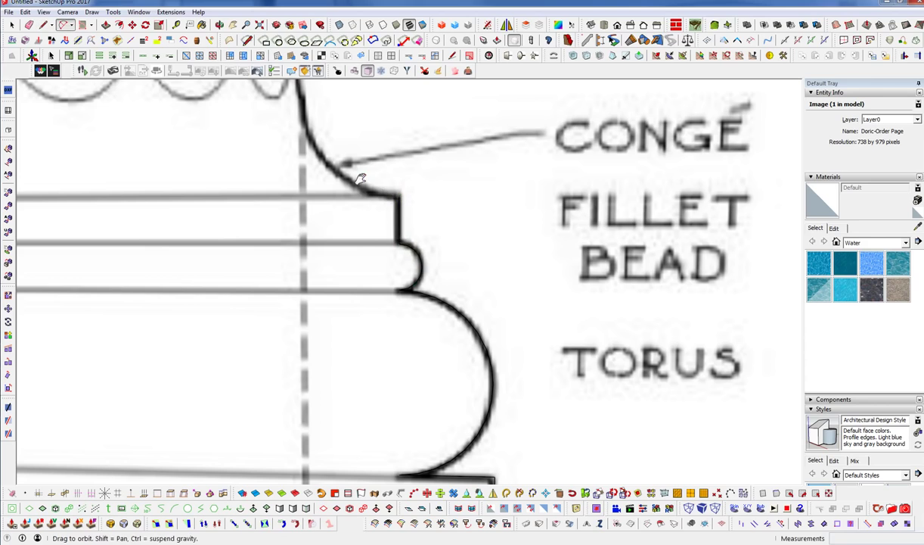
pyautogui.keyDown('shift'); pyautogui.moveTo(304, 117); pyautogui.dragTo(339, 203, button='middle'); pyautogui.keyUp('shift')
pyautogui.click(339, 203)
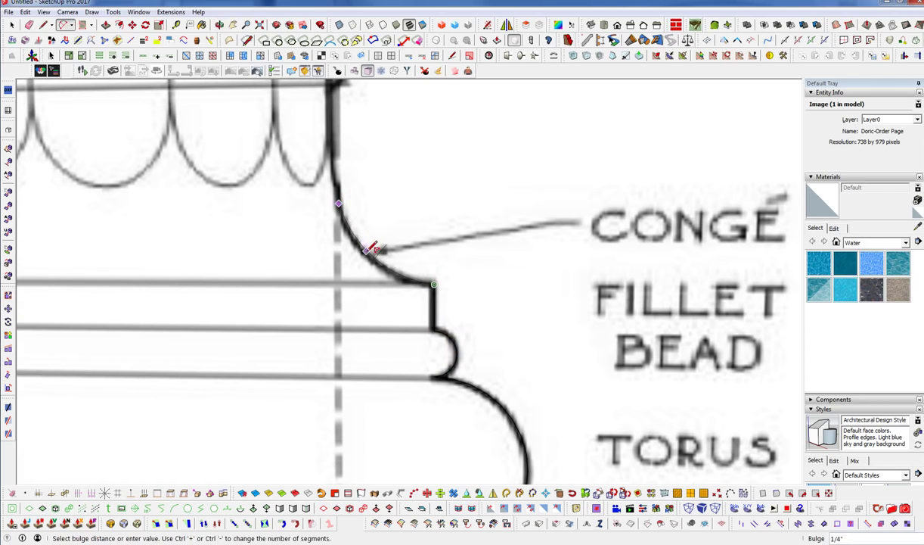
pyautogui.press('Return')
pyautogui.click(376, 256)
pyautogui.scroll(-1, 409, 307)
pyautogui.scroll(-2, 404, 302)
# - Close the outline with lines about 1/4" up from the congé, about 7 3/4" in to the centre axis, and about 9" down to the origin
pyautogui.press('l')
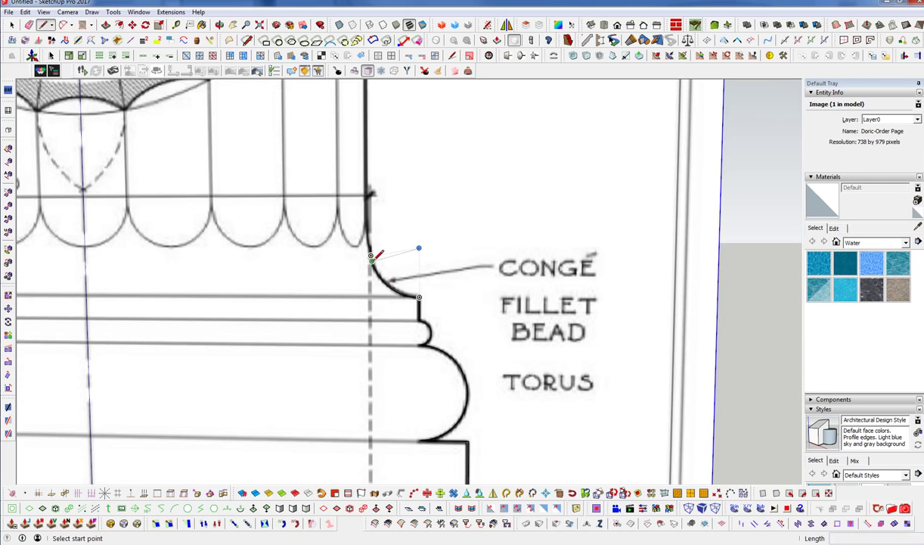
pyautogui.click(371, 250)
pyautogui.scroll(-2, 370, 348)
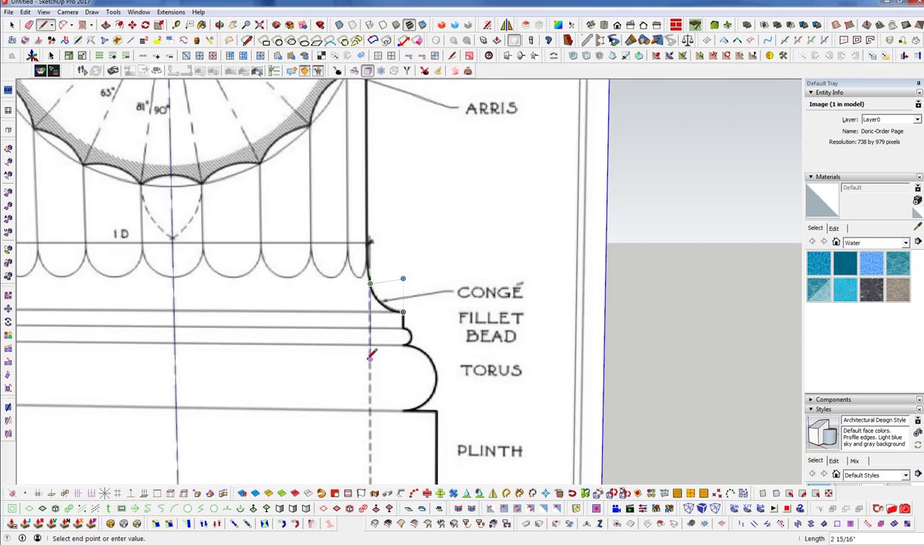
pyautogui.scroll(5, 373, 291)
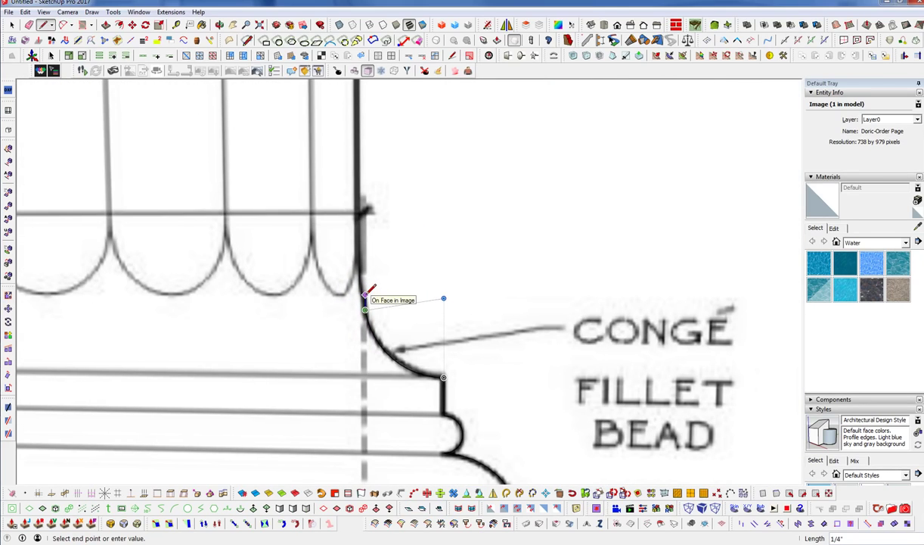
pyautogui.scroll(-4, 439, 250)
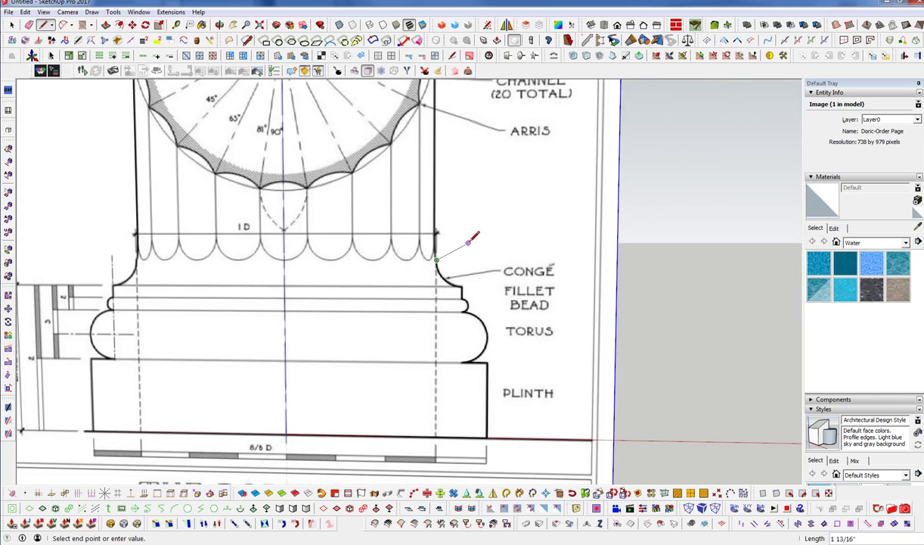
pyautogui.press('shift')
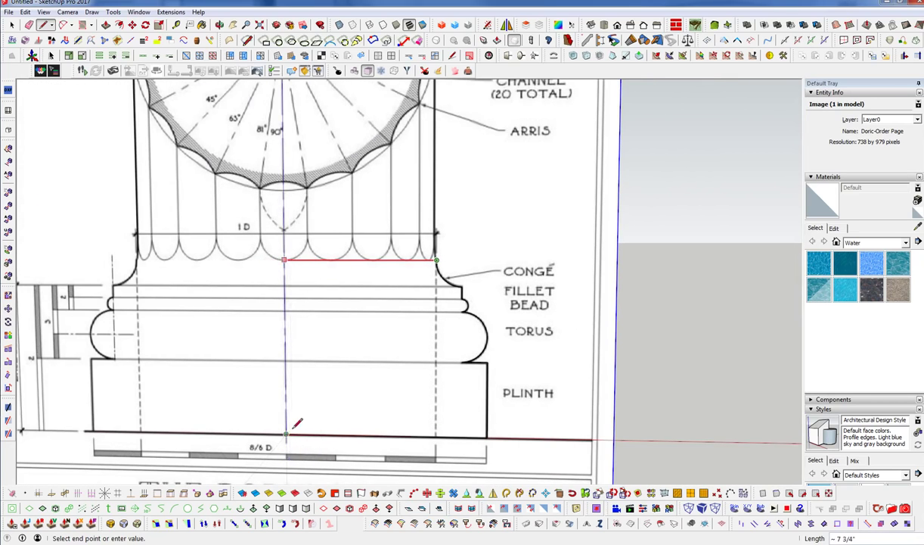
pyautogui.keyDown('shift'); pyautogui.moveTo(293, 428); pyautogui.dragTo(312, 306, button='middle'); pyautogui.keyUp('shift')
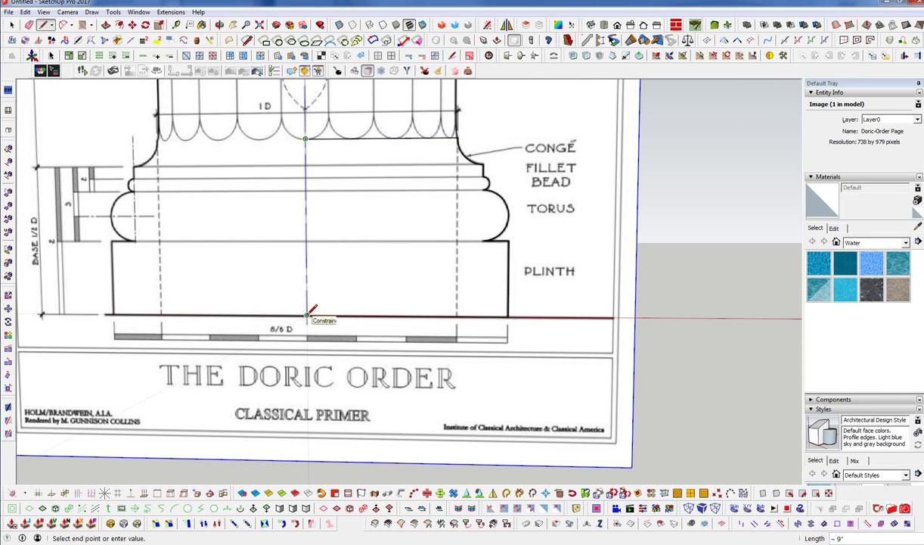
pyautogui.click(307, 315)
# - Draw a small circle on the ground plane, centred at the origin with its edge on the profile's bottom line
pyautogui.moveTo(462, 264)
pyautogui.mouseDown(button='middle')
pyautogui.moveTo(295, 323)
pyautogui.moveTo(413, 301)
pyautogui.moveTo(512, 357)
pyautogui.moveTo(539, 431)
pyautogui.moveTo(493, 384)
pyautogui.moveTo(356, 310)
pyautogui.mouseUp(button='middle')
pyautogui.scroll(1, 356, 310)
pyautogui.scroll(1, 395, 298)
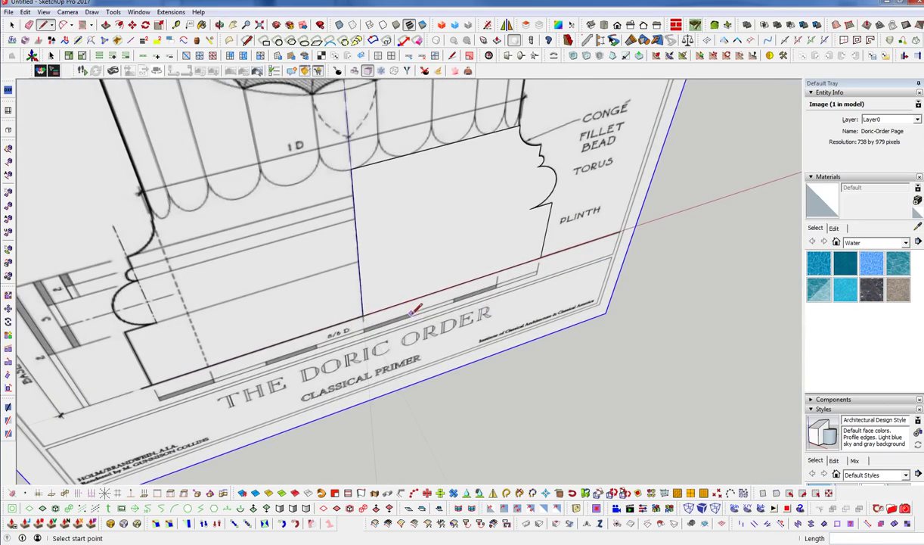
pyautogui.press('c')
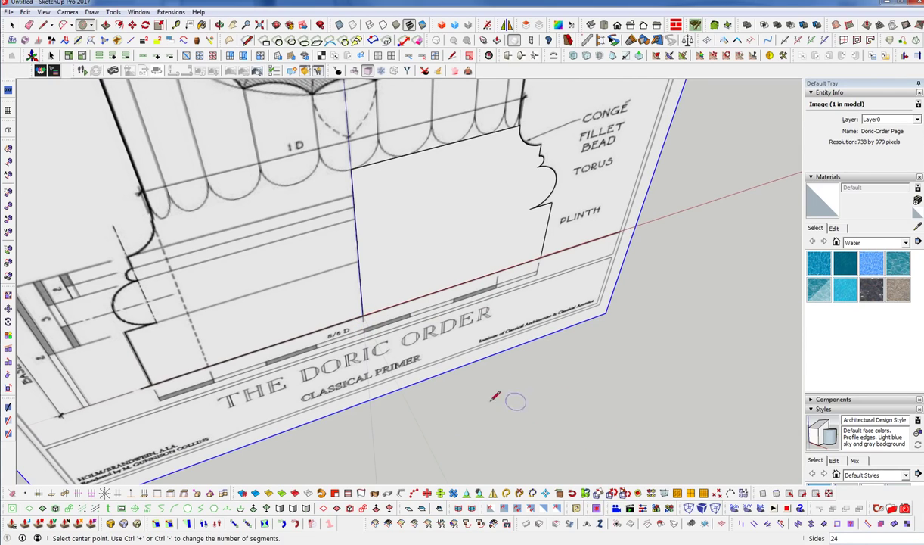
pyautogui.click(362, 315)
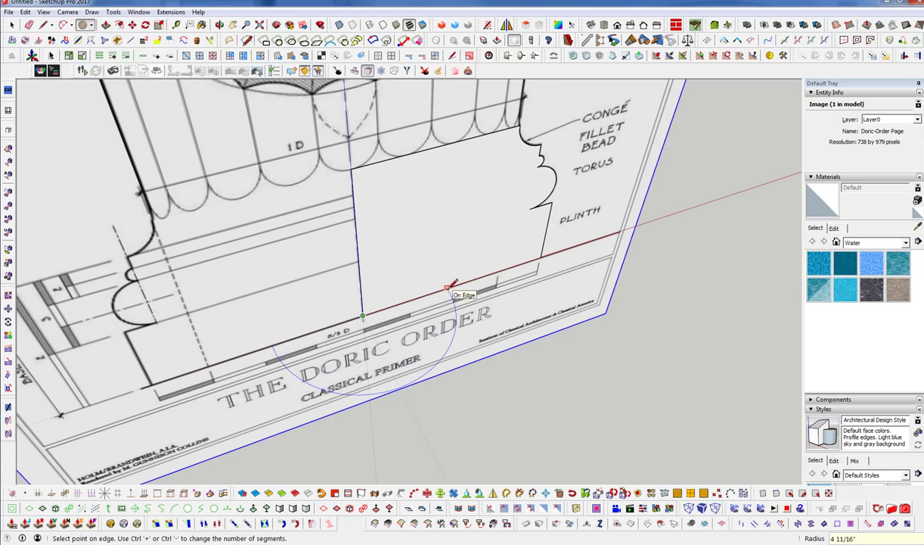
pyautogui.click(392, 306)
# - Draw a vertical line about 9" long from the circle's edge to the profile's top edge
pyautogui.press('l')
pyautogui.click(393, 305)
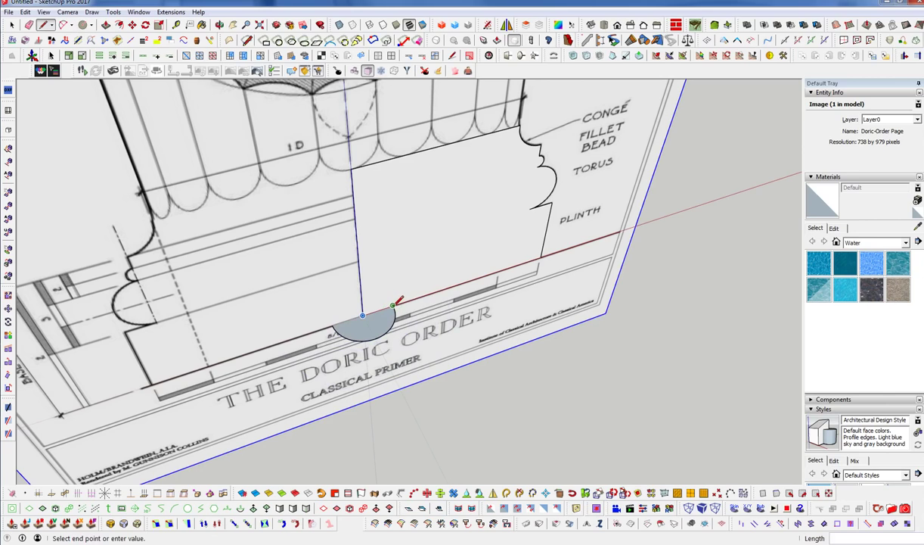
pyautogui.click(389, 157)
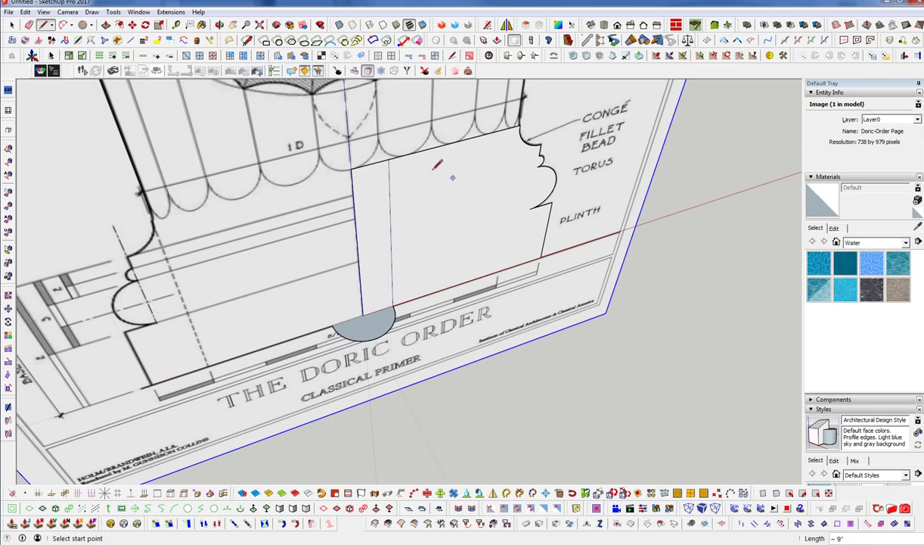
# - Remove the narrow strip of the profile next to the centre axis, including its top edge
pyautogui.press('space')
pyautogui.click(383, 259)
pyautogui.press('g')
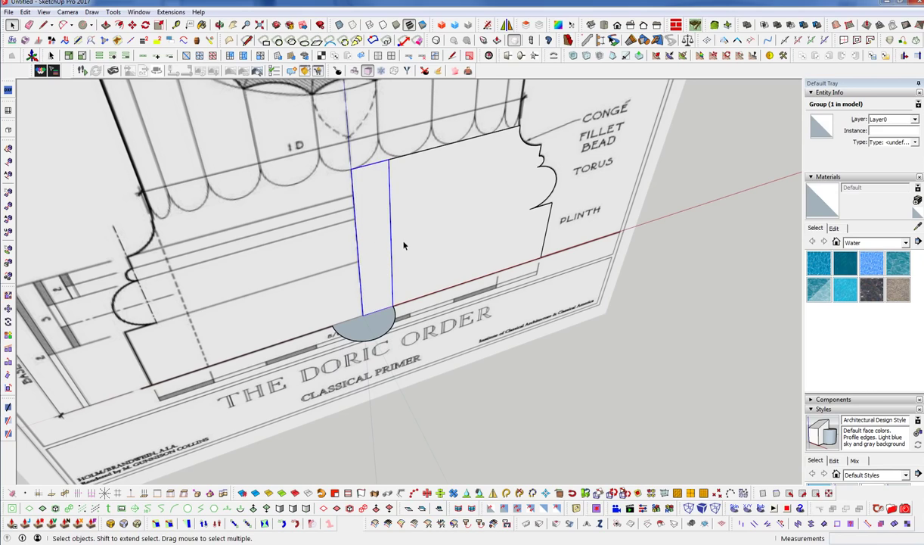
pyautogui.press('x')
pyautogui.press('e')
pyautogui.click(370, 162)
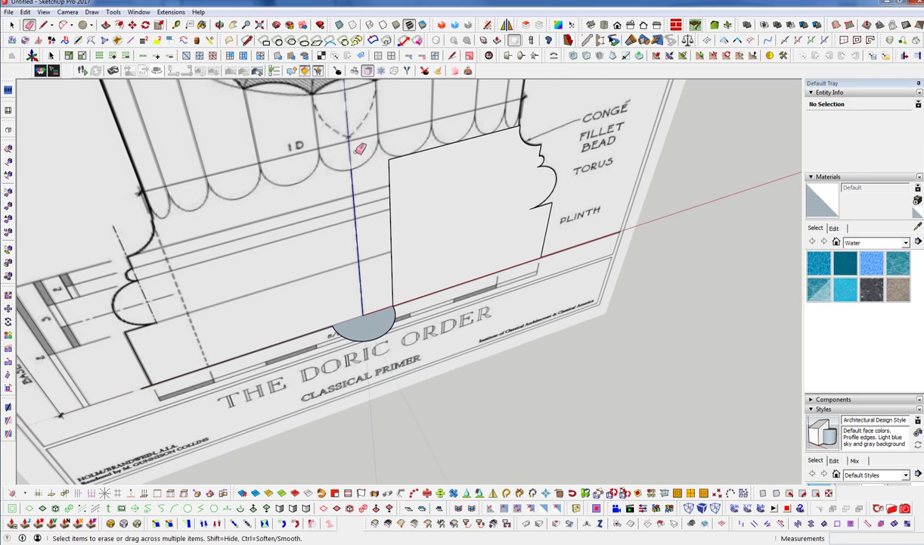
# - Revolve the base profile around the small circle with Follow Me
pyautogui.press('space')
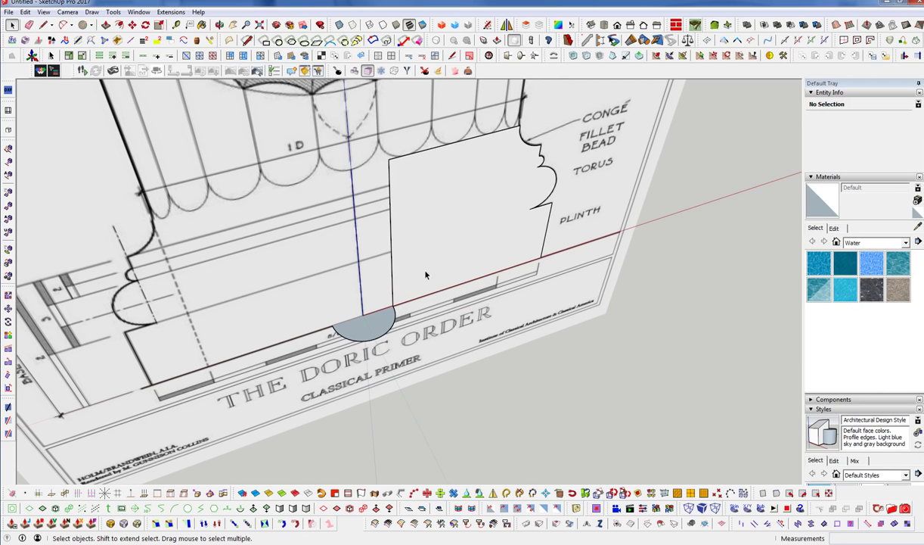
pyautogui.doubleClick(374, 326)
pyautogui.moveTo(374, 327); pyautogui.dragTo(346, 314, button='middle')
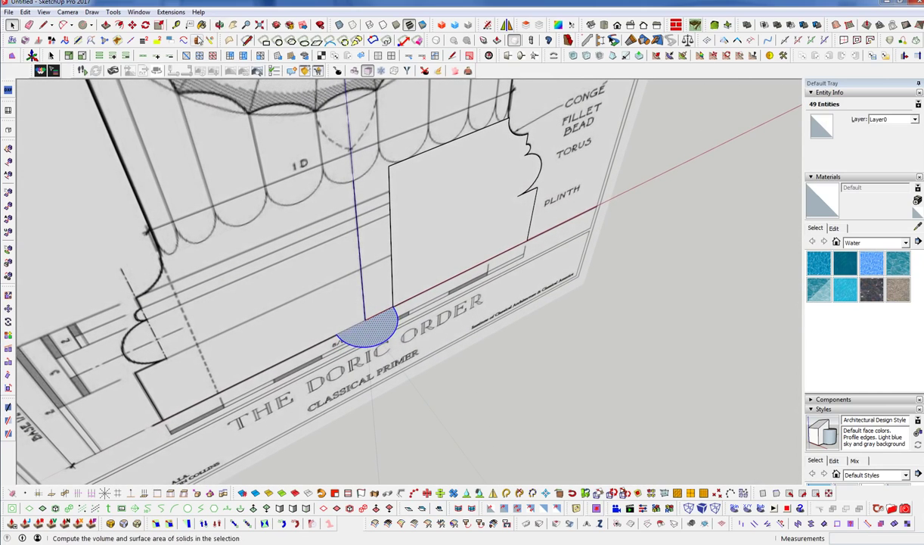
pyautogui.click(113, 12)
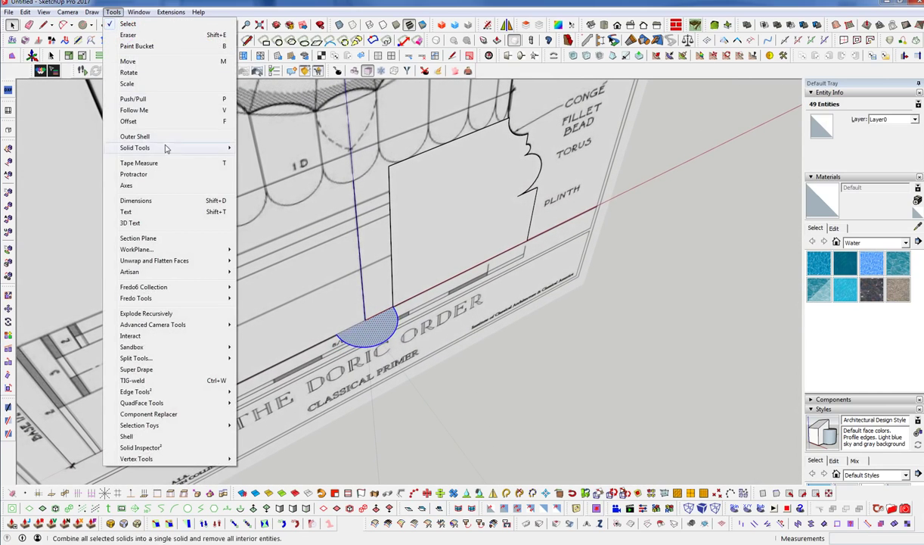
pyautogui.click(134, 111)
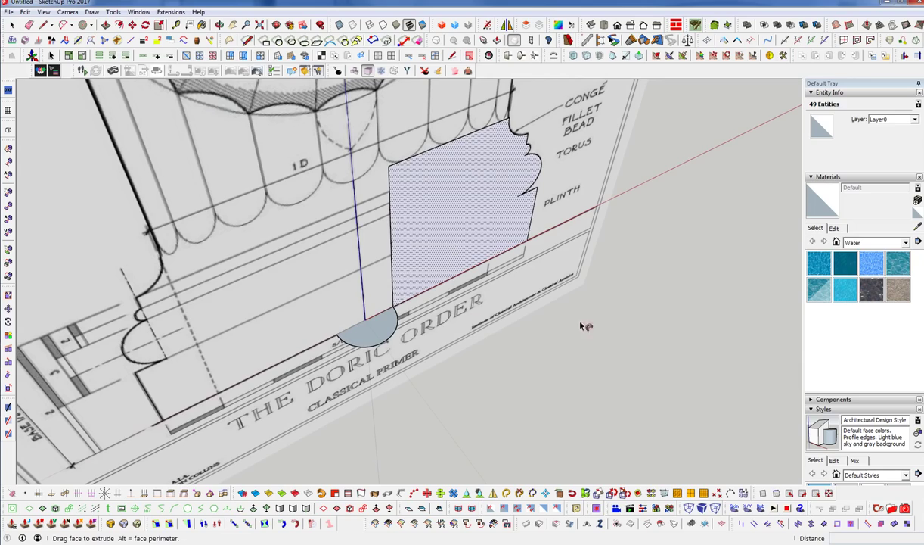
pyautogui.click(437, 236)
# - Select all the connected geometry of the revolved base and make it a group
pyautogui.moveTo(437, 235); pyautogui.dragTo(362, 311, button='middle')
pyautogui.scroll(-1, 418, 372)
pyautogui.tripleClick(370, 314)
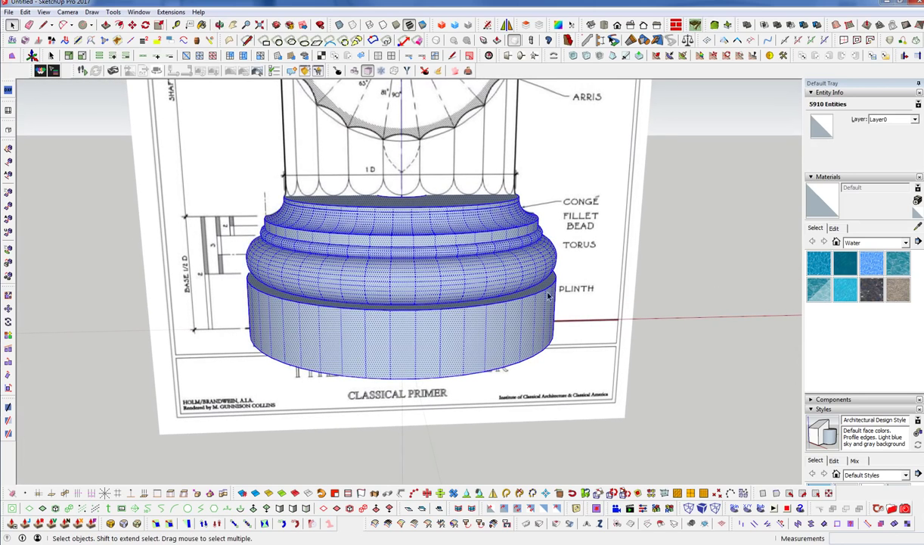
pyautogui.hotkey('ctrl', 'g')
# - Open the base group for editing and delete the leftover construction edges inside the central hole
pyautogui.doubleClick(385, 280)
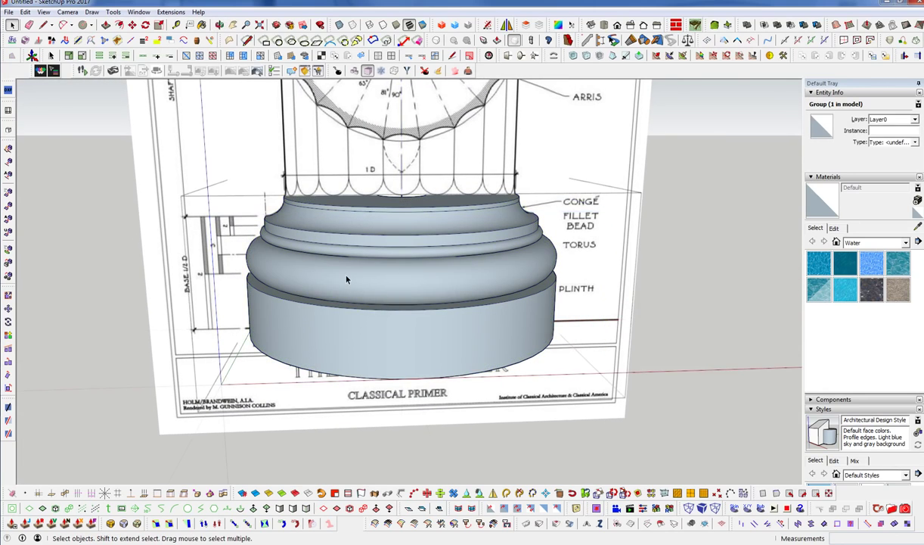
pyautogui.moveTo(343, 288); pyautogui.dragTo(409, 227, button='middle')
pyautogui.scroll(3, 407, 227)
pyautogui.moveTo(399, 268); pyautogui.dragTo(460, 355, button='middle')
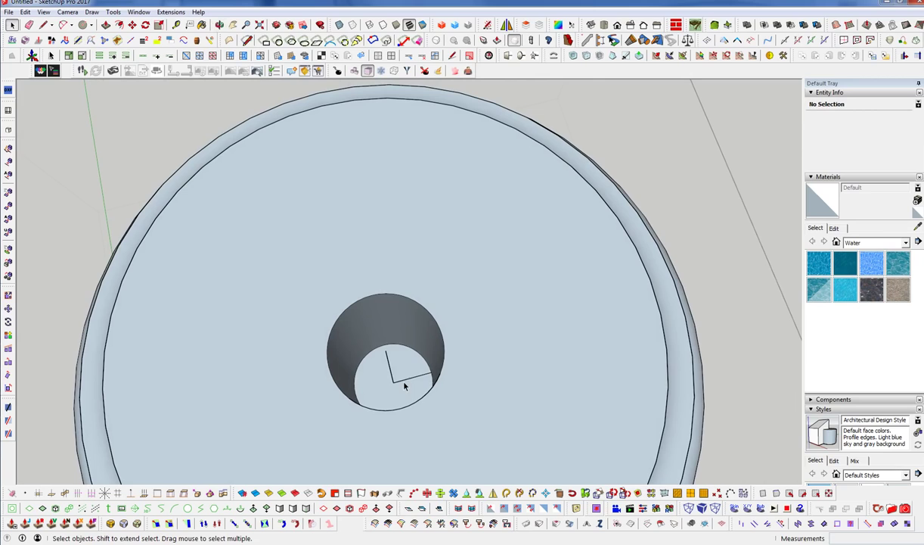
pyautogui.press('Delete')
pyautogui.hotkey('ctrl', 'z')
pyautogui.moveTo(454, 358); pyautogui.dragTo(494, 292, button='middle')
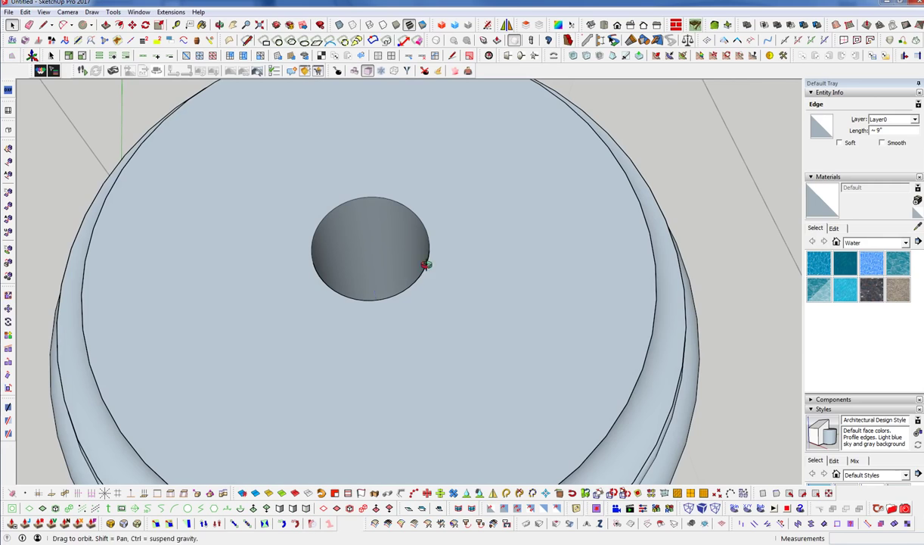
pyautogui.press('Delete')
# - Examine the base and the rims of its central hole from above and below
pyautogui.scroll(-6, 423, 264)
pyautogui.moveTo(419, 264)
pyautogui.mouseDown(button='middle')
pyautogui.moveTo(465, 296)
pyautogui.moveTo(443, 265)
pyautogui.moveTo(496, 247)
pyautogui.moveTo(277, 282)
pyautogui.mouseUp(button='middle')
pyautogui.click(278, 282)
pyautogui.click(409, 313)
pyautogui.moveTo(447, 320); pyautogui.dragTo(363, 230, button='middle')
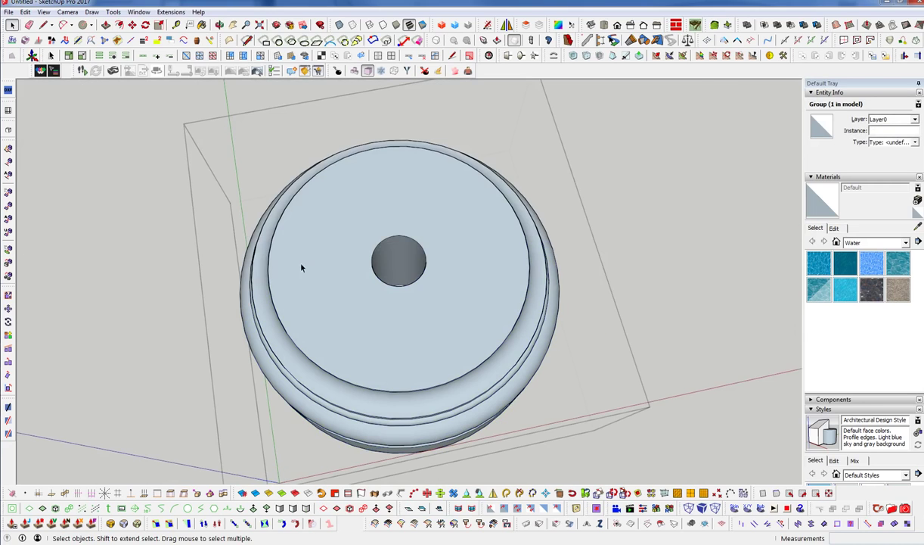
pyautogui.scroll(6, 439, 295)
pyautogui.moveTo(394, 324); pyautogui.dragTo(536, 394, button='middle')
pyautogui.scroll(-5, 537, 394)
pyautogui.scroll(5, 434, 374)
pyautogui.moveTo(499, 405)
pyautogui.mouseDown(button='middle')
pyautogui.moveTo(508, 360)
pyautogui.moveTo(592, 440)
pyautogui.moveTo(470, 396)
pyautogui.moveTo(481, 431)
pyautogui.moveTo(479, 400)
pyautogui.moveTo(522, 405)
pyautogui.moveTo(481, 392)
pyautogui.moveTo(462, 132)
pyautogui.mouseUp(button='middle')
pyautogui.click(472, 412)
pyautogui.click(488, 392)
pyautogui.click(441, 292)
pyautogui.moveTo(507, 343); pyautogui.dragTo(436, 307, button='middle')
pyautogui.press('Escape')
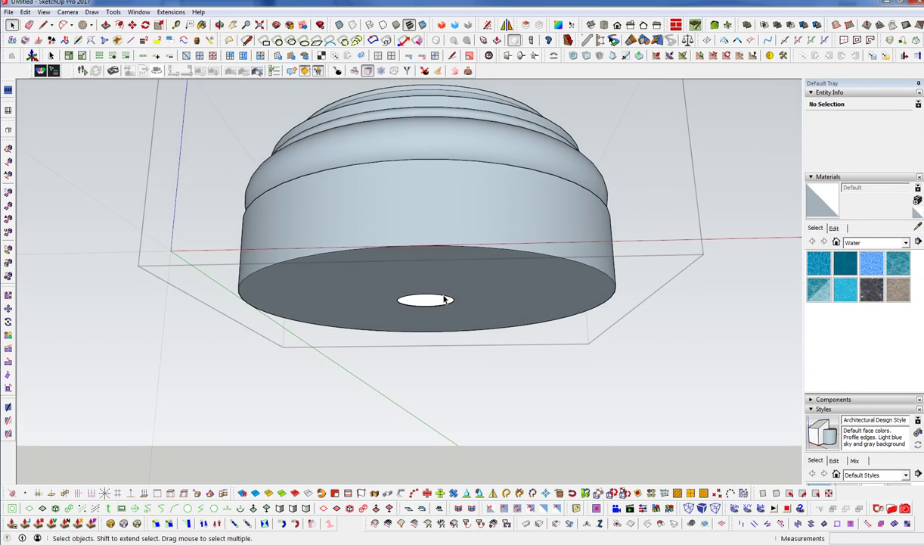
# - Select one rim edge at each end of the central hole and cap both openings with the Make Faces tool
pyautogui.click(448, 237)
pyautogui.click(423, 300)
pyautogui.moveTo(435, 253); pyautogui.dragTo(481, 435, button='middle')
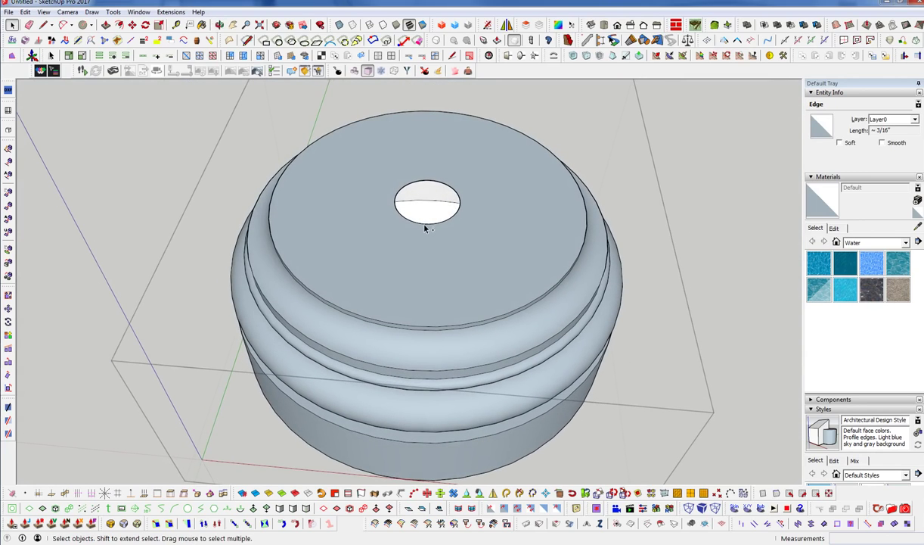
pyautogui.click(46, 71)
pyautogui.moveTo(6, 55); pyautogui.dragTo(261, 86)
pyautogui.click(264, 100)
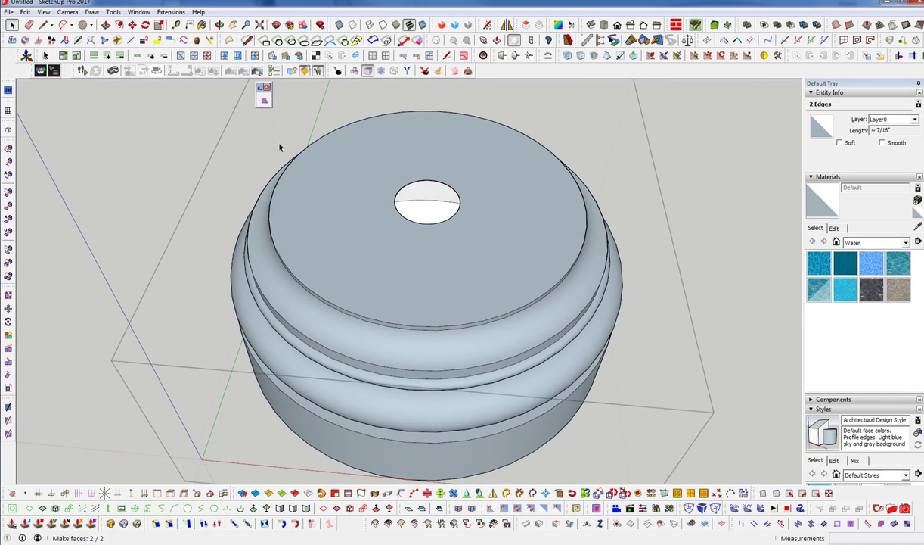
# - Delete the small circular caps with their rims from the top and underside of the base
pyautogui.moveTo(491, 271); pyautogui.dragTo(414, 260, button='middle')
pyautogui.click(425, 252)
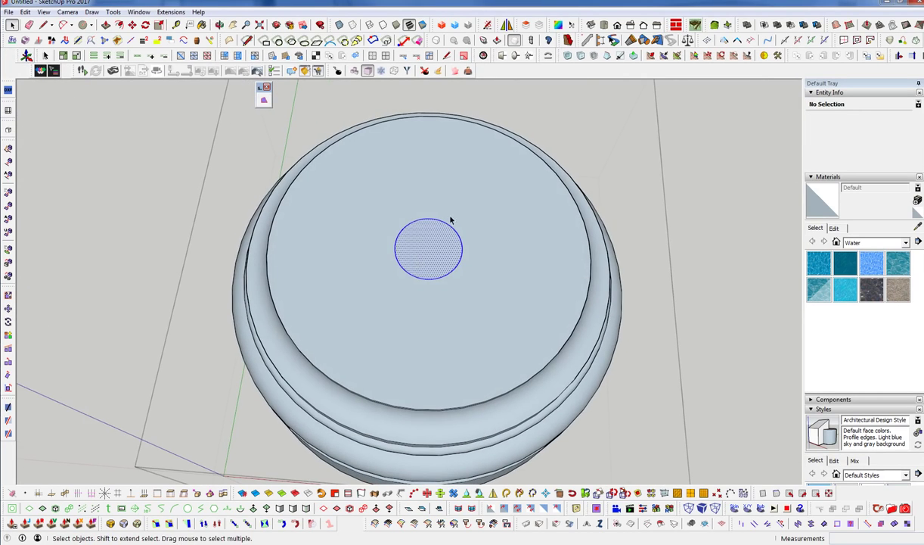
pyautogui.scroll(-3, 416, 250)
pyautogui.click(448, 368)
pyautogui.moveTo(448, 367); pyautogui.dragTo(433, 175, button='middle')
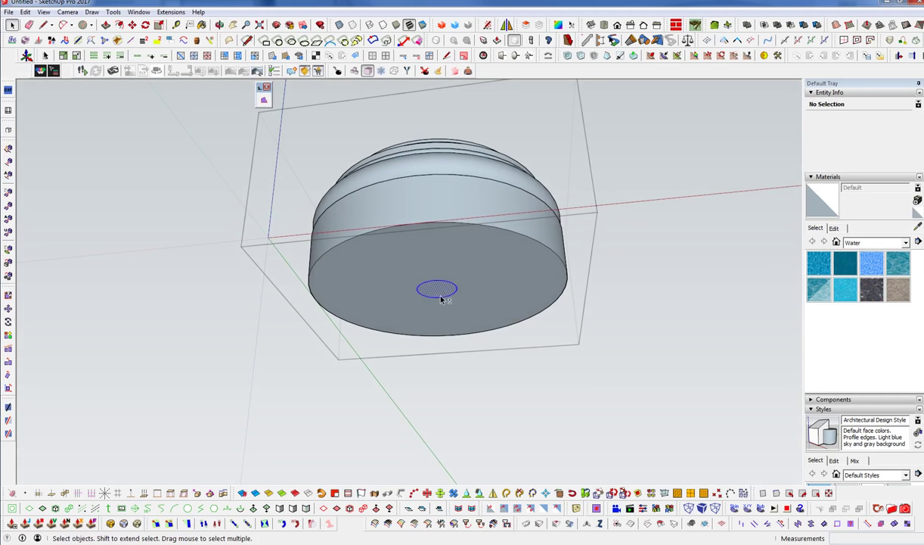
pyautogui.moveTo(482, 297)
pyautogui.mouseDown(button='middle')
pyautogui.moveTo(490, 174)
pyautogui.moveTo(530, 386)
pyautogui.mouseUp(button='middle')
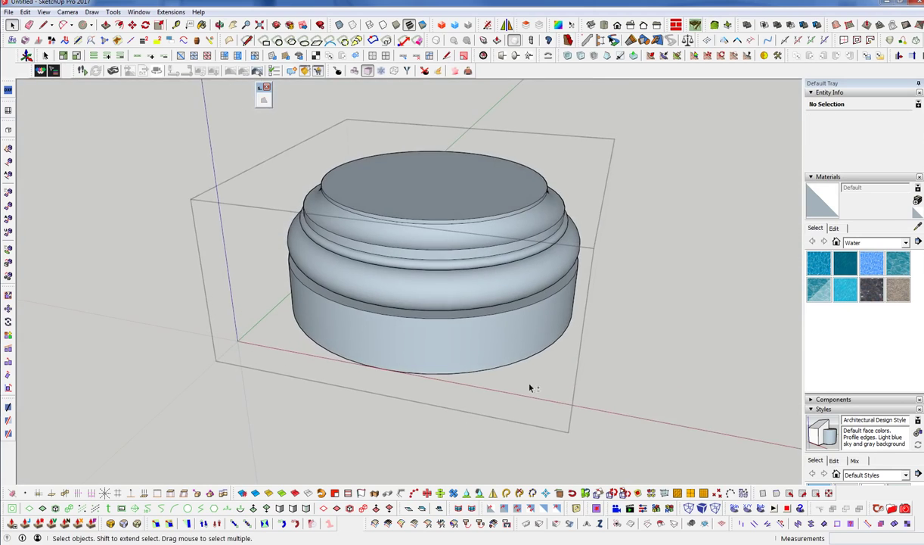
# - Close and select the base group, and inspect its hidden geometry by switching the display on and off
pyautogui.scroll(2, 437, 291)
pyautogui.click(437, 291)
pyautogui.moveTo(367, 286); pyautogui.dragTo(467, 309, button='middle')
pyautogui.hotkey('alt', 'h')
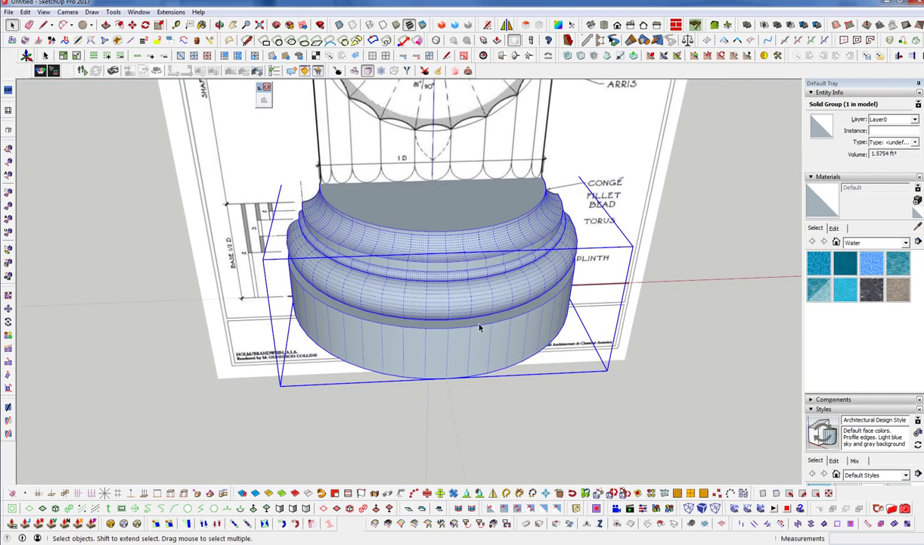
pyautogui.hotkey('alt', 'h')
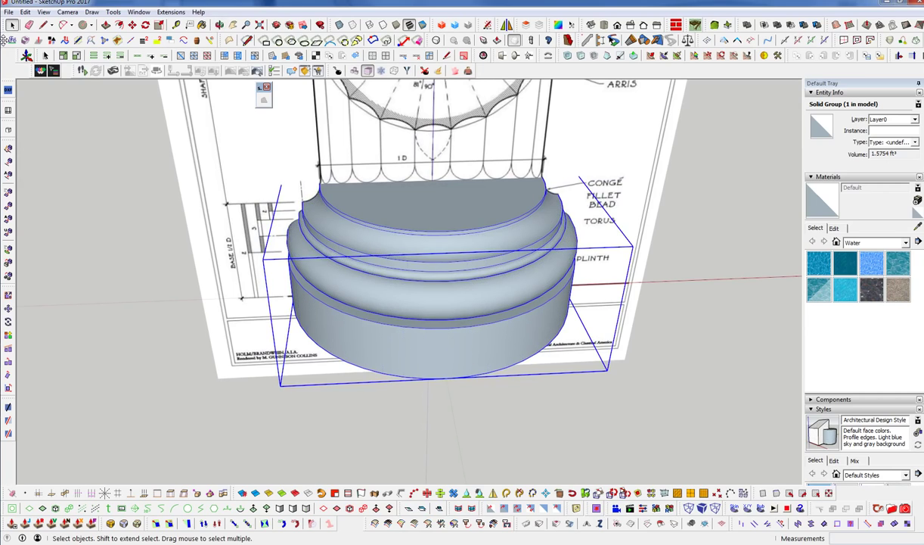
# - Run the Fredo6 Auto-Reverse tool on the base group to orient its front faces outward, and check the result
pyautogui.moveTo(4, 39); pyautogui.dragTo(407, 101)
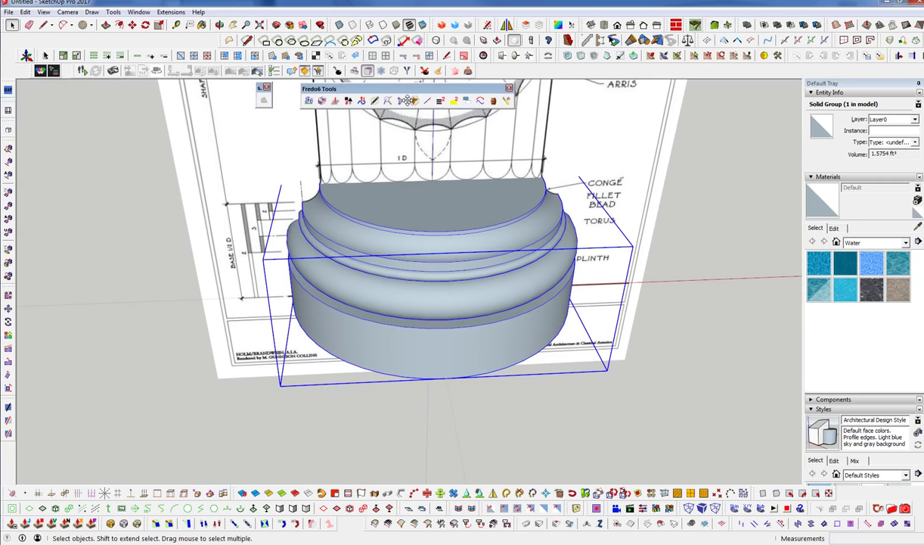
pyautogui.click(323, 101)
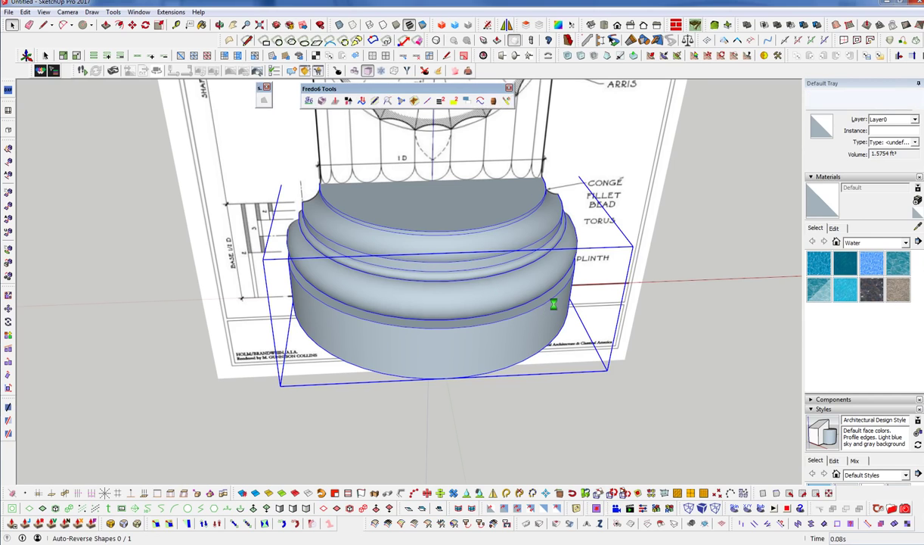
pyautogui.moveTo(476, 314)
pyautogui.mouseDown(button='middle')
pyautogui.moveTo(460, 188)
pyautogui.moveTo(453, 325)
pyautogui.moveTo(425, 173)
pyautogui.moveTo(438, 144)
pyautogui.moveTo(474, 365)
pyautogui.mouseUp(button='middle')
pyautogui.scroll(-6, 370, 356)
pyautogui.scroll(2, 473, 365)
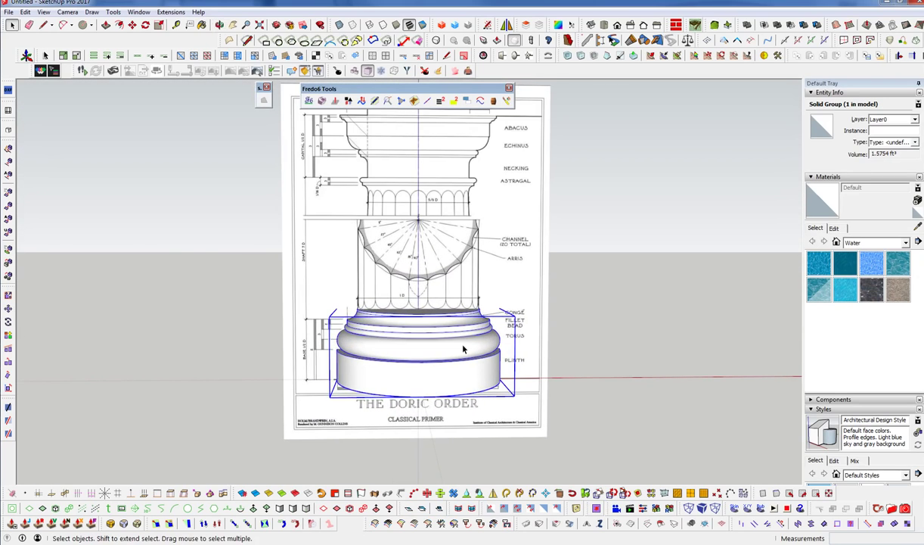
pyautogui.moveTo(462, 343); pyautogui.dragTo(464, 413, button='middle')
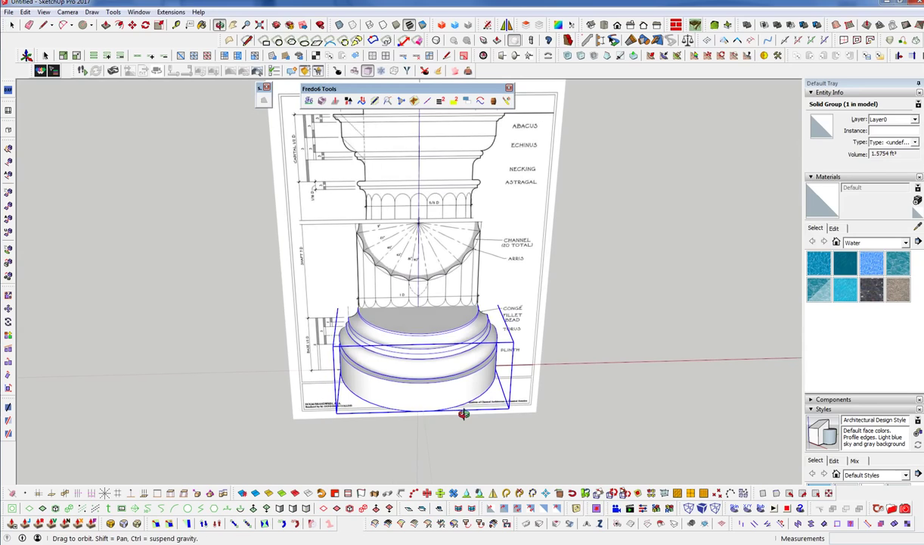
# - Remove the base group from over the drawing and extend the vertical centre line about 2' up to the abacus's upper edge
pyautogui.press('Delete')
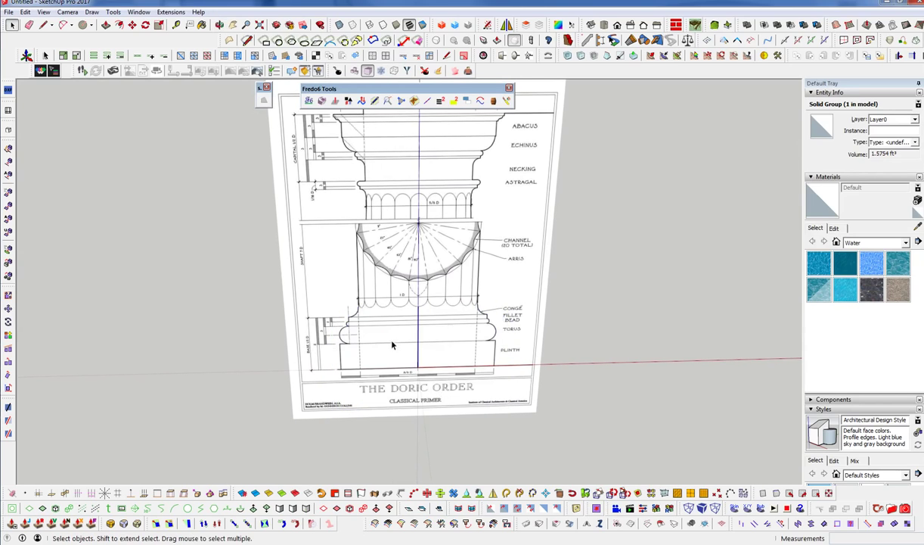
pyautogui.scroll(2, 424, 330)
pyautogui.click(444, 305)
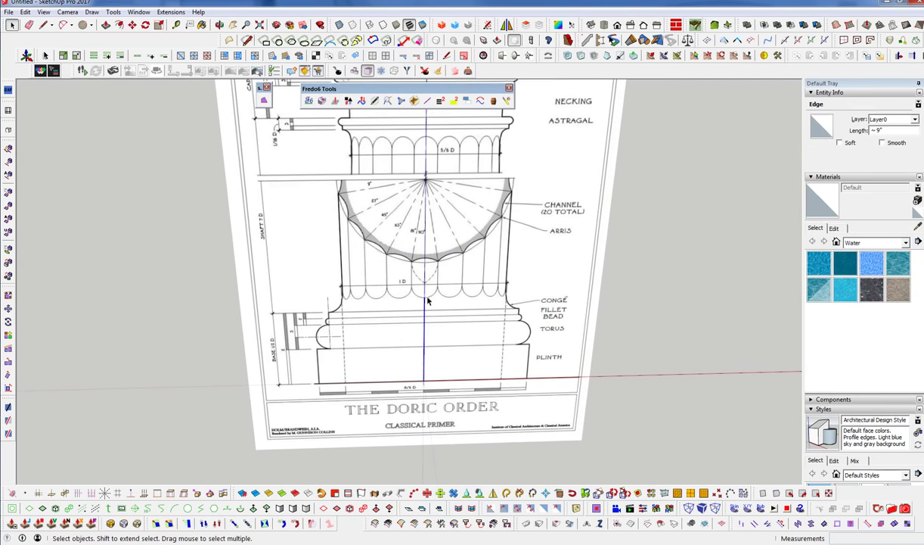
pyautogui.press('l')
pyautogui.click(417, 286)
pyautogui.moveTo(387, 130); pyautogui.dragTo(417, 369, button='middle')
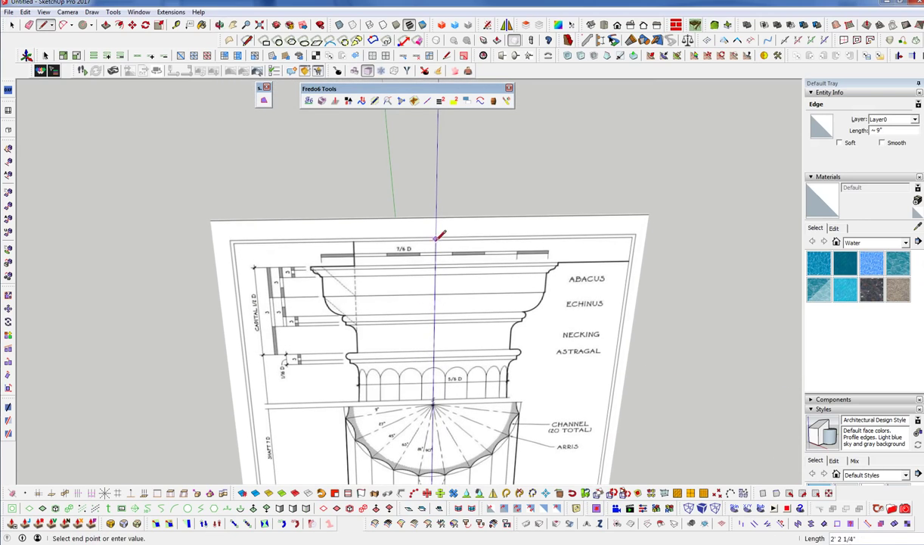
pyautogui.scroll(4, 438, 251)
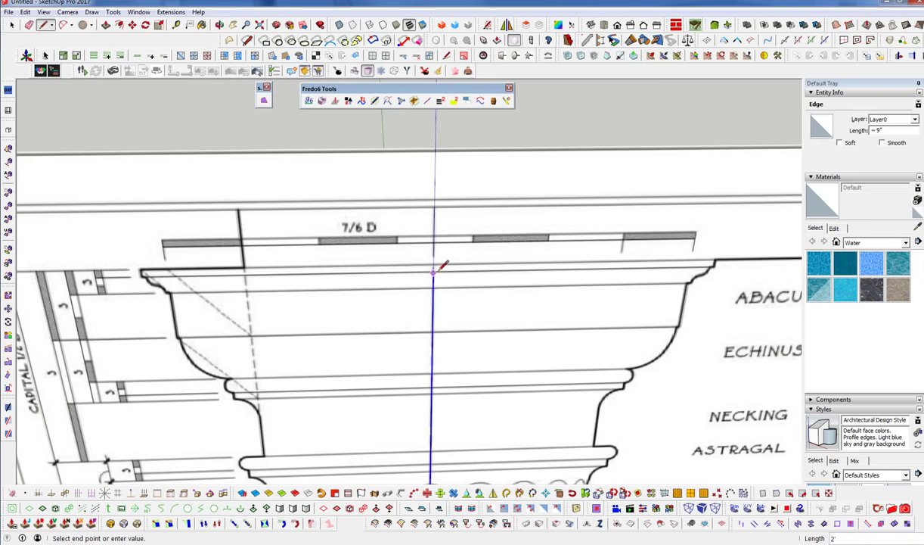
pyautogui.click(446, 263)
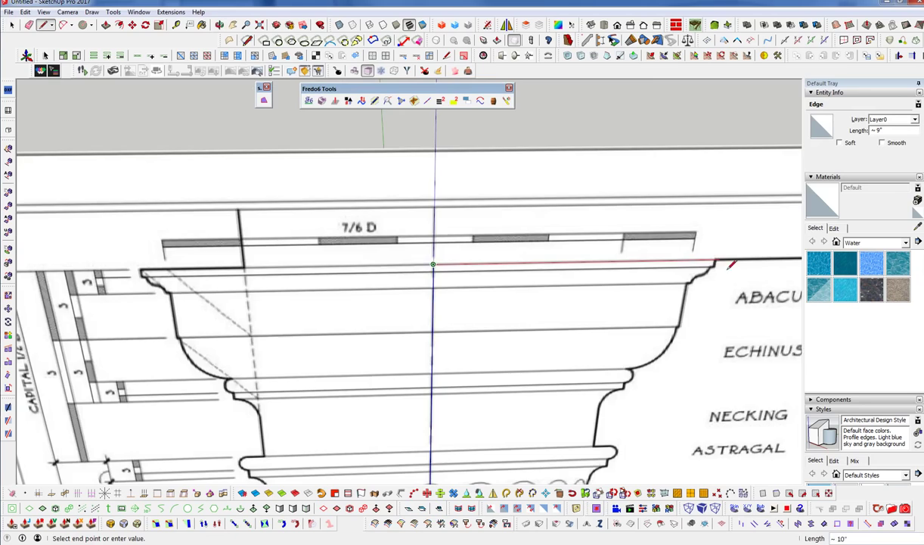
# - Trace the abacus's upper edge about 10" out to its corner, with the fillet's short vertical and inward edges below it
pyautogui.scroll(3, 687, 248)
pyautogui.click(708, 248)
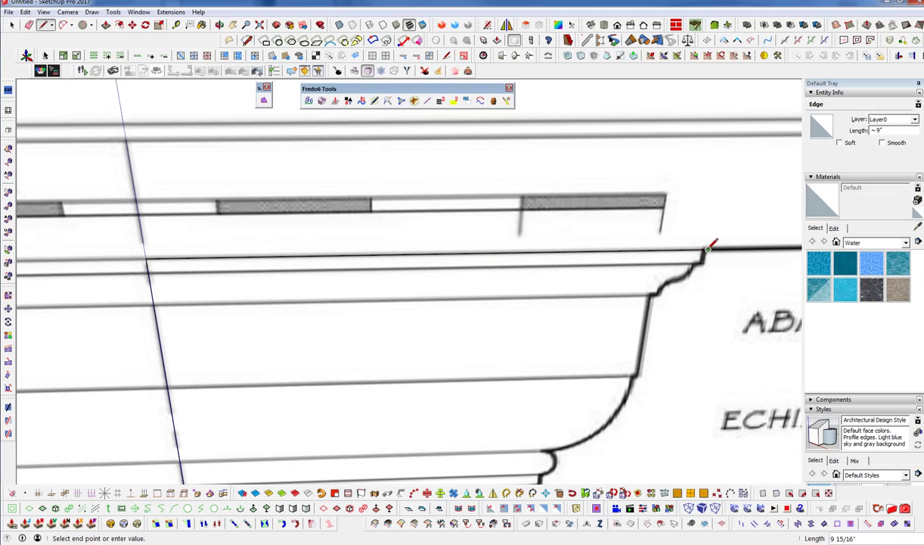
pyautogui.scroll(3, 704, 250)
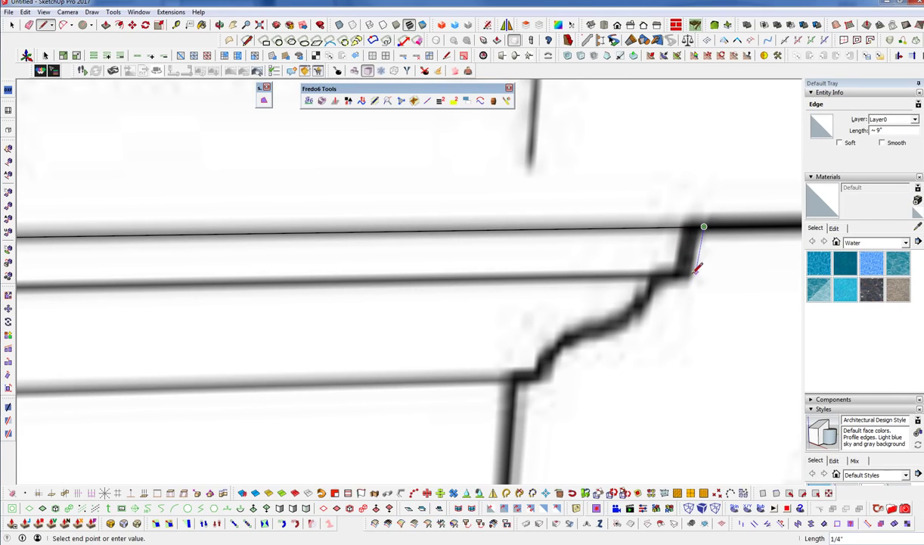
pyautogui.click(694, 281)
pyautogui.click(660, 283)
# - In front view, draw the convex upper arc of the abacus moulding with a bulge of about 1/8"
pyautogui.press('a')
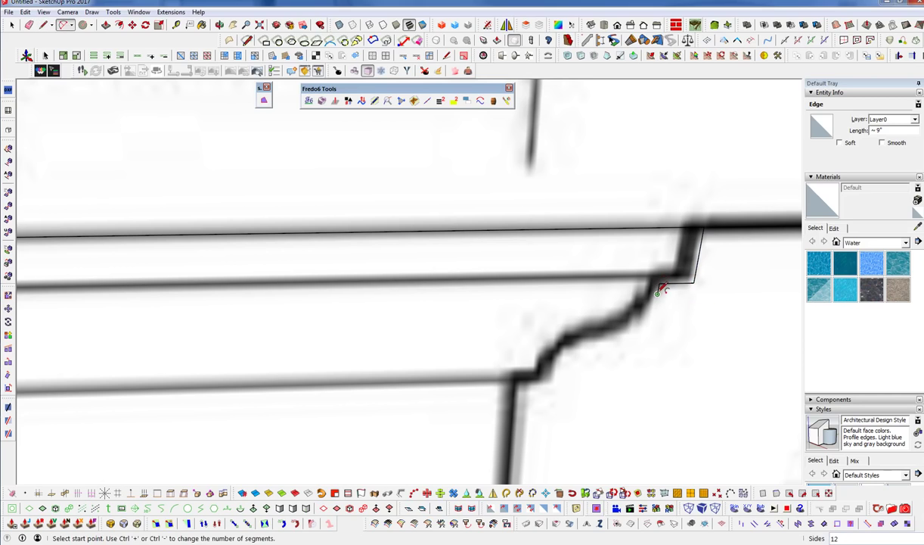
pyautogui.click(657, 293)
pyautogui.click(563, 342)
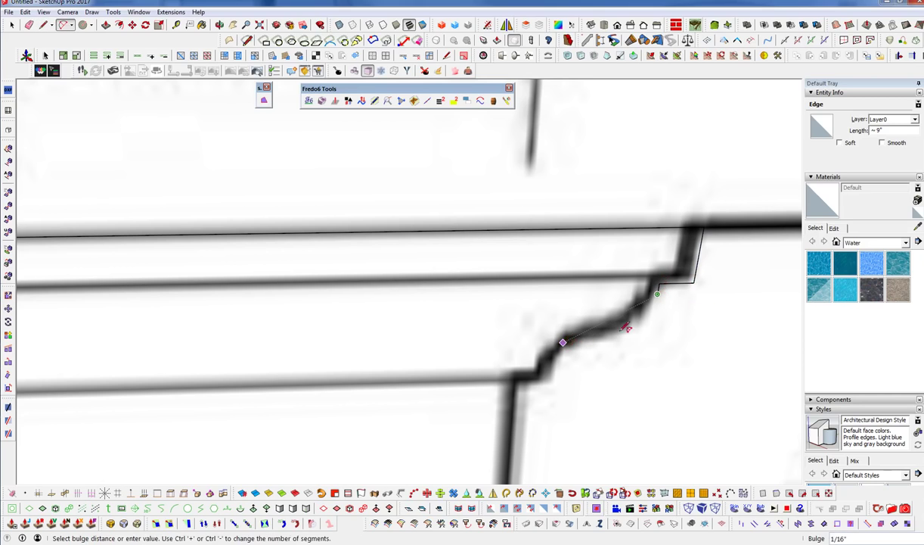
pyautogui.moveTo(636, 330); pyautogui.dragTo(612, 299, button='middle')
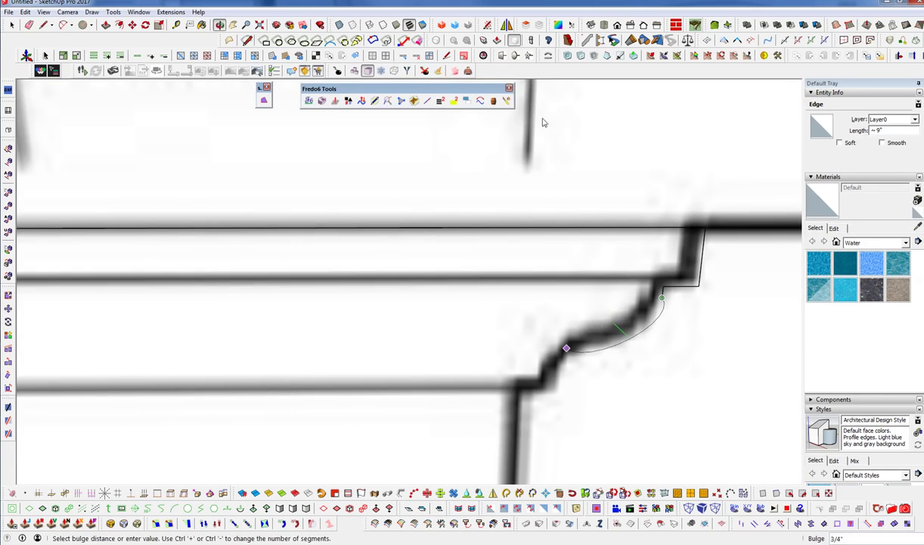
pyautogui.click(618, 27)
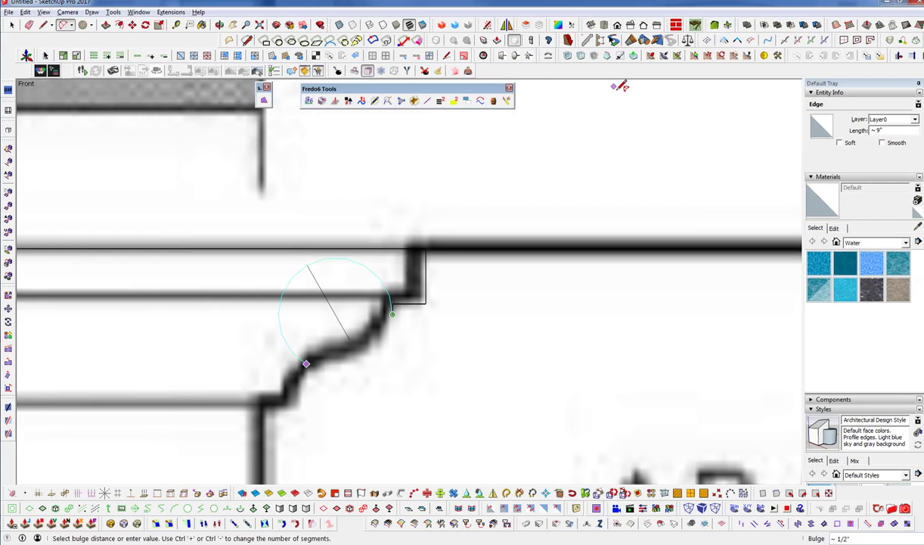
pyautogui.scroll(-1, 575, 219)
pyautogui.scroll(3, 330, 351)
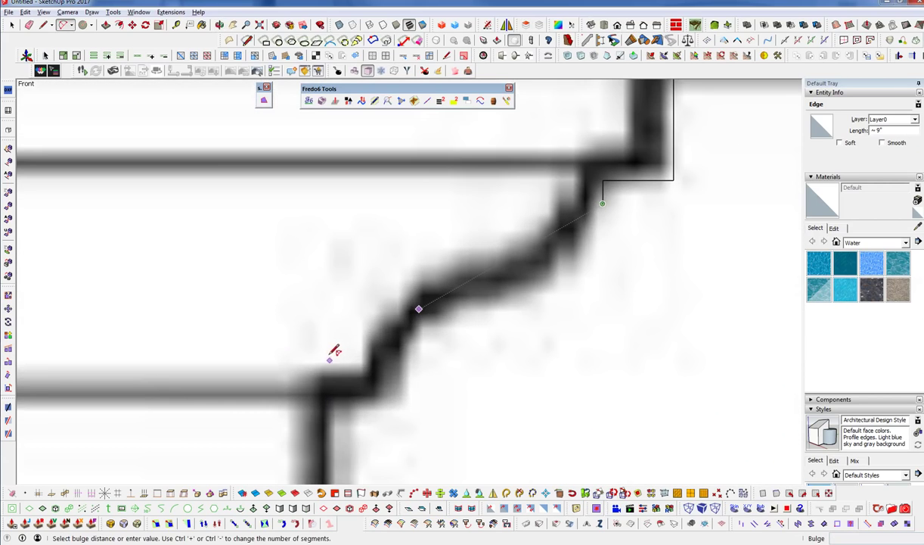
pyautogui.click(557, 273)
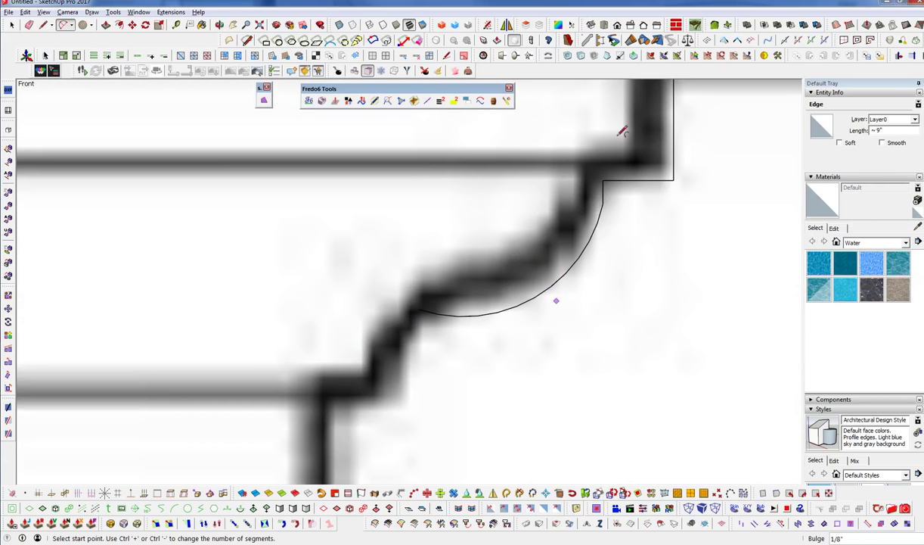
# - Set the convex moulding arc to 8 segments
pyautogui.scroll(-1, 584, 152)
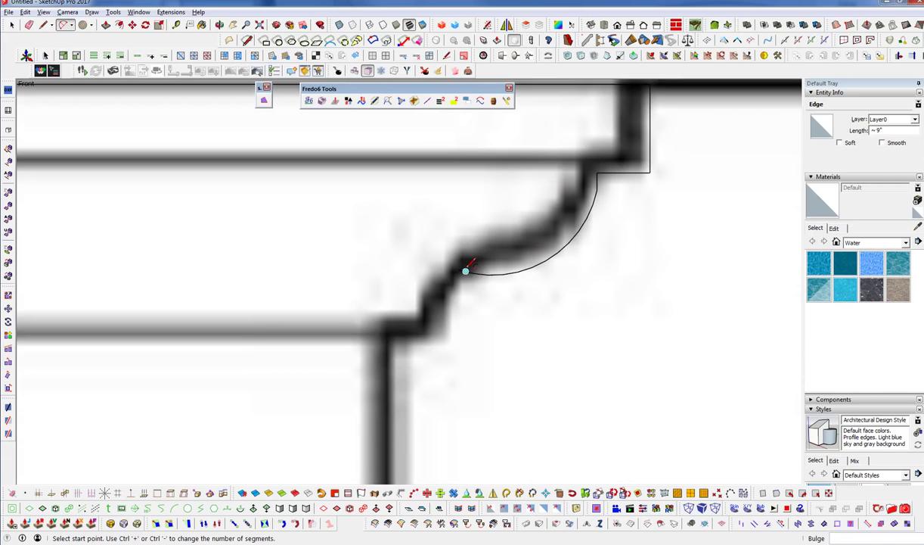
pyautogui.press('space')
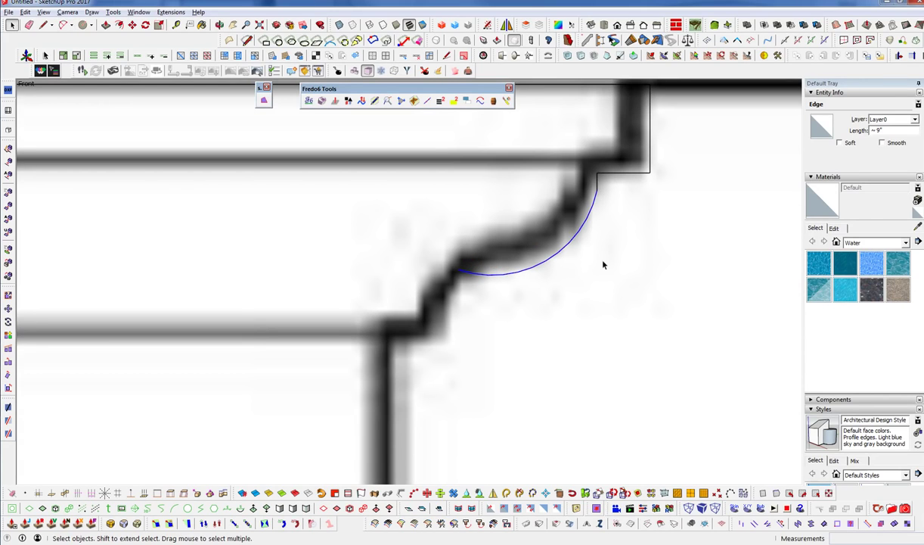
pyautogui.click(885, 142)
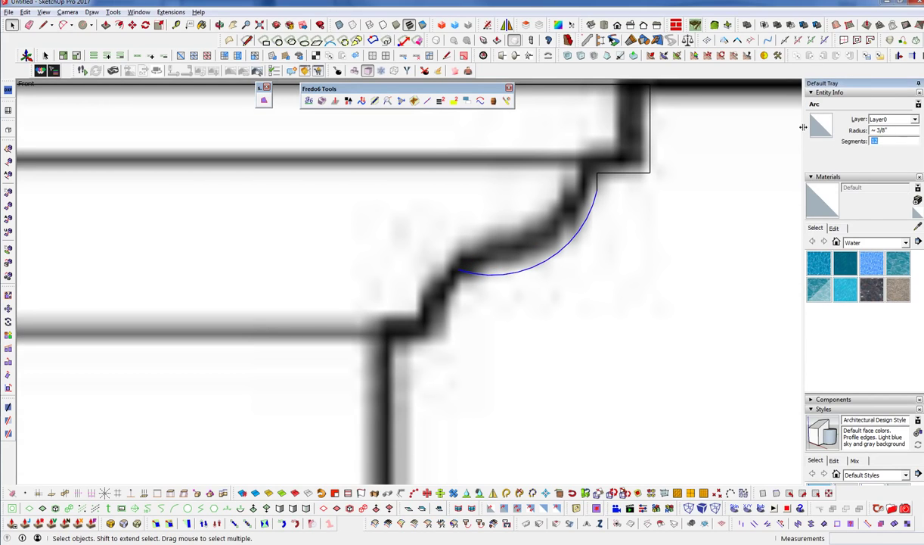
pyautogui.write('8a')
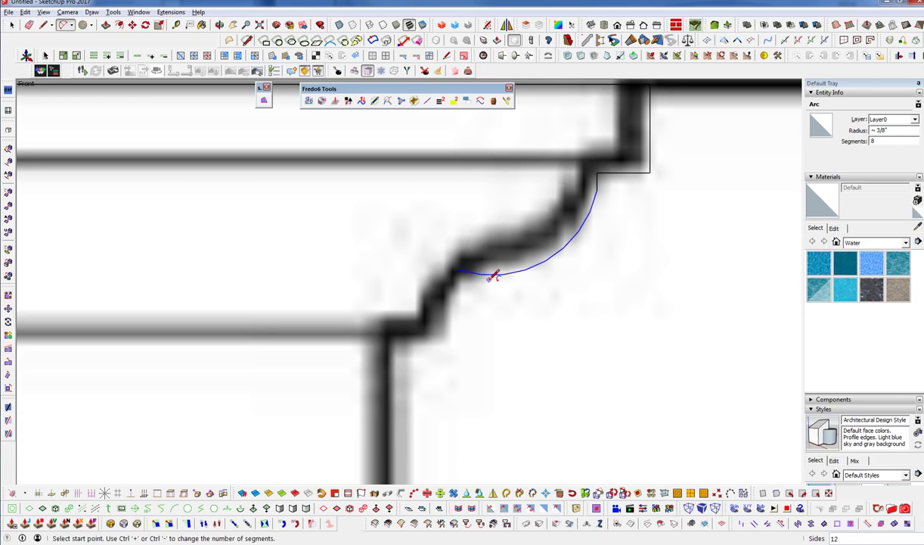
# - Draw the moulding's concave lower arc with a bulge of about 1/16" and erase the overhanging end segment of the convex arc
pyautogui.click(458, 269)
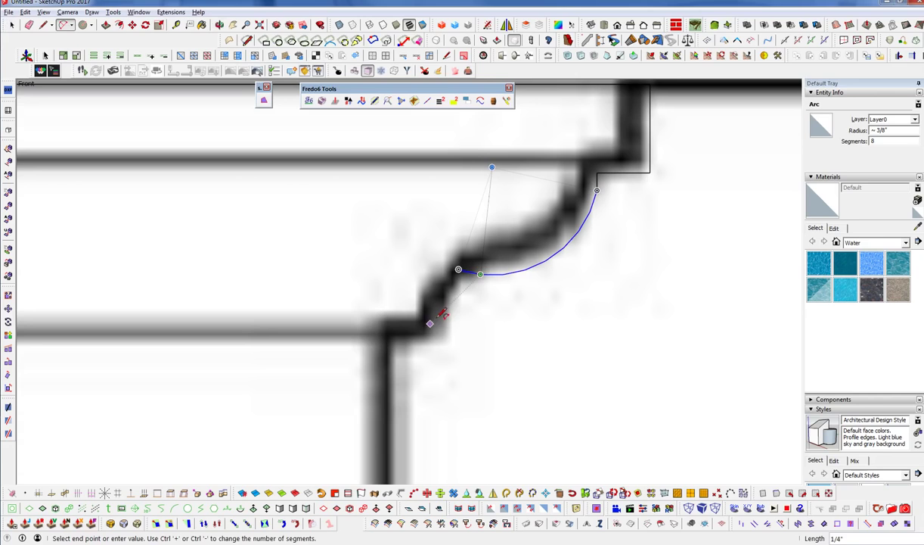
pyautogui.scroll(2, 437, 330)
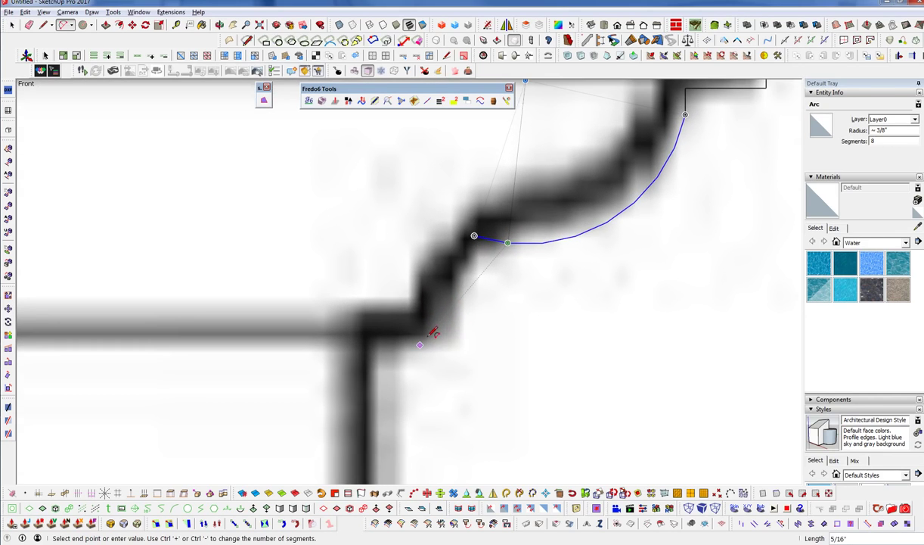
pyautogui.click(421, 344)
pyautogui.click(442, 279)
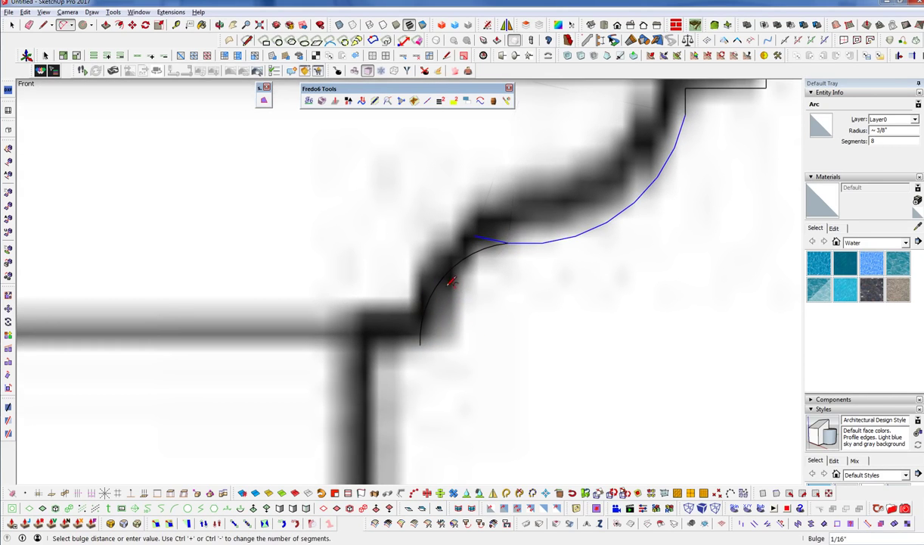
pyautogui.press('e')
pyautogui.click(488, 237)
# - Set the concave moulding arc to 6 segments
pyautogui.scroll(-1, 462, 264)
pyautogui.press('space')
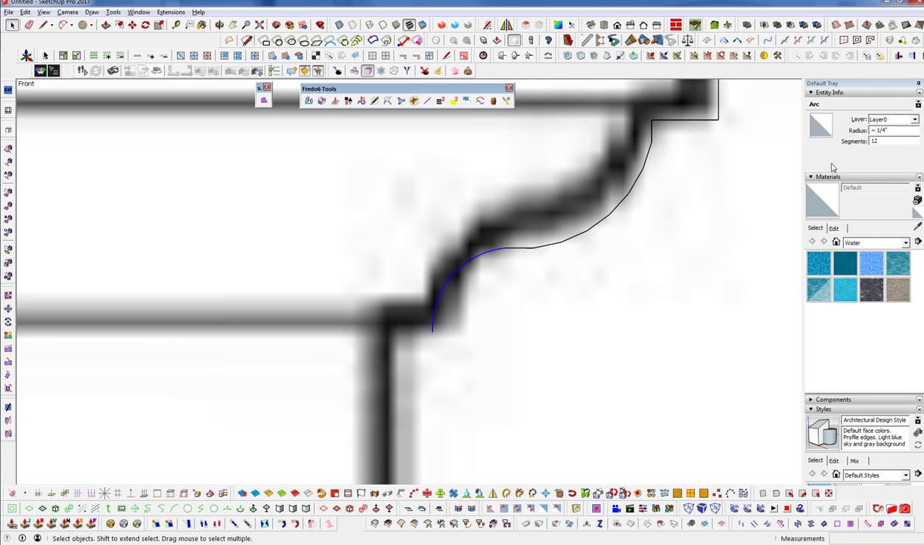
pyautogui.click(878, 142)
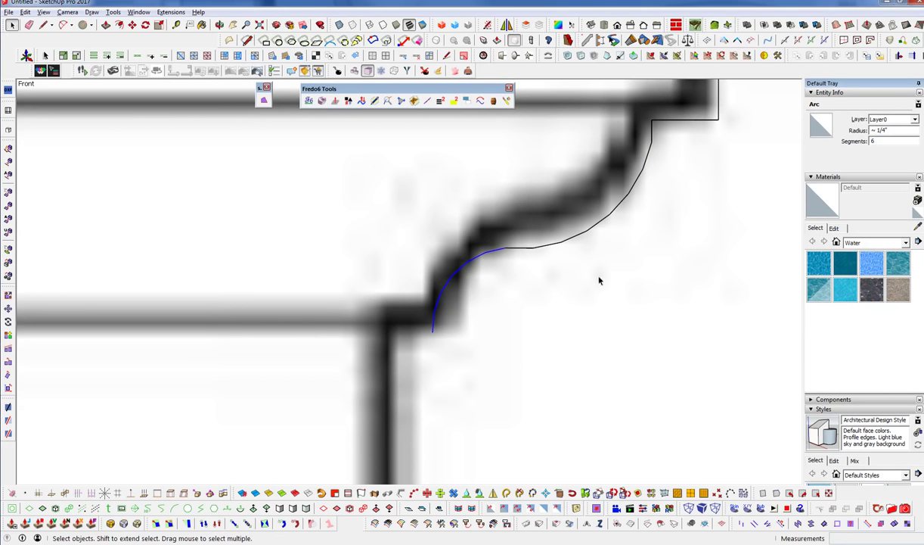
# - Trace the abacus's vertical face from the moulding down to its lower corner, with a step about 1/8" inward above the echinus
pyautogui.scroll(-5, 502, 264)
pyautogui.press('a')
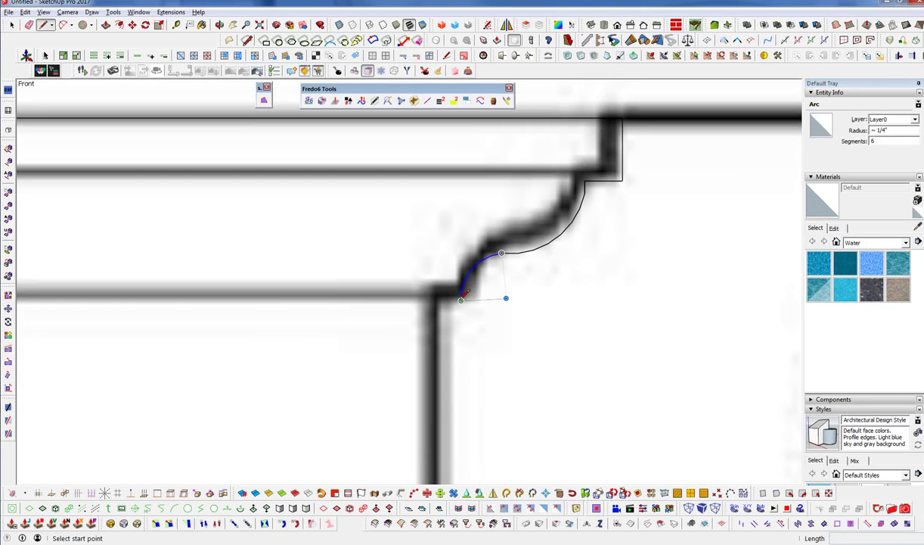
pyautogui.click(463, 292)
pyautogui.scroll(3, 435, 355)
pyautogui.scroll(-3, 425, 330)
pyautogui.scroll(3, 446, 342)
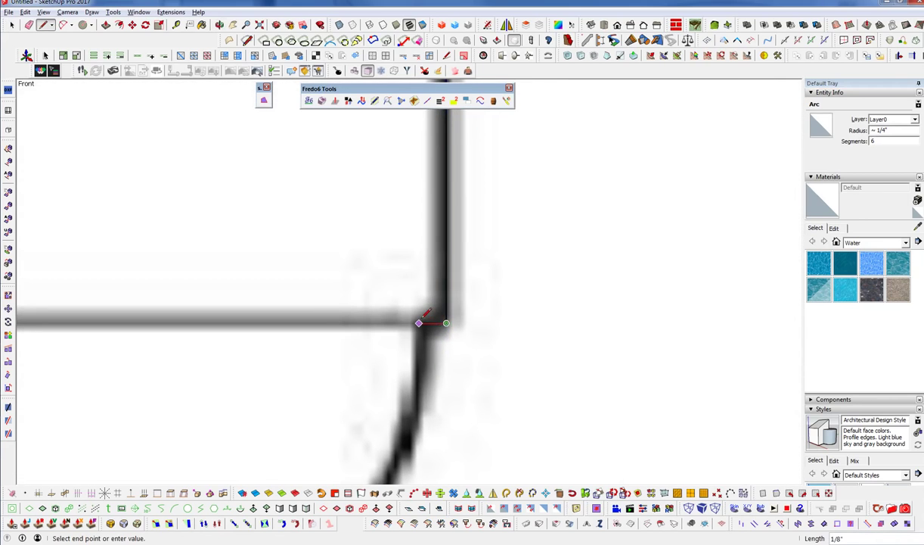
pyautogui.keyDown('shift'); pyautogui.moveTo(420, 324); pyautogui.dragTo(489, 241, button='middle'); pyautogui.keyUp('shift')
pyautogui.scroll(-2, 489, 241)
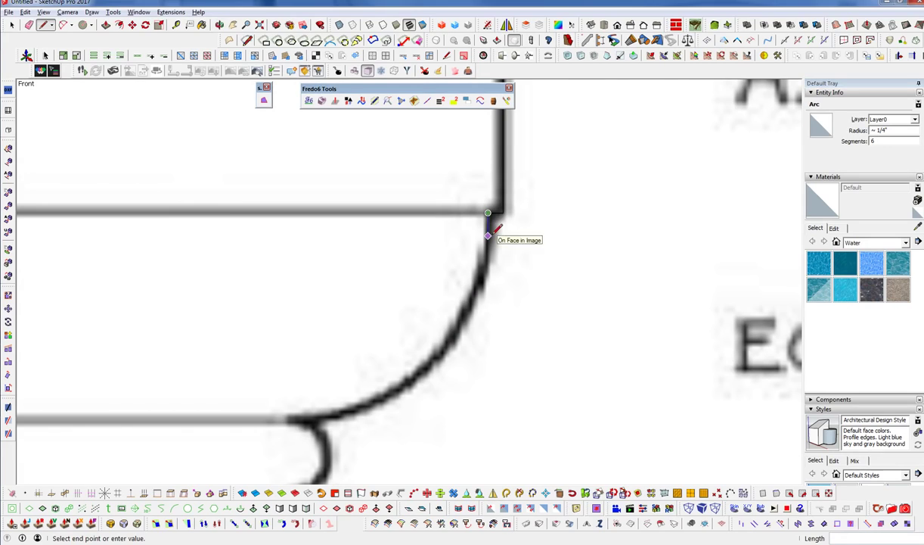
# - Trace the echinus curve with an arc bulging about 1/2", ending at the upper edge of the bead
pyautogui.press('a')
pyautogui.click(488, 243)
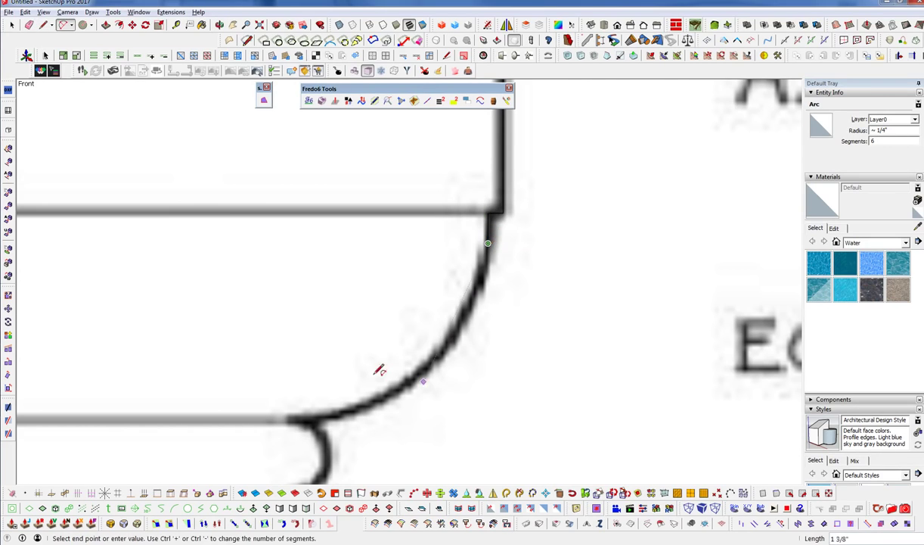
pyautogui.click(288, 419)
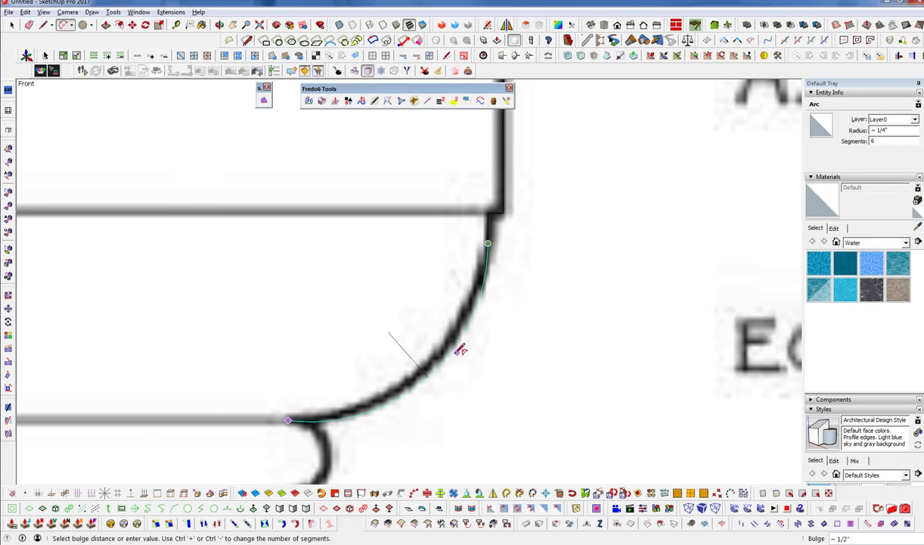
pyautogui.click(437, 372)
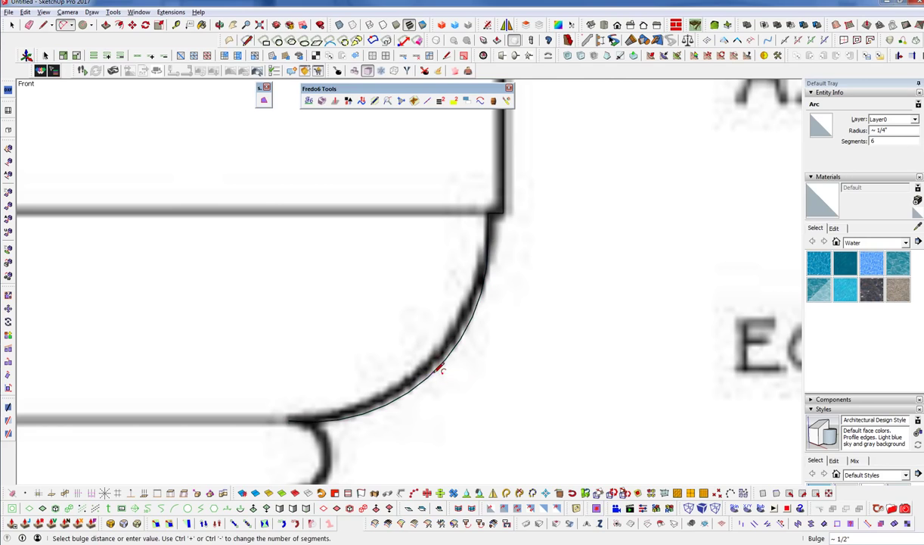
# - Trace the bead below the echinus with an 8-sided arc about 9/16" high
pyautogui.keyDown('shift'); pyautogui.moveTo(437, 372); pyautogui.dragTo(541, 207, button='middle'); pyautogui.keyUp('shift')
pyautogui.click(394, 260)
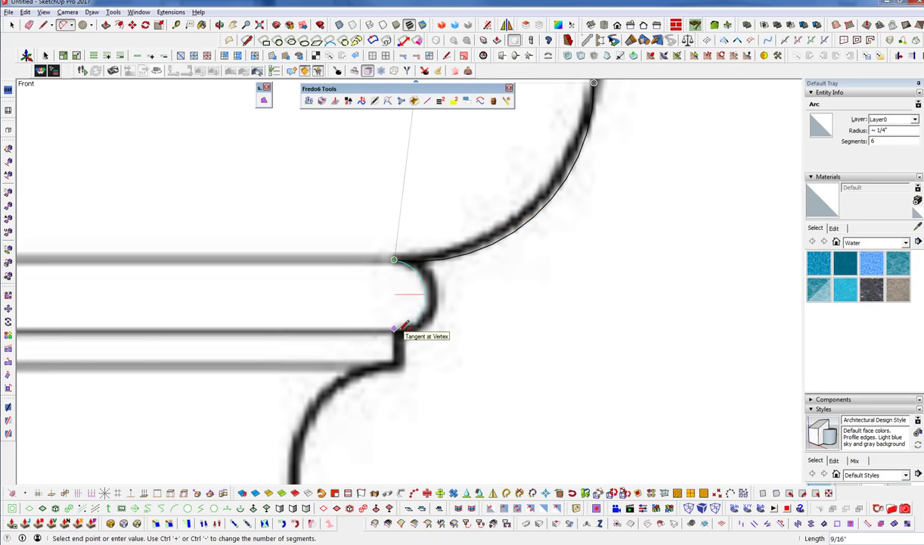
pyautogui.click(395, 328)
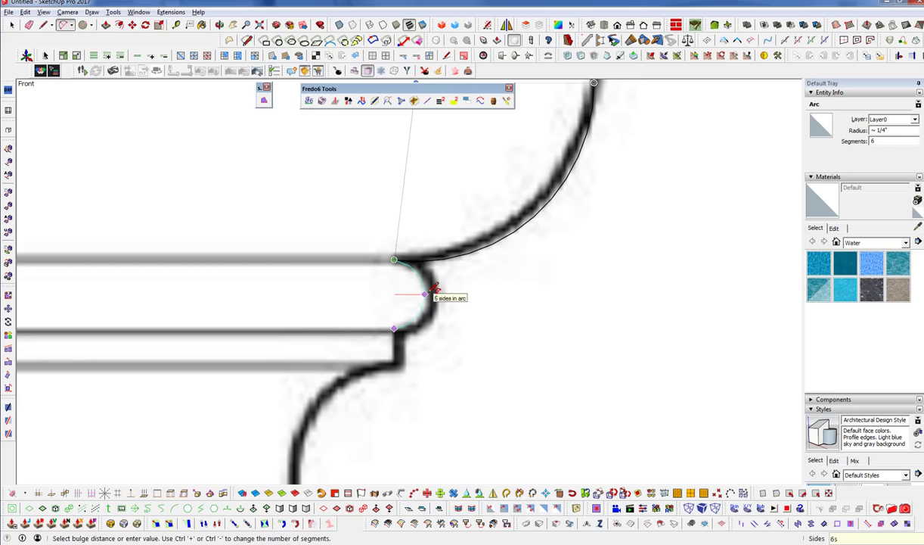
pyautogui.write('8s')
pyautogui.click(433, 292)
pyautogui.press('l')
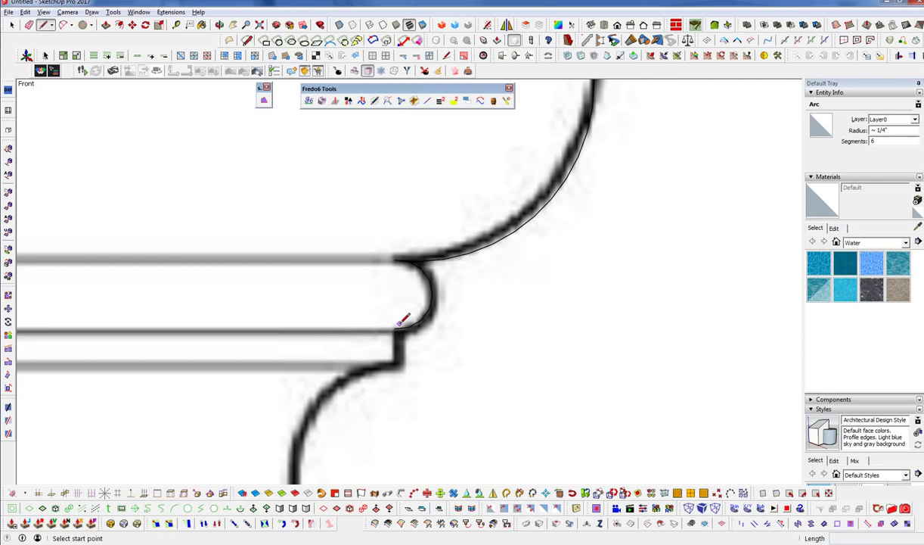
# - Trace the fillet below the bead with a vertical edge and a 1/8" return inward
pyautogui.click(394, 328)
pyautogui.click(394, 367)
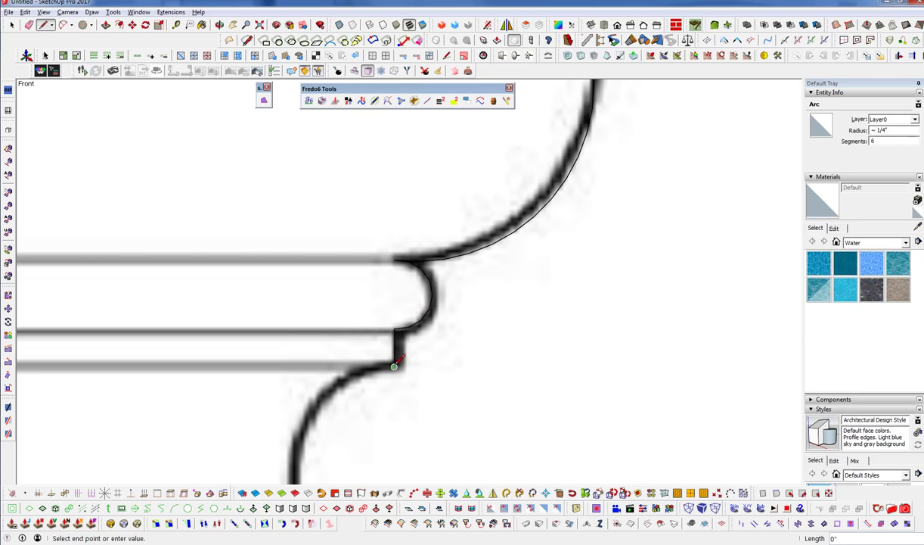
pyautogui.scroll(3, 388, 366)
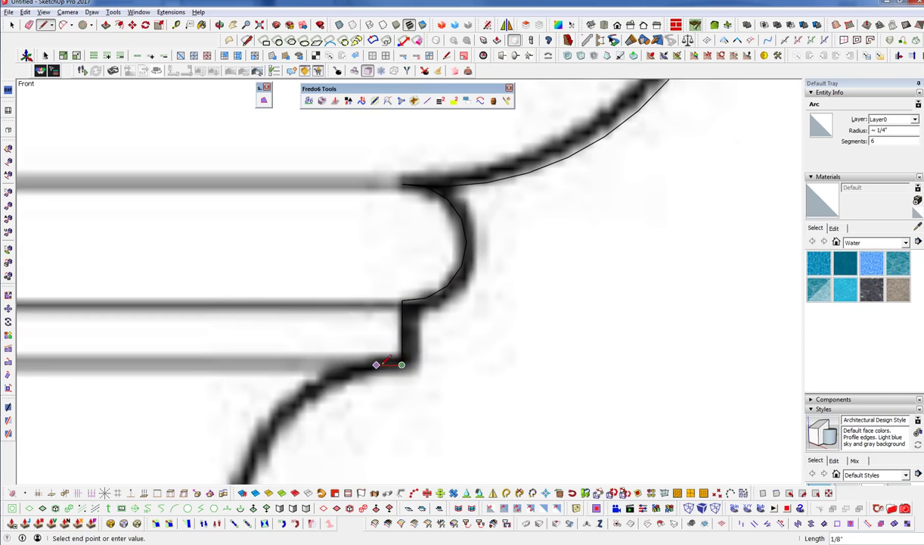
# - Trace the concave curve below the fillet with a 12-segment tangent arc down to the necking's vertical face
pyautogui.press('a')
pyautogui.click(376, 365)
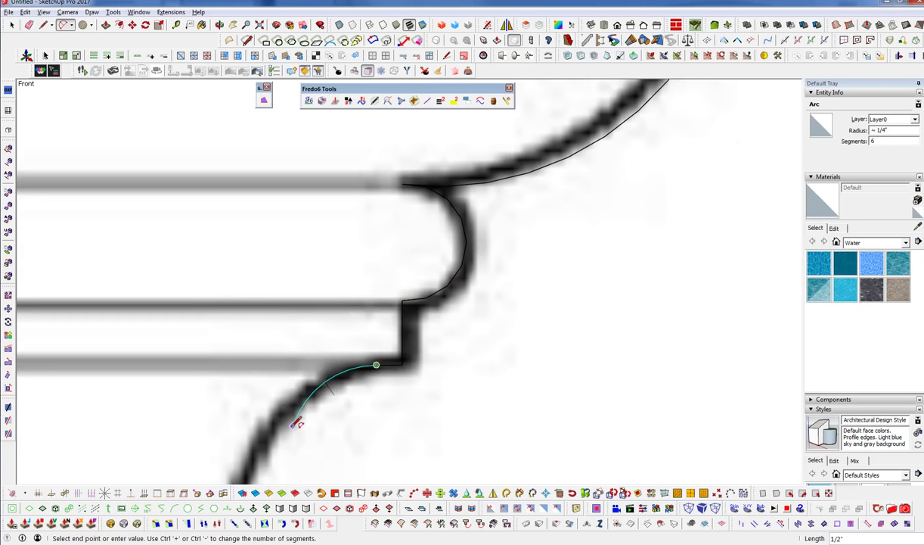
pyautogui.keyDown('shift'); pyautogui.moveTo(299, 421); pyautogui.dragTo(404, 190, button='middle'); pyautogui.keyUp('shift')
pyautogui.scroll(-2, 404, 189)
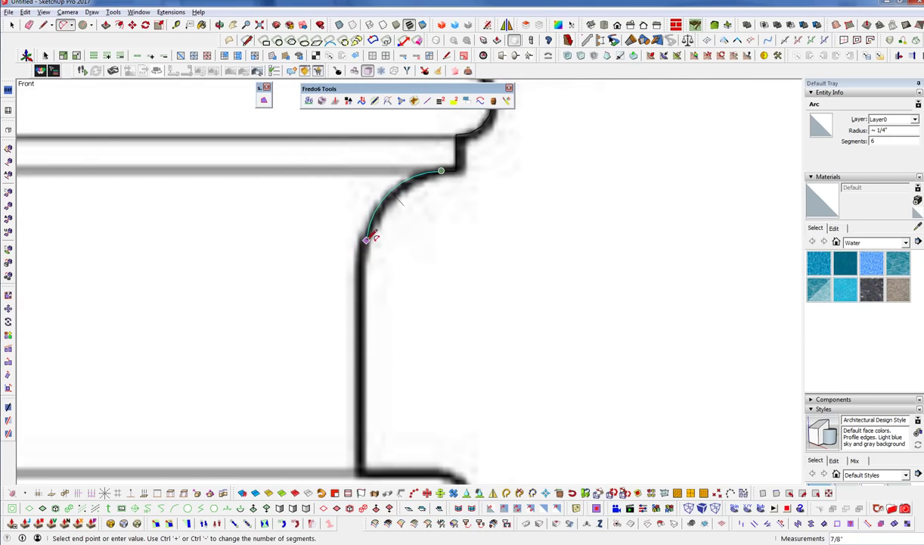
pyautogui.scroll(2, 368, 243)
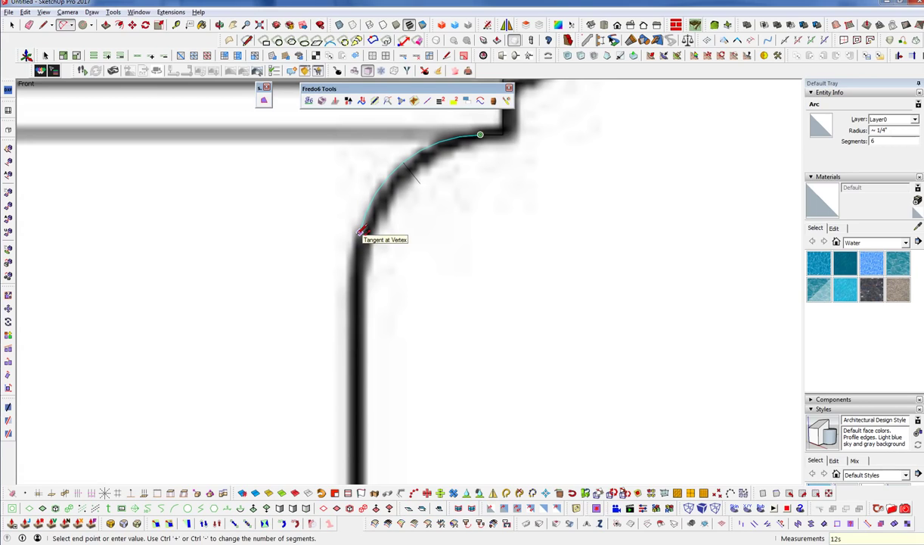
pyautogui.click(362, 230)
pyautogui.click(361, 231)
# - Trace the necking's vertical face down about 2 1/16" to the astragal, then its upper edge outward about 9/16"
pyautogui.press('l')
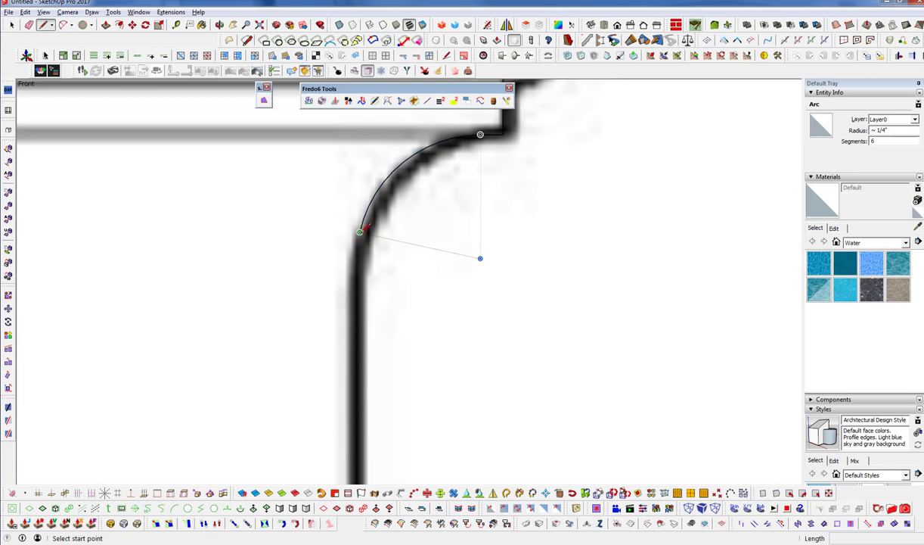
pyautogui.click(361, 232)
pyautogui.scroll(-1, 386, 152)
pyautogui.scroll(-3, 385, 151)
pyautogui.scroll(3, 376, 268)
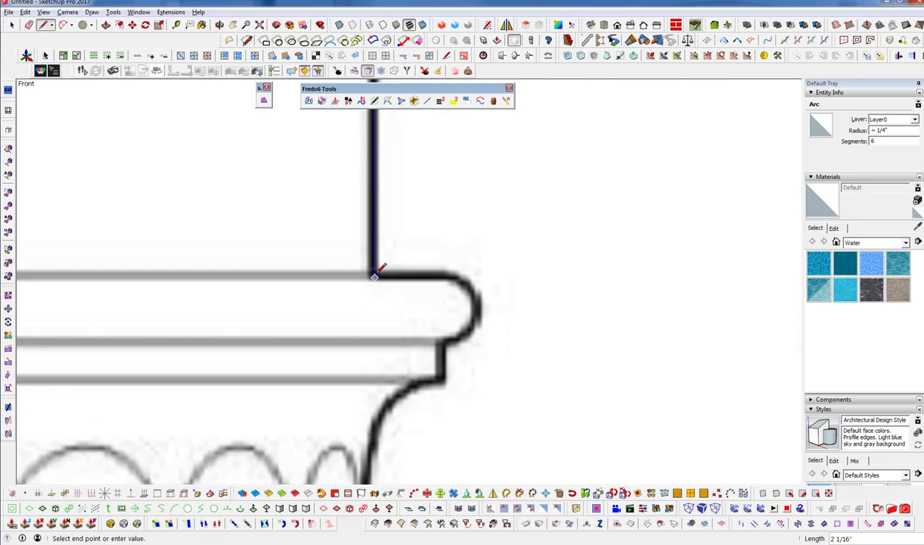
pyautogui.click(374, 277)
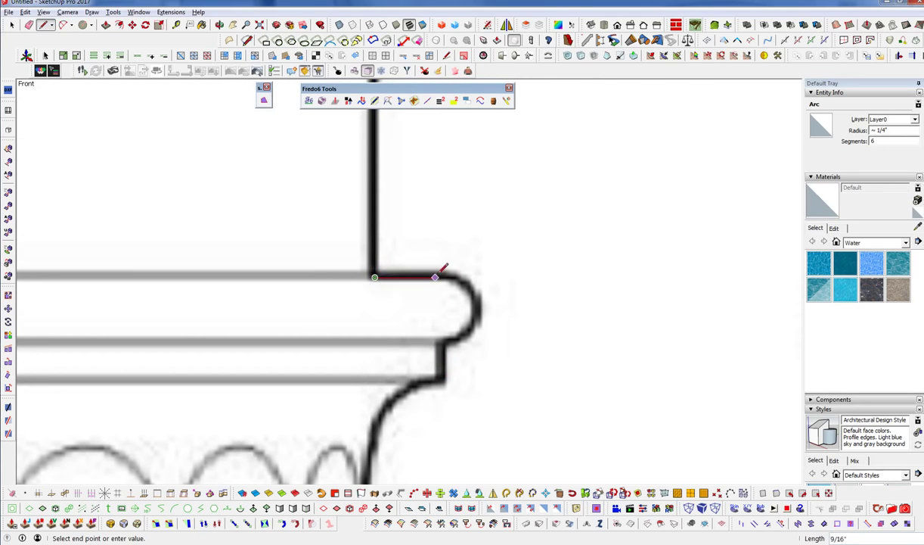
pyautogui.click(435, 277)
# - Try to trace the astragal's rounded edge with a 12-sided arc bulging about 3/8"
pyautogui.press('a')
pyautogui.click(435, 277)
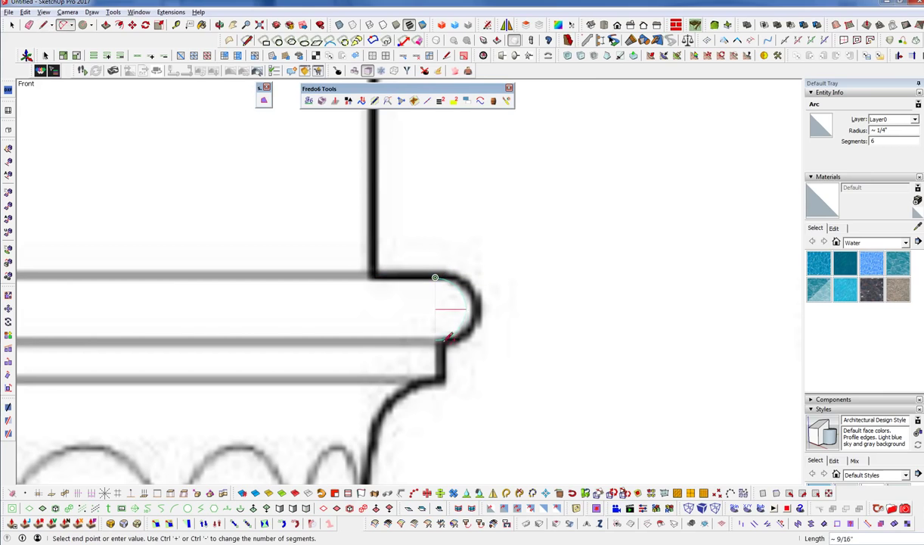
pyautogui.click(435, 345)
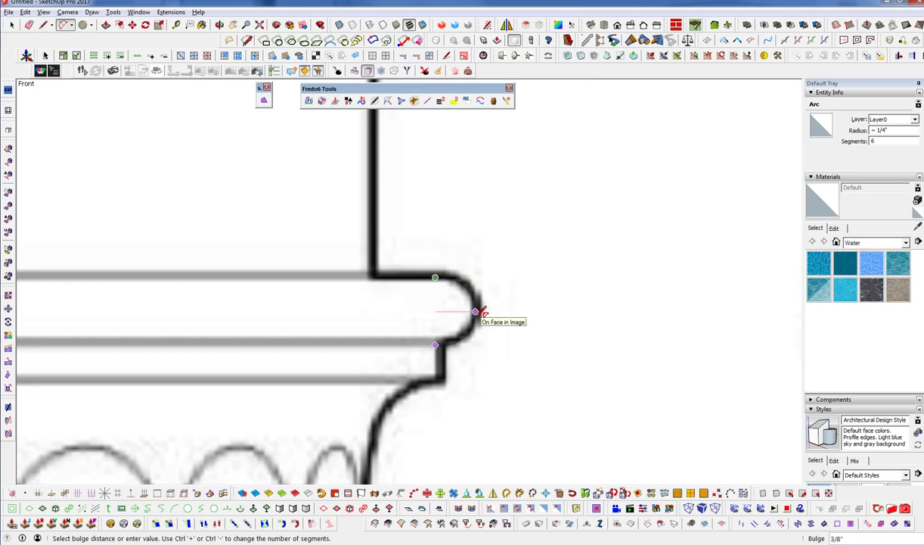
pyautogui.click(477, 312)
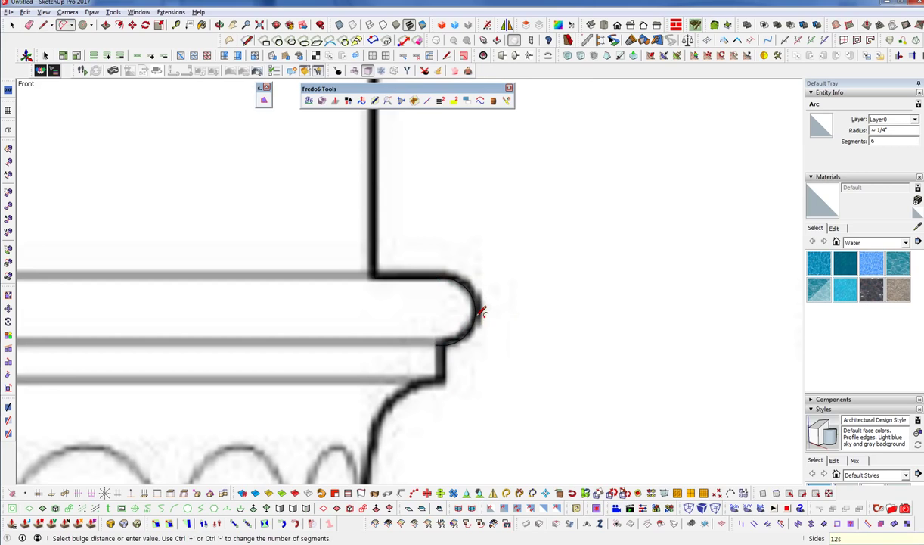
# - Erase the misplaced astragal arc
pyautogui.press('l')
pyautogui.scroll(3, 445, 356)
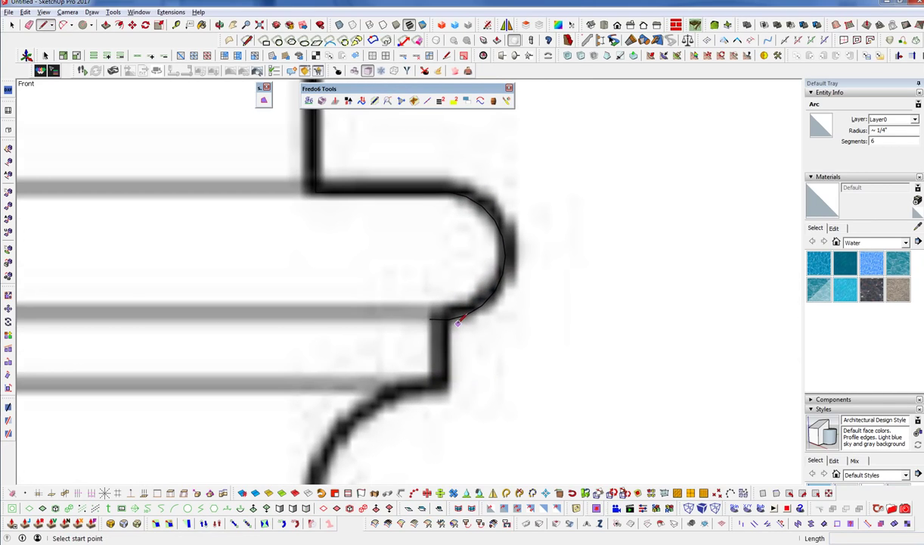
pyautogui.click(430, 313)
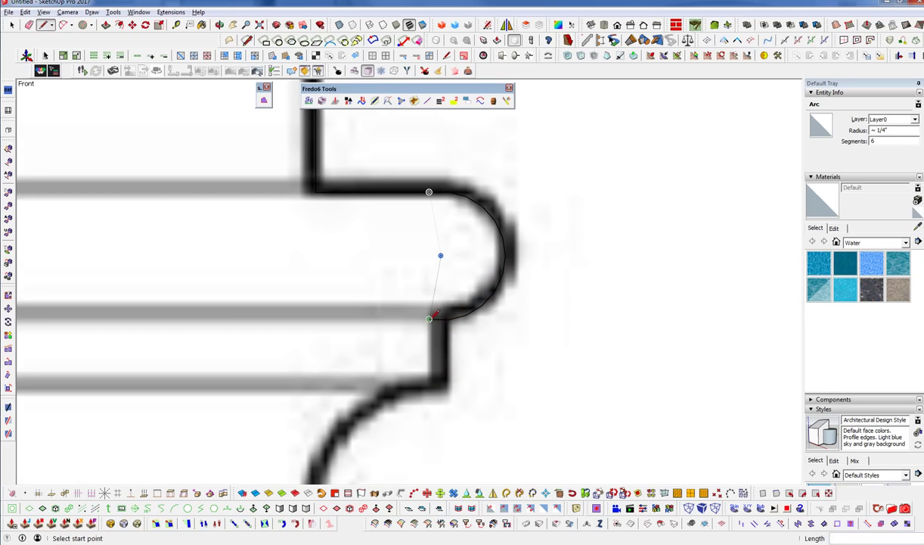
pyautogui.scroll(2, 440, 318)
pyautogui.press('e')
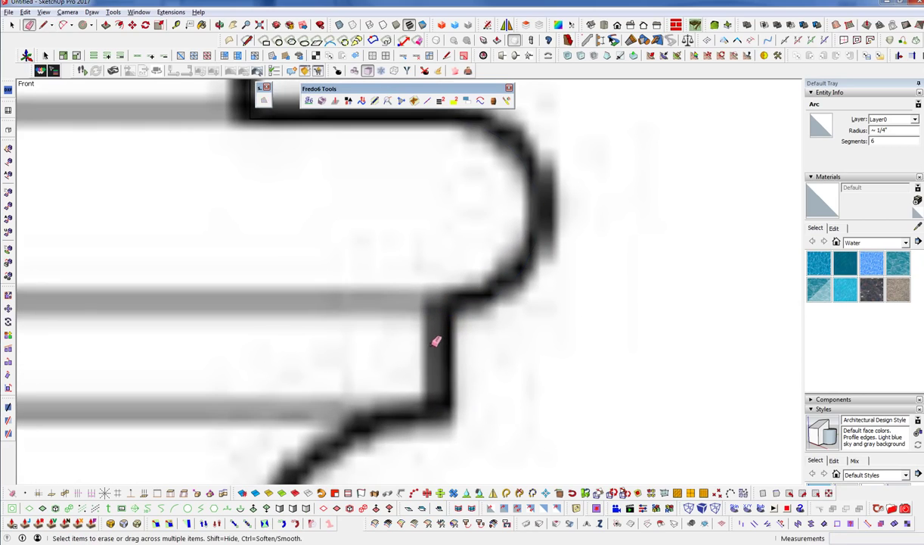
pyautogui.scroll(-2, 437, 341)
# - Redraw the astragal's rounded edge as an arc about 9/16" high and move it outward about 1/16" onto the reference
pyautogui.press('l')
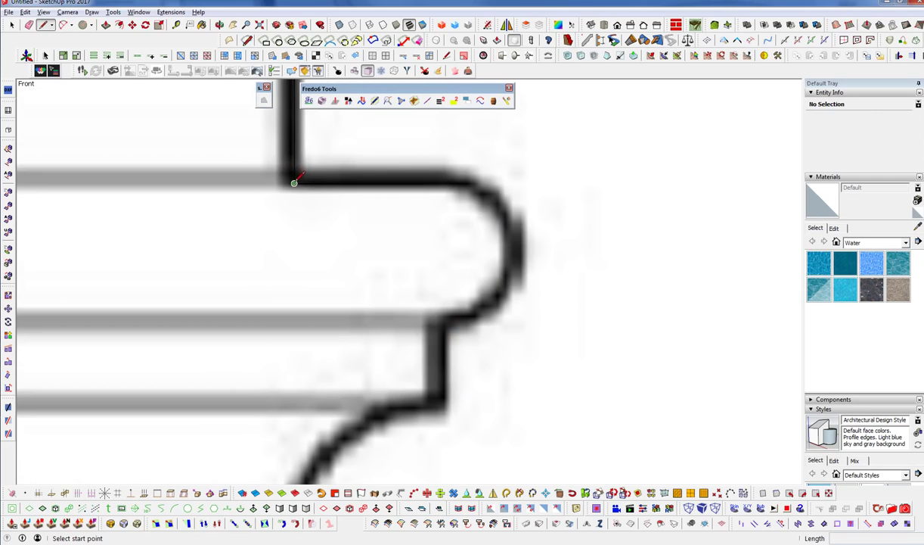
pyautogui.press('a')
pyautogui.click(425, 183)
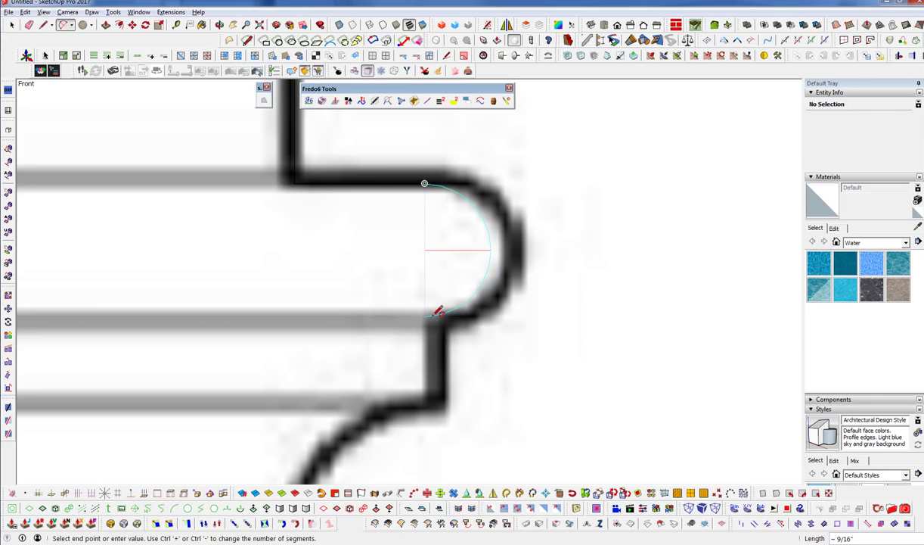
pyautogui.click(436, 313)
pyautogui.click(498, 249)
pyautogui.press('space')
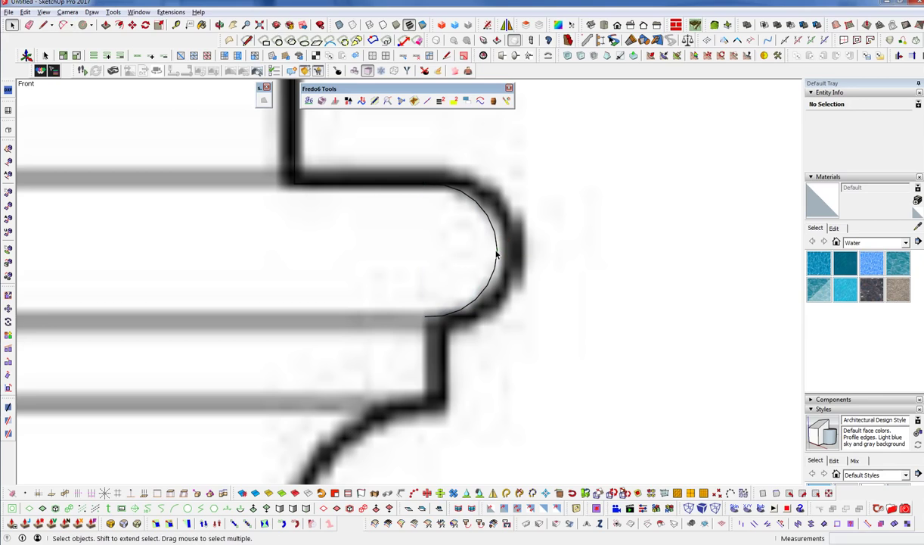
pyautogui.press('m')
pyautogui.click(495, 249)
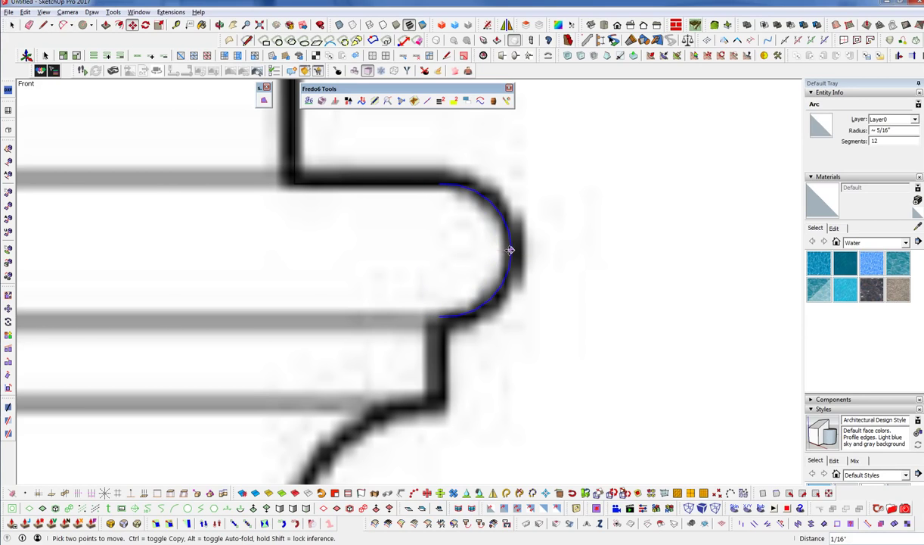
# - Close the gap at the astragal arc's upper end and trace the fillet below it with a short return inward
pyautogui.press('l')
pyautogui.click(440, 183)
pyautogui.click(440, 402)
pyautogui.click(395, 402)
pyautogui.keyDown('shift'); pyautogui.moveTo(395, 403); pyautogui.dragTo(433, 204, button='middle'); pyautogui.keyUp('shift')
# - Trace the concave curve below the astragal's fillet with a tangent arc spanning about 5/8"
pyautogui.press('a')
pyautogui.click(431, 206)
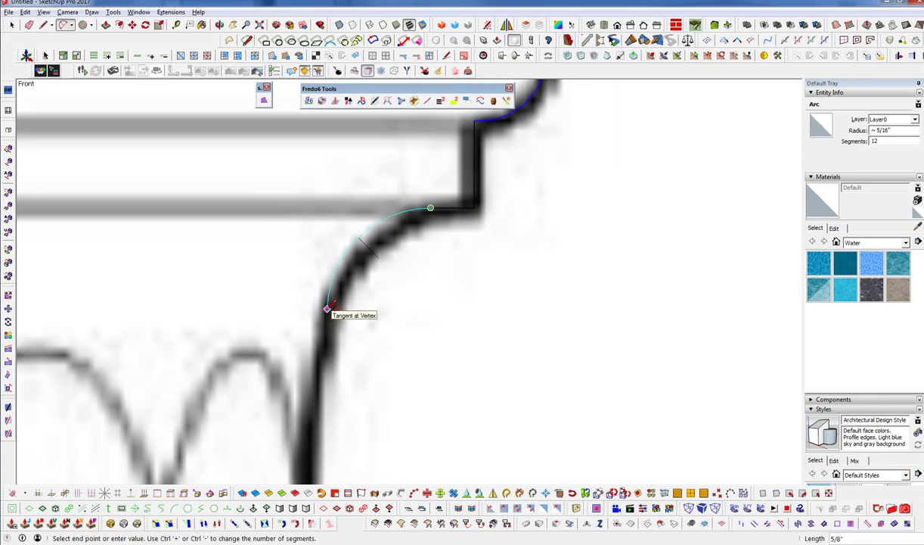
pyautogui.click(325, 307)
# - Close the capital profile with a horizontal line to the column's centre axis and a vertical line up to its upper edge
pyautogui.press('l')
pyautogui.click(325, 336)
pyautogui.scroll(-6, 384, 261)
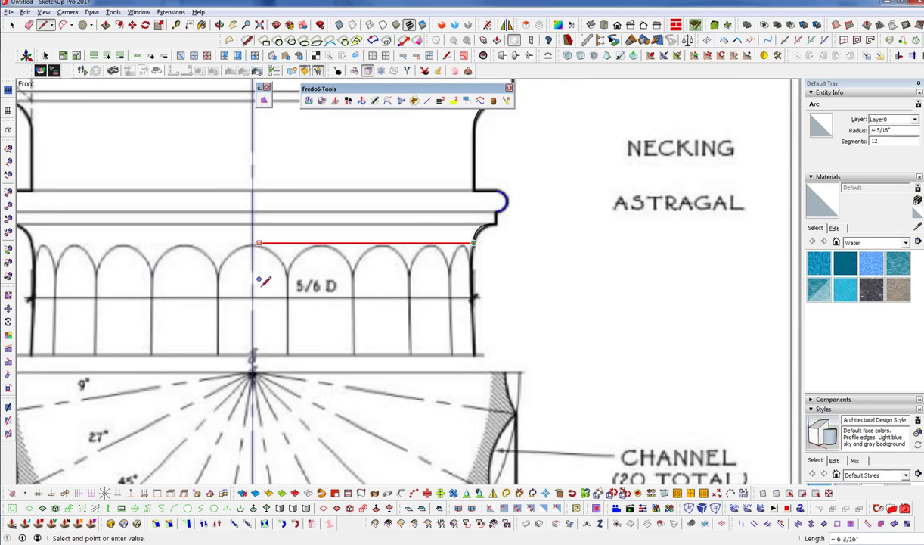
pyautogui.scroll(-4, 339, 238)
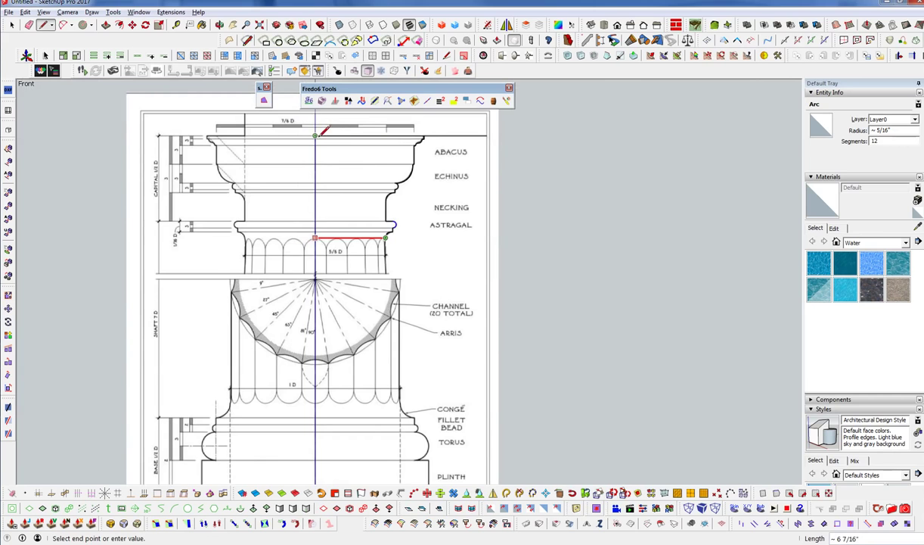
pyautogui.click(314, 136)
# - Draw a horizontal 48-sided circle of about 1 7/8" radius centred on the axis at the capital profile's upper end
pyautogui.moveTo(317, 134); pyautogui.dragTo(410, 236, button='middle')
pyautogui.scroll(6, 411, 237)
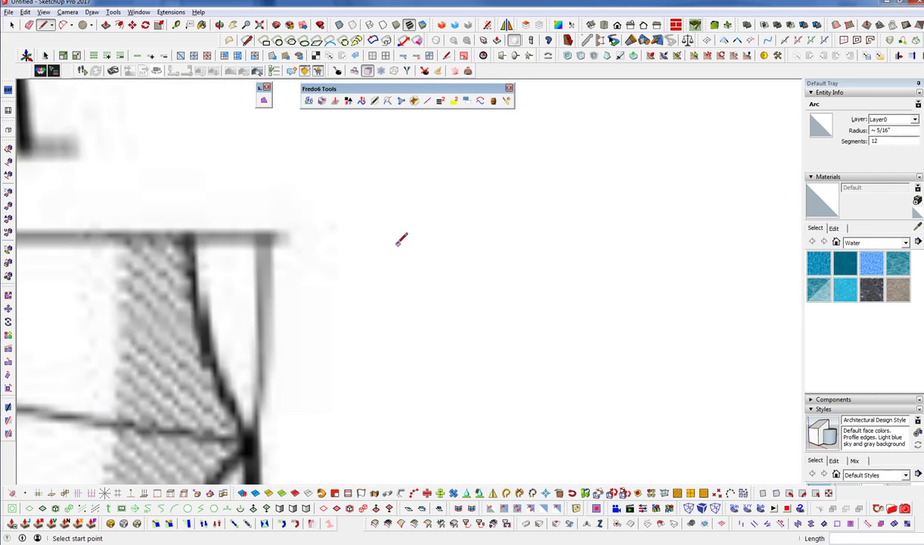
pyautogui.scroll(-4, 528, 301)
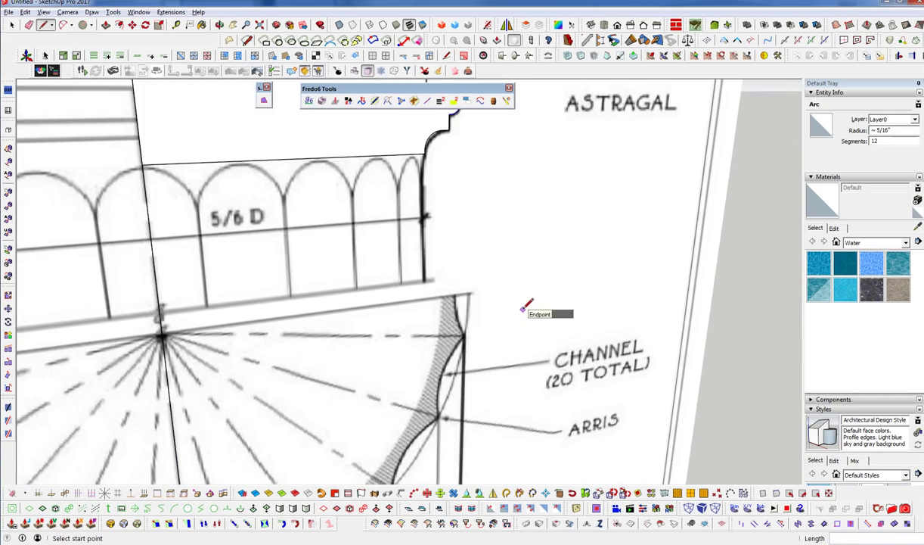
pyautogui.scroll(-4, 523, 307)
pyautogui.moveTo(523, 307); pyautogui.dragTo(418, 198, button='middle')
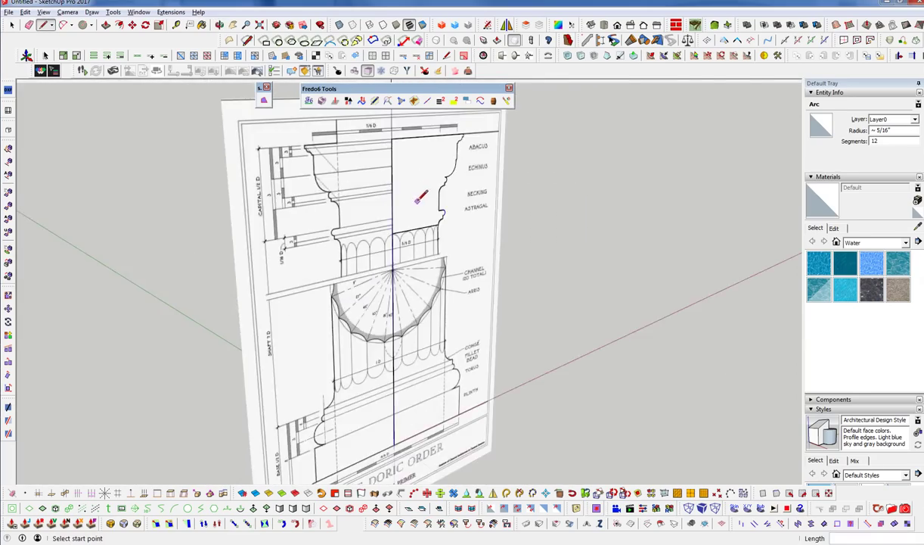
pyautogui.scroll(-3, 421, 198)
pyautogui.scroll(6, 392, 173)
pyautogui.moveTo(449, 231)
pyautogui.mouseDown(button='middle')
pyautogui.moveTo(429, 302)
pyautogui.moveTo(433, 330)
pyautogui.moveTo(597, 369)
pyautogui.mouseUp(button='middle')
pyautogui.press('c')
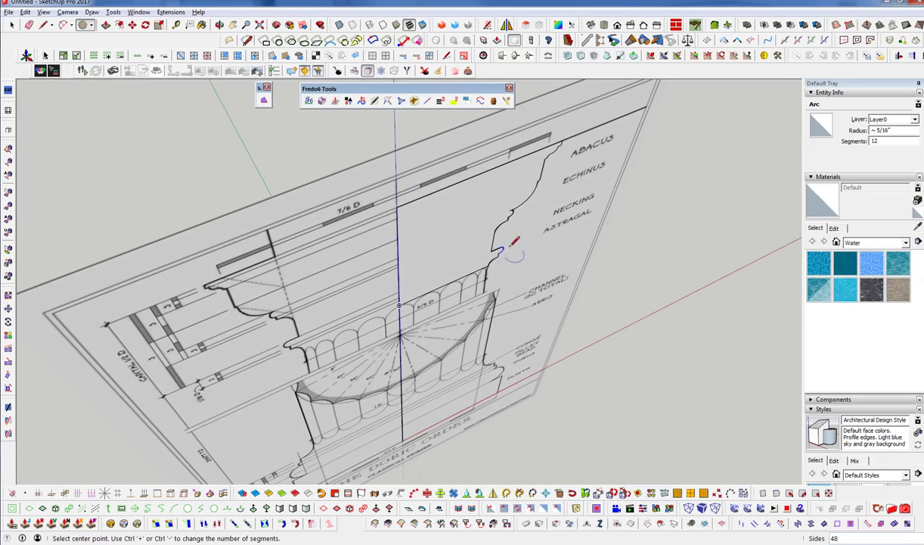
pyautogui.click(397, 207)
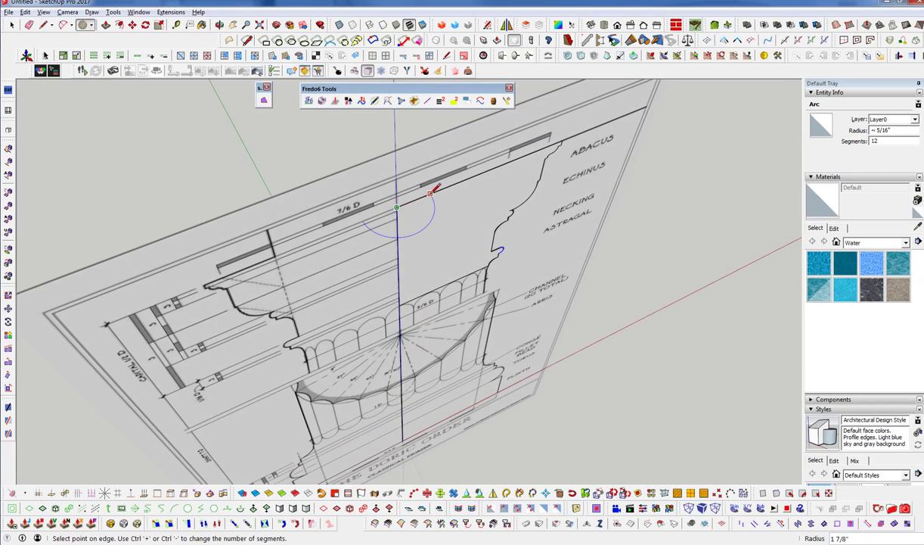
pyautogui.click(431, 194)
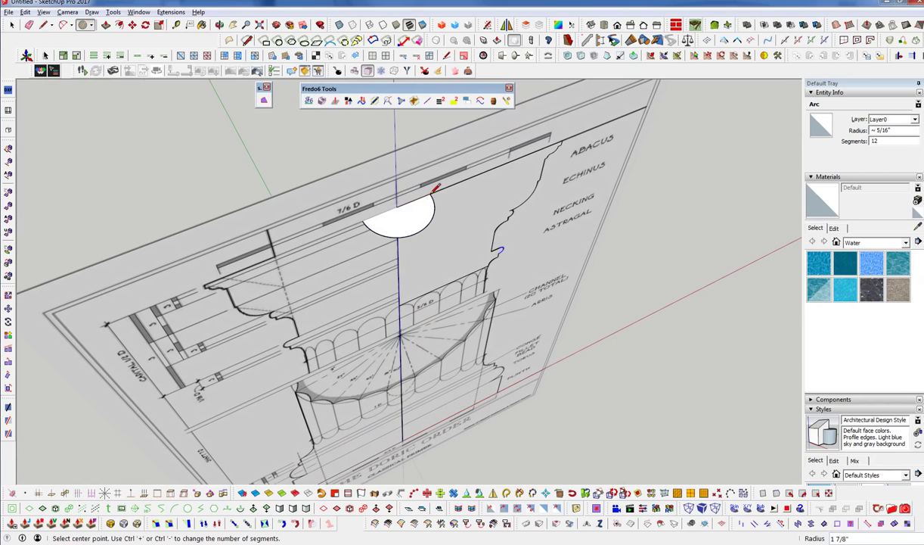
# - Revolve the capital profile around the circle with Follow Me
pyautogui.press('space')
pyautogui.click(412, 214)
pyautogui.moveTo(411, 224)
pyautogui.mouseDown(button='middle')
pyautogui.moveTo(492, 227)
pyautogui.moveTo(395, 229)
pyautogui.mouseUp(button='middle')
pyautogui.click(401, 241)
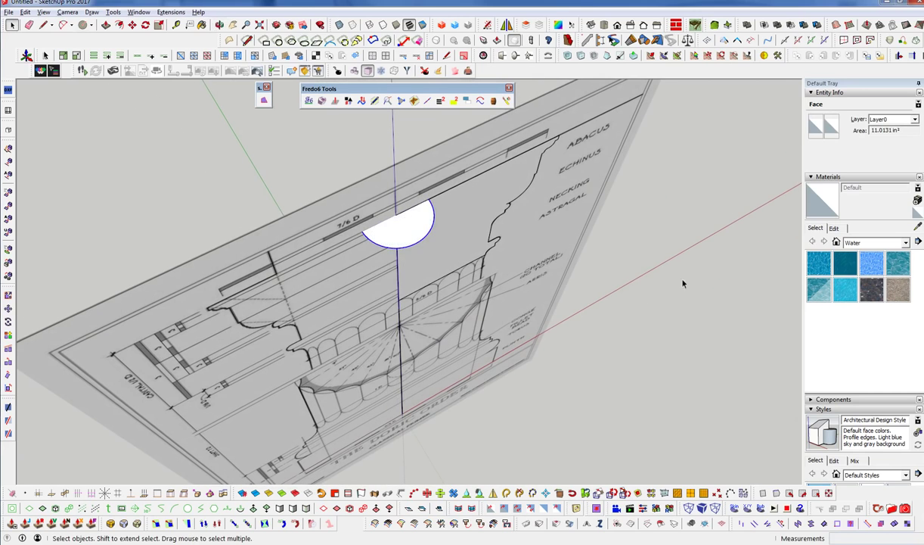
pyautogui.moveTo(509, 274); pyautogui.dragTo(431, 282, button='middle')
pyautogui.click(91, 13)
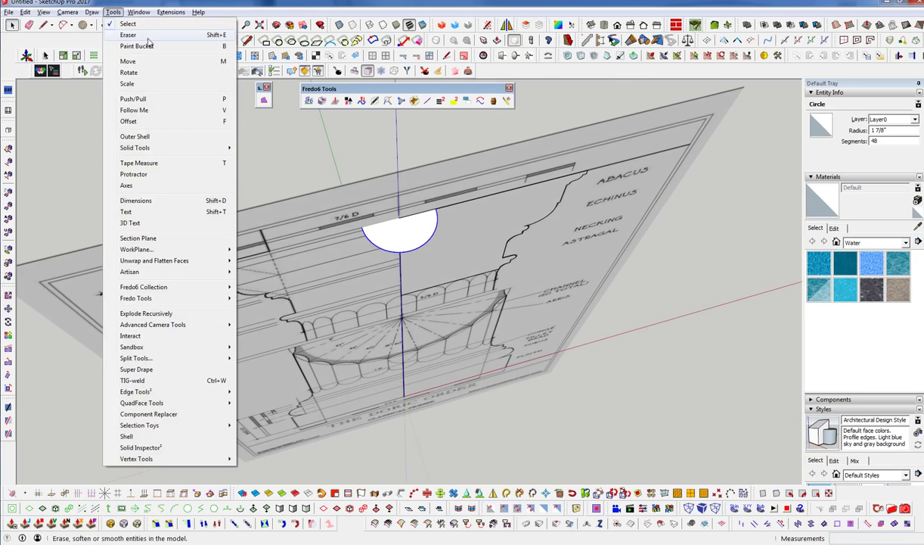
pyautogui.click(133, 112)
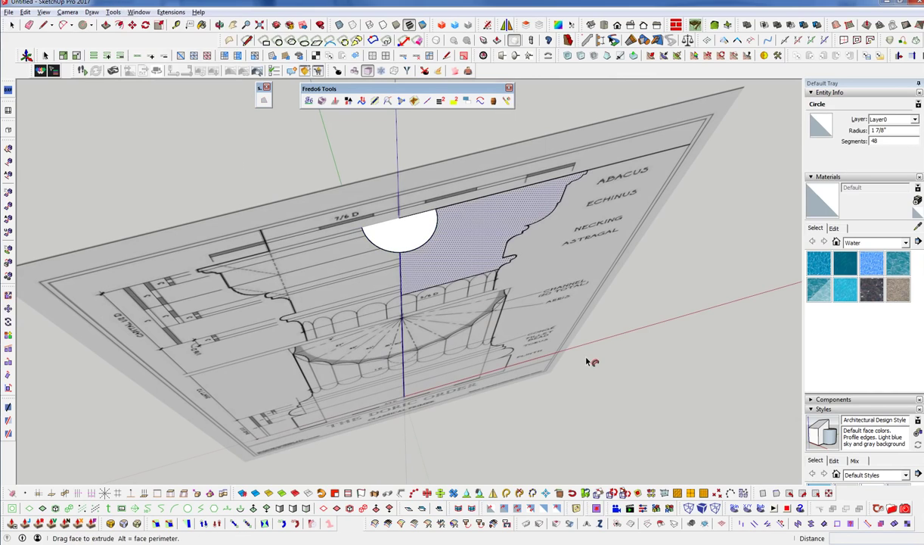
pyautogui.moveTo(443, 376)
pyautogui.mouseDown(button='middle')
pyautogui.moveTo(388, 275)
pyautogui.moveTo(406, 134)
pyautogui.moveTo(467, 254)
pyautogui.moveTo(536, 226)
pyautogui.moveTo(516, 289)
pyautogui.moveTo(503, 227)
pyautogui.moveTo(527, 150)
pyautogui.moveTo(465, 278)
pyautogui.moveTo(443, 254)
pyautogui.moveTo(495, 182)
pyautogui.moveTo(481, 337)
pyautogui.mouseUp(button='middle')
pyautogui.scroll(-2, 437, 250)
pyautogui.scroll(3, 504, 206)
# - Select all of the revolved capital's geometry and group it
pyautogui.press('space')
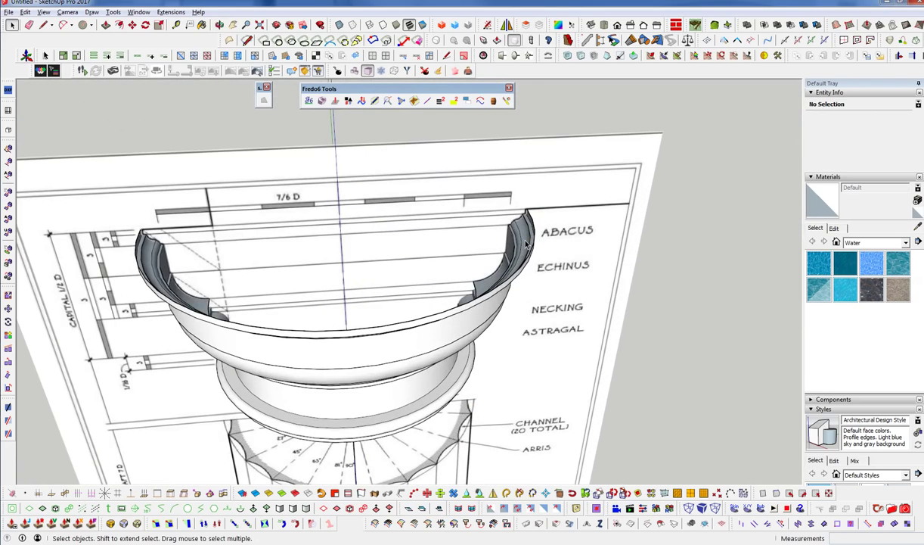
pyautogui.scroll(-5, 527, 244)
pyautogui.tripleClick(425, 299)
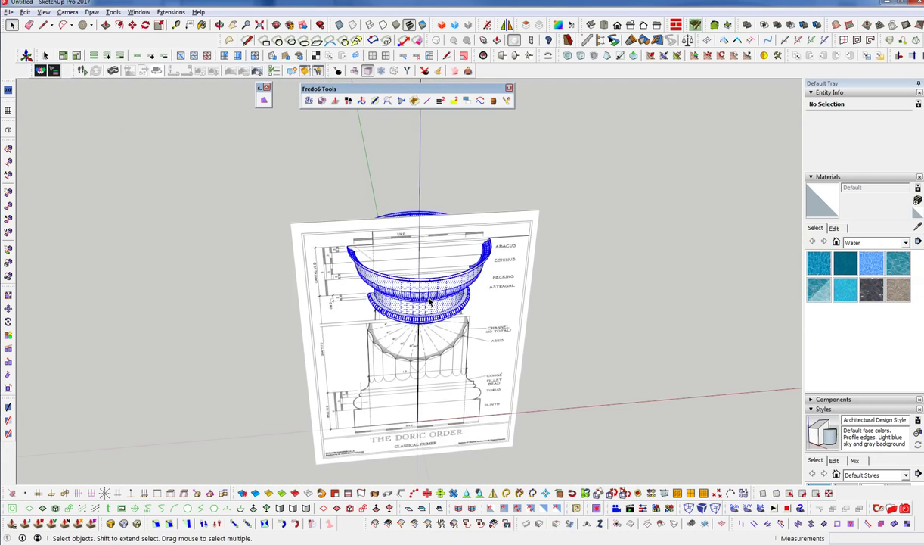
pyautogui.press('g')
# - Cap the open rim inside the capital group with a face and display hidden geometry
pyautogui.doubleClick(432, 309)
pyautogui.scroll(3, 496, 257)
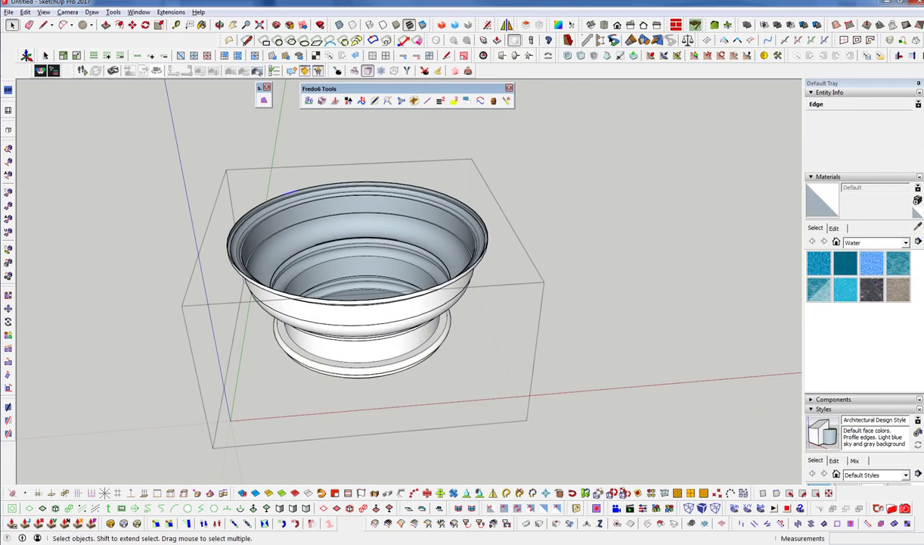
pyautogui.click(264, 100)
pyautogui.moveTo(390, 247); pyautogui.dragTo(418, 345, button='middle')
pyautogui.scroll(2, 422, 298)
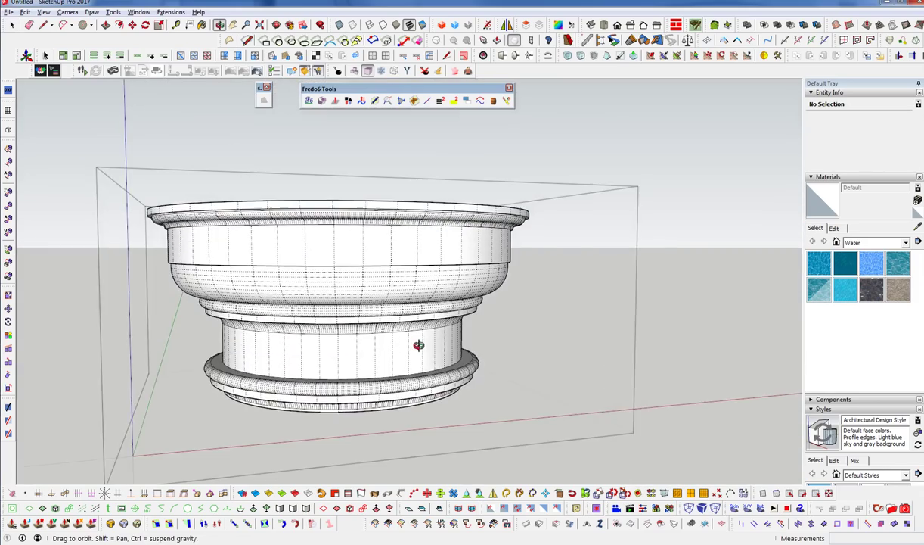
# - Move the capital group straight up along the vertical axis, well above the base and the reference drawing
pyautogui.scroll(-2, 411, 241)
pyautogui.moveTo(411, 241)
pyautogui.mouseDown(button='middle')
pyautogui.moveTo(379, 145)
pyautogui.moveTo(367, 326)
pyautogui.moveTo(367, 207)
pyautogui.mouseUp(button='middle')
pyautogui.click(405, 368)
pyautogui.moveTo(418, 378); pyautogui.dragTo(374, 316, button='middle')
pyautogui.scroll(5, 374, 316)
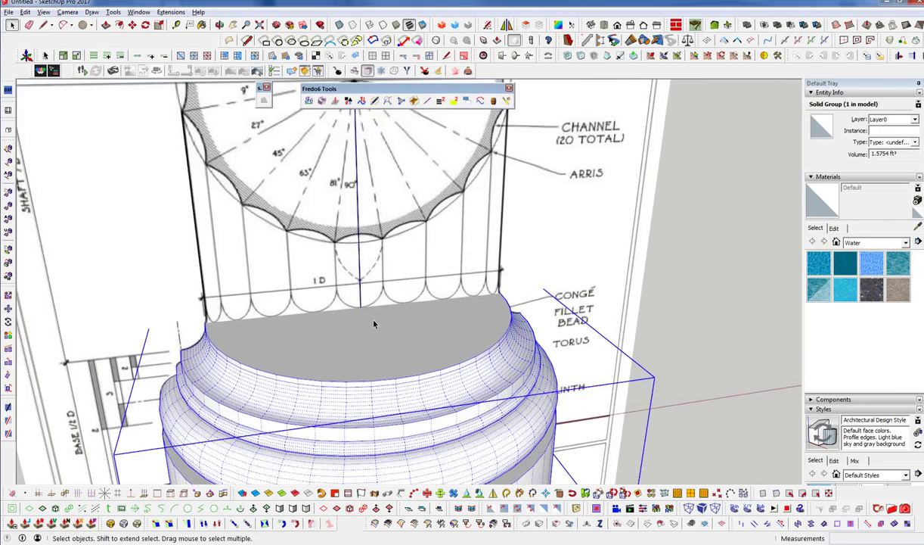
pyautogui.scroll(-5, 369, 392)
pyautogui.click(338, 265)
pyautogui.scroll(-3, 339, 268)
pyautogui.moveTo(339, 249); pyautogui.dragTo(318, 302, button='middle')
pyautogui.press('m')
pyautogui.scroll(2, 340, 380)
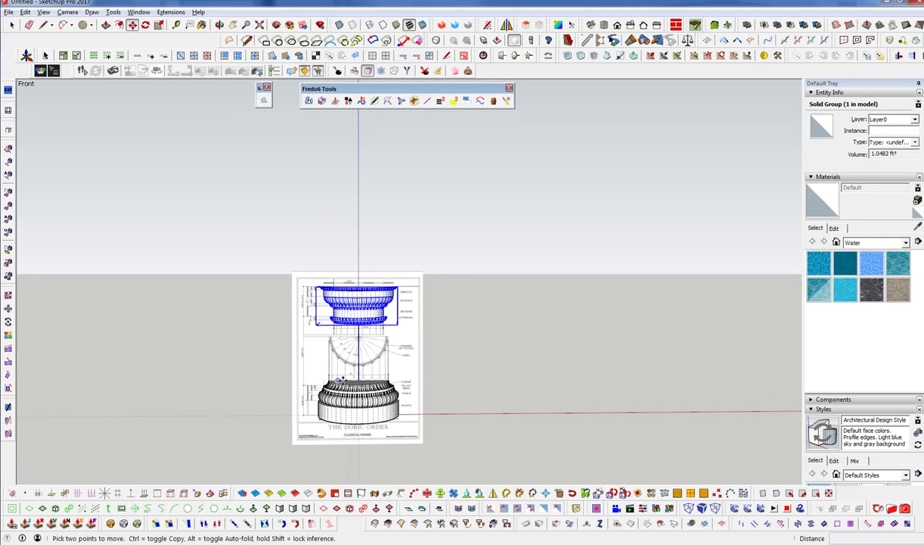
pyautogui.click(445, 407)
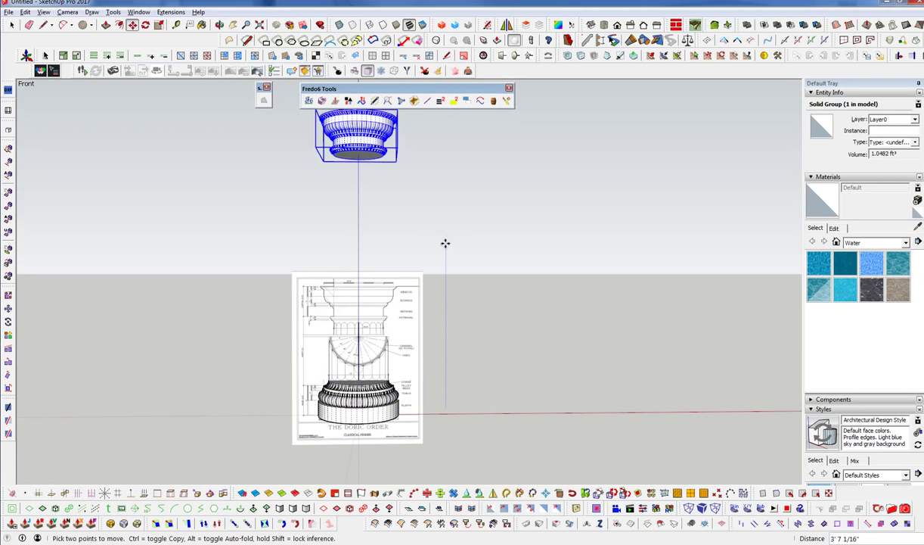
pyautogui.click(442, 208)
# - Raise the capital group a further 5 9/16" along the vertical axis
pyautogui.moveTo(392, 374); pyautogui.dragTo(342, 346, button='middle')
pyautogui.scroll(-3, 363, 404)
pyautogui.scroll(1, 371, 406)
pyautogui.click(449, 363)
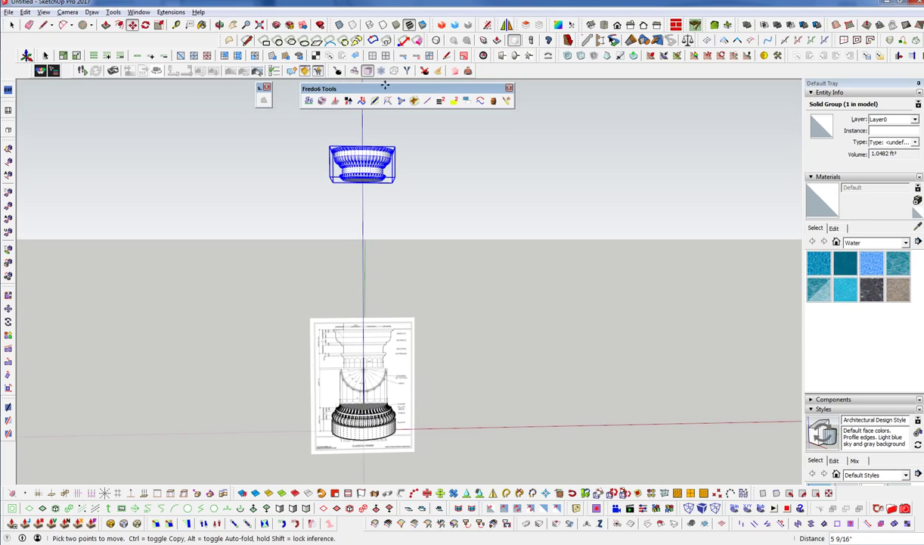
pyautogui.scroll(3, 358, 382)
pyautogui.scroll(-2, 367, 401)
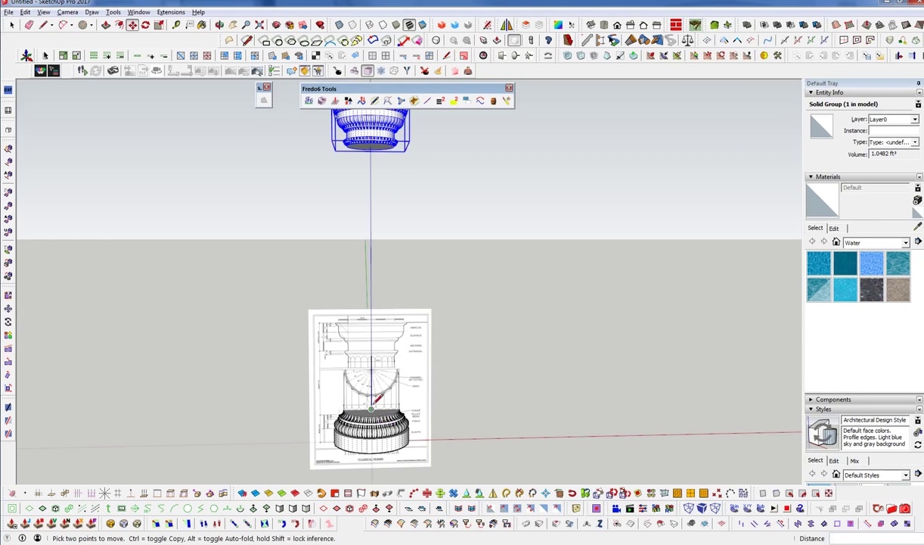
# - Draw a vertical line from the edge of the base's upper rim up to the height of the capital's underside
pyautogui.press('l')
pyautogui.scroll(7, 401, 407)
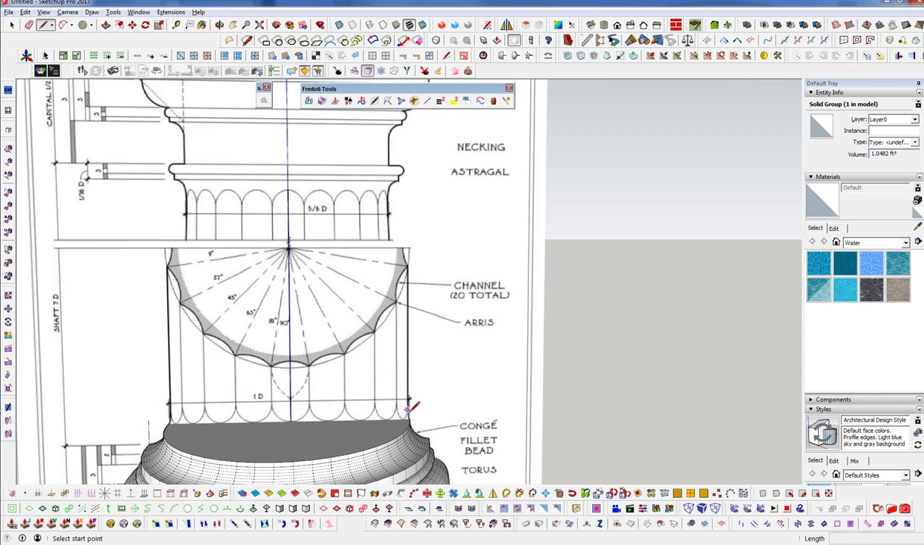
pyautogui.click(407, 408)
pyautogui.scroll(-5, 393, 439)
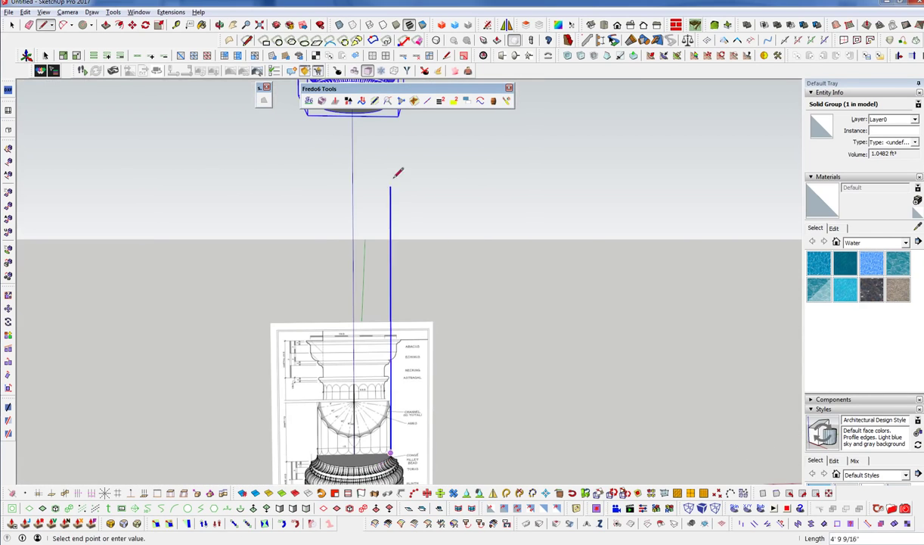
pyautogui.scroll(5, 371, 173)
pyautogui.click(370, 172)
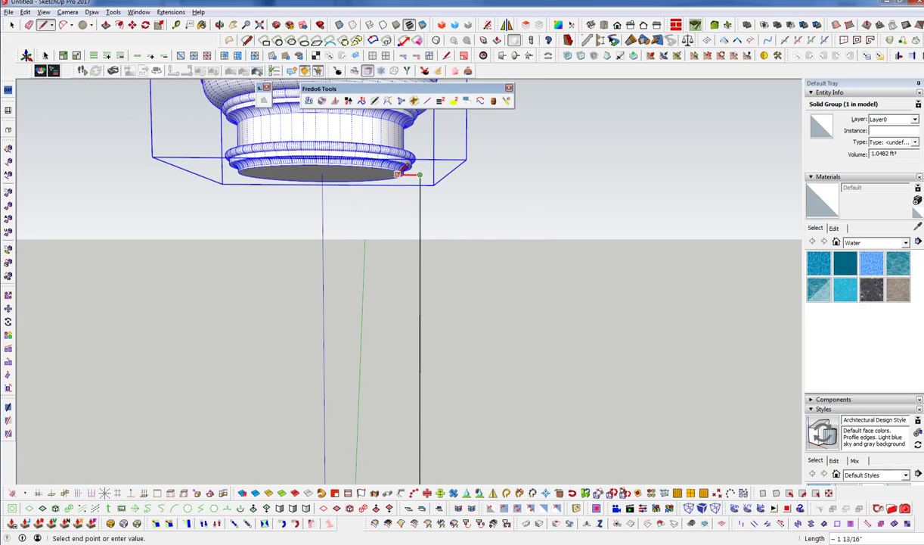
# - Check the horizontal offset from the vertical line to the capital's lower rim, and erase the line
pyautogui.scroll(3, 398, 173)
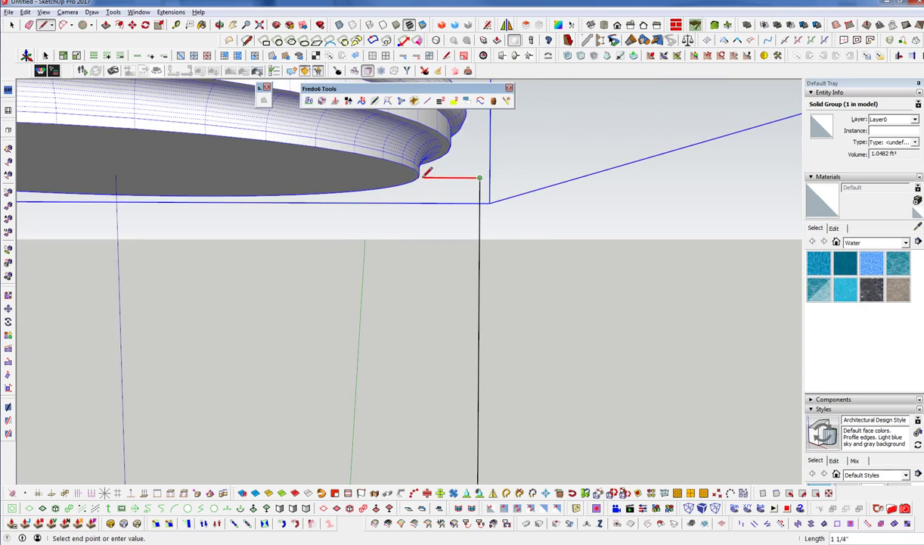
pyautogui.scroll(3, 426, 173)
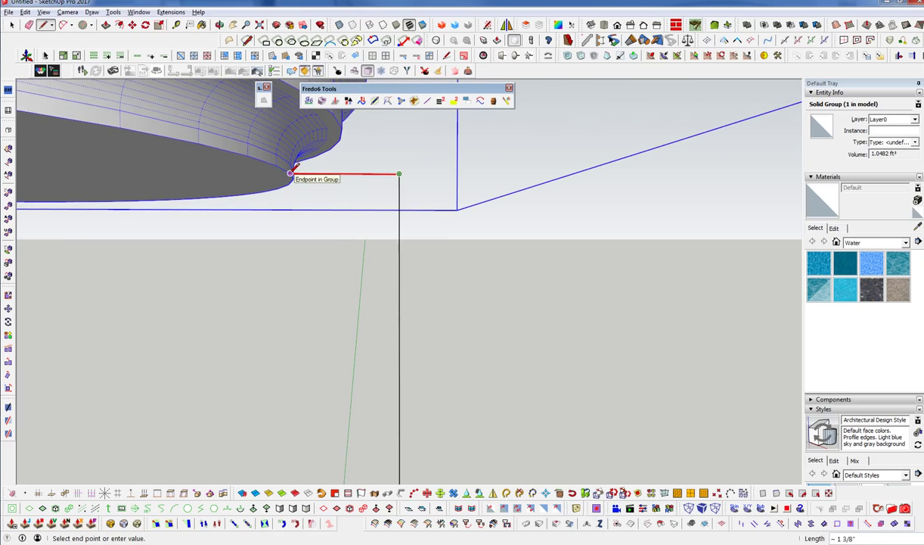
pyautogui.press('space')
pyautogui.scroll(-5, 292, 212)
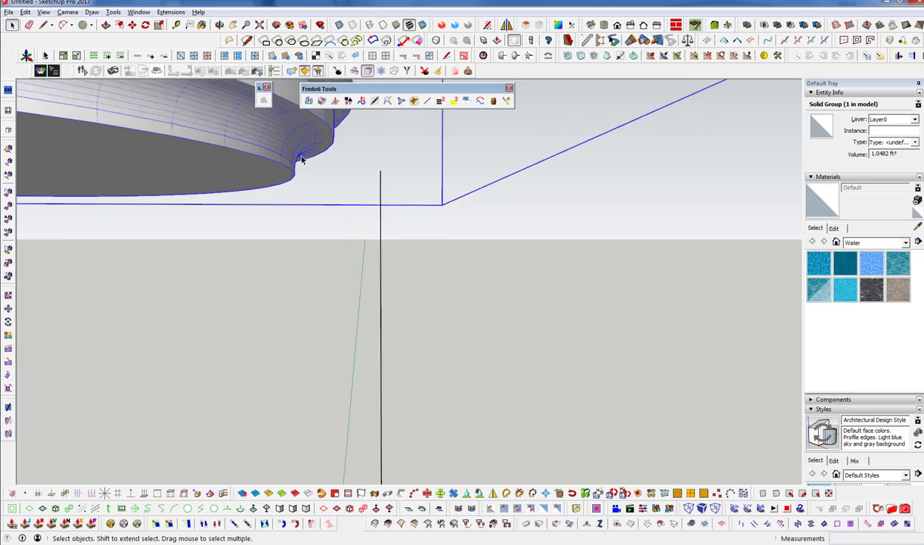
pyautogui.press('e')
pyautogui.moveTo(287, 222); pyautogui.dragTo(305, 198)
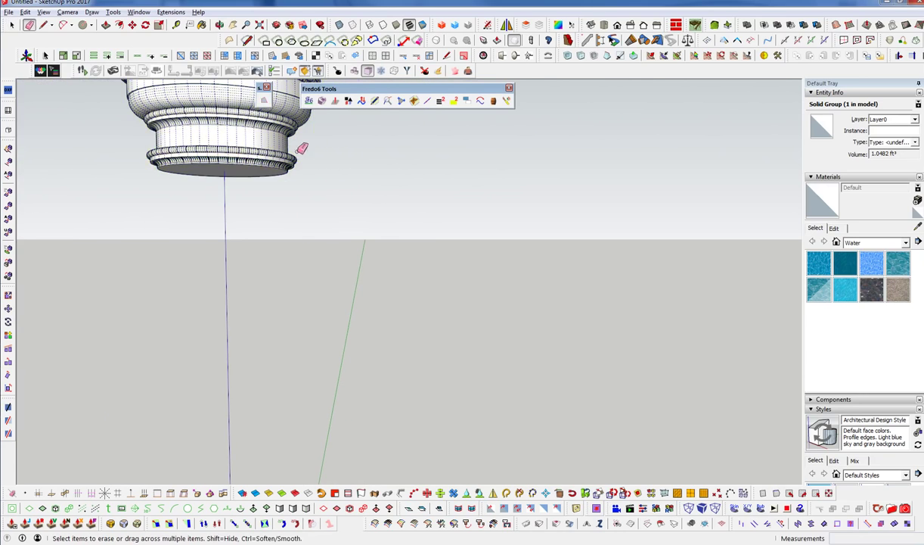
# - Draw a horizontal circle of about 7 3/4" radius on the base's upper face, centred on the column axis and reaching the rim
pyautogui.scroll(-6, 263, 157)
pyautogui.moveTo(252, 338)
pyautogui.keyDown('shift'); pyautogui.mouseDown(button='middle')
pyautogui.moveTo(362, 310)
pyautogui.moveTo(421, 344)
pyautogui.moveTo(403, 431)
pyautogui.moveTo(405, 424)
pyautogui.mouseUp(button='middle'); pyautogui.keyUp('shift')
pyautogui.scroll(8, 367, 307)
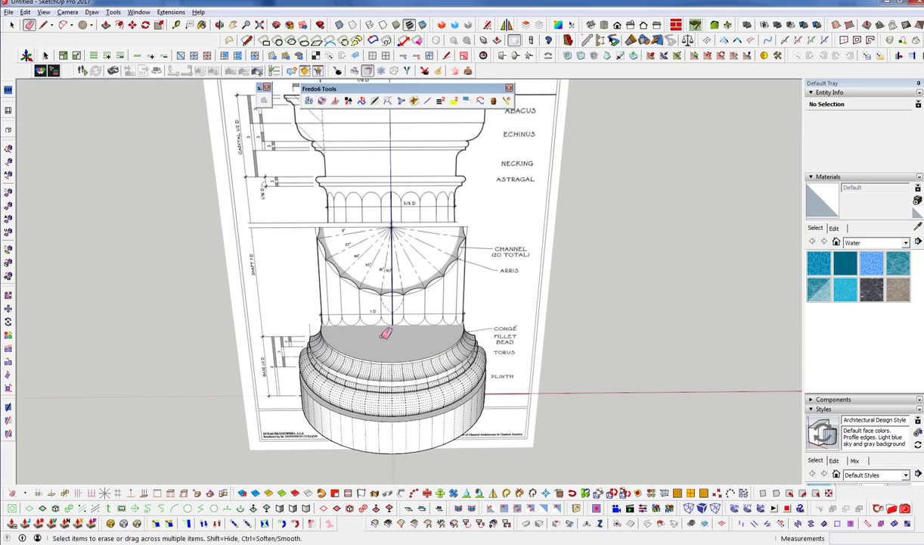
pyautogui.moveTo(409, 349); pyautogui.dragTo(475, 424, button='middle')
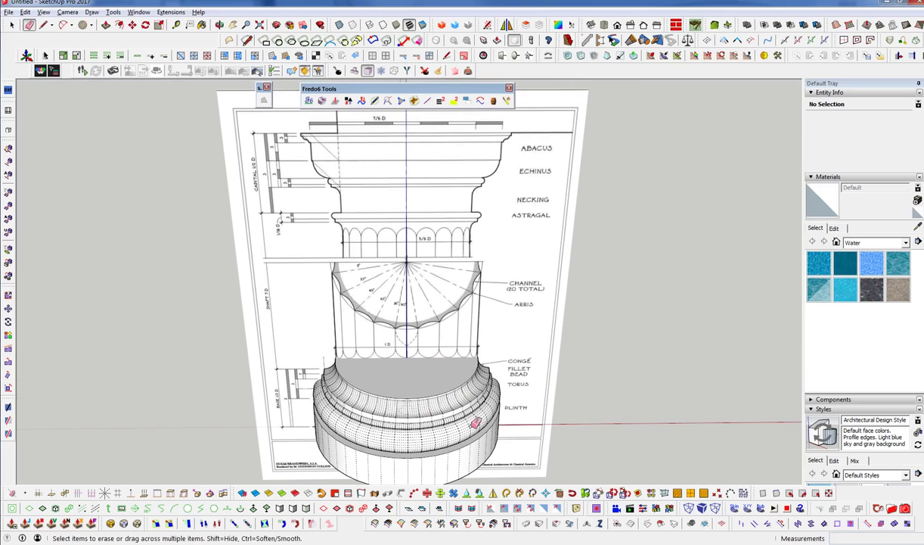
pyautogui.moveTo(425, 260)
pyautogui.mouseDown(button='middle')
pyautogui.moveTo(459, 355)
pyautogui.moveTo(458, 385)
pyautogui.moveTo(550, 383)
pyautogui.mouseUp(button='middle')
pyautogui.press('c')
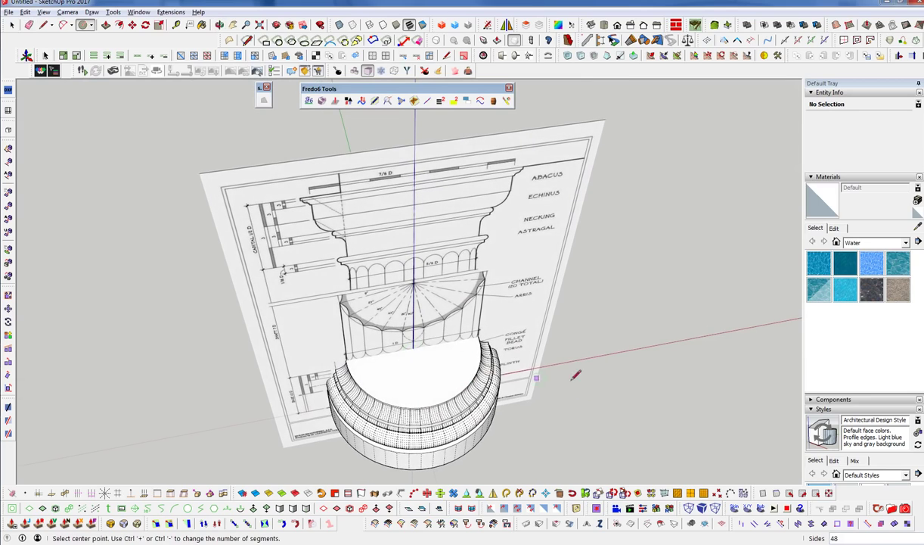
pyautogui.click(413, 348)
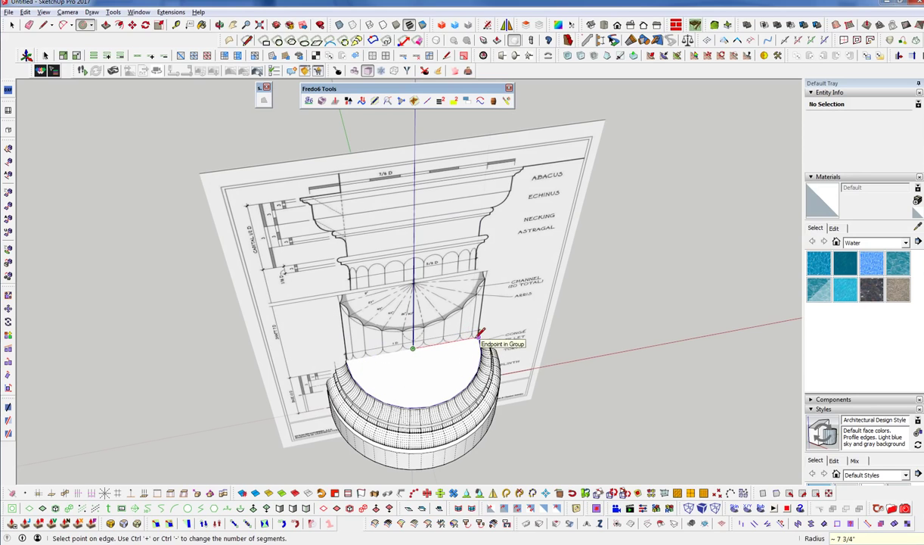
pyautogui.scroll(6, 479, 333)
pyautogui.scroll(1, 479, 333)
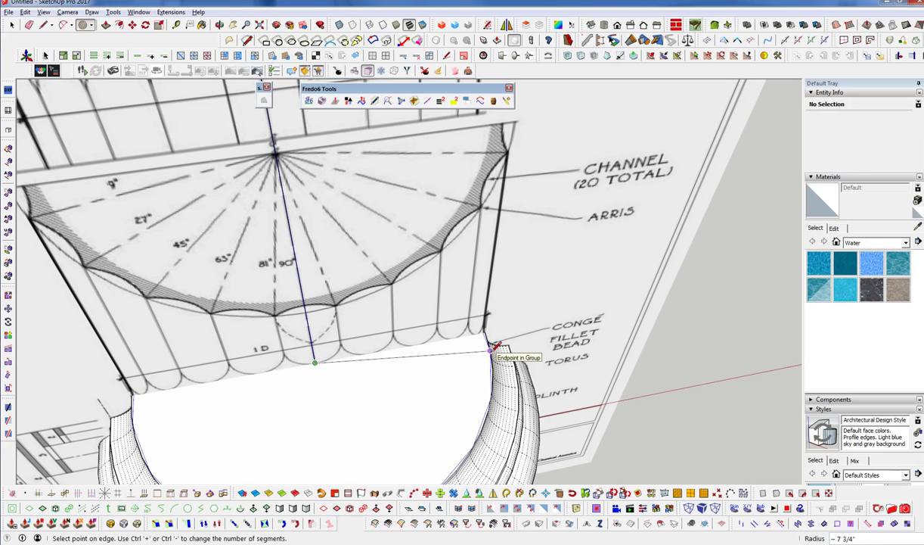
pyautogui.scroll(-6, 386, 386)
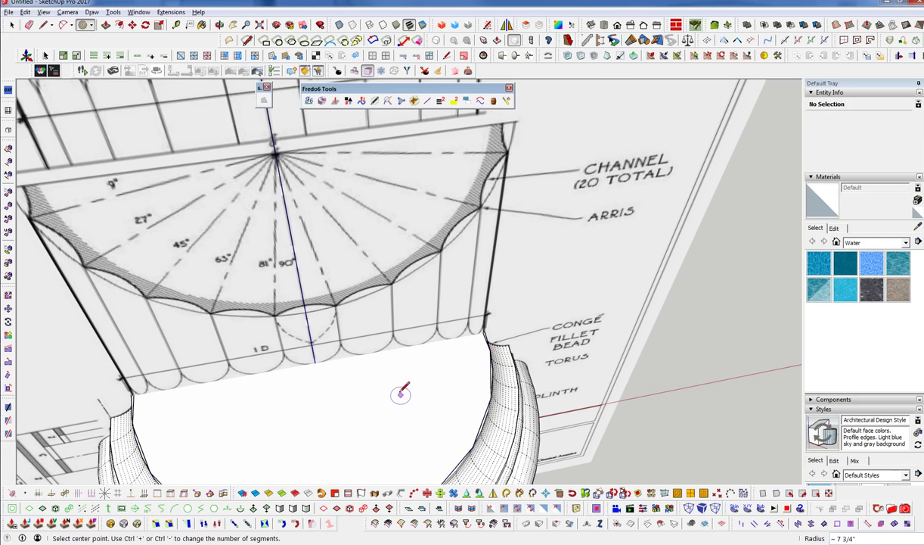
pyautogui.moveTo(383, 399); pyautogui.dragTo(389, 401, button='middle')
pyautogui.press('space')
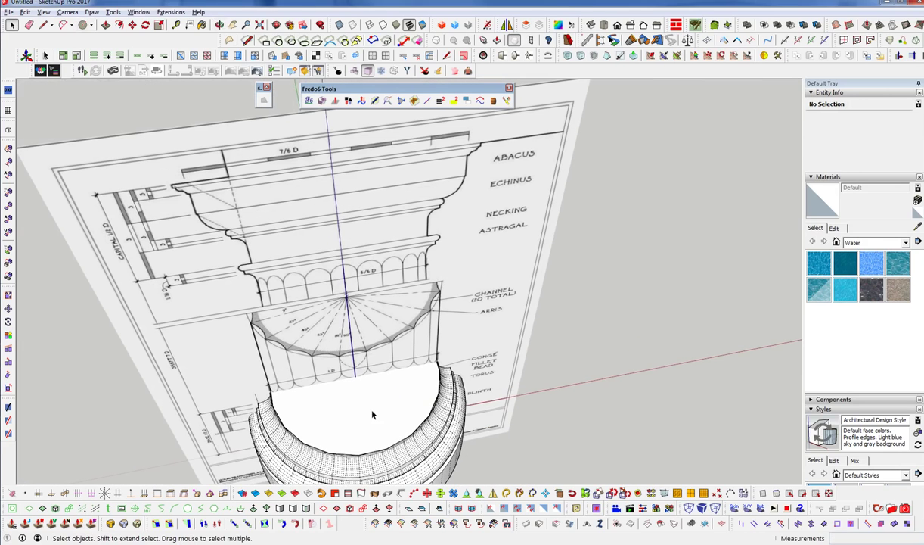
# - Push/Pull the circle's face up to the capital's underside, using X-ray display temporarily to pick the end point
pyautogui.click(374, 414)
pyautogui.press('p')
pyautogui.moveTo(376, 411); pyautogui.dragTo(407, 200)
pyautogui.scroll(-3, 371, 343)
pyautogui.moveTo(406, 200); pyautogui.dragTo(377, 255, button='middle')
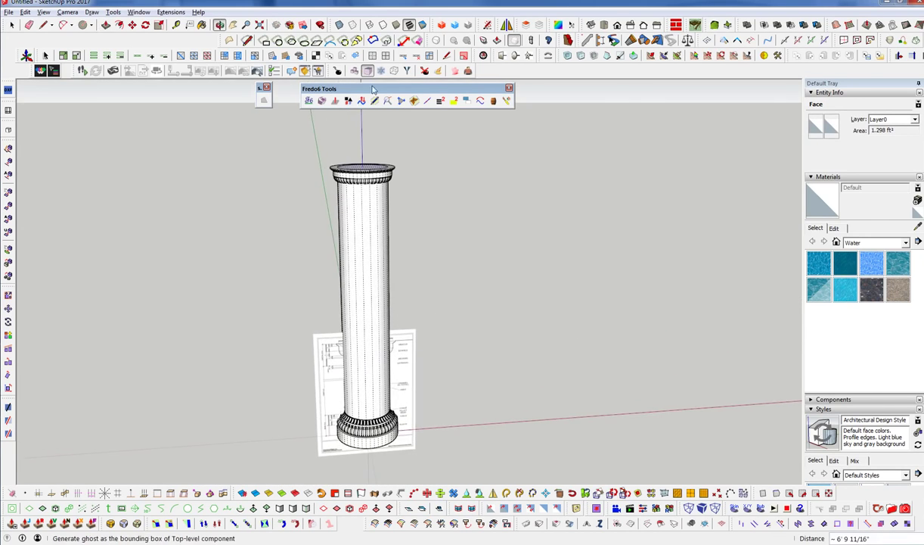
pyautogui.scroll(5, 377, 255)
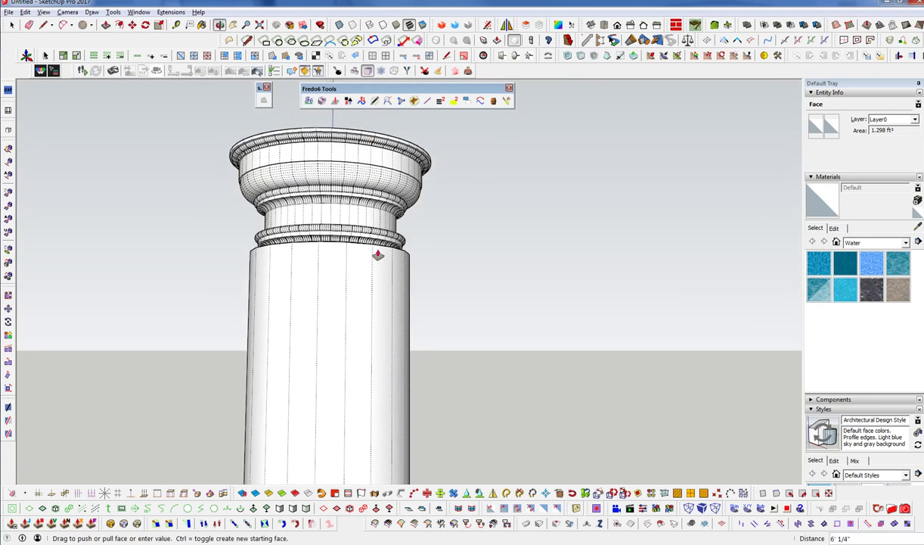
pyautogui.moveTo(377, 255); pyautogui.dragTo(362, 267)
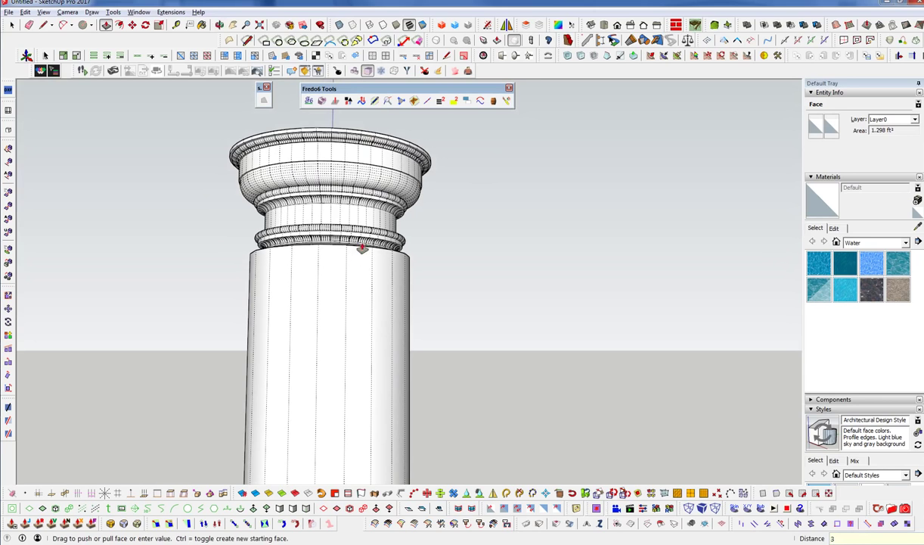
pyautogui.hotkey('alt', 'x')
pyautogui.moveTo(353, 255); pyautogui.dragTo(289, 258)
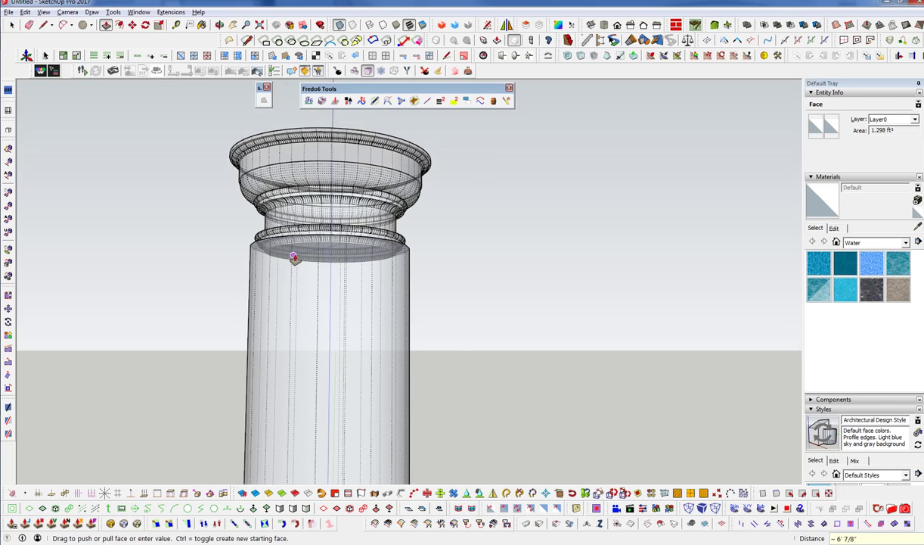
pyautogui.moveTo(297, 255); pyautogui.dragTo(337, 254, button='middle')
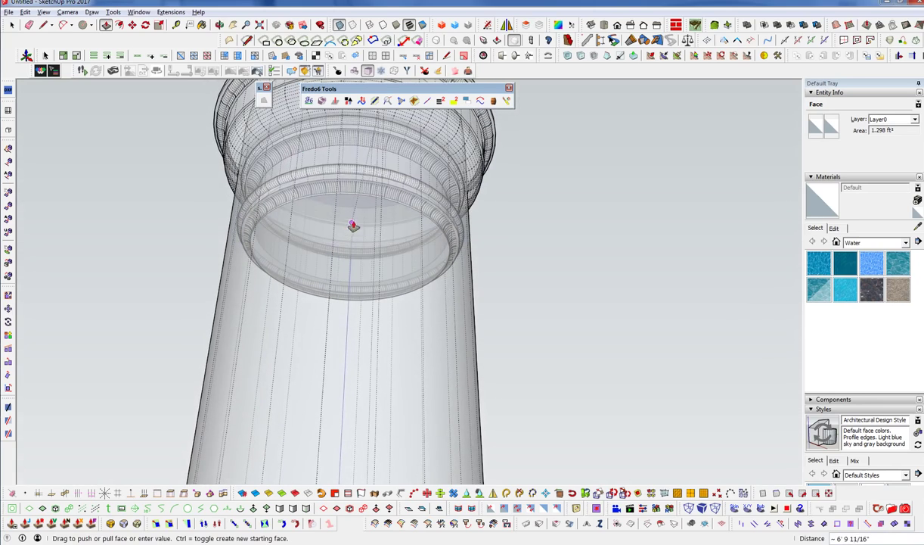
pyautogui.click(346, 222)
pyautogui.hotkey('alt', 'x')
# - Select all of the extruded shaft's geometry, group it and open the group for editing
pyautogui.moveTo(346, 218); pyautogui.dragTo(346, 193, button='middle')
pyautogui.scroll(-3, 346, 193)
pyautogui.press('space')
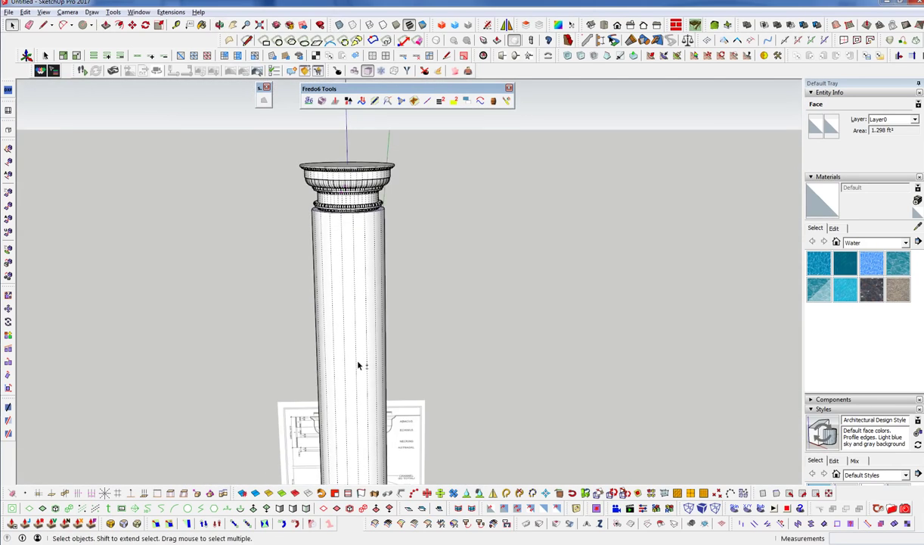
pyautogui.keyDown('shift'); pyautogui.moveTo(359, 367); pyautogui.dragTo(355, 206, button='middle'); pyautogui.keyUp('shift')
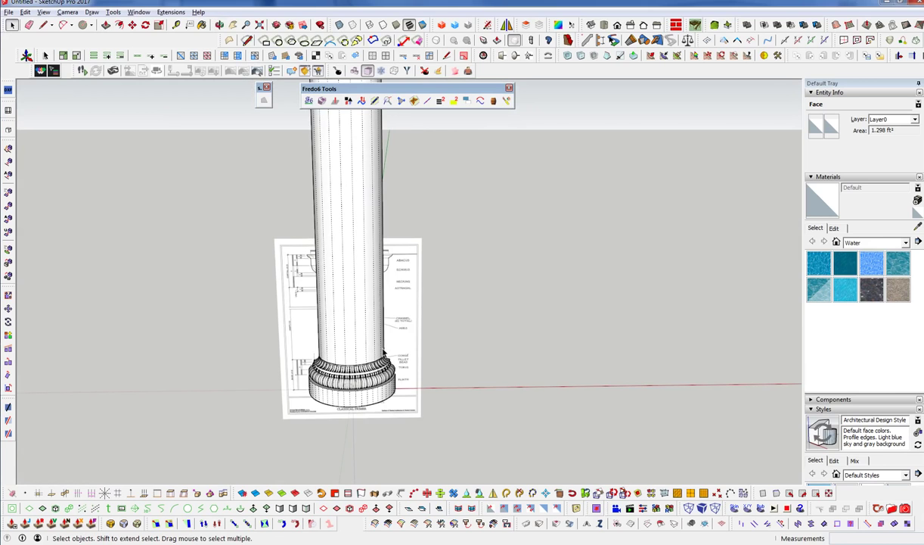
pyautogui.scroll(6, 332, 346)
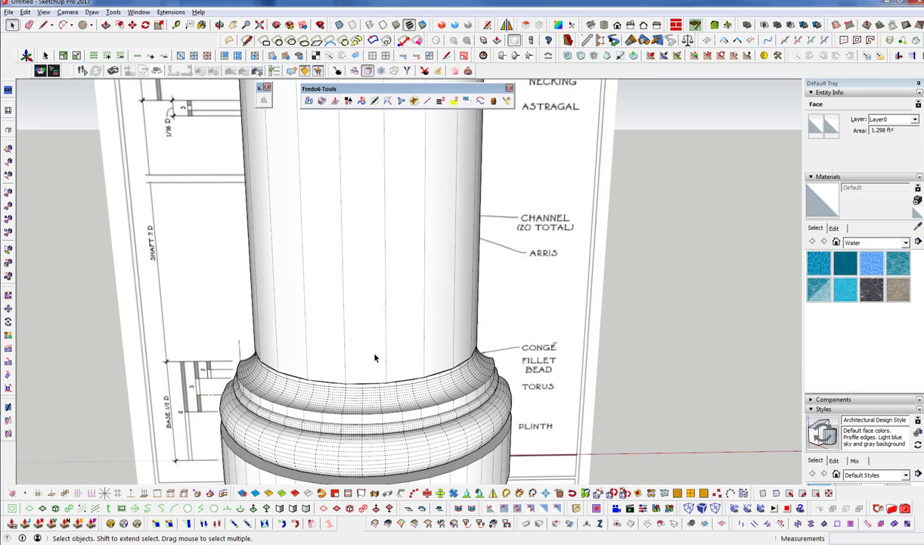
pyautogui.click(374, 358)
pyautogui.doubleClick(377, 356)
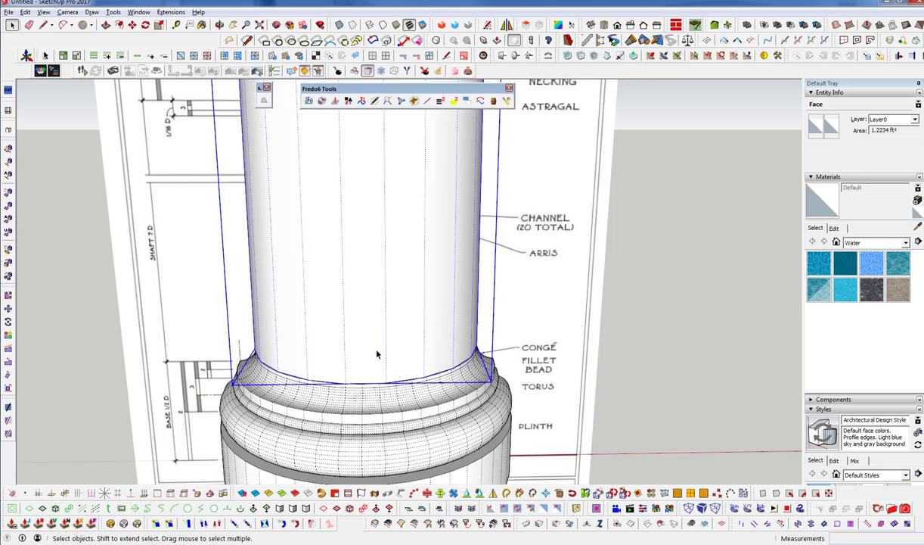
# - Offset the outline of the shaft's front facet inward by about 3/16"
pyautogui.scroll(5, 377, 378)
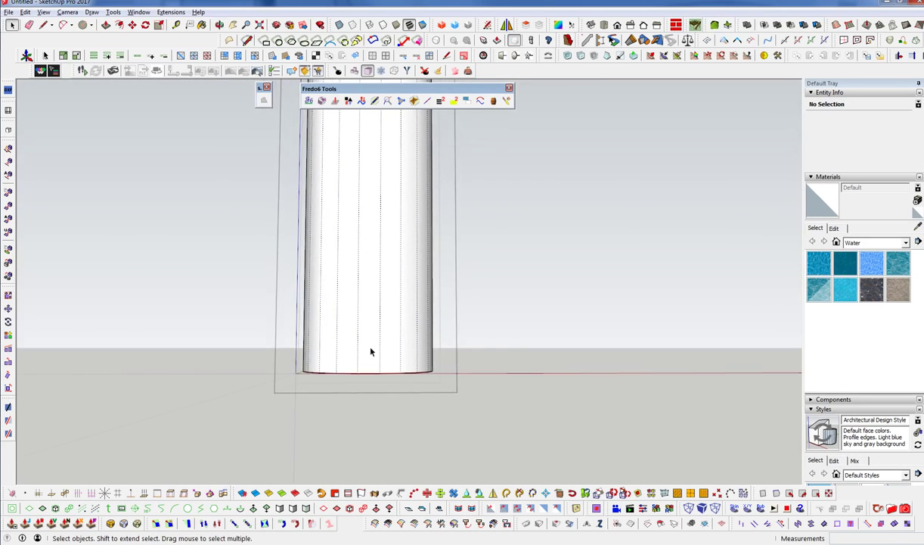
pyautogui.moveTo(369, 376); pyautogui.dragTo(398, 398, button='middle')
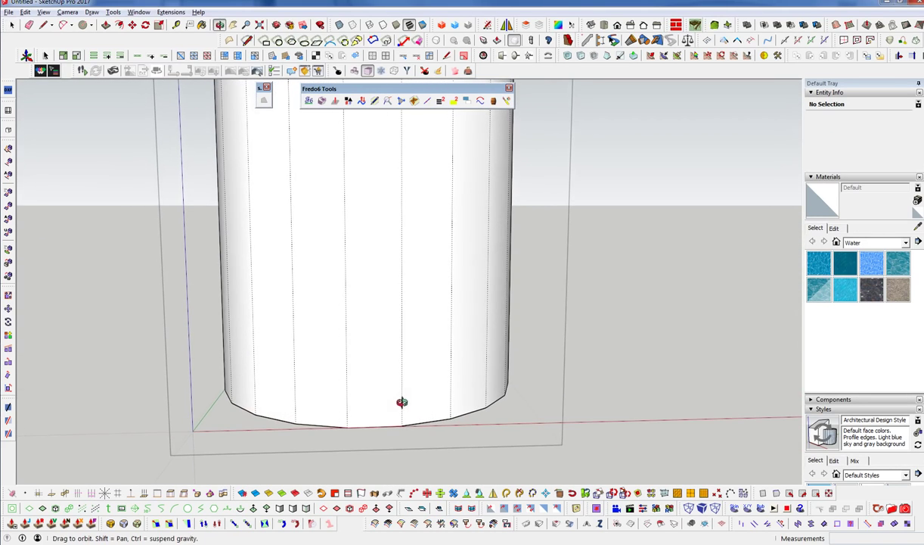
pyautogui.press('f')
pyautogui.click(400, 376)
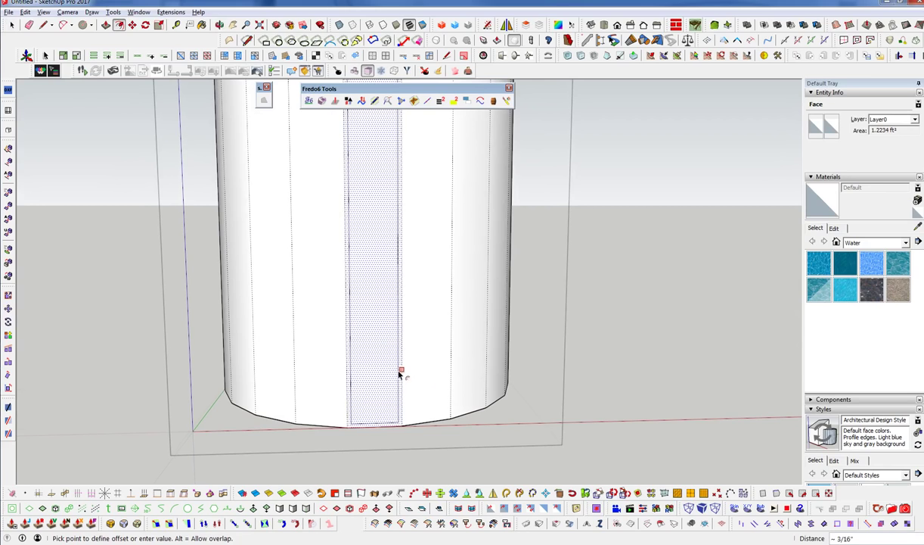
pyautogui.press('space')
# - Select the inset face with its edges and scale it along the green axis to 0.95 from its lower end
pyautogui.doubleClick(373, 409)
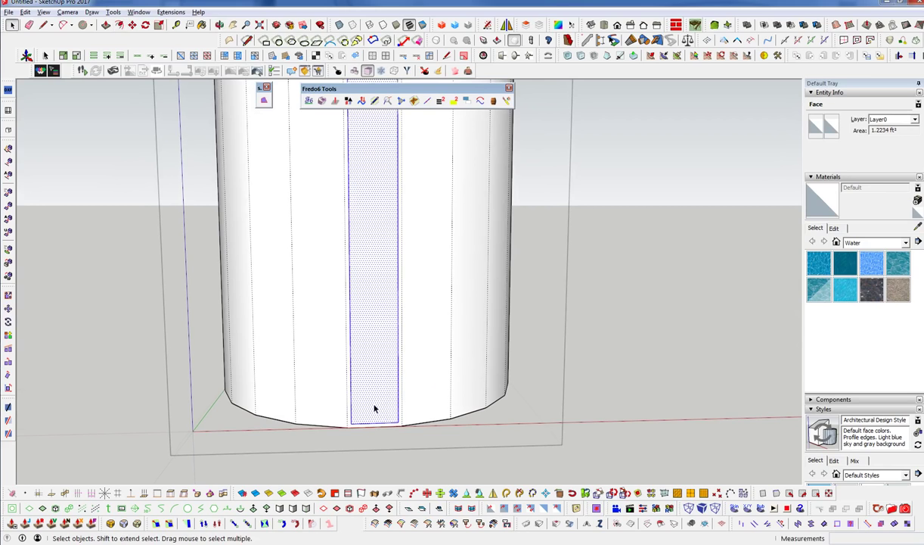
pyautogui.scroll(2, 374, 408)
pyautogui.press('s')
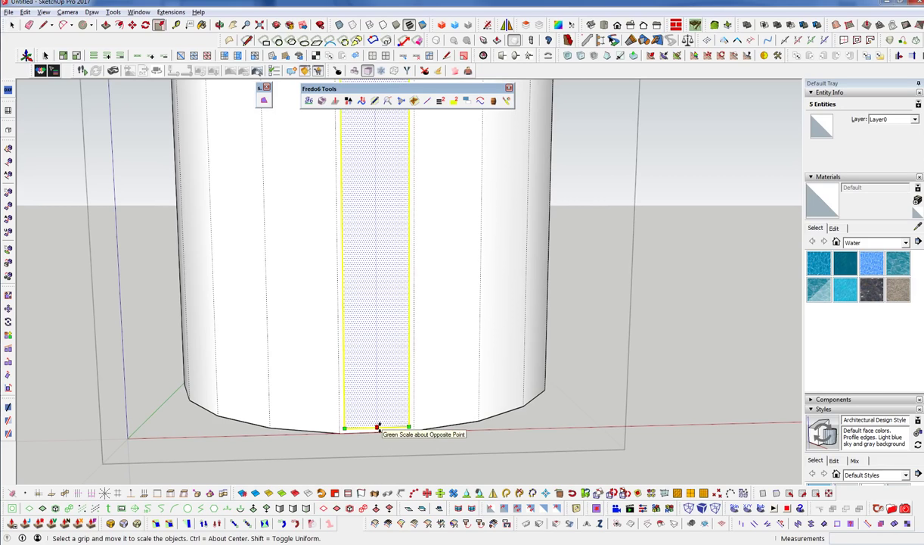
pyautogui.moveTo(377, 427); pyautogui.dragTo(385, 371)
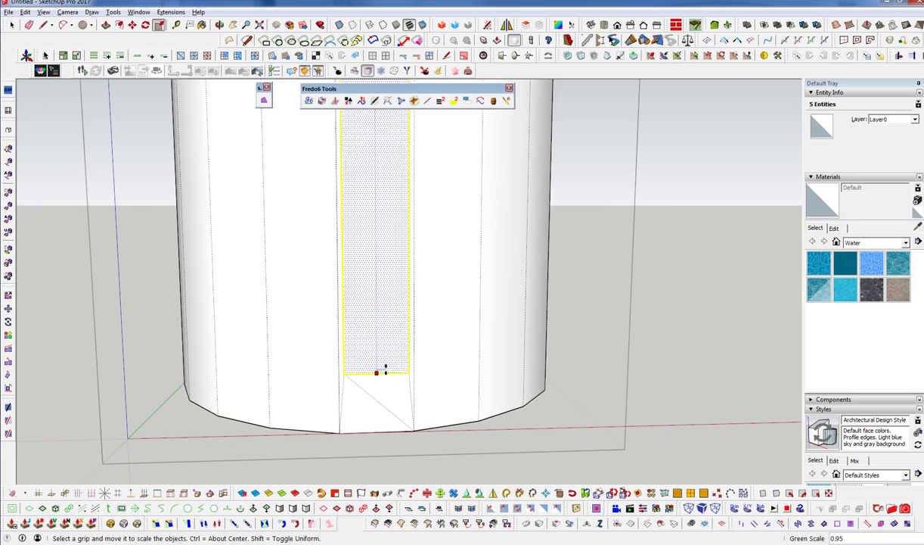
pyautogui.moveTo(385, 370); pyautogui.dragTo(387, 374)
pyautogui.scroll(-6, 371, 436)
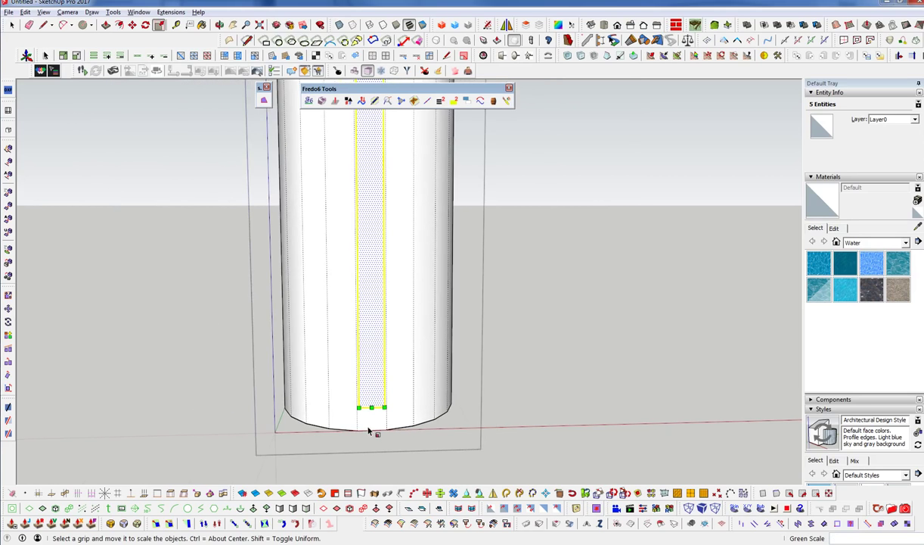
# - Draw a half-circle arc bulging downward about 1 1/16" across the lower end of the inset face and select the arc
pyautogui.scroll(8, 351, 439)
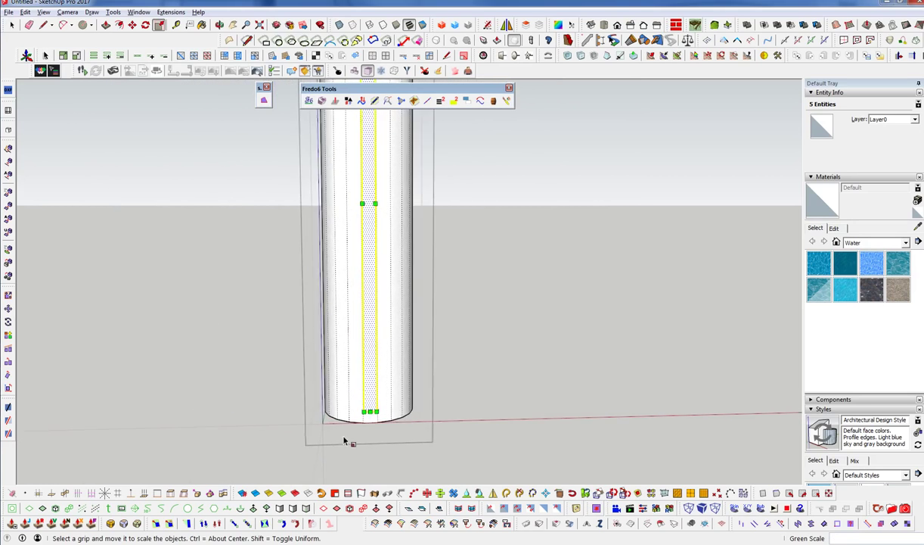
pyautogui.press('a')
pyautogui.click(344, 389)
pyautogui.click(409, 389)
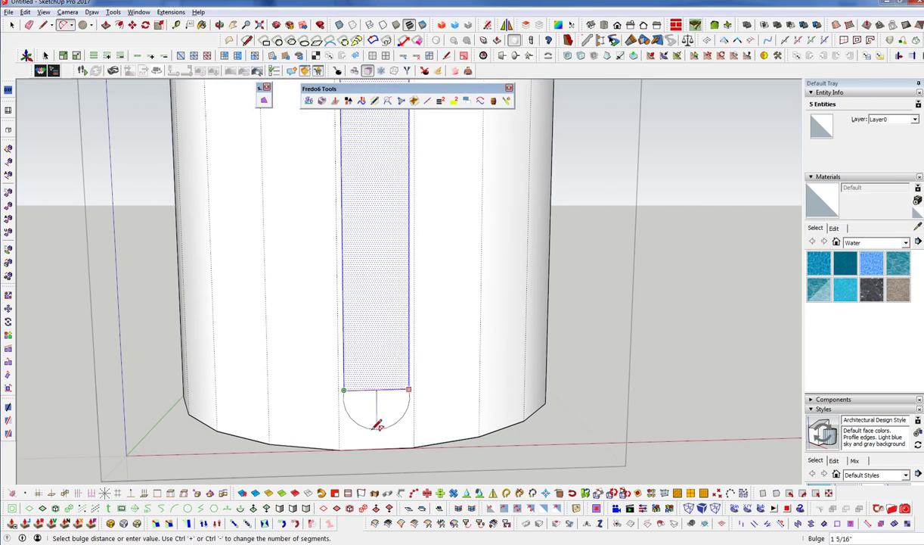
pyautogui.scroll(3, 378, 411)
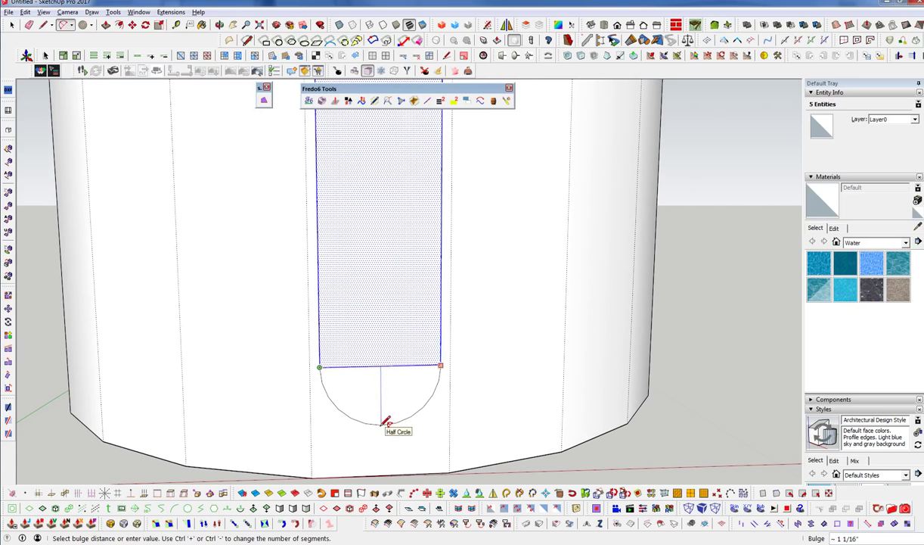
pyautogui.click(386, 421)
pyautogui.scroll(-2, 383, 442)
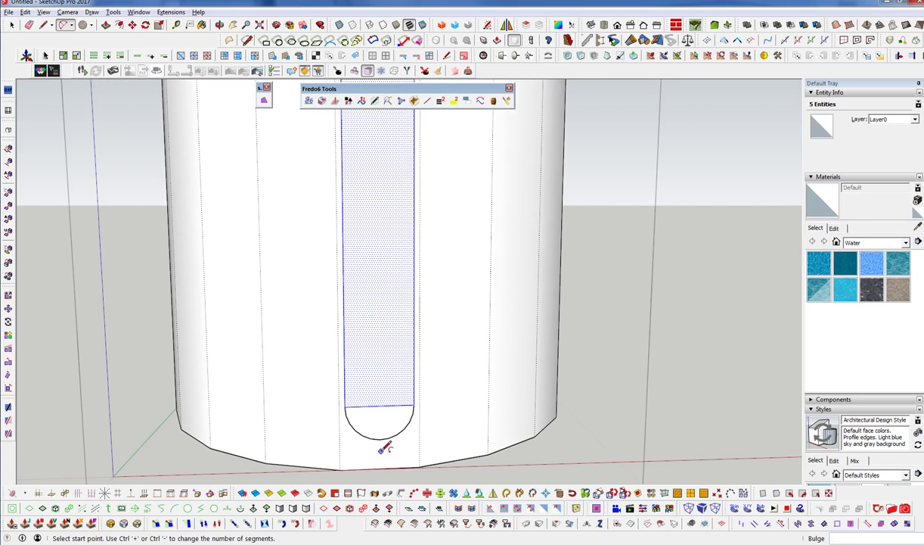
pyautogui.press('space')
pyautogui.click(384, 439)
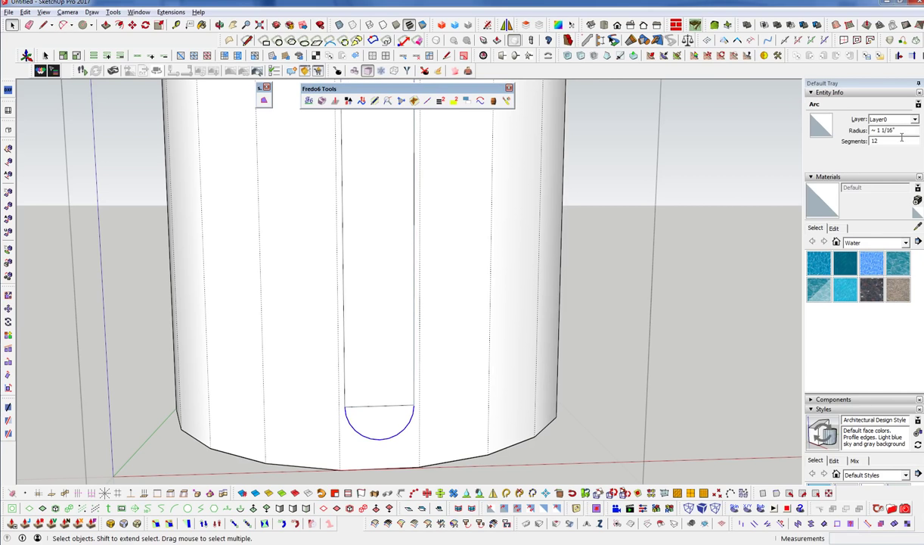
# - Draw an outward-bulging arc across the inset outline's upper end and erase the straight edge beneath it
pyautogui.scroll(-3, 421, 439)
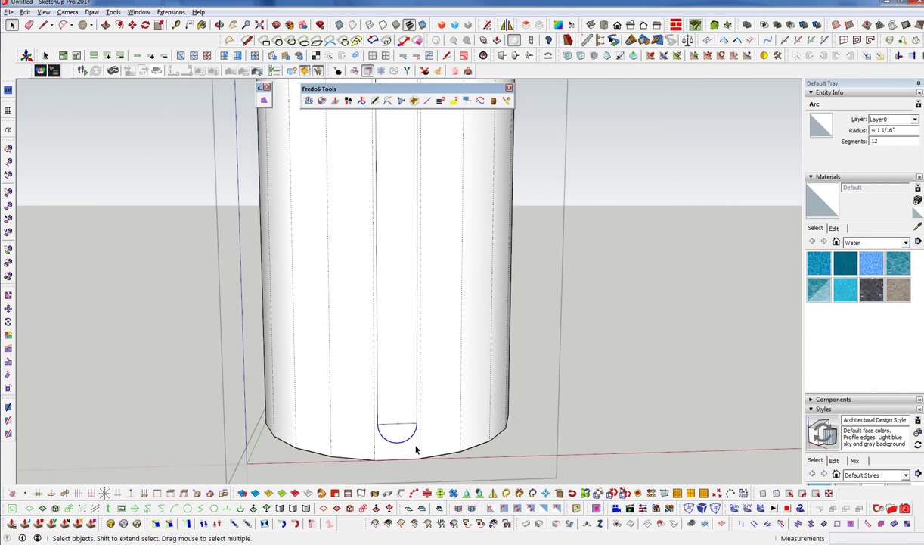
pyautogui.keyDown('shift'); pyautogui.moveTo(428, 311); pyautogui.dragTo(429, 437, button='middle'); pyautogui.keyUp('shift')
pyautogui.keyDown('shift'); pyautogui.moveTo(446, 260); pyautogui.dragTo(439, 298, button='middle'); pyautogui.keyUp('shift')
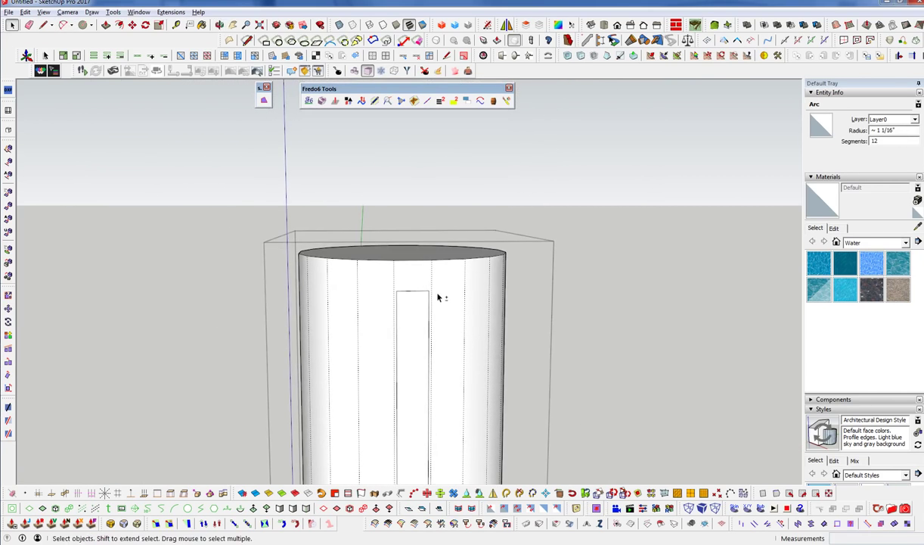
pyautogui.scroll(2, 439, 298)
pyautogui.press('a')
pyautogui.click(391, 285)
pyautogui.click(435, 284)
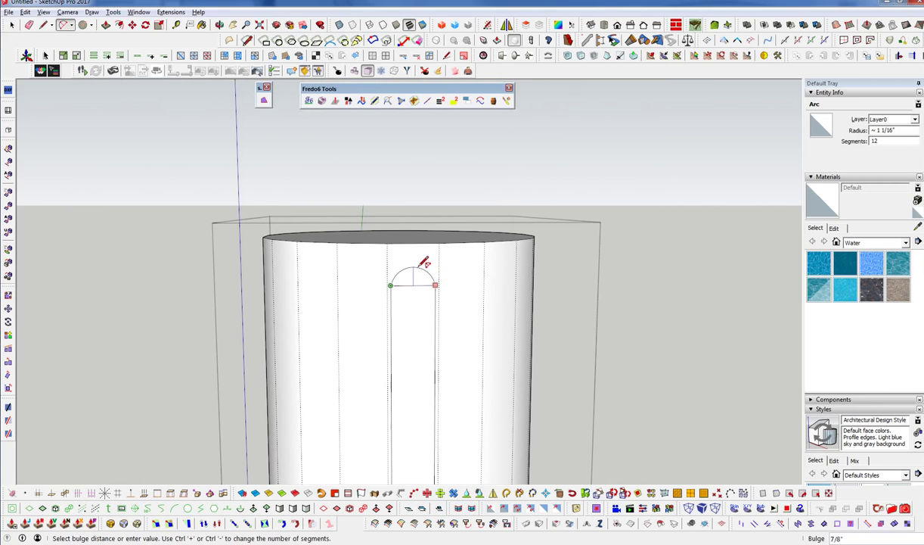
pyautogui.click(421, 261)
pyautogui.press('e')
pyautogui.click(418, 284)
# - Erase the half-circle arc at the lower end of the channel outline
pyautogui.scroll(5, 421, 288)
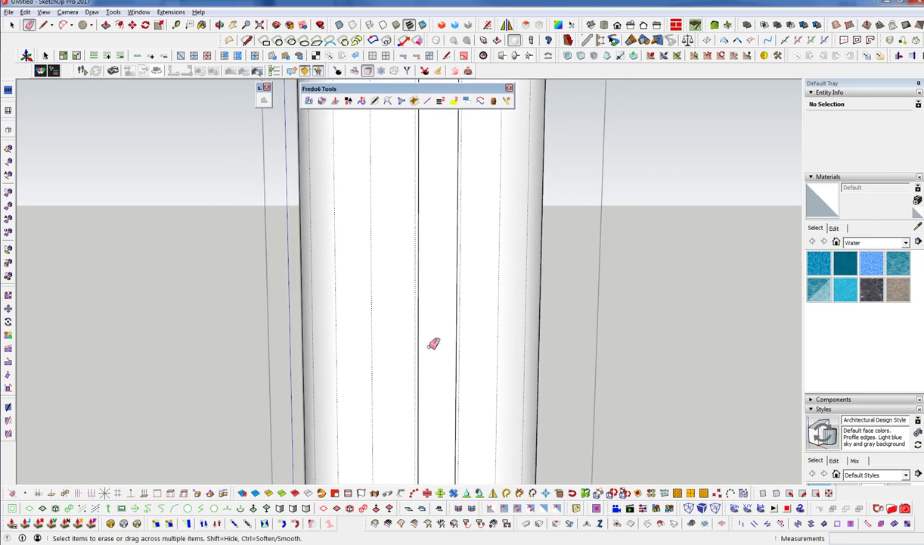
pyautogui.scroll(-3, 432, 227)
pyautogui.scroll(1, 450, 352)
pyautogui.scroll(2, 450, 331)
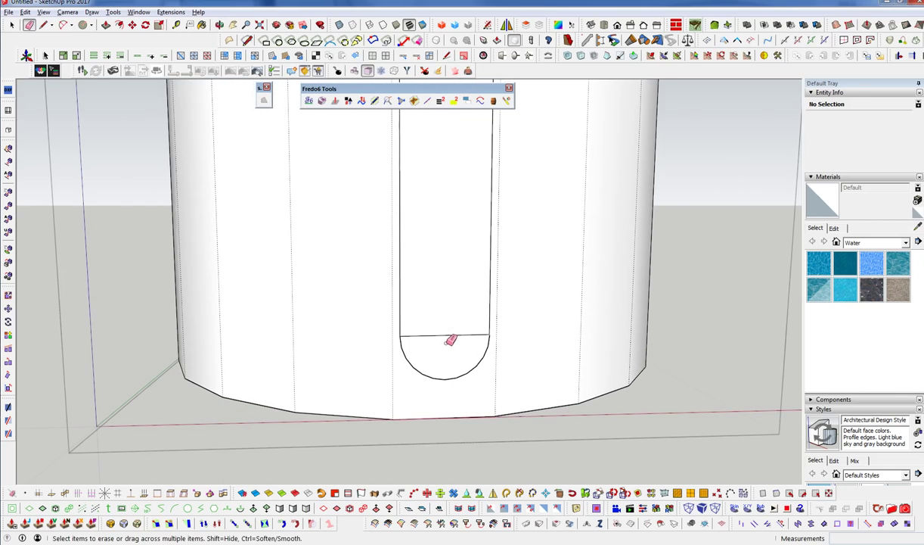
pyautogui.moveTo(450, 330); pyautogui.dragTo(450, 437, button='middle')
pyautogui.scroll(2, 436, 291)
pyautogui.press('p')
pyautogui.scroll(1, 477, 323)
pyautogui.press('space')
pyautogui.moveTo(479, 324)
pyautogui.mouseDown(button='middle')
pyautogui.moveTo(508, 337)
pyautogui.moveTo(458, 324)
pyautogui.moveTo(501, 346)
pyautogui.mouseUp(button='middle')
pyautogui.press('e')
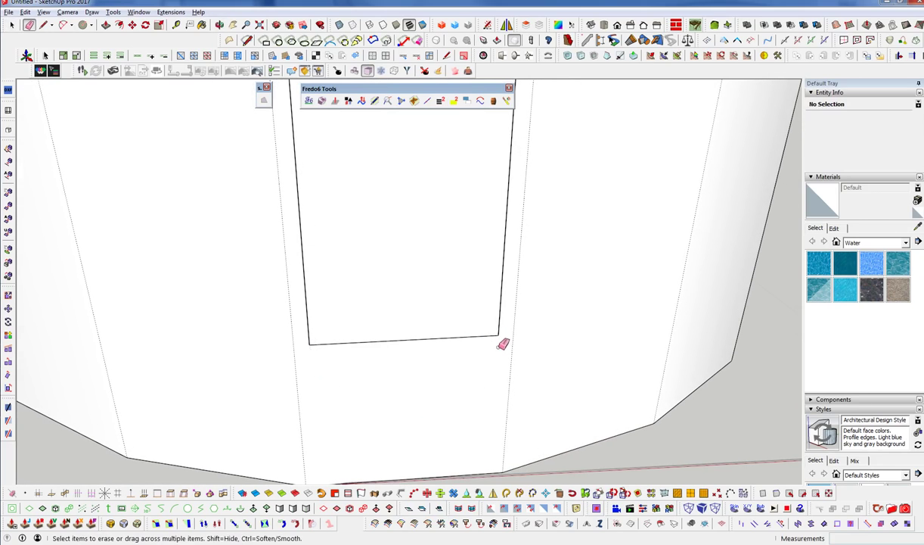
# - Redraw the arc across the channel outline's lower edge with a downward bulge of about 1 1/16" and select the adjoining face
pyautogui.press('a')
pyautogui.click(498, 334)
pyautogui.click(310, 343)
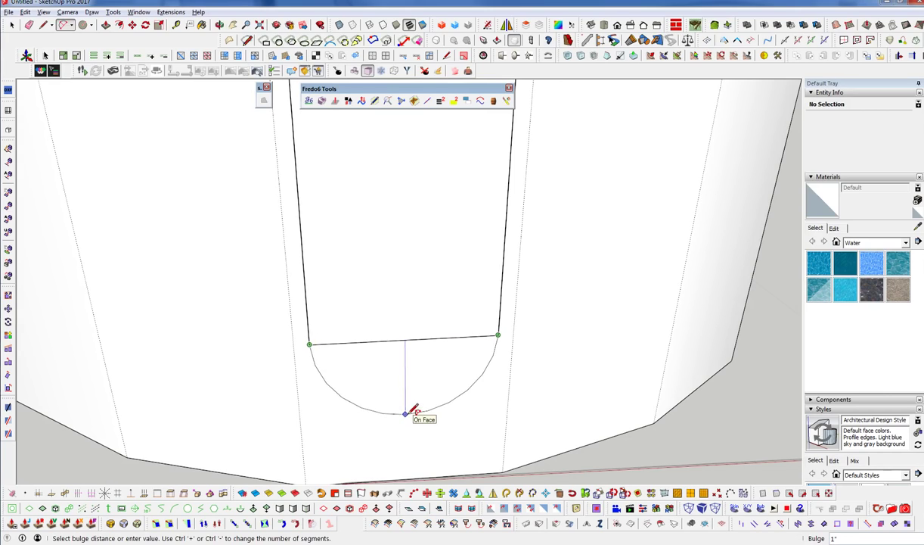
pyautogui.click(406, 417)
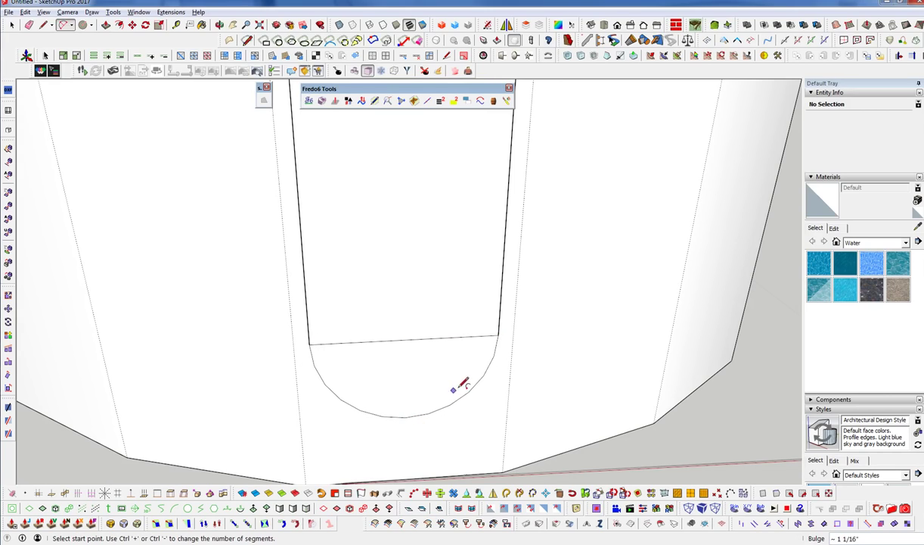
pyautogui.press('space')
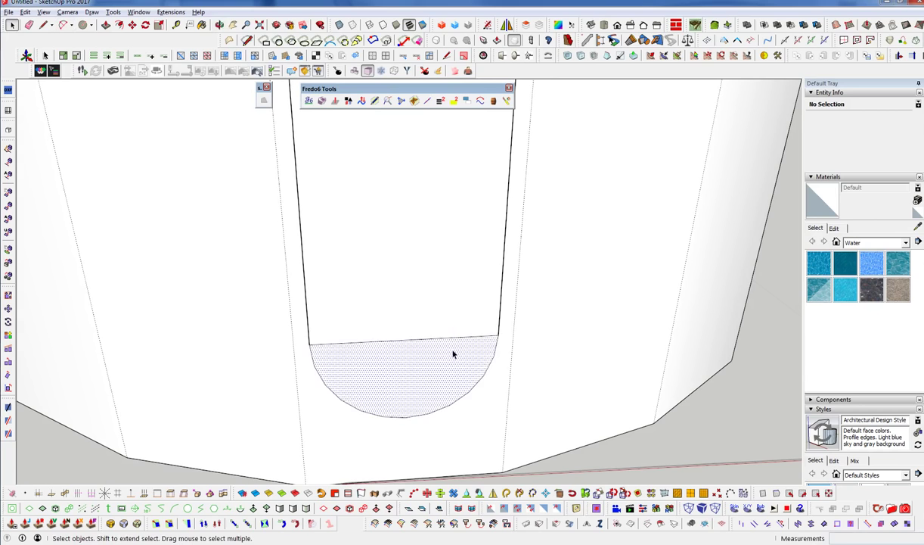
pyautogui.click(452, 367)
pyautogui.scroll(-8, 446, 370)
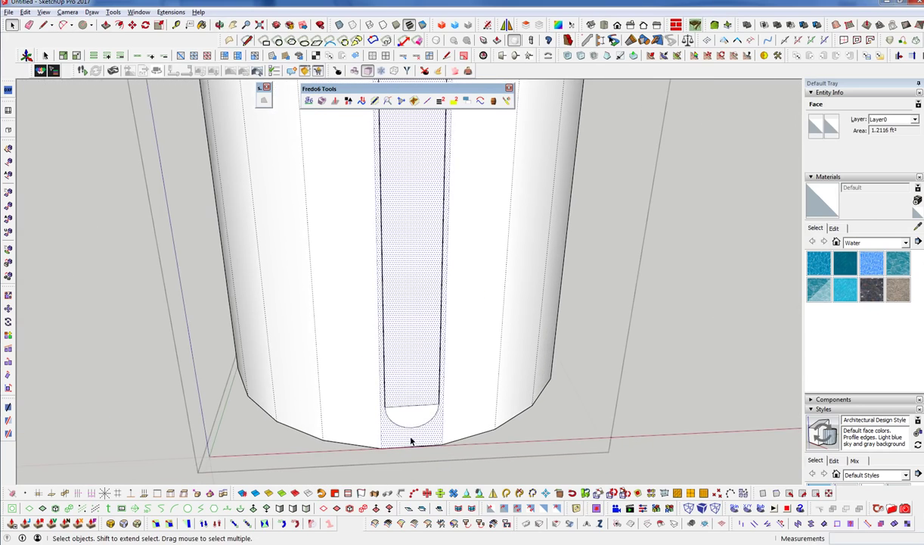
# - Check the channel outline's upper part for open ends and erase the rounded arc there
pyautogui.scroll(-4, 410, 441)
pyautogui.keyDown('shift'); pyautogui.moveTo(428, 225); pyautogui.dragTo(420, 351, button='middle'); pyautogui.keyUp('shift')
pyautogui.press('c')
pyautogui.scroll(-4, 397, 211)
pyautogui.scroll(4, 424, 287)
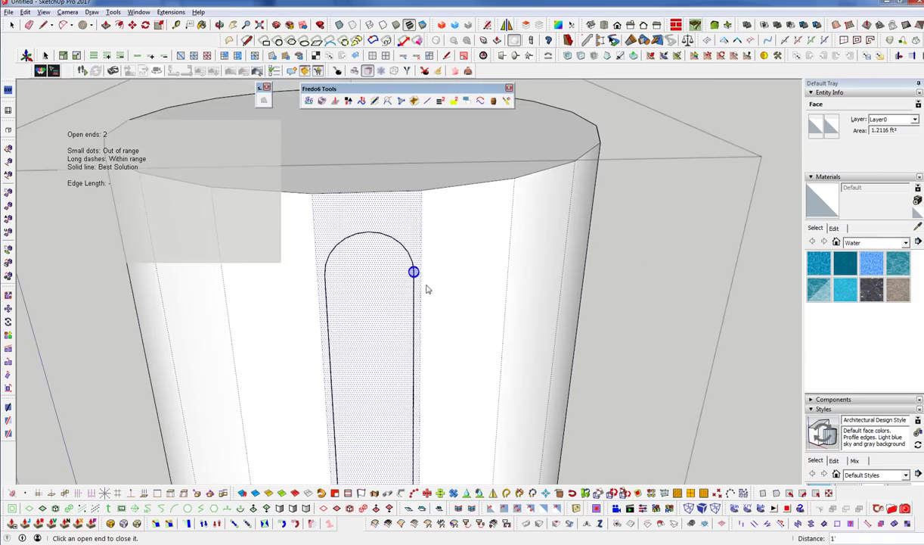
pyautogui.scroll(4, 413, 276)
pyautogui.moveTo(454, 273)
pyautogui.mouseDown(button='middle')
pyautogui.moveTo(244, 319)
pyautogui.moveTo(88, 309)
pyautogui.moveTo(392, 210)
pyautogui.mouseUp(button='middle')
pyautogui.press('e')
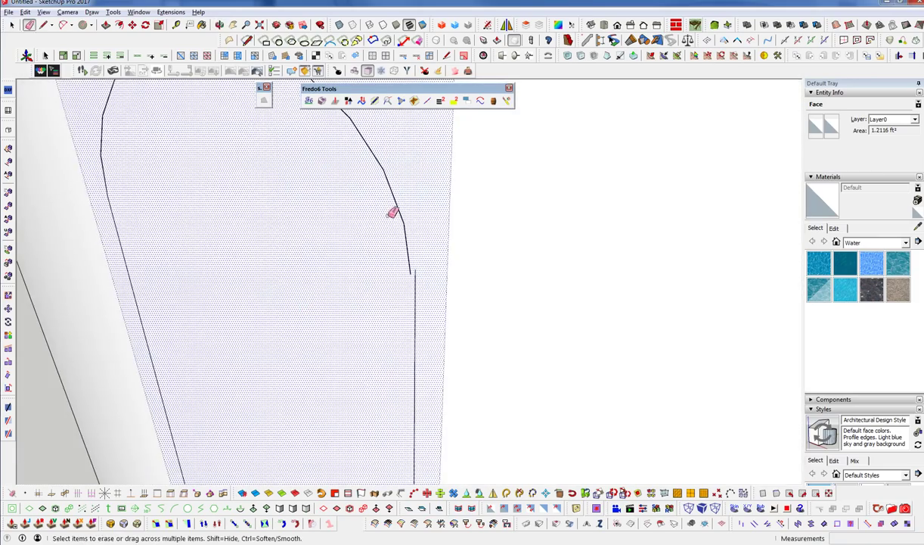
pyautogui.click(408, 225)
# - Try an arc with a 7/8" bulge between the upper ends of the channel's long edges, and undo it
pyautogui.press('l')
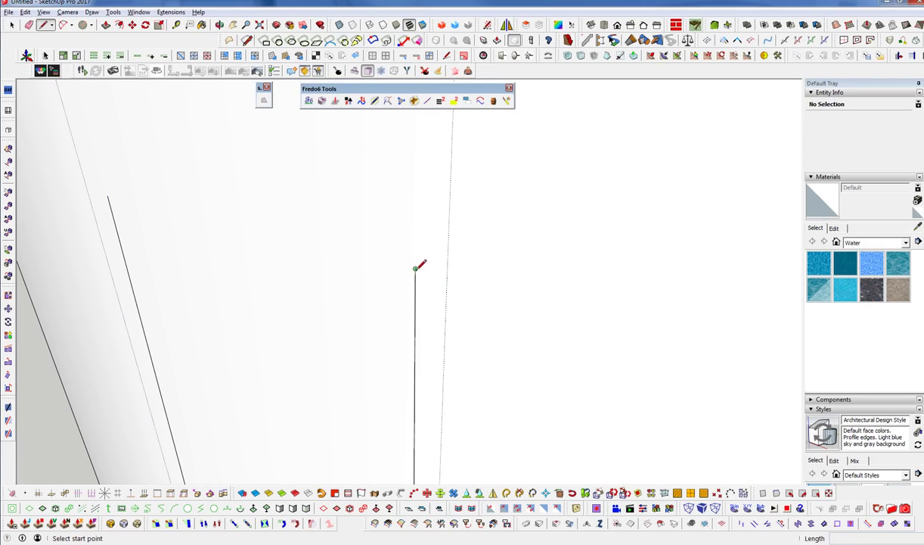
pyautogui.press('a')
pyautogui.click(415, 268)
pyautogui.moveTo(415, 268); pyautogui.dragTo(590, 287, button='middle')
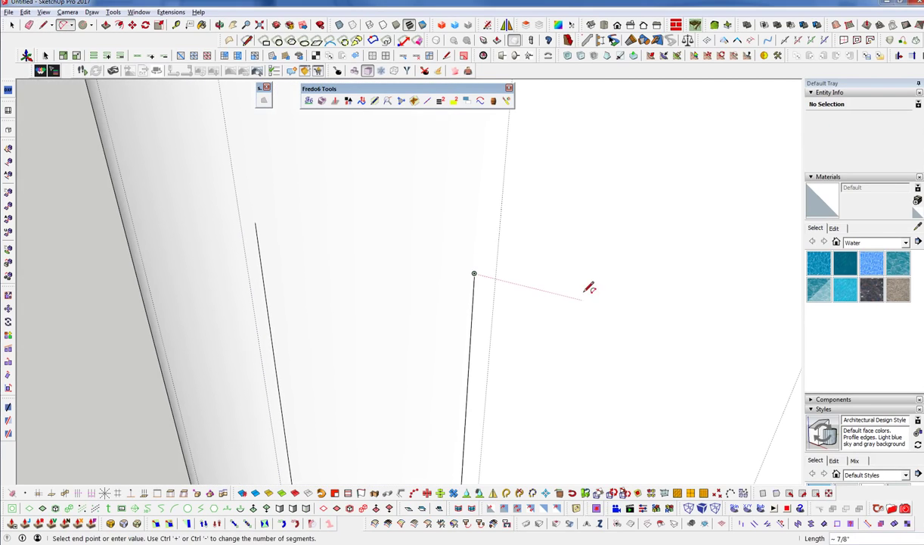
pyautogui.click(256, 221)
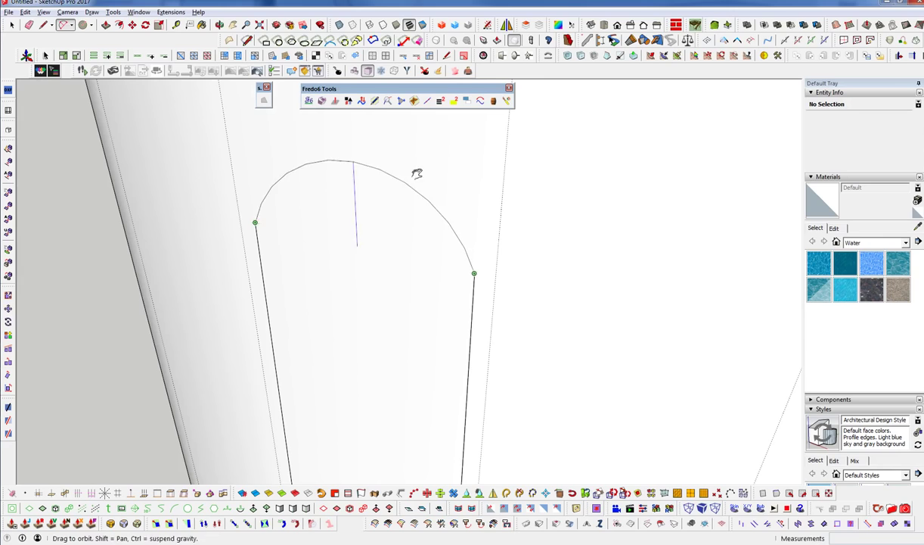
pyautogui.moveTo(419, 173); pyautogui.dragTo(389, 201, button='middle')
pyautogui.click(386, 199)
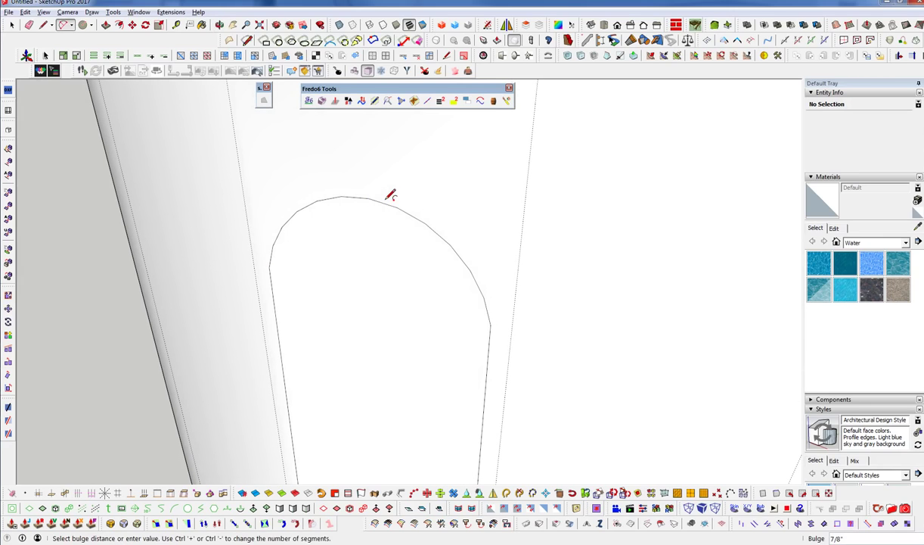
pyautogui.scroll(-2, 391, 195)
pyautogui.hotkey('ctrl', 'z')
# - Close the channel outline with an arc joining the upper ends of its long edges and select the enclosed face
pyautogui.click(467, 293)
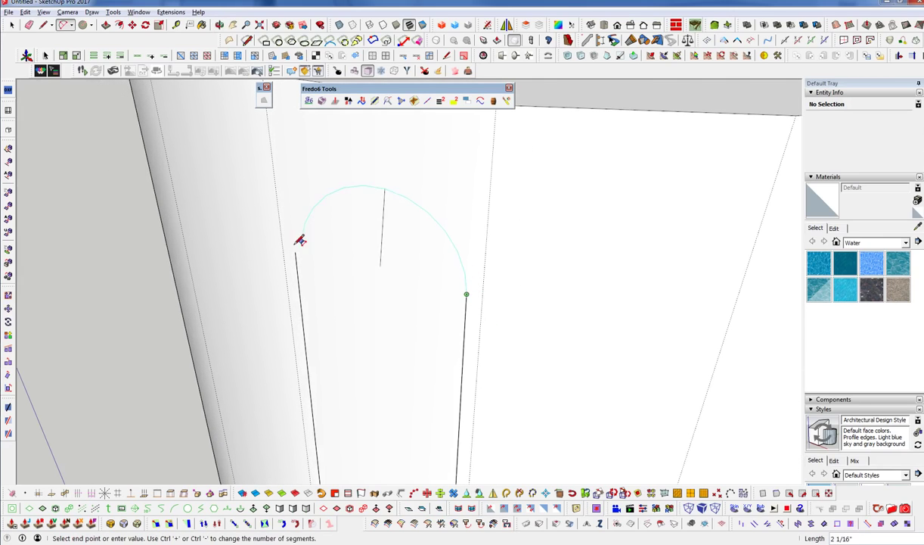
pyautogui.doubleClick(296, 252)
pyautogui.press('space')
pyautogui.moveTo(299, 244); pyautogui.dragTo(412, 186, button='middle')
pyautogui.scroll(-5, 459, 161)
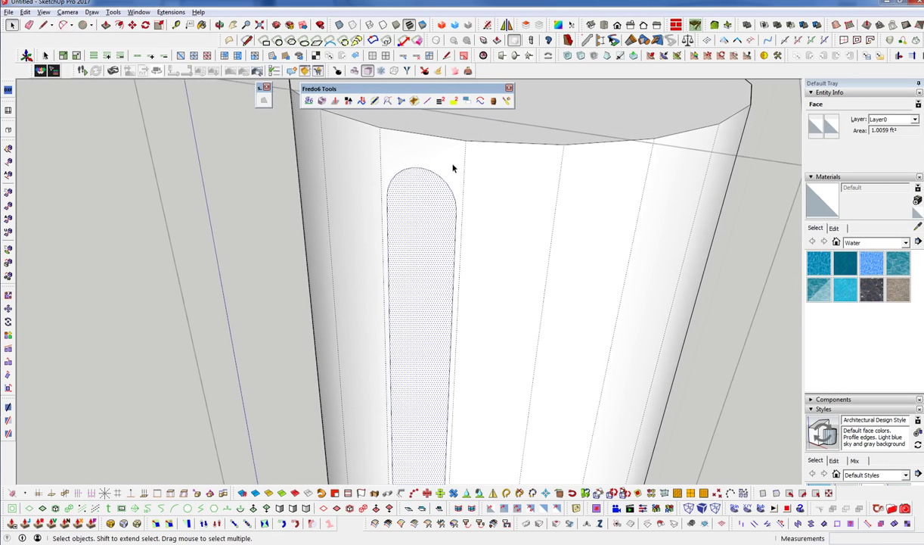
# - Push the main channel face 1/2" into the shaft, leaving the lower half-circle face in place
pyautogui.keyDown('shift'); pyautogui.moveTo(452, 372); pyautogui.dragTo(418, 125, button='middle'); pyautogui.keyUp('shift')
pyautogui.scroll(-2, 418, 126)
pyautogui.scroll(6, 400, 380)
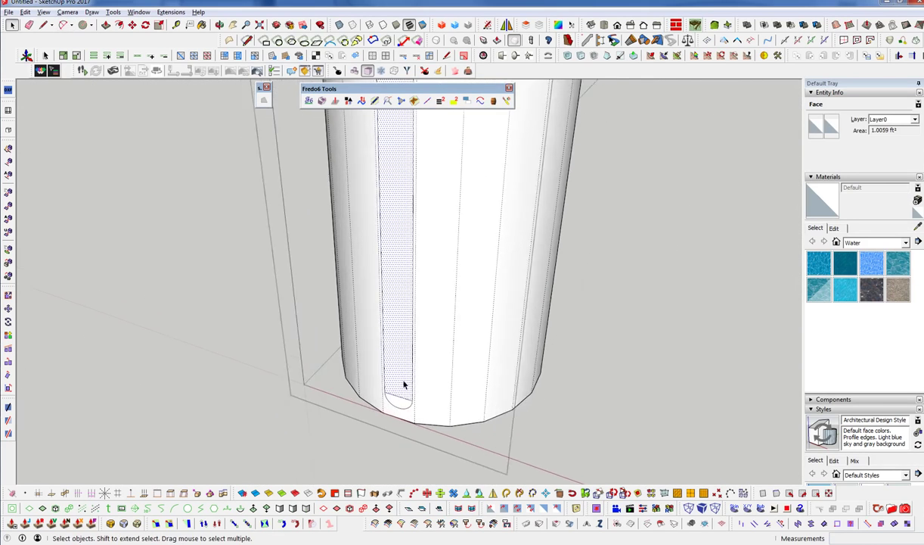
pyautogui.press('p')
pyautogui.click(400, 376)
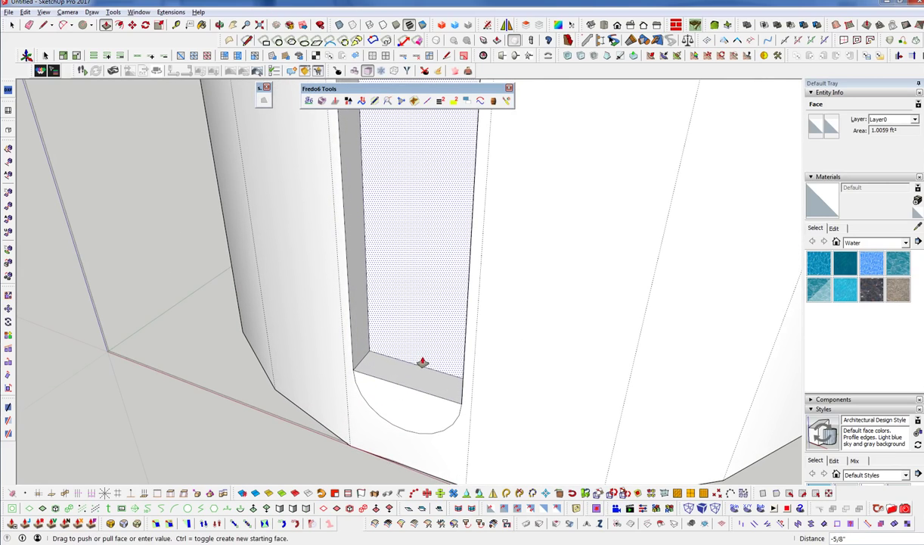
pyautogui.click(400, 339)
pyautogui.scroll(-4, 364, 272)
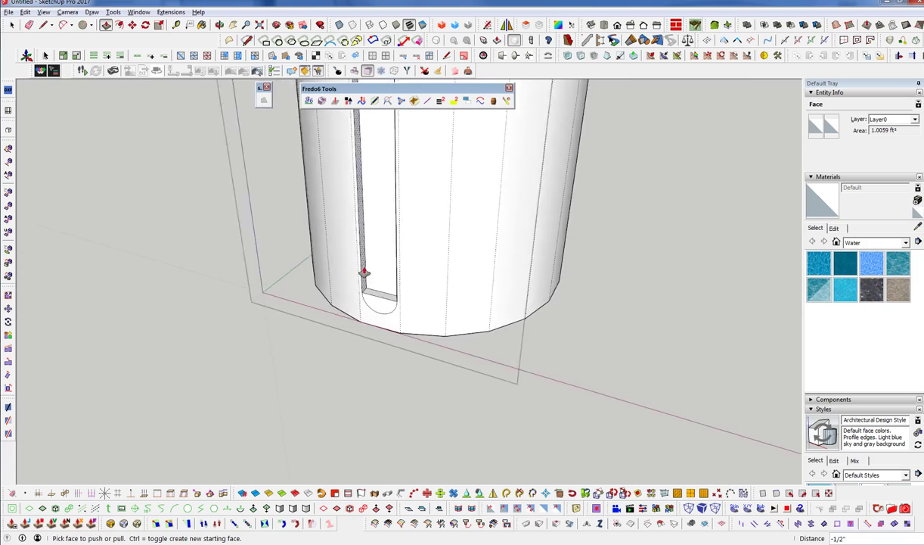
# - Leave the shaft group and copy the Doric-Order Page reference image along the red axis, clear of the column
pyautogui.scroll(-3, 363, 273)
pyautogui.moveTo(377, 292)
pyautogui.mouseDown(button='middle')
pyautogui.moveTo(440, 330)
pyautogui.moveTo(584, 313)
pyautogui.mouseUp(button='middle')
pyautogui.press('space')
pyautogui.click(497, 295)
pyautogui.keyDown('shift'); pyautogui.moveTo(495, 300); pyautogui.dragTo(303, 324, button='middle'); pyautogui.keyUp('shift')
pyautogui.press('m')
pyautogui.press('ctrl')
pyautogui.click(297, 298)
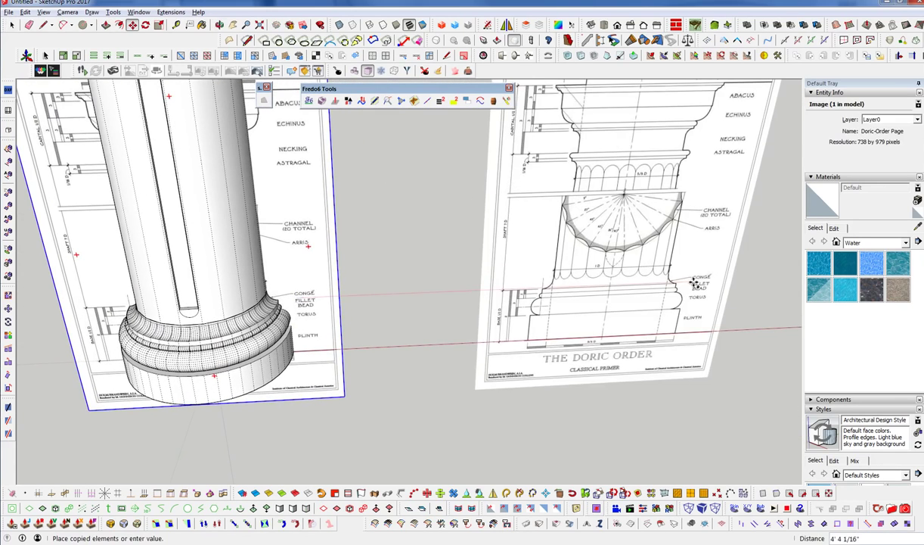
pyautogui.click(645, 281)
# - Measure the central channel's depth in the section diagram on the copied reference image
pyautogui.scroll(6, 564, 273)
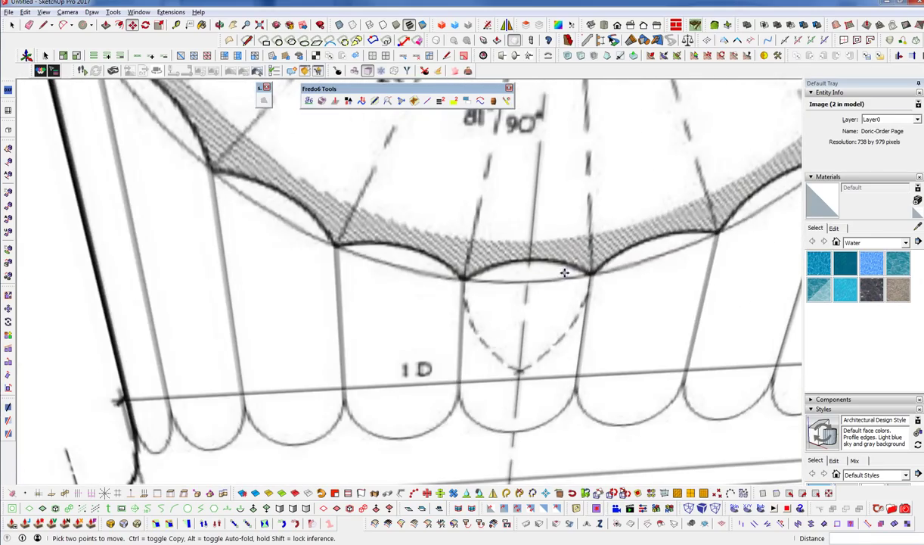
pyautogui.press('t')
pyautogui.scroll(-2, 543, 281)
pyautogui.click(536, 286)
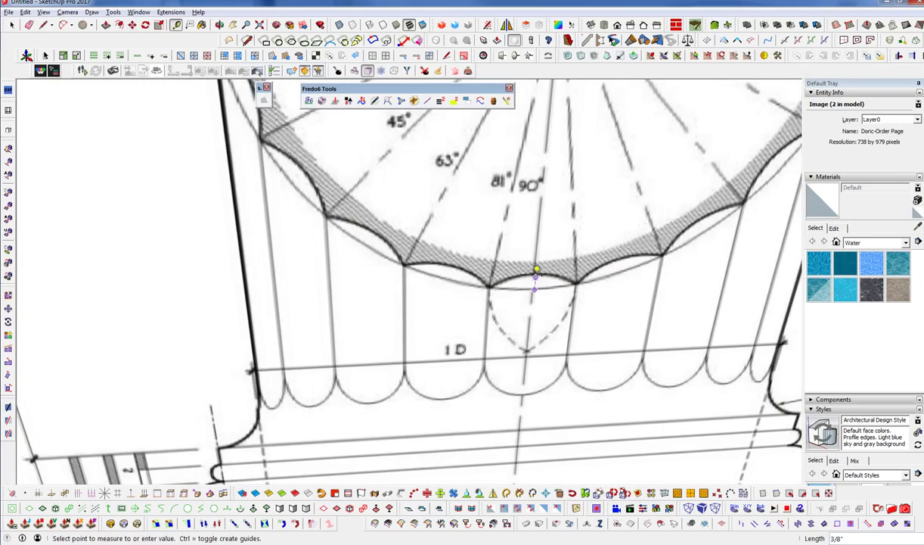
pyautogui.press('space')
pyautogui.scroll(-10, 596, 330)
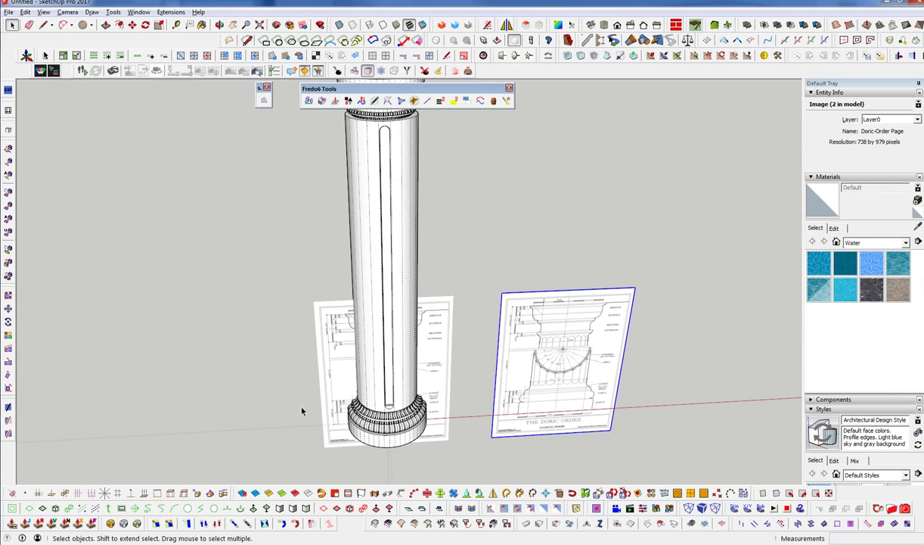
# - Reopen the shaft group and measure the depth of the channel recess at its lower end
pyautogui.scroll(10, 384, 388)
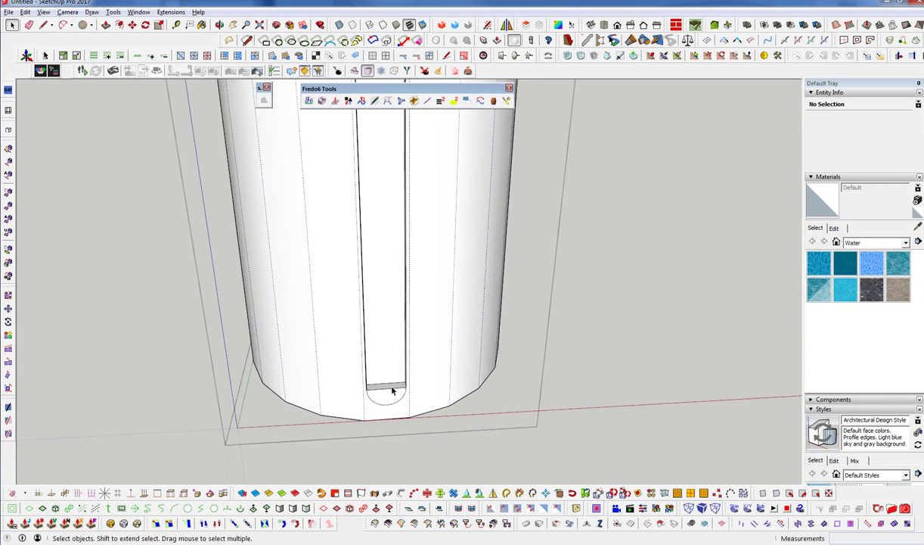
pyautogui.scroll(3, 393, 391)
pyautogui.moveTo(392, 388); pyautogui.dragTo(268, 421, button='middle')
pyautogui.scroll(3, 314, 377)
pyautogui.press('t')
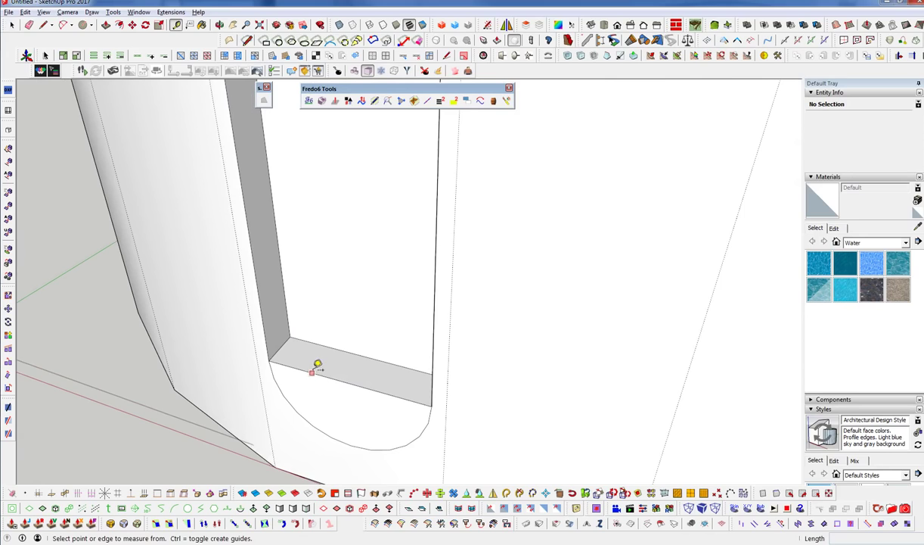
pyautogui.click(312, 371)
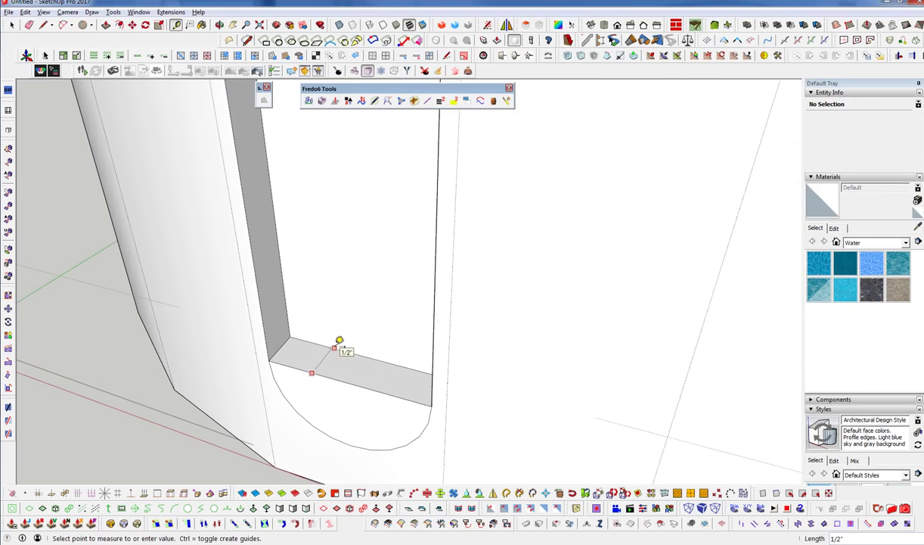
pyautogui.press('space')
# - Draw an arc across the channel's lower end face between its two front corners, with a bulge of about 7/16"
pyautogui.moveTo(407, 363); pyautogui.dragTo(539, 403, button='middle')
pyautogui.moveTo(307, 426); pyautogui.dragTo(227, 458, button='middle')
pyautogui.press('a')
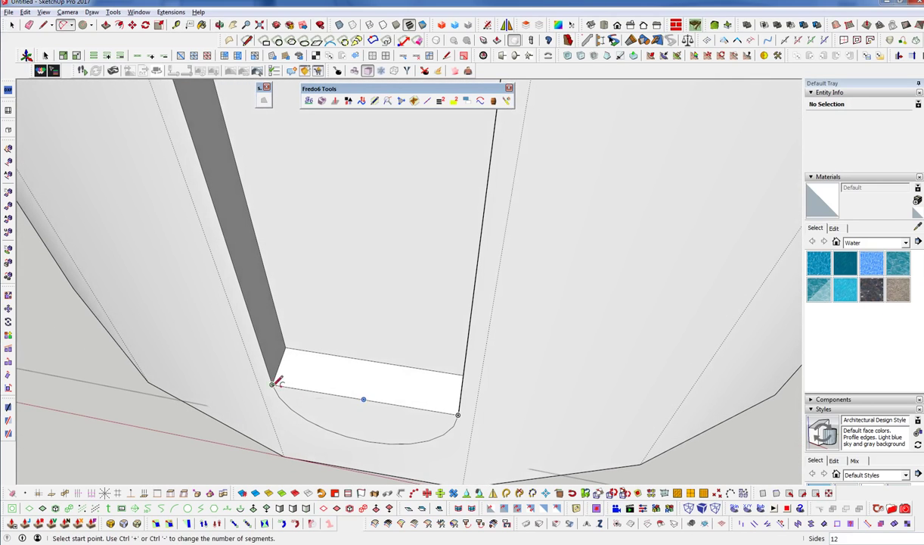
pyautogui.click(272, 383)
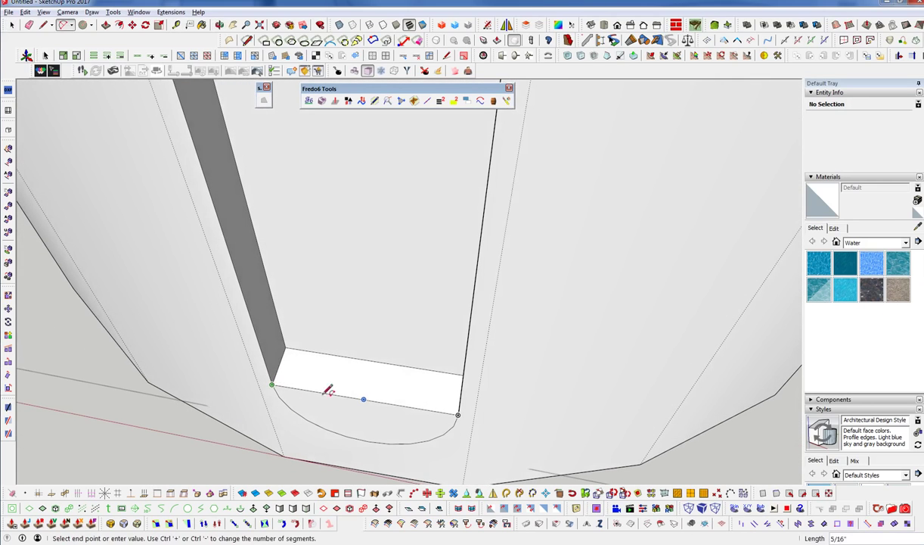
pyautogui.click(466, 405)
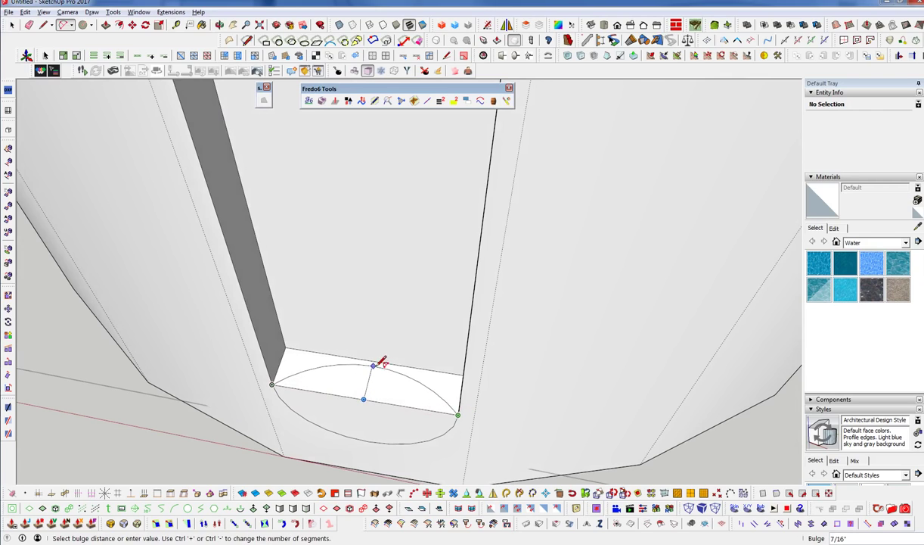
pyautogui.scroll(2, 381, 361)
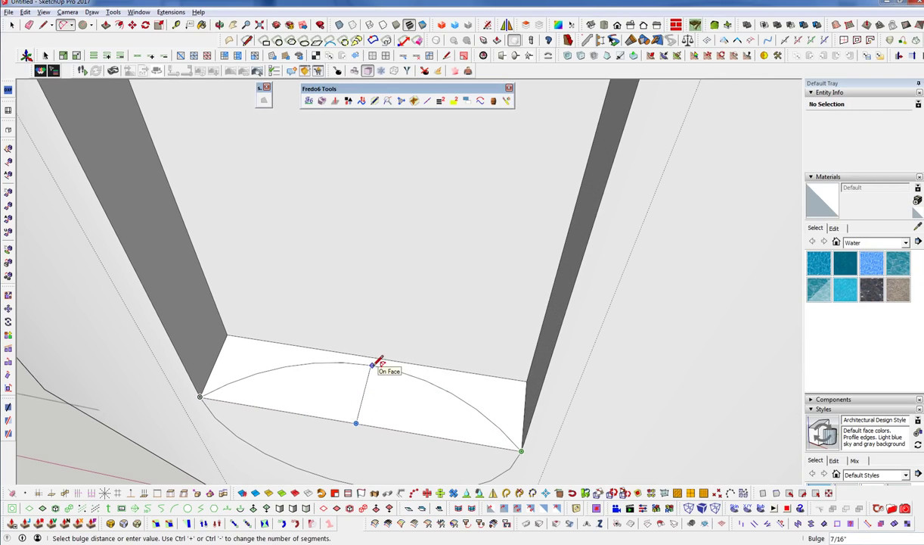
pyautogui.click(376, 362)
# - Select the part of the end face outside the arc and group it as a separate profile
pyautogui.scroll(-3, 370, 356)
pyautogui.moveTo(361, 351); pyautogui.dragTo(355, 372, button='middle')
pyautogui.press('p')
pyautogui.click(355, 406)
pyautogui.press('space')
pyautogui.moveTo(343, 419); pyautogui.dragTo(478, 431, button='middle')
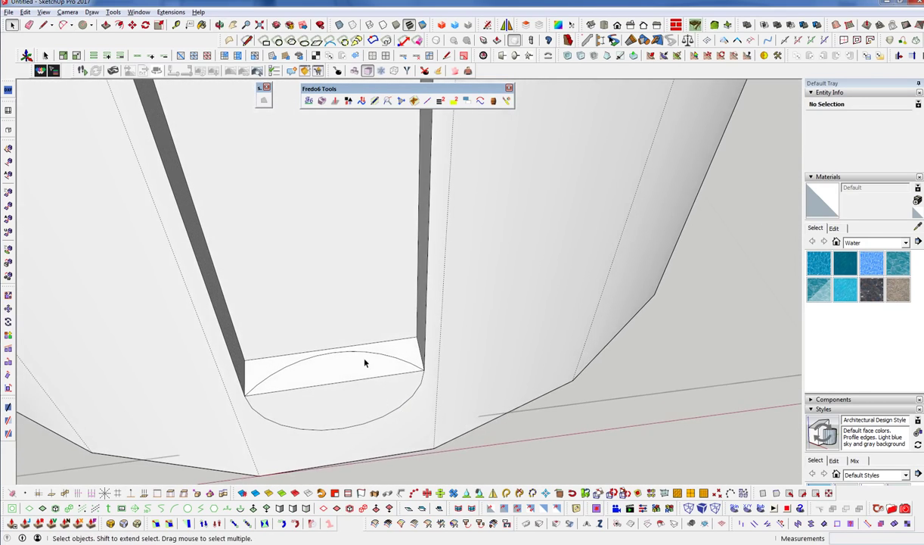
pyautogui.click(359, 372)
pyautogui.click(391, 351)
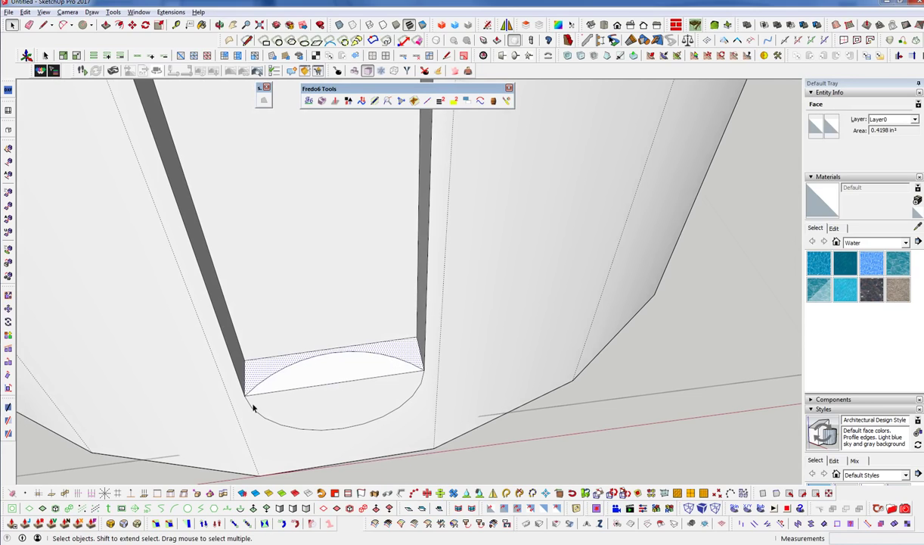
pyautogui.hotkey('ctrl', 'g')
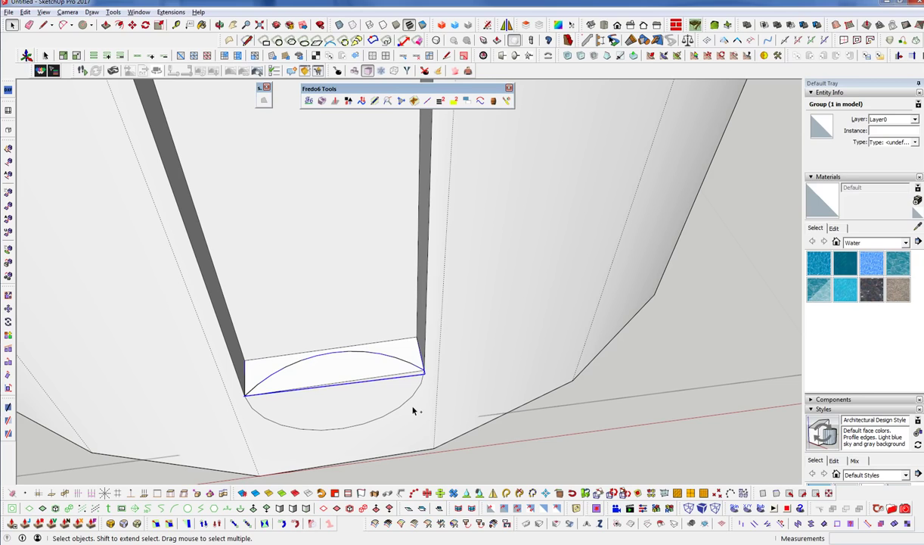
# - Push the lower half-circle face in to the channel's back face and clear the edges dividing the two
pyautogui.moveTo(377, 356)
pyautogui.mouseDown(button='middle')
pyautogui.moveTo(413, 363)
pyautogui.moveTo(392, 360)
pyautogui.mouseUp(button='middle')
pyautogui.click(404, 350)
pyautogui.hotkey('shift', 'x')
pyautogui.press('e')
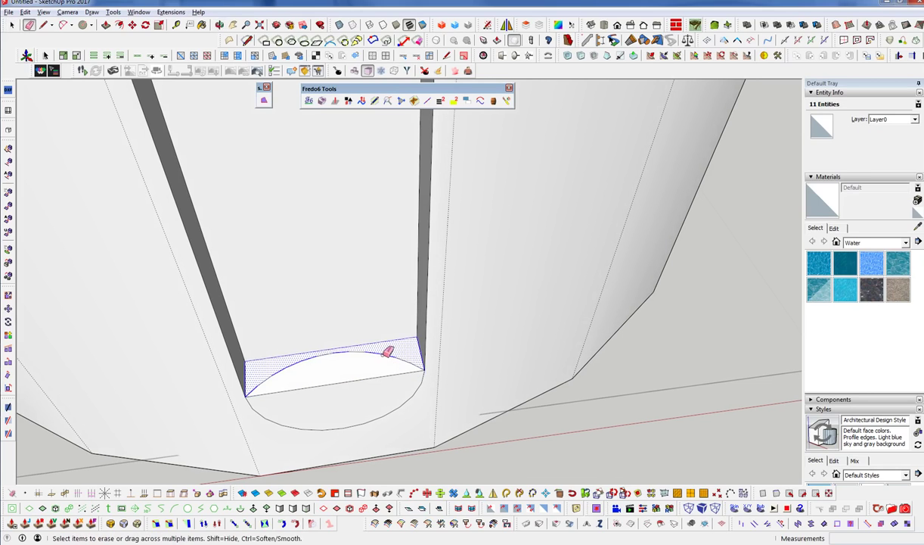
pyautogui.click(384, 355)
pyautogui.press('p')
pyautogui.moveTo(337, 392); pyautogui.dragTo(342, 321)
pyautogui.click(319, 324)
pyautogui.moveTo(319, 324)
pyautogui.mouseDown(button='middle')
pyautogui.moveTo(456, 407)
pyautogui.moveTo(337, 318)
pyautogui.mouseUp(button='middle')
pyautogui.press('e')
# - Paste the arched profile in place and select only the boundary edges of the channel's back face for copying
pyautogui.moveTo(309, 380)
pyautogui.mouseDown(button='middle')
pyautogui.moveTo(196, 243)
pyautogui.moveTo(526, 347)
pyautogui.moveTo(555, 376)
pyautogui.mouseUp(button='middle')
pyautogui.hotkey('ctrl', 'shift', 'v')
pyautogui.moveTo(421, 335); pyautogui.dragTo(439, 237, button='middle')
pyautogui.press('space')
pyautogui.click(376, 230)
pyautogui.moveTo(409, 372); pyautogui.dragTo(430, 320, button='middle')
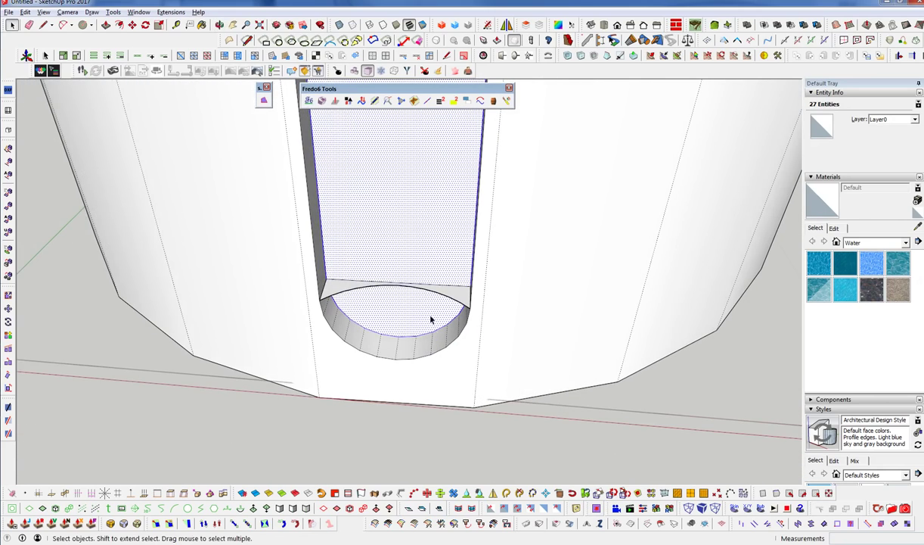
pyautogui.keyDown('shift'); pyautogui.click(401, 220); pyautogui.keyUp('shift')
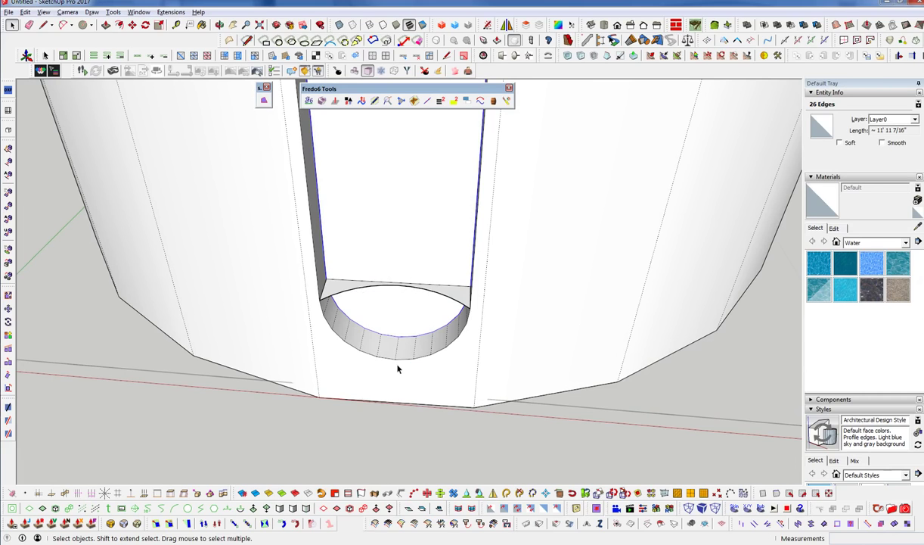
# - Open the arched profile's group and paste the back face's boundary edges in place inside it
pyautogui.doubleClick(466, 298)
pyautogui.moveTo(463, 272); pyautogui.dragTo(357, 323, button='middle')
pyautogui.hotkey('ctrl', 'shift', 'v')
pyautogui.keyDown('shift'); pyautogui.moveTo(440, 309); pyautogui.dragTo(371, 385, button='middle'); pyautogui.keyUp('shift')
pyautogui.click(25, 12)
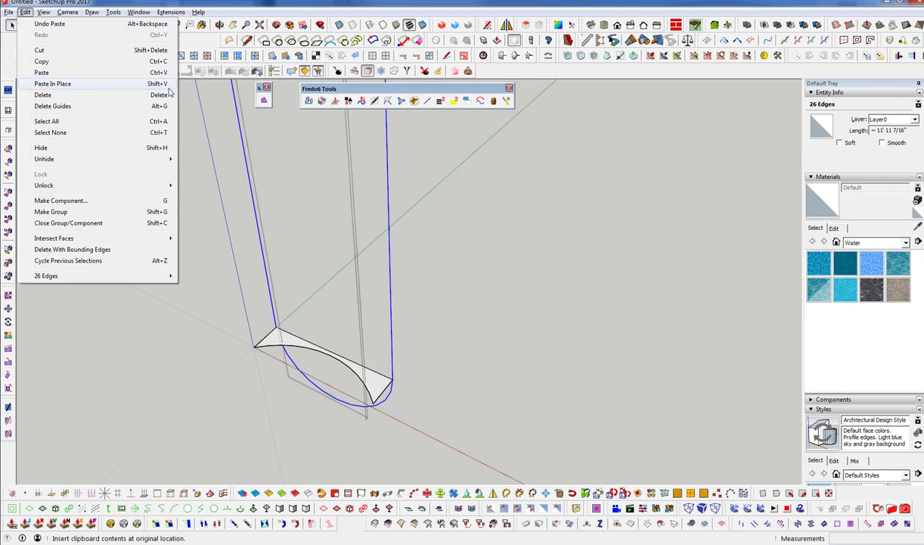
# - Select only the pasted boundary edges as the path and sweep the arched profile around them with Follow Me
pyautogui.click(376, 387)
pyautogui.moveTo(377, 388); pyautogui.dragTo(407, 327, button='middle')
pyautogui.tripleClick(407, 328)
pyautogui.moveTo(407, 328); pyautogui.dragTo(452, 457, button='middle')
pyautogui.scroll(3, 398, 349)
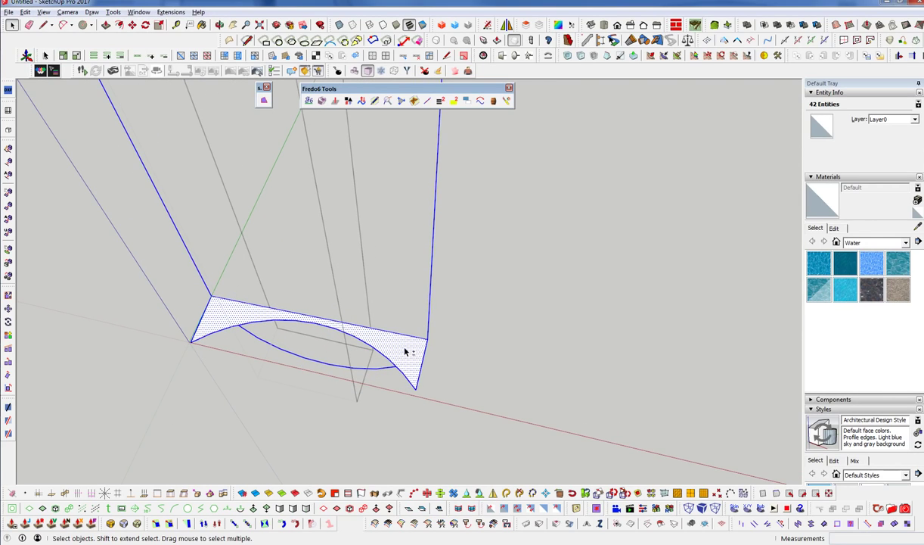
pyautogui.keyDown('shift'); pyautogui.doubleClick(405, 351); pyautogui.keyUp('shift')
pyautogui.moveTo(406, 353); pyautogui.dragTo(459, 160, button='middle')
pyautogui.scroll(-3, 383, 335)
pyautogui.moveTo(390, 330); pyautogui.dragTo(369, 366, button='middle')
pyautogui.scroll(1, 372, 369)
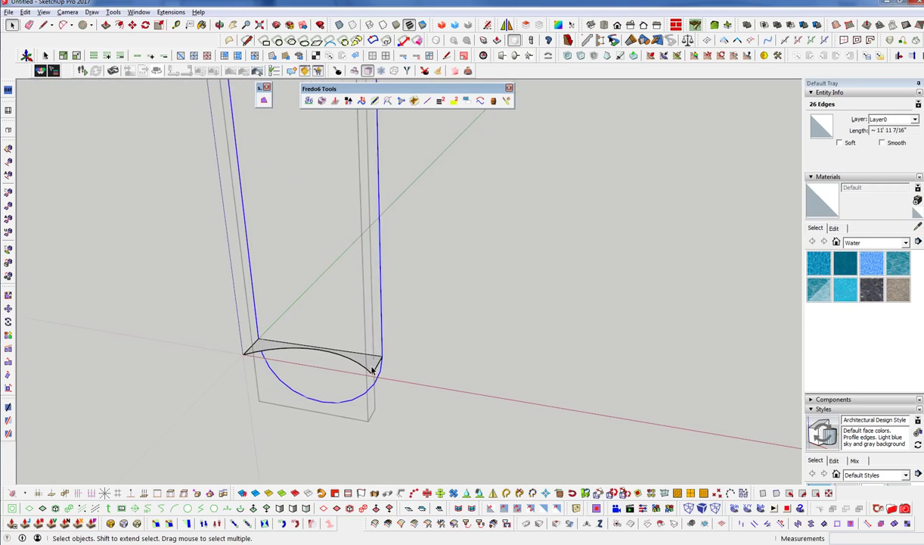
pyautogui.scroll(2, 373, 369)
pyautogui.click(114, 11)
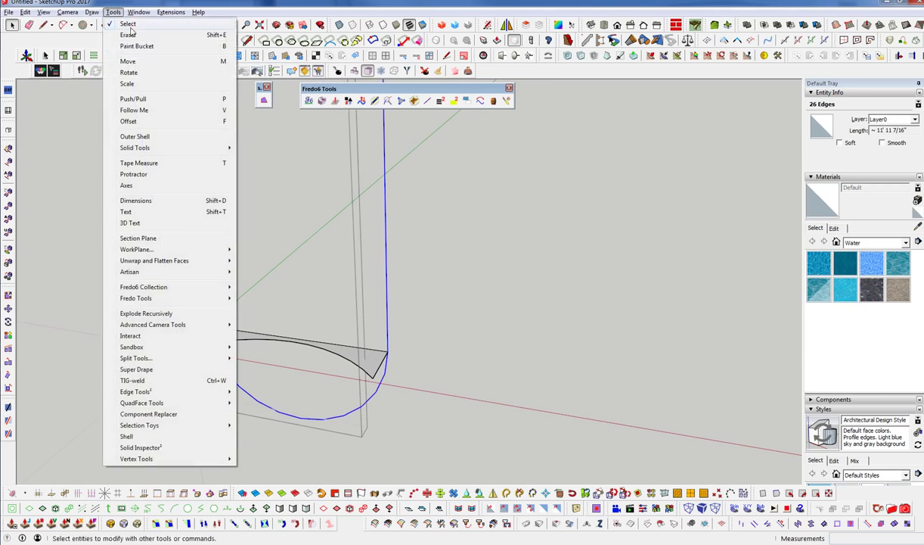
pyautogui.click(151, 98)
pyautogui.doubleClick(376, 365)
pyautogui.scroll(-5, 349, 427)
pyautogui.moveTo(340, 428); pyautogui.dragTo(443, 382, button='middle')
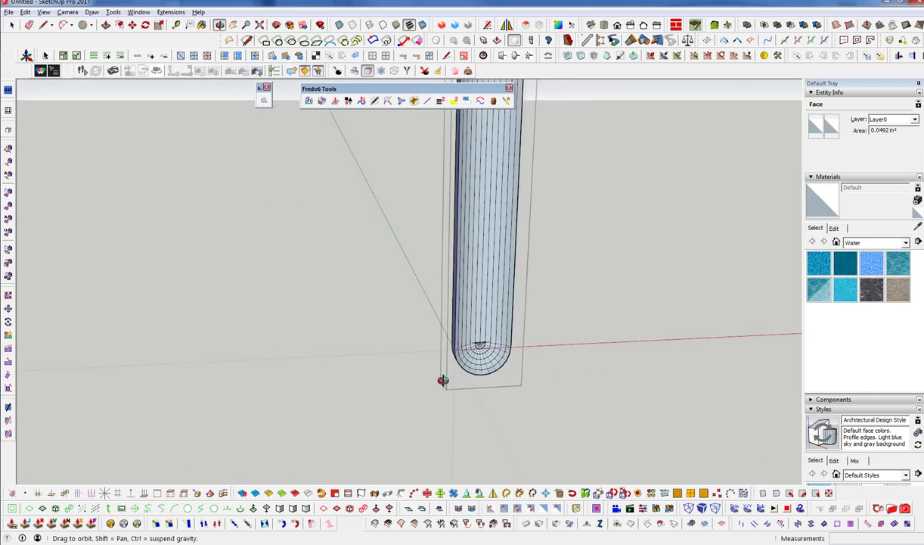
# - Select the entire swept flute surface and reverse its faces
pyautogui.scroll(6, 443, 382)
pyautogui.scroll(2, 482, 329)
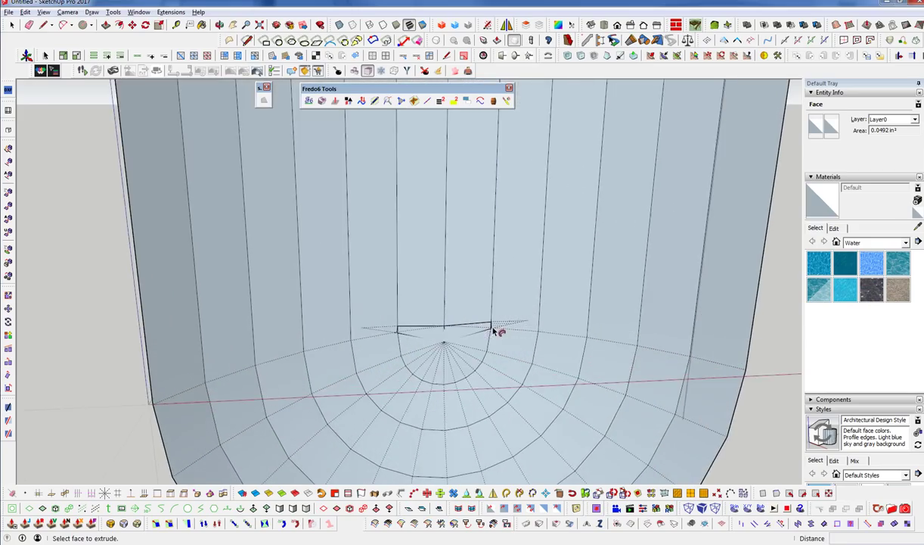
pyautogui.scroll(1, 497, 326)
pyautogui.press('space')
pyautogui.tripleClick(503, 359)
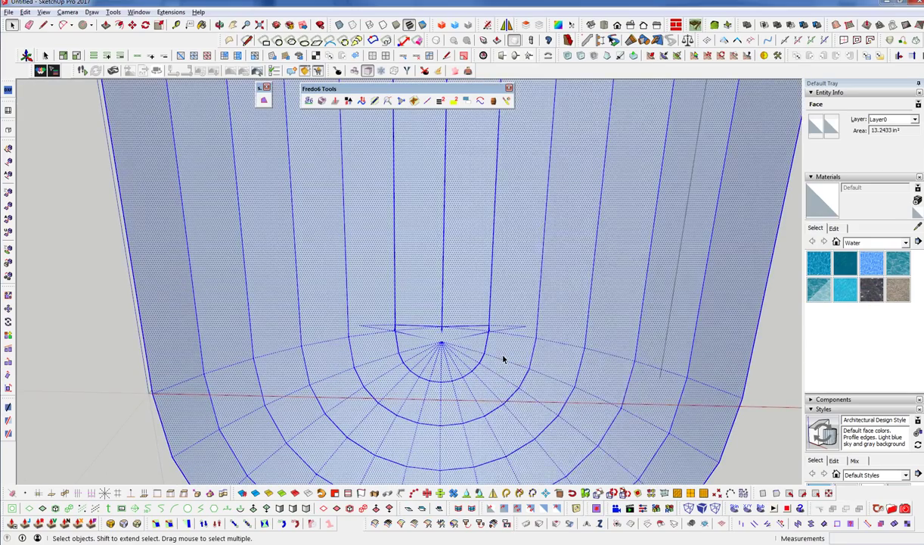
pyautogui.rightClick(504, 359)
pyautogui.moveTo(539, 112)
pyautogui.click(676, 113)
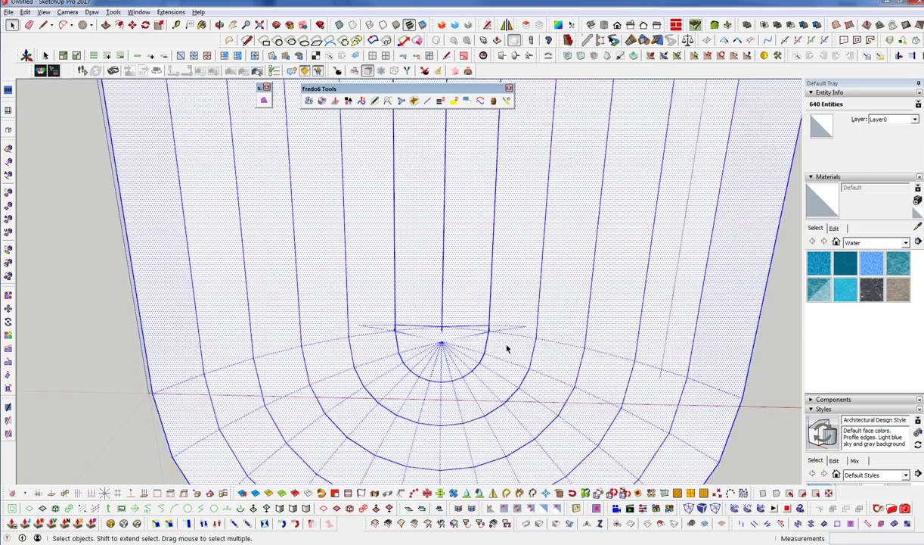
# - Erase a stray edge where the flute's straight faces meet its rounded end
pyautogui.press('e')
pyautogui.click(484, 330)
pyautogui.moveTo(491, 351)
pyautogui.mouseDown(button='middle')
pyautogui.moveTo(423, 329)
pyautogui.moveTo(504, 377)
pyautogui.moveTo(452, 256)
pyautogui.moveTo(460, 326)
pyautogui.mouseUp(button='middle')
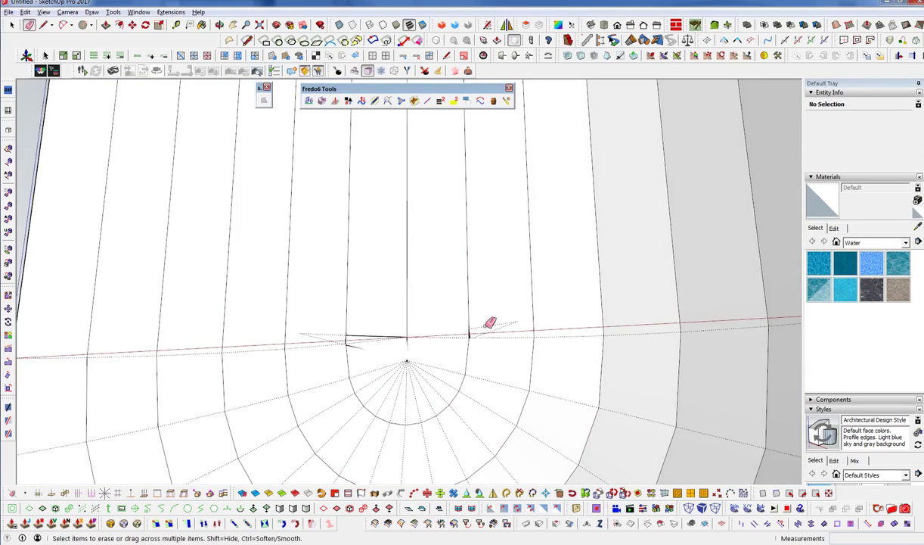
# - Repair the small sliver gap beside the centre of the rounded end by moving its loose corner and erasing leftover edges
pyautogui.moveTo(383, 361)
pyautogui.mouseDown(button='middle')
pyautogui.moveTo(481, 316)
pyautogui.moveTo(507, 287)
pyautogui.mouseUp(button='middle')
pyautogui.scroll(5, 330, 331)
pyautogui.moveTo(339, 346)
pyautogui.mouseDown(button='middle')
pyautogui.moveTo(352, 341)
pyautogui.moveTo(485, 485)
pyautogui.moveTo(541, 502)
pyautogui.moveTo(522, 522)
pyautogui.mouseUp(button='middle')
pyautogui.press('m')
pyautogui.scroll(3, 318, 339)
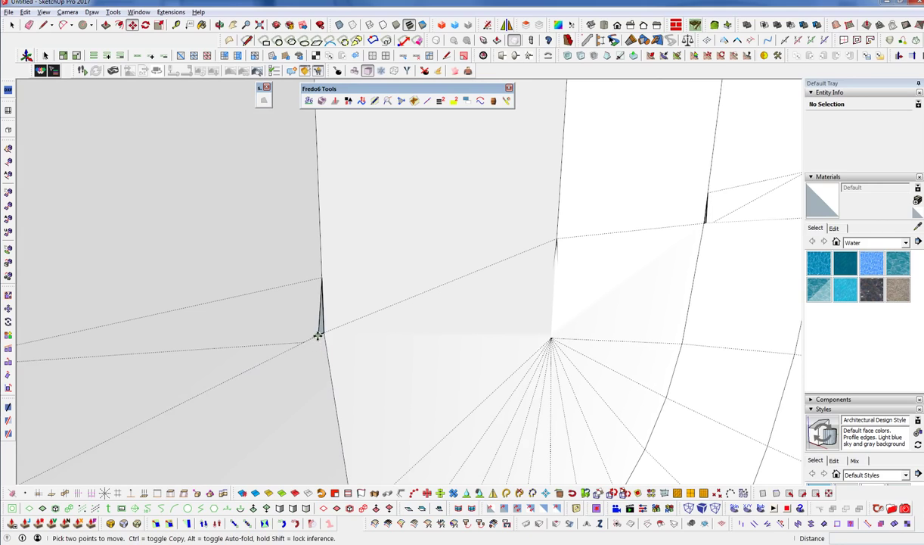
pyautogui.click(318, 335)
pyautogui.press('e')
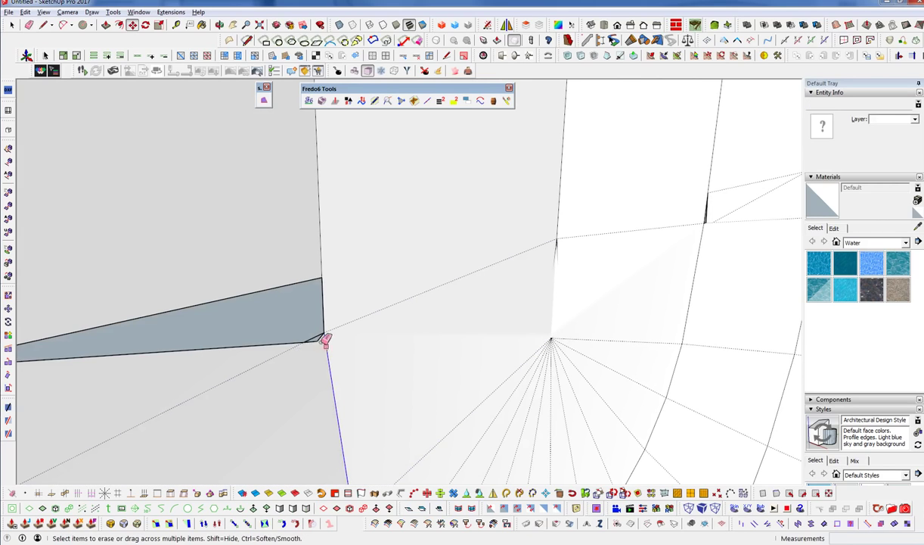
# - Undo the last erasure and close the sliver above the fan's centre by moving its two loose corners onto the centre point
pyautogui.scroll(-1, 372, 341)
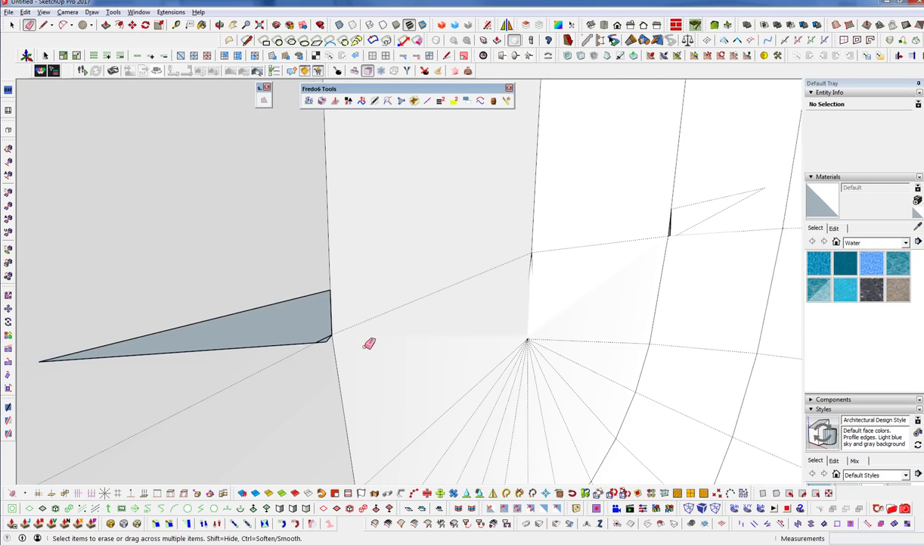
pyautogui.moveTo(463, 355); pyautogui.dragTo(518, 363, button='middle')
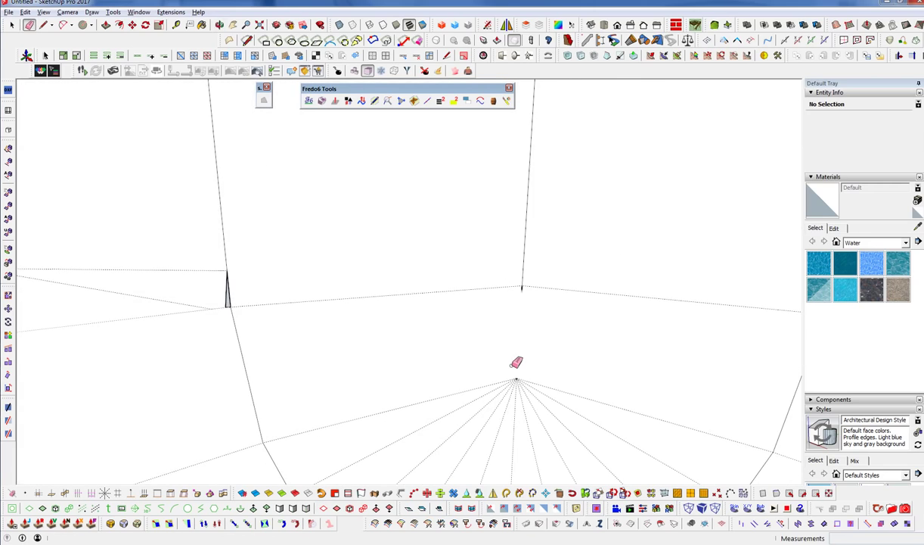
pyautogui.hotkey('ctrl', 'z')
pyautogui.moveTo(587, 371); pyautogui.dragTo(482, 346, button='middle')
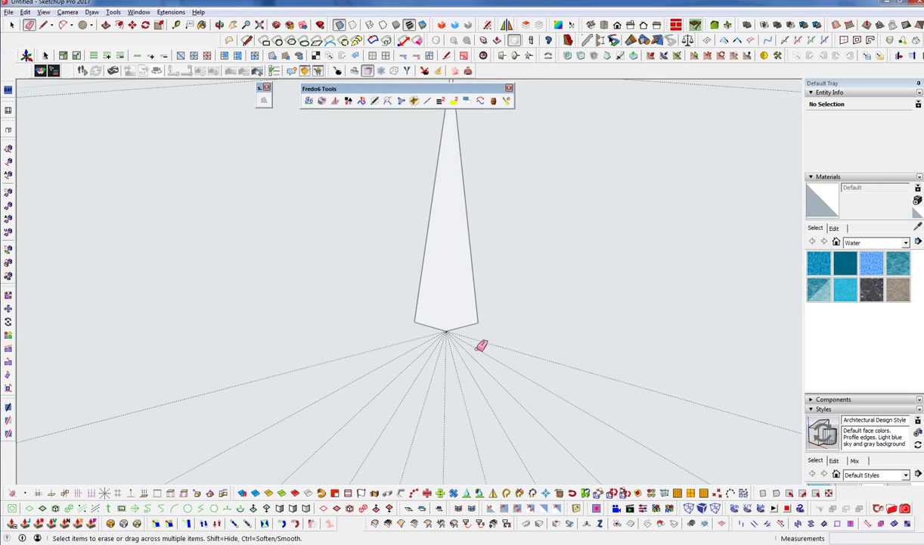
pyautogui.press('m')
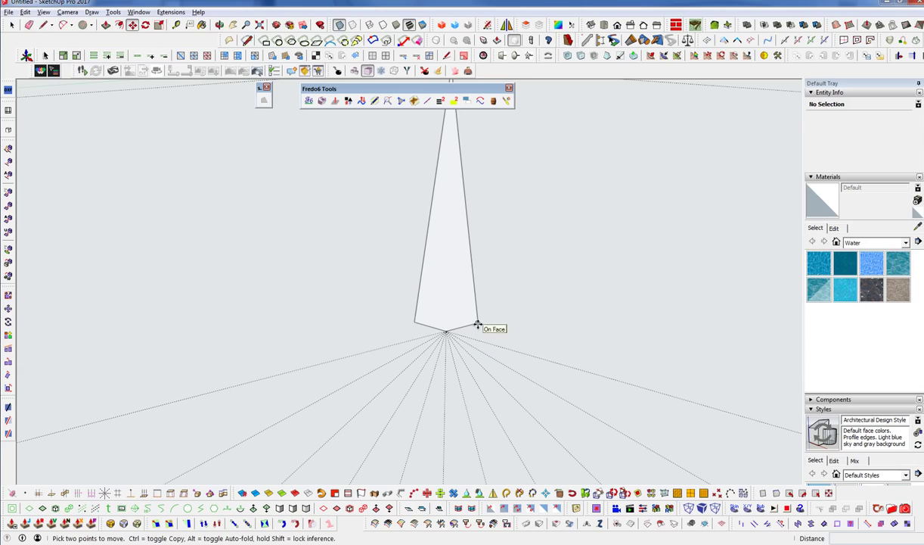
pyautogui.click(452, 334)
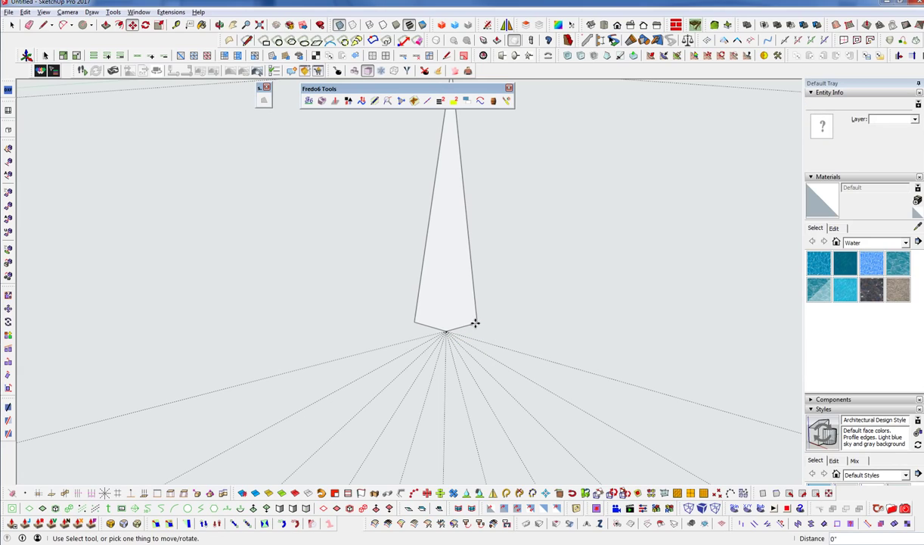
pyautogui.click(447, 332)
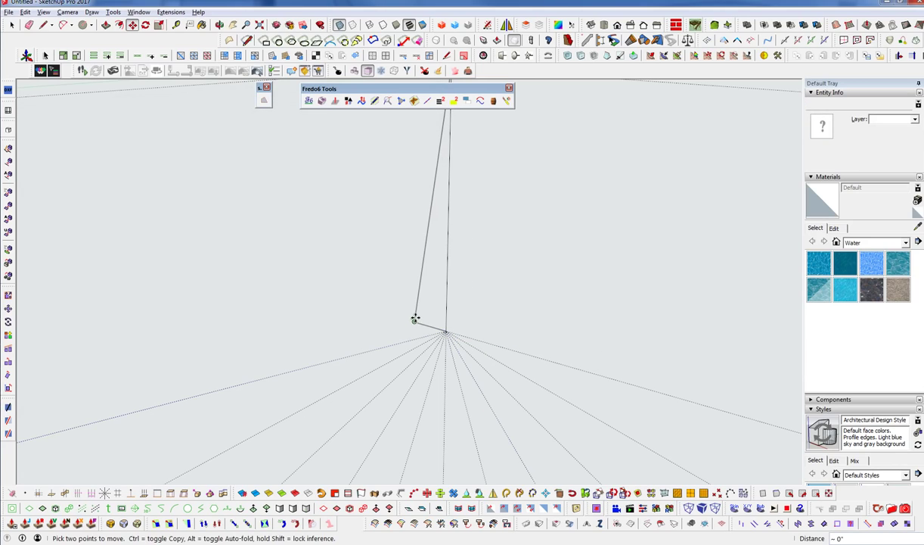
# - Move the loose vertices of the triangular gap on the fan's right side onto the vertical edge's corner to close it
pyautogui.scroll(-4, 379, 388)
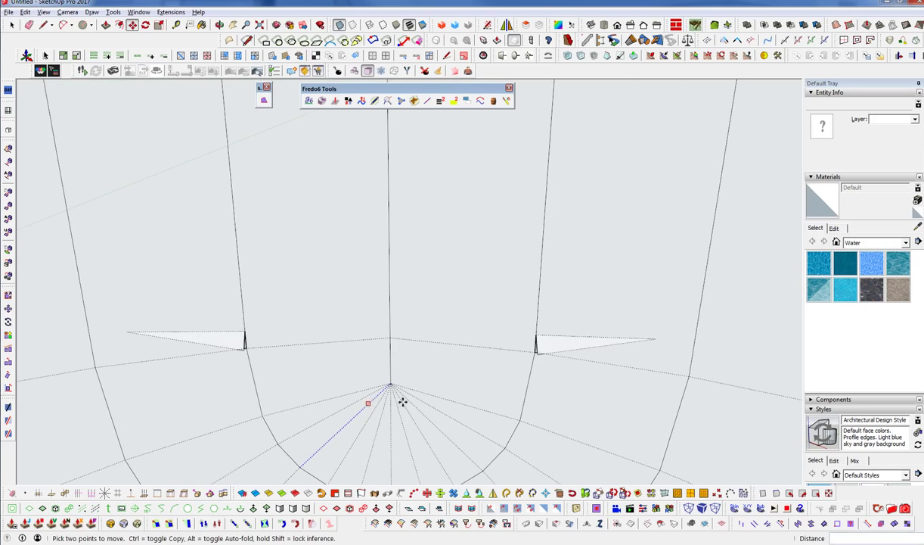
pyautogui.scroll(5, 537, 355)
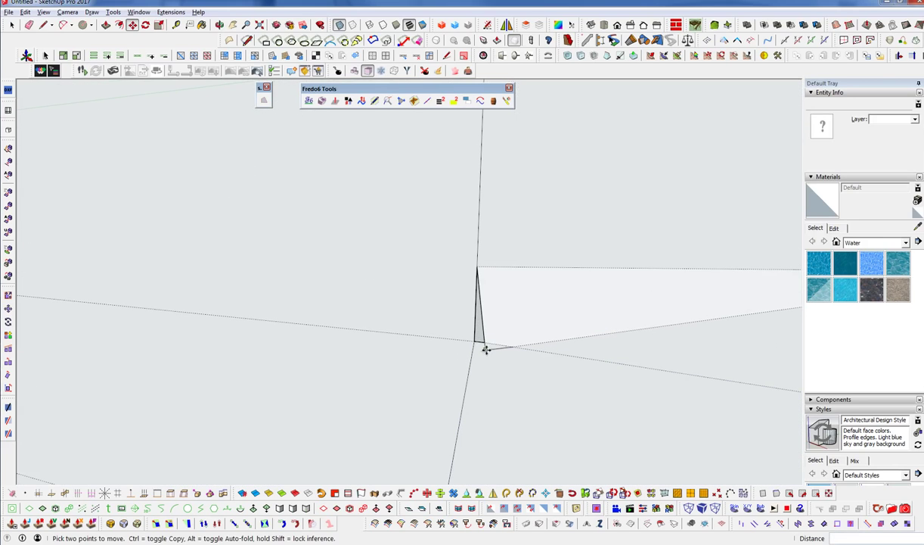
pyautogui.click(486, 350)
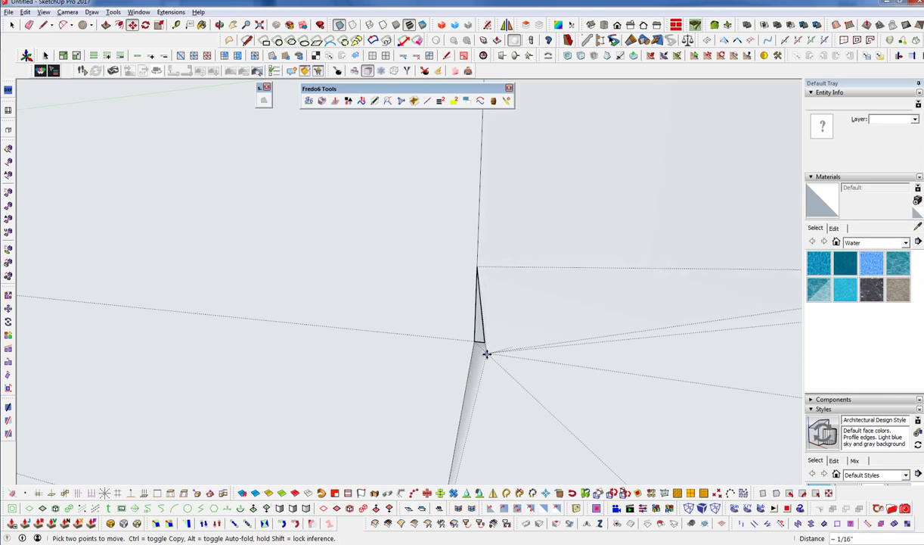
pyautogui.scroll(3, 488, 350)
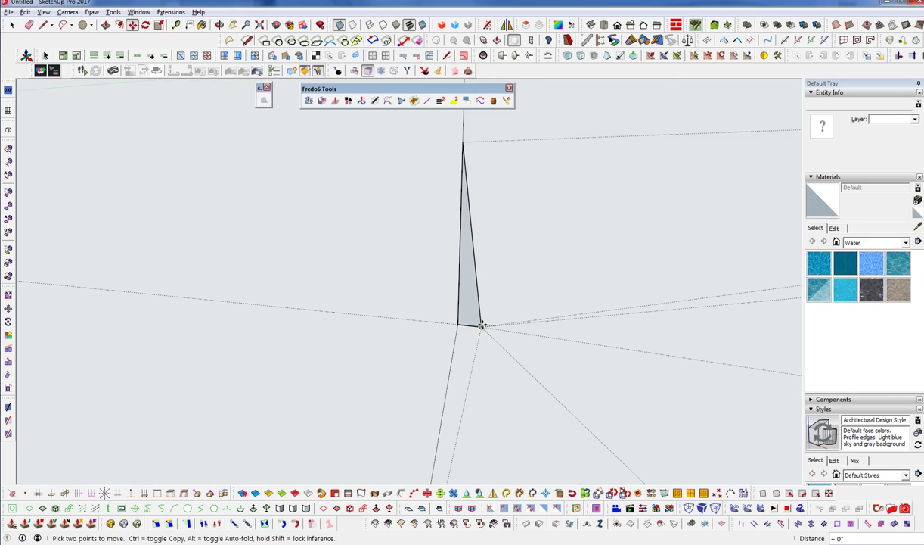
pyautogui.click(458, 324)
pyautogui.scroll(-2, 505, 344)
pyautogui.scroll(-4, 504, 344)
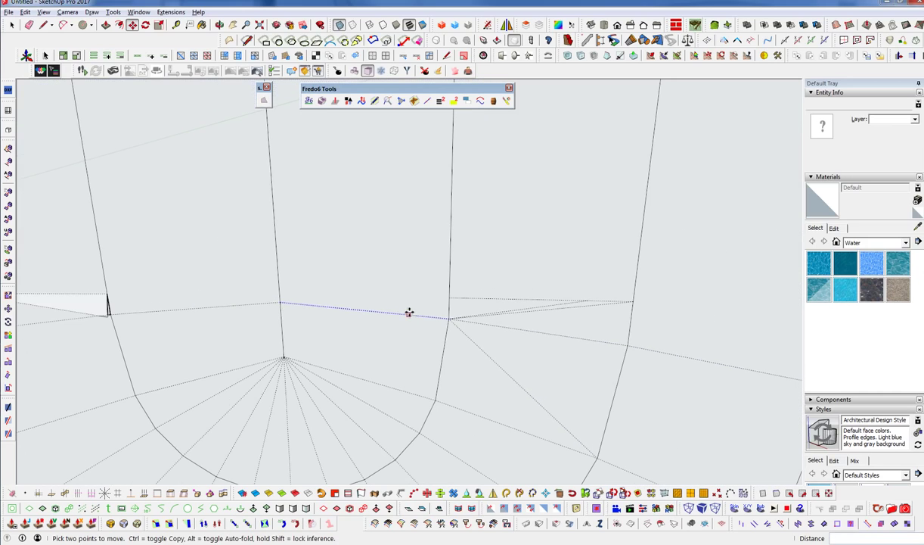
# - Erase the stray hidden lines beside the repaired corner on the fan's right side
pyautogui.press('e')
pyautogui.scroll(-2, 594, 310)
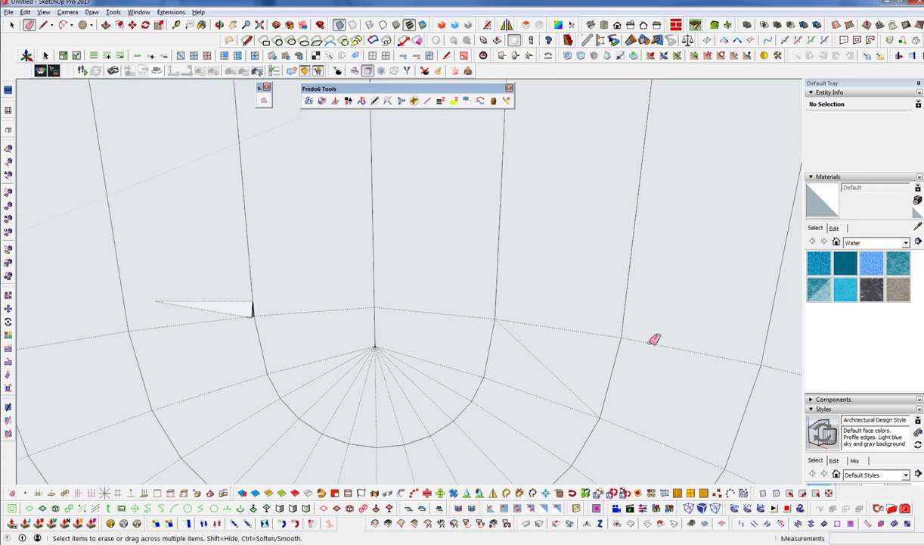
pyautogui.scroll(-2, 639, 338)
# - Close the triangular gap on the fan's left side by moving its loose vertices onto the vertical edge's corner
pyautogui.scroll(10, 404, 324)
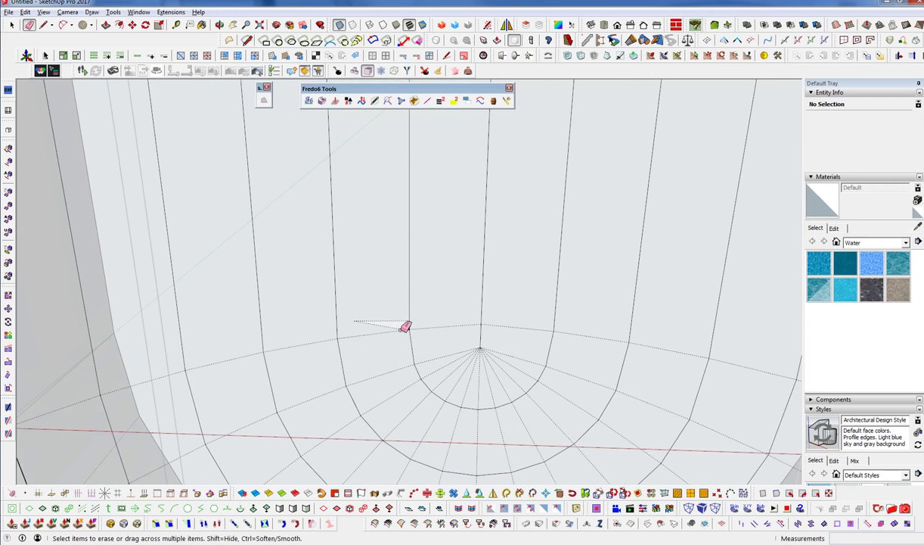
pyautogui.scroll(3, 424, 325)
pyautogui.press('m')
pyautogui.click(407, 318)
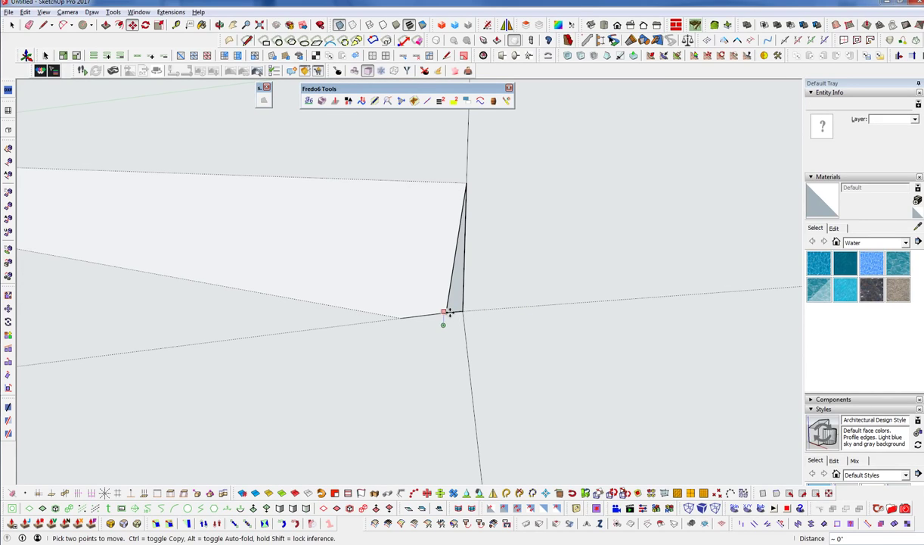
pyautogui.press('Escape')
pyautogui.click(400, 318)
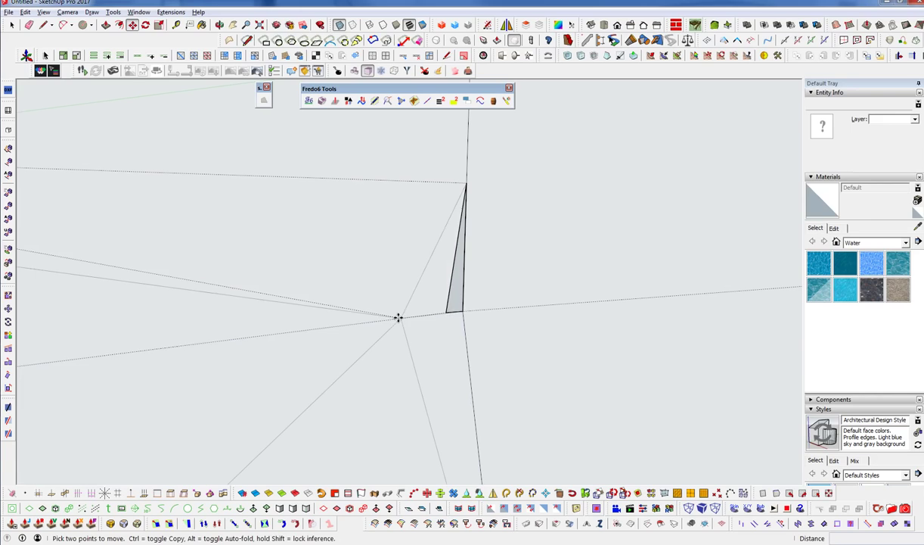
pyautogui.click(447, 312)
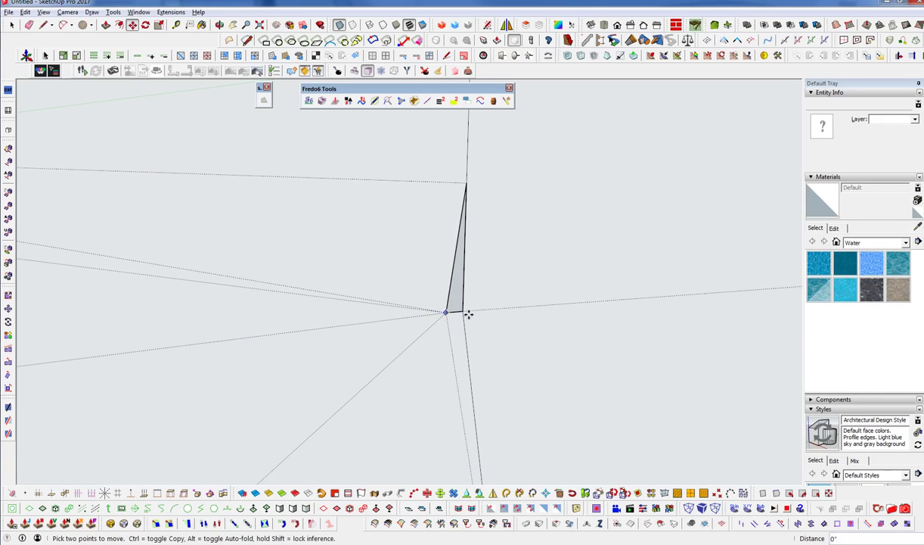
pyautogui.scroll(3, 466, 320)
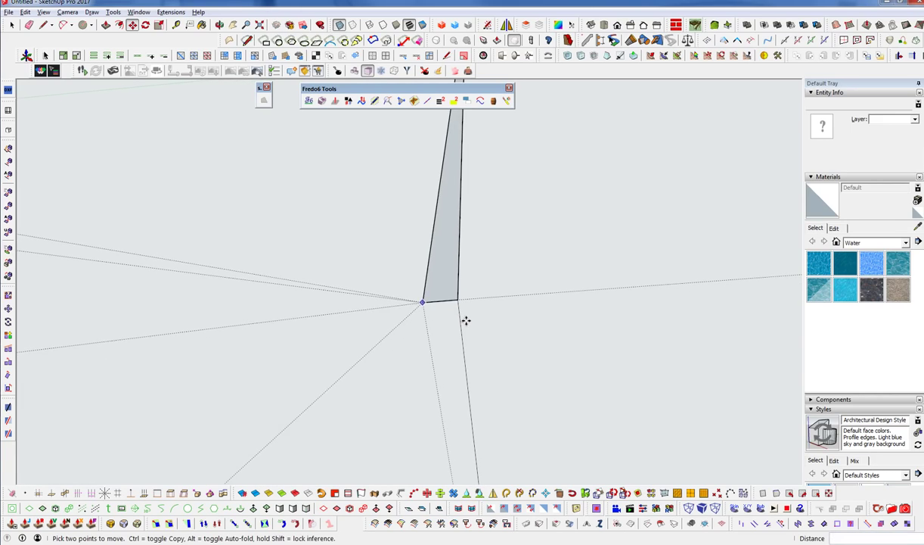
pyautogui.moveTo(457, 297); pyautogui.dragTo(501, 341, button='middle')
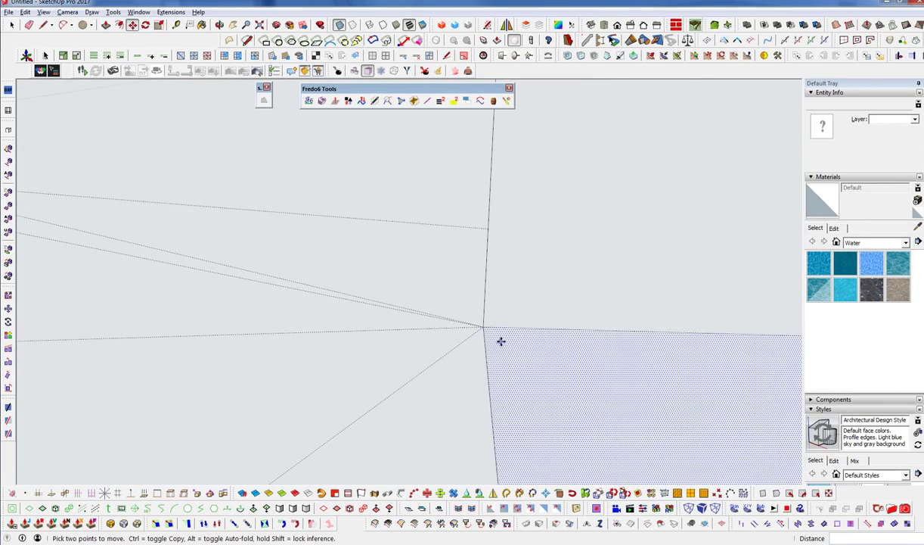
# - Erase the leftover hidden lines around the repaired corner on the fan's left side
pyautogui.scroll(-4, 501, 342)
pyautogui.press('e')
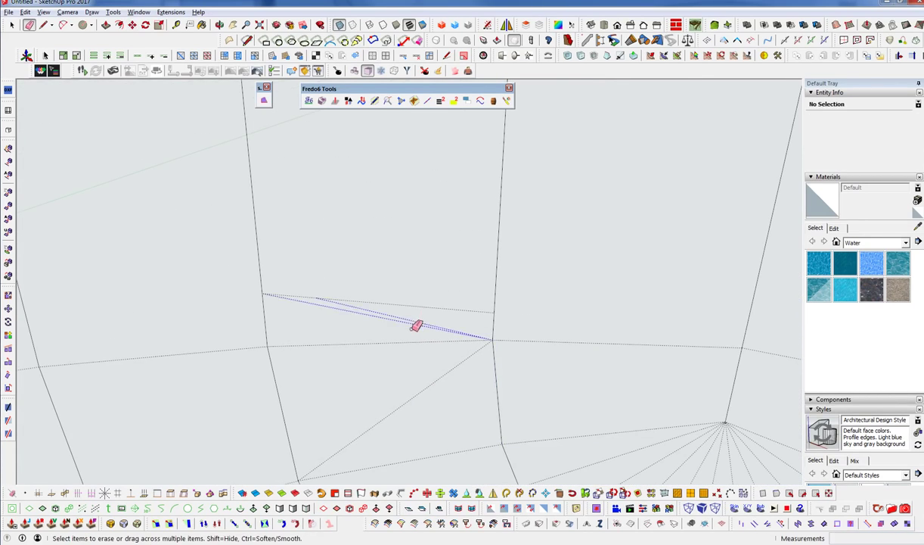
pyautogui.click(435, 308)
pyautogui.moveTo(435, 308); pyautogui.dragTo(416, 355, button='middle')
pyautogui.scroll(-8, 361, 428)
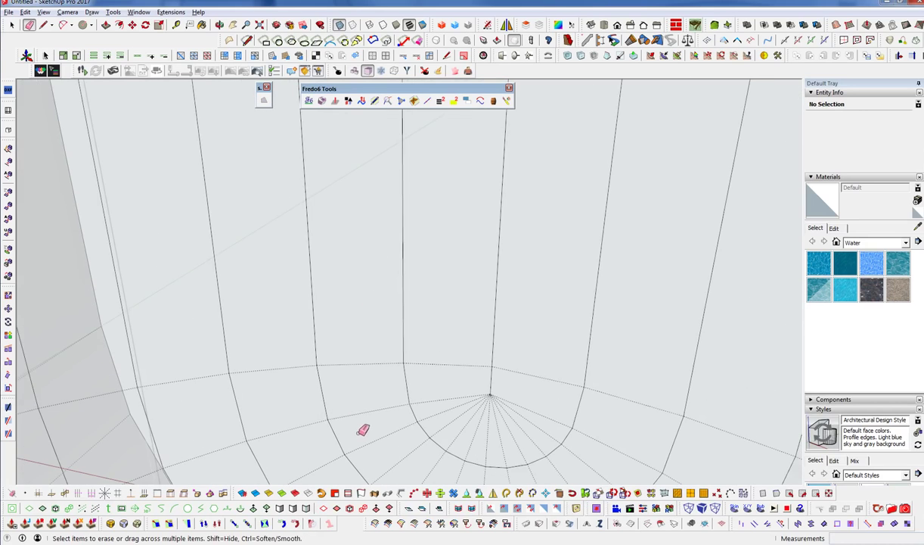
# - Switch to the front view and cut horizontally through the tall column near its mid-height with a cut line
pyautogui.scroll(-5, 356, 428)
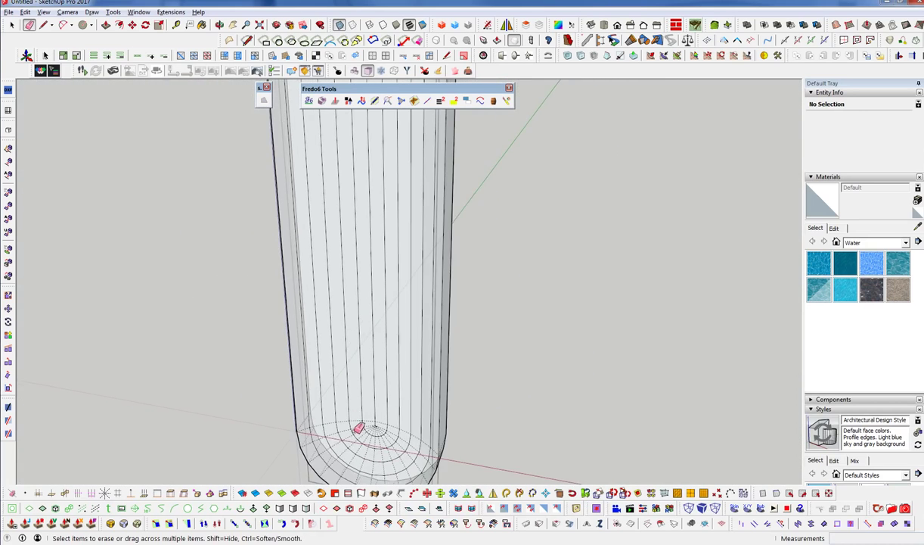
pyautogui.moveTo(383, 216)
pyautogui.keyDown('shift'); pyautogui.mouseDown(button='middle')
pyautogui.moveTo(425, 446)
pyautogui.moveTo(401, 365)
pyautogui.moveTo(452, 171)
pyautogui.moveTo(429, 341)
pyautogui.moveTo(420, 195)
pyautogui.moveTo(408, 200)
pyautogui.moveTo(402, 421)
pyautogui.moveTo(398, 262)
pyautogui.moveTo(421, 351)
pyautogui.mouseUp(button='middle'); pyautogui.keyUp('shift')
pyautogui.scroll(-6, 406, 202)
pyautogui.press('l')
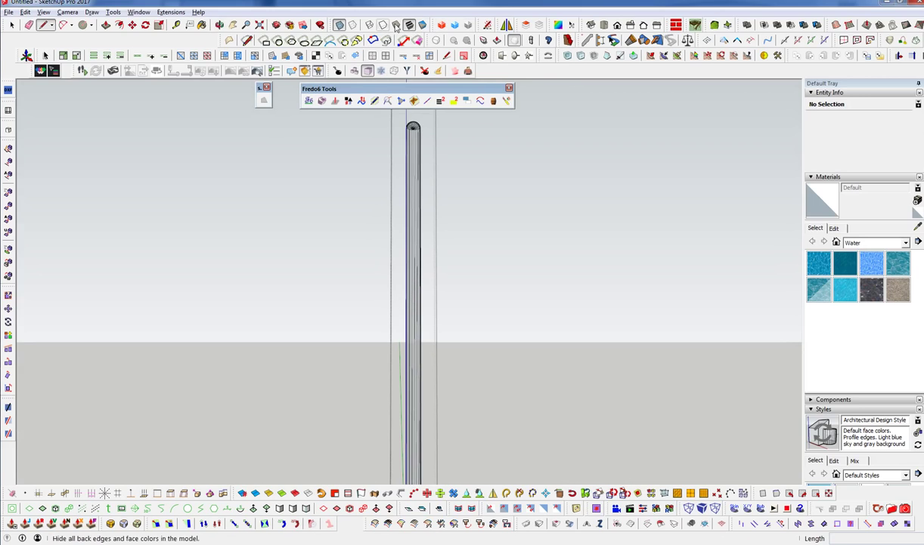
pyautogui.click(607, 26)
pyautogui.moveTo(444, 283); pyautogui.dragTo(409, 242, button='middle')
pyautogui.click(608, 26)
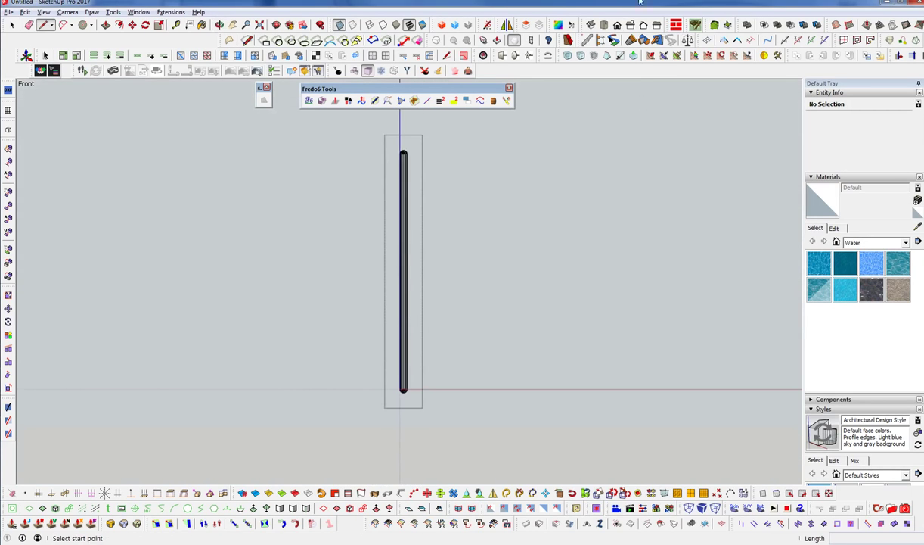
pyautogui.scroll(5, 401, 257)
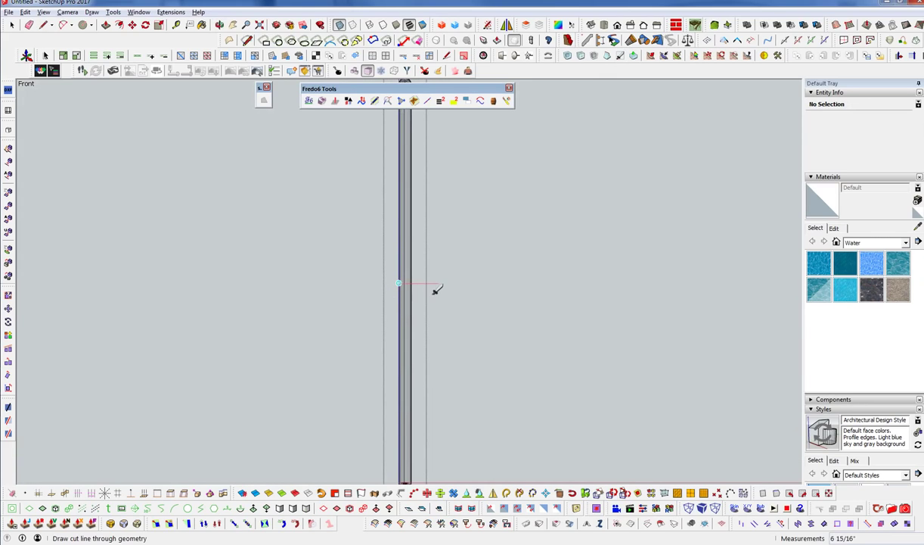
pyautogui.scroll(5, 406, 310)
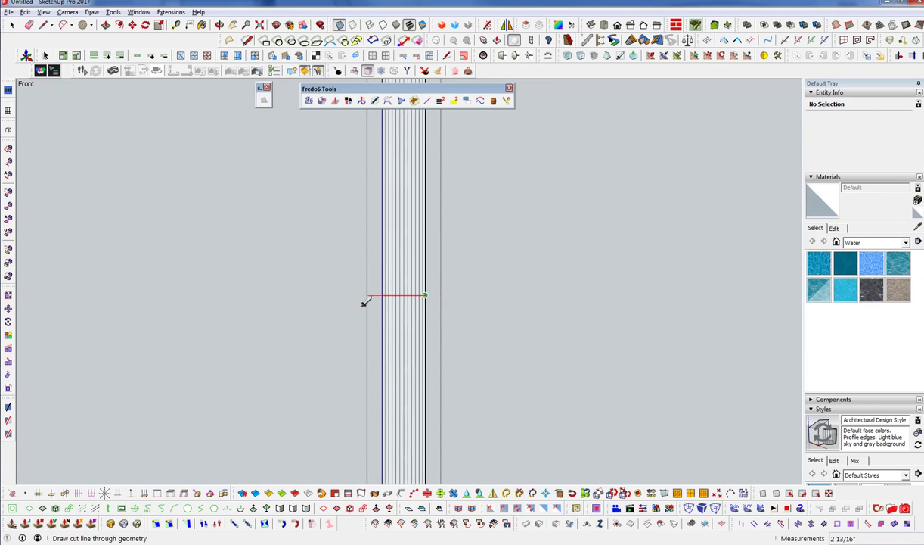
# - Select all connected geometry of the column above the cut and delete it
pyautogui.press('space')
pyautogui.tripleClick(412, 236)
pyautogui.scroll(-3, 401, 394)
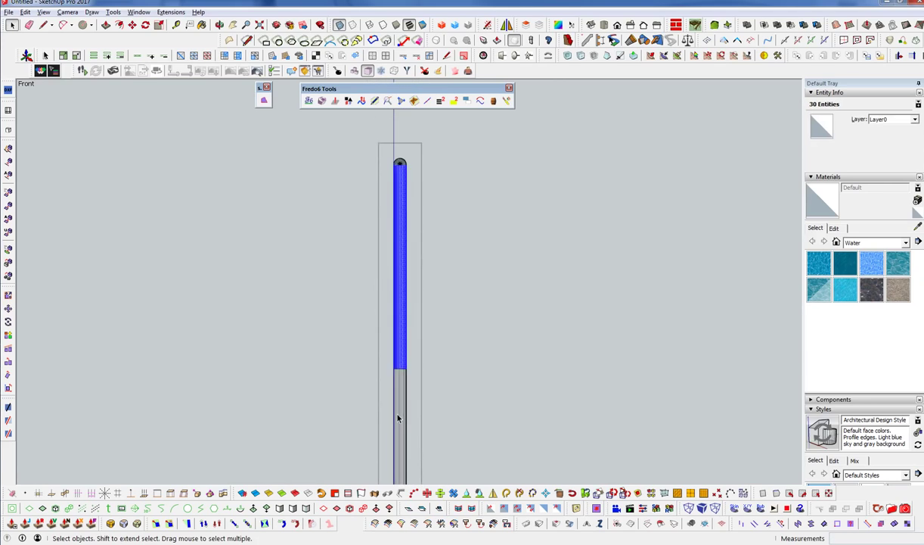
pyautogui.press('Delete')
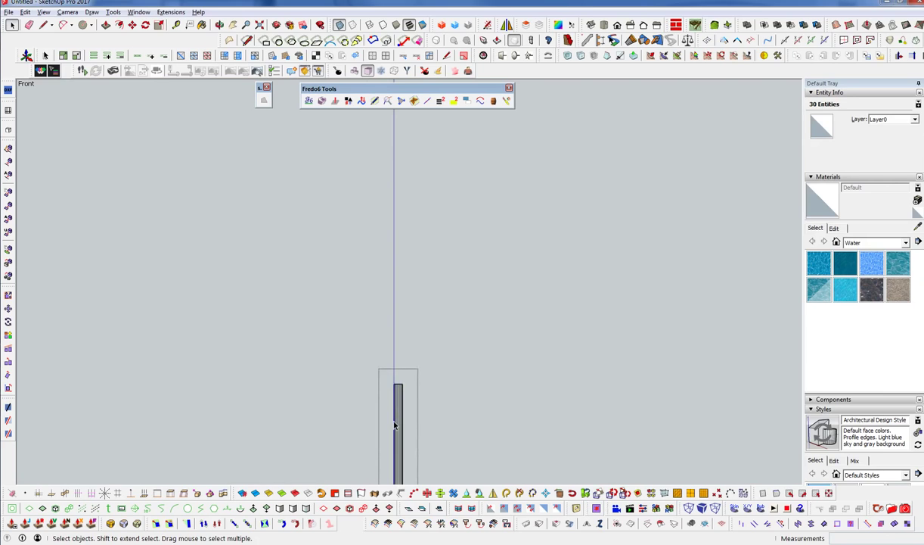
# - Mirror the whole remaining lower half about the plane of its cut end, using the end's corner points and keeping the original
pyautogui.scroll(2, 397, 423)
pyautogui.tripleClick(395, 379)
pyautogui.moveTo(398, 371); pyautogui.dragTo(478, 502, button='middle')
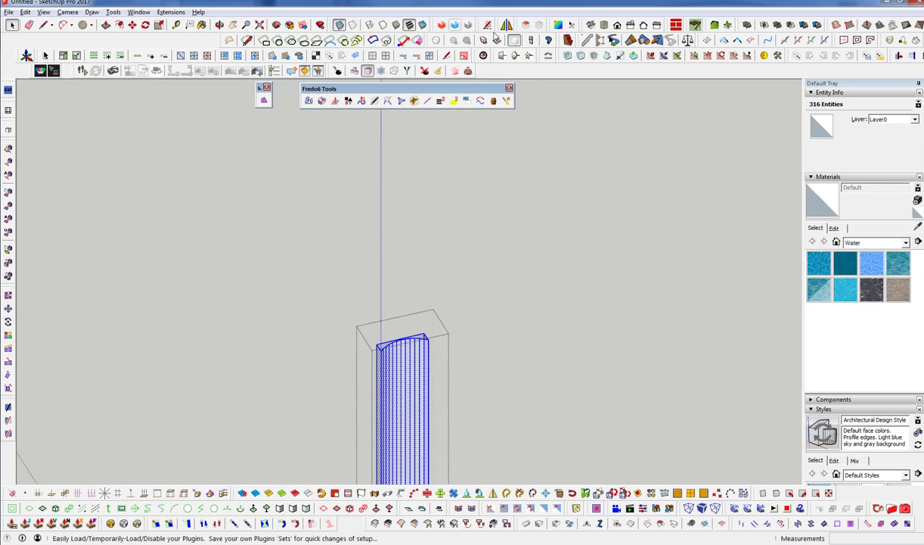
pyautogui.click(507, 26)
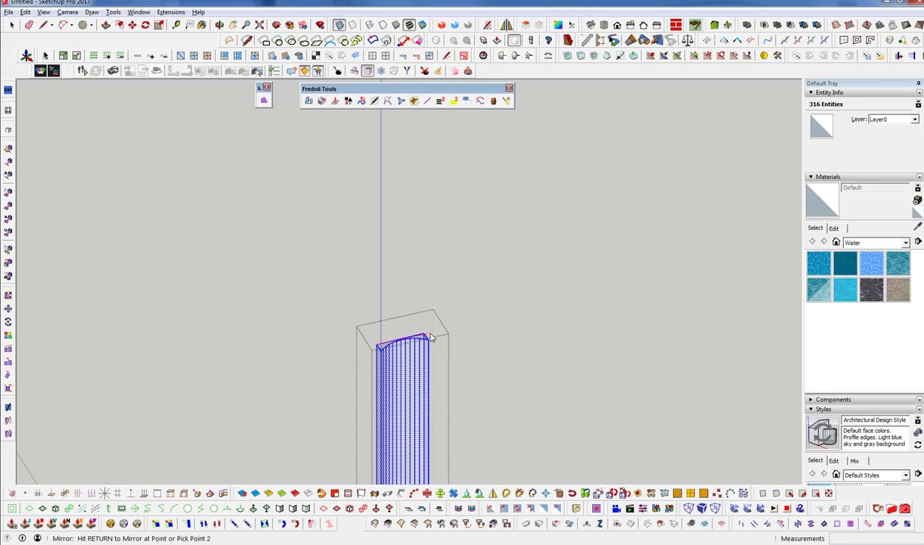
pyautogui.scroll(4, 426, 342)
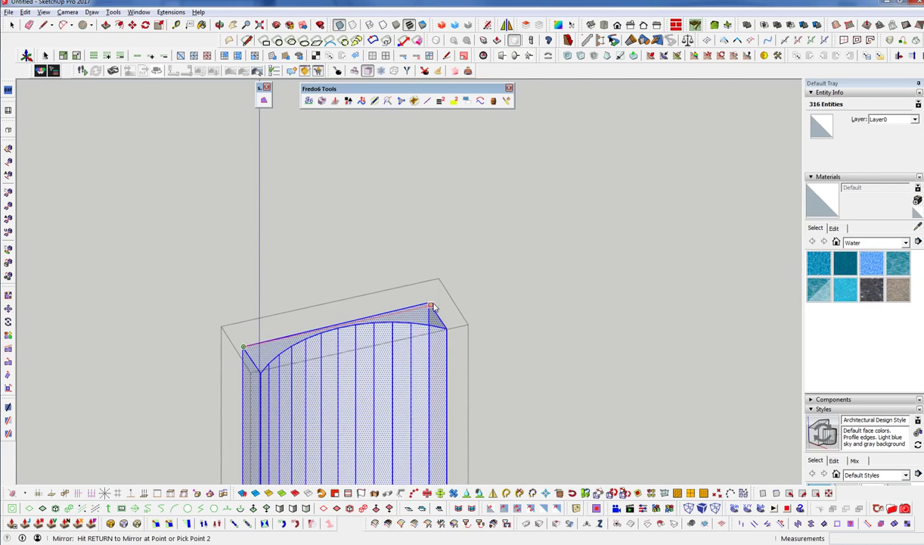
pyautogui.scroll(3, 428, 304)
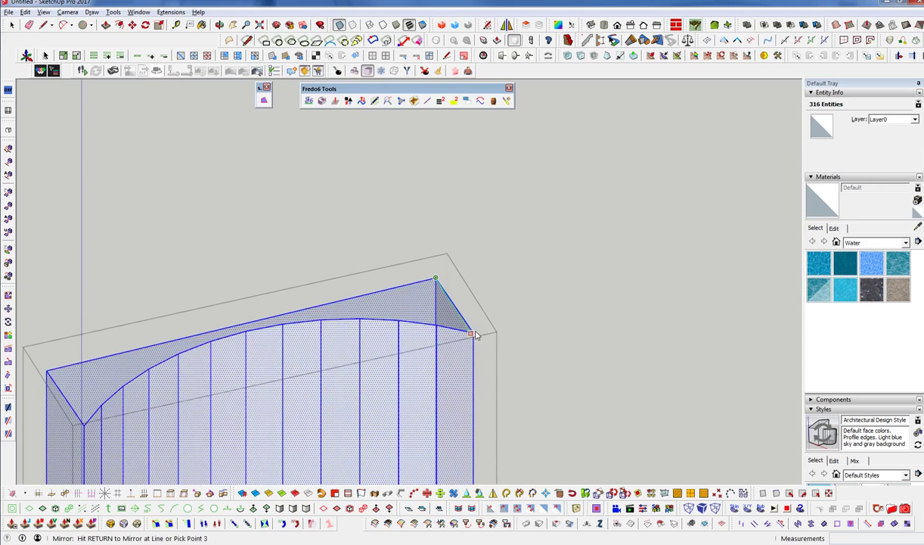
pyautogui.scroll(2, 475, 335)
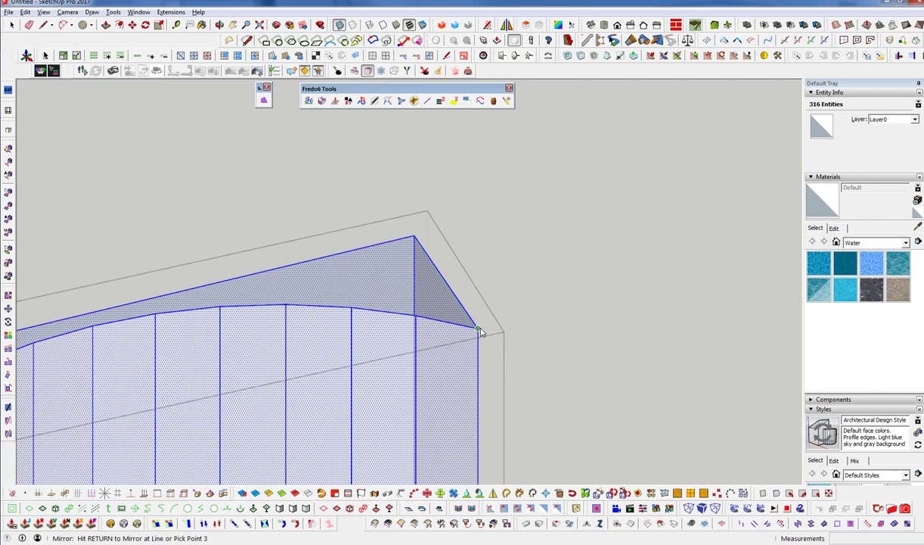
pyautogui.press('Return')
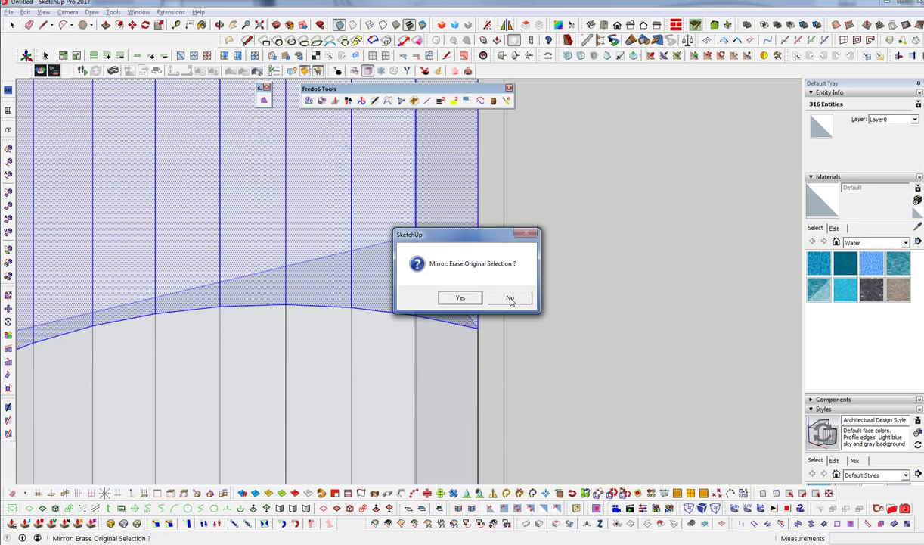
pyautogui.click(511, 302)
# - Turn off the X-ray view, select the whole mirrored column mesh and soften its edges with an angle of 28.3 degrees
pyautogui.scroll(-6, 406, 252)
pyautogui.moveTo(410, 268); pyautogui.dragTo(139, 227, button='middle')
pyautogui.scroll(-5, 337, 289)
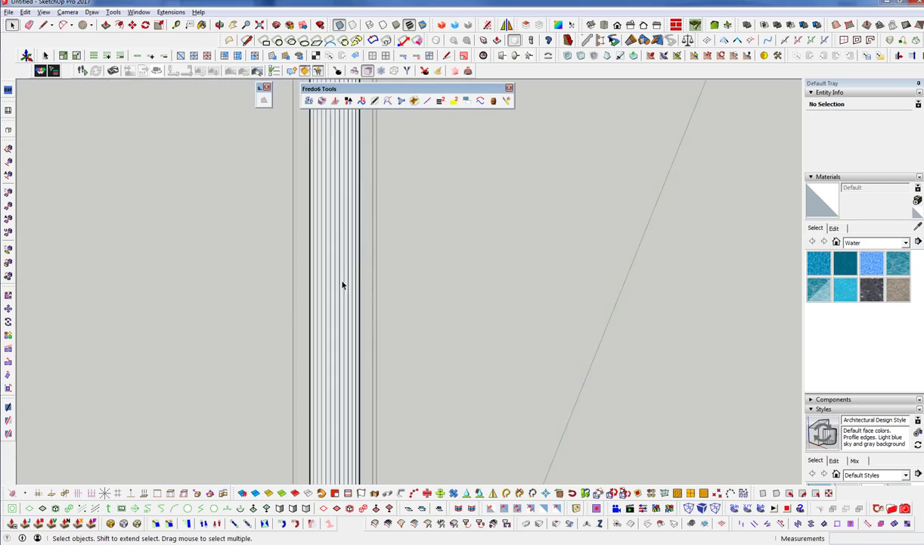
pyautogui.click(339, 25)
pyautogui.scroll(-1, 332, 237)
pyautogui.tripleClick(332, 237)
pyautogui.scroll(-5, 869, 450)
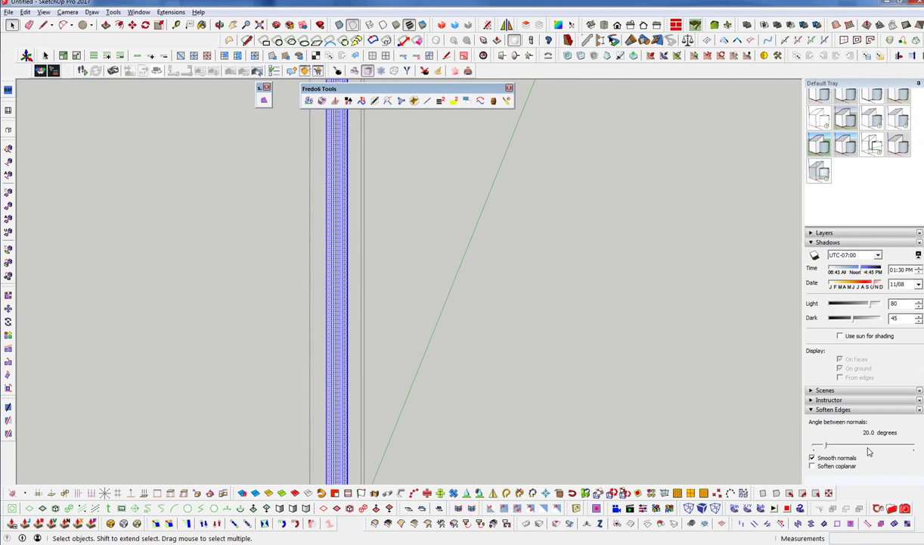
pyautogui.moveTo(830, 447); pyautogui.dragTo(831, 446)
pyautogui.scroll(-2, 415, 308)
pyautogui.click(415, 308)
# - Enable using the sun for shading and set the shadow time to 06:43 AM
pyautogui.keyDown('shift'); pyautogui.moveTo(330, 428); pyautogui.dragTo(343, 400, button='middle'); pyautogui.keyUp('shift')
pyautogui.middleClick(340, 399)
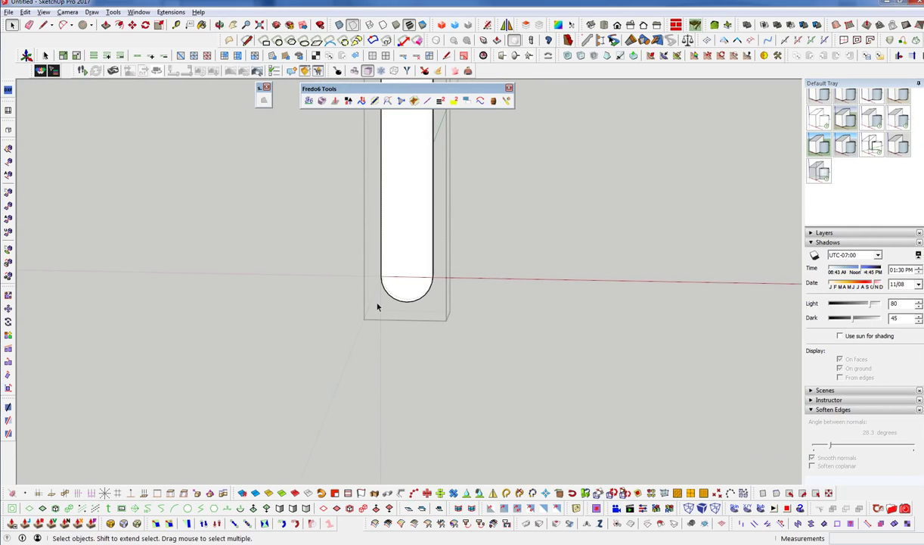
pyautogui.scroll(3, 409, 301)
pyautogui.moveTo(413, 310); pyautogui.dragTo(390, 204, button='middle')
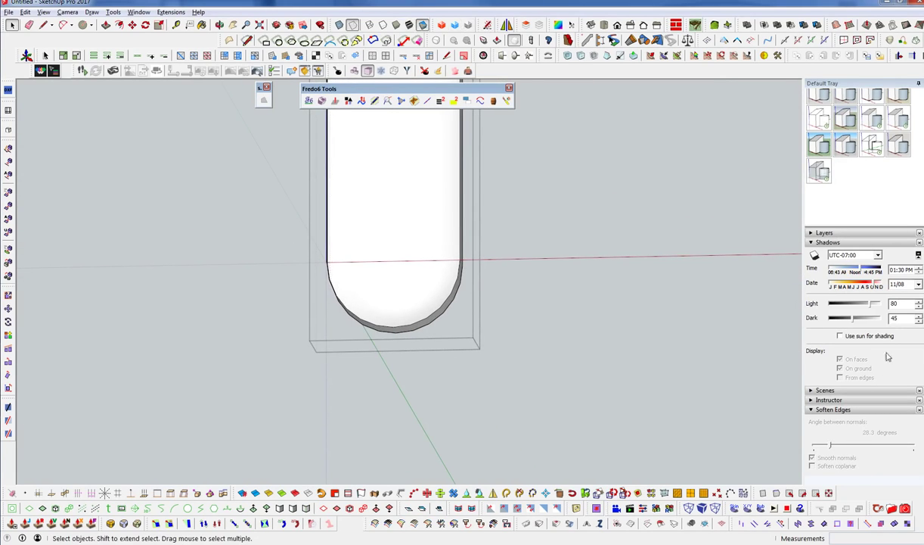
pyautogui.scroll(2, 865, 299)
pyautogui.click(840, 396)
pyautogui.moveTo(423, 249); pyautogui.dragTo(469, 244, button='middle')
pyautogui.moveTo(863, 330); pyautogui.dragTo(794, 325)
pyautogui.moveTo(454, 245)
pyautogui.mouseDown(button='middle')
pyautogui.moveTo(435, 243)
pyautogui.moveTo(823, 398)
pyautogui.moveTo(453, 458)
pyautogui.moveTo(209, 287)
pyautogui.moveTo(88, 223)
pyautogui.moveTo(419, 320)
pyautogui.moveTo(300, 303)
pyautogui.mouseUp(button='middle')
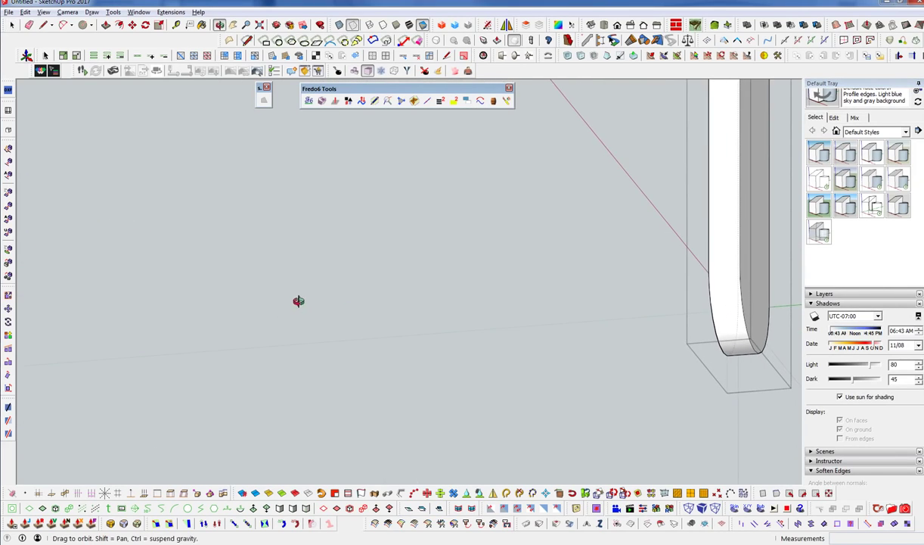
pyautogui.keyDown('shift'); pyautogui.moveTo(754, 273); pyautogui.dragTo(456, 377, button='middle'); pyautogui.keyUp('shift')
pyautogui.moveTo(374, 320); pyautogui.dragTo(739, 334, button='middle')
pyautogui.scroll(6, 369, 265)
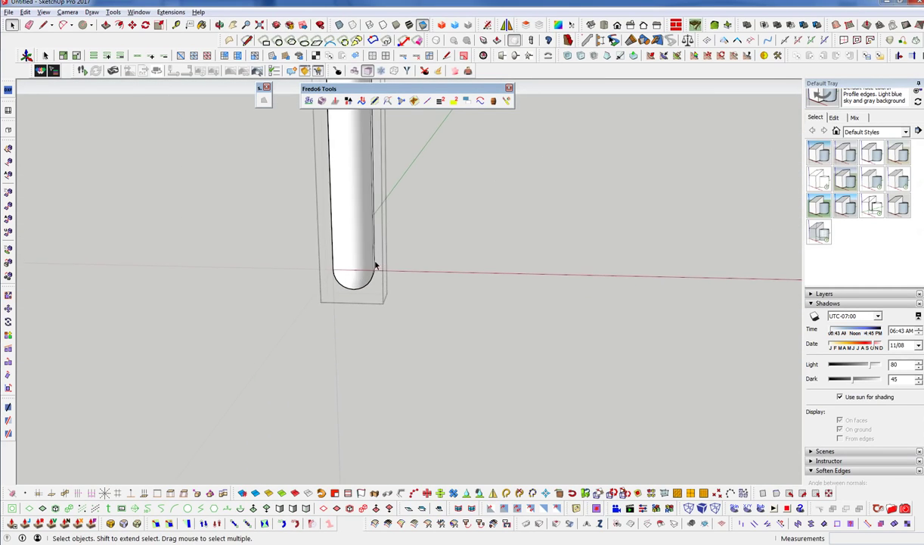
# - Display hidden geometry, select the flat cylinder face around the flute, and select the fluted panel group
pyautogui.scroll(-5, 397, 378)
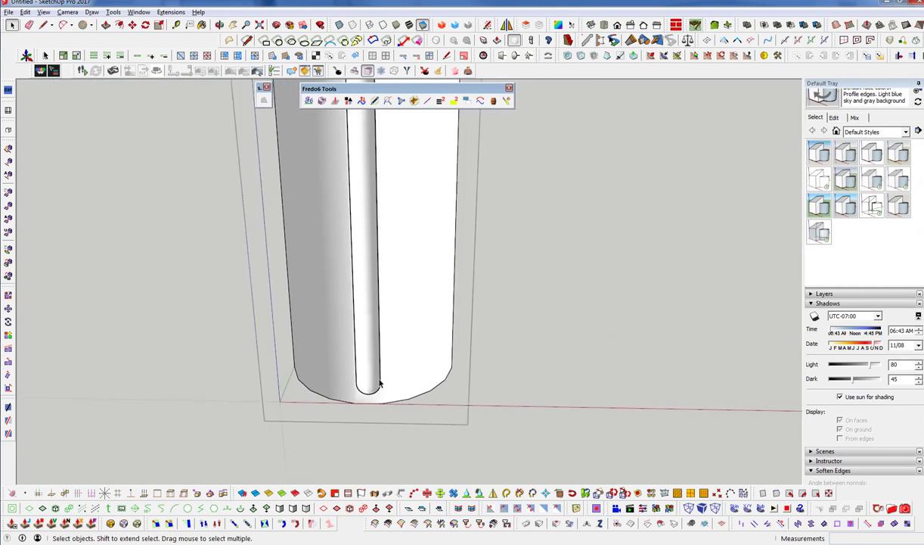
pyautogui.scroll(5, 379, 376)
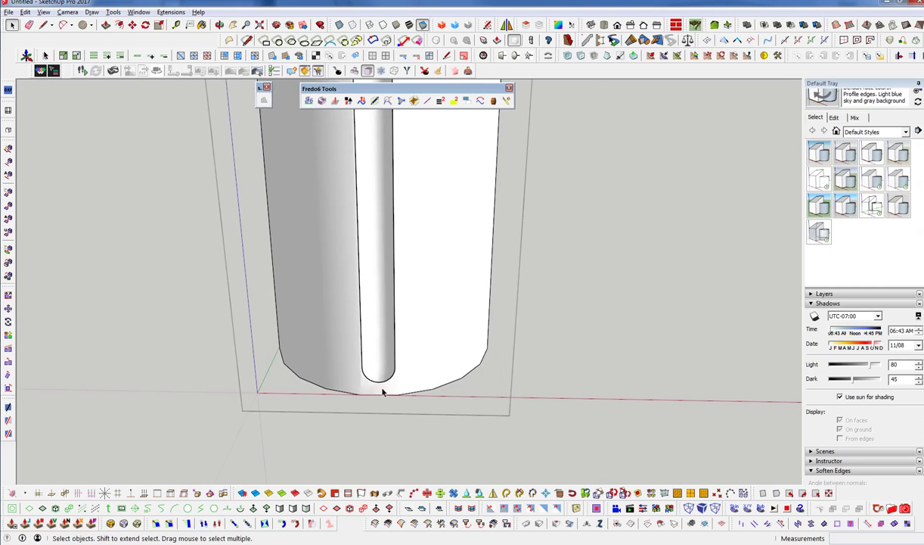
pyautogui.click(382, 383)
pyautogui.scroll(3, 385, 393)
pyautogui.scroll(2, 385, 394)
pyautogui.click(397, 355)
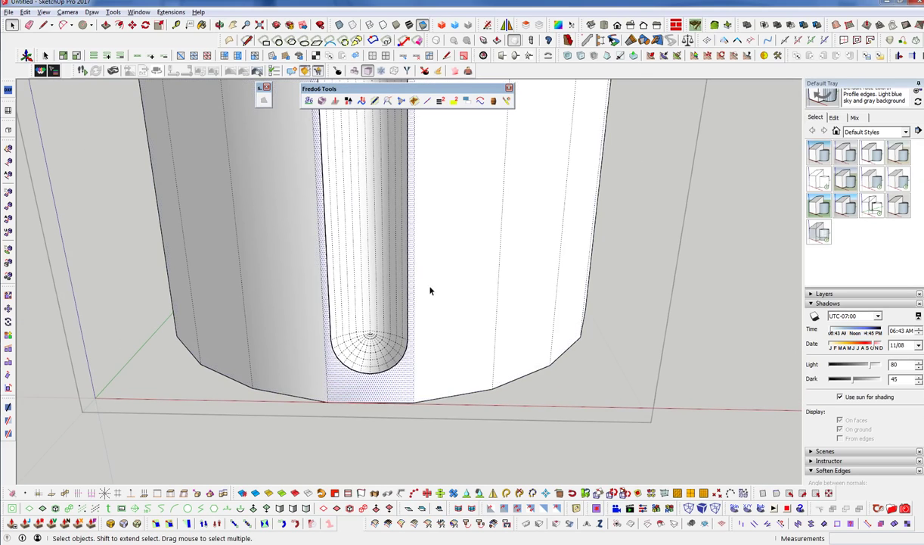
pyautogui.keyDown('shift'); pyautogui.moveTo(462, 213); pyautogui.dragTo(446, 390, button='middle'); pyautogui.keyUp('shift')
pyautogui.scroll(-9, 446, 396)
pyautogui.keyDown('shift'); pyautogui.moveTo(420, 189); pyautogui.dragTo(417, 236, button='middle'); pyautogui.keyUp('shift')
pyautogui.scroll(5, 401, 261)
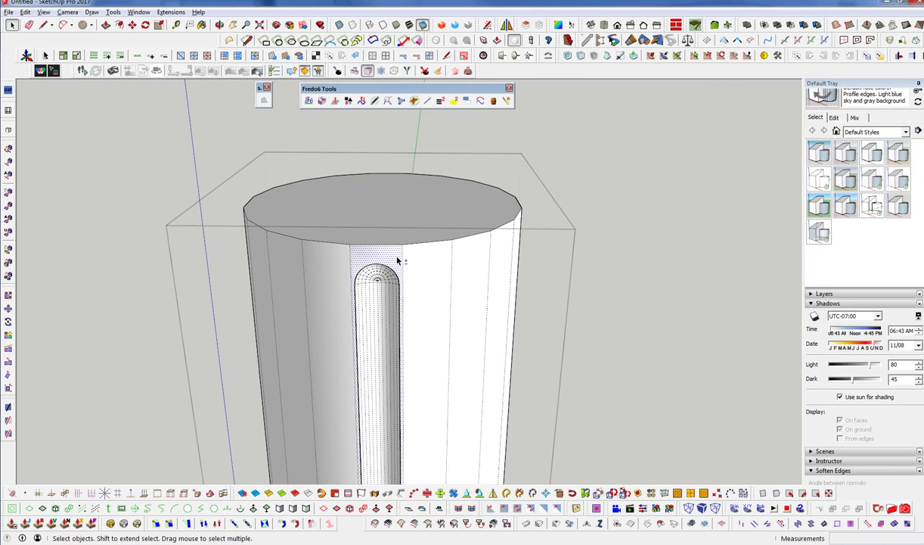
pyautogui.click(399, 260)
pyautogui.moveTo(443, 305); pyautogui.dragTo(469, 329, button='middle')
pyautogui.click(427, 321)
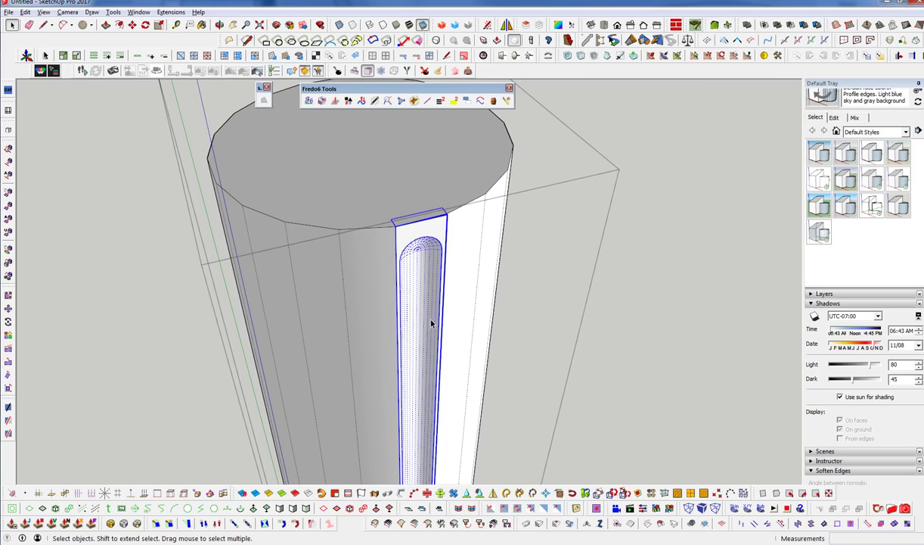
# - Open the fluted panel group and place its axes at the front face's upper corner, with the red axis along the upper edge
pyautogui.moveTo(447, 282); pyautogui.dragTo(400, 392, button='middle')
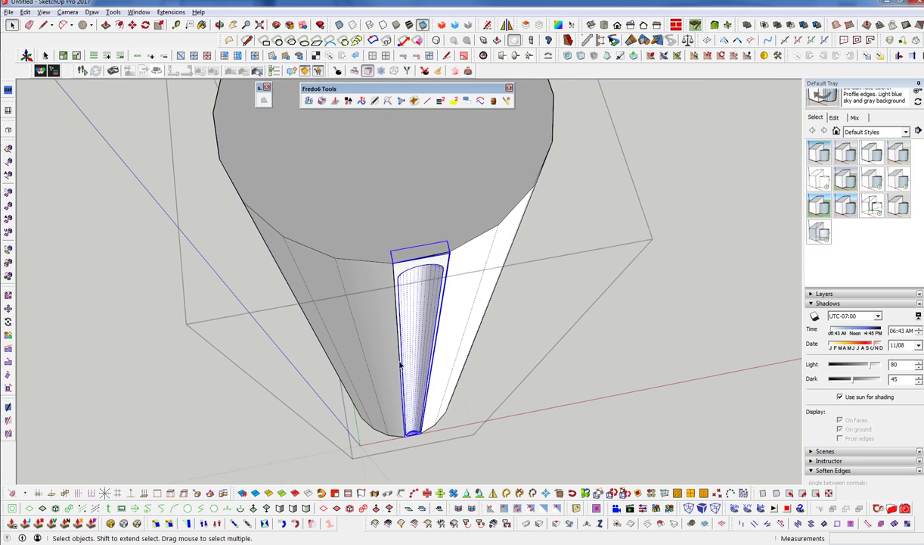
pyautogui.doubleClick(404, 268)
pyautogui.moveTo(407, 264); pyautogui.dragTo(422, 158, button='middle')
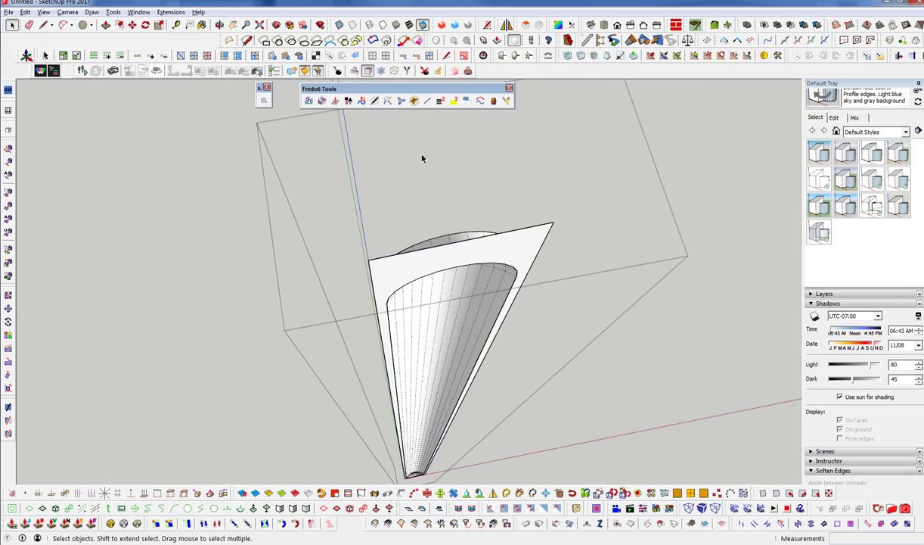
pyautogui.click(112, 12)
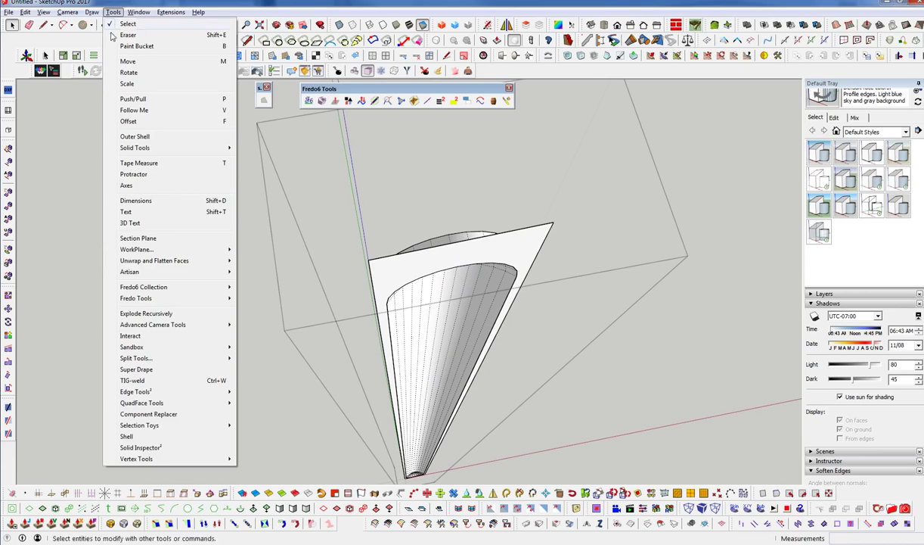
pyautogui.click(130, 181)
pyautogui.click(369, 260)
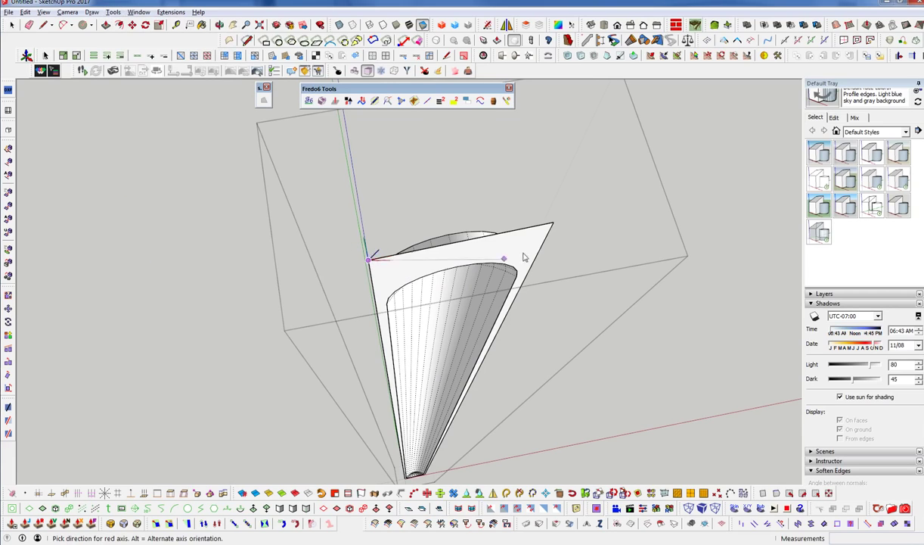
pyautogui.click(553, 224)
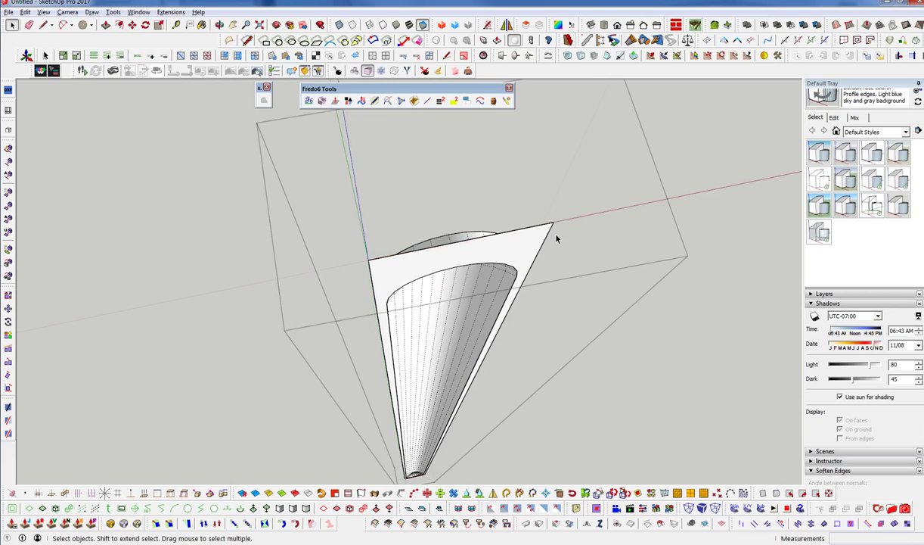
pyautogui.click(628, 327)
# - Select the cylinder's round top face and mark its center with a construction point
pyautogui.click(487, 254)
pyautogui.moveTo(460, 259); pyautogui.dragTo(464, 286, button='middle')
pyautogui.click(464, 285)
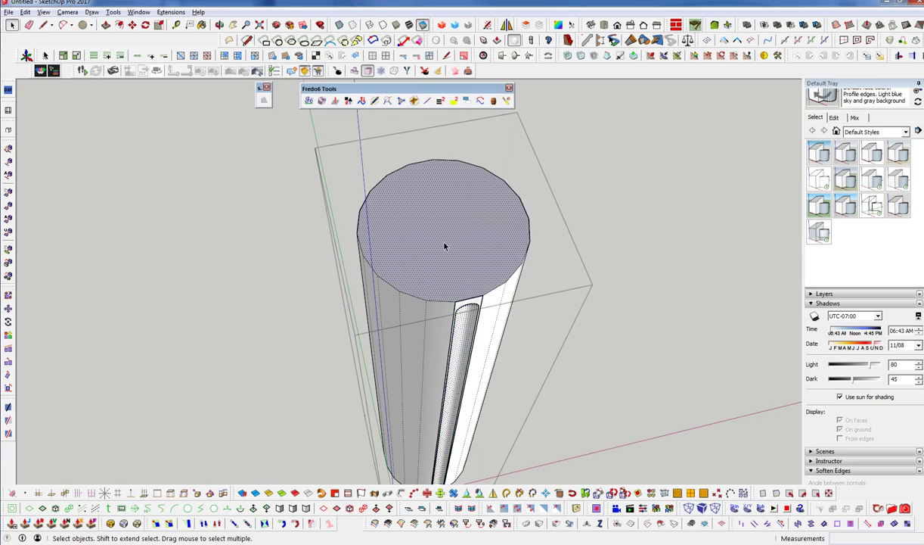
pyautogui.click(169, 12)
# - Rotate a copy of the fluted panel group 18 degrees about the top face's center and repeat it as 19 copies
pyautogui.click(476, 324)
pyautogui.scroll(3, 484, 299)
pyautogui.press('q')
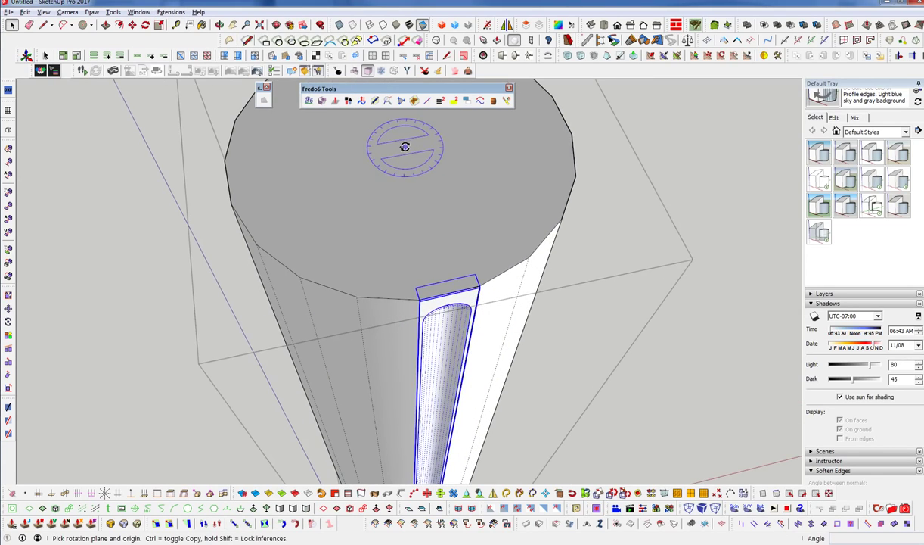
pyautogui.scroll(3, 477, 297)
pyautogui.click(443, 261)
pyautogui.moveTo(442, 262); pyautogui.dragTo(450, 266)
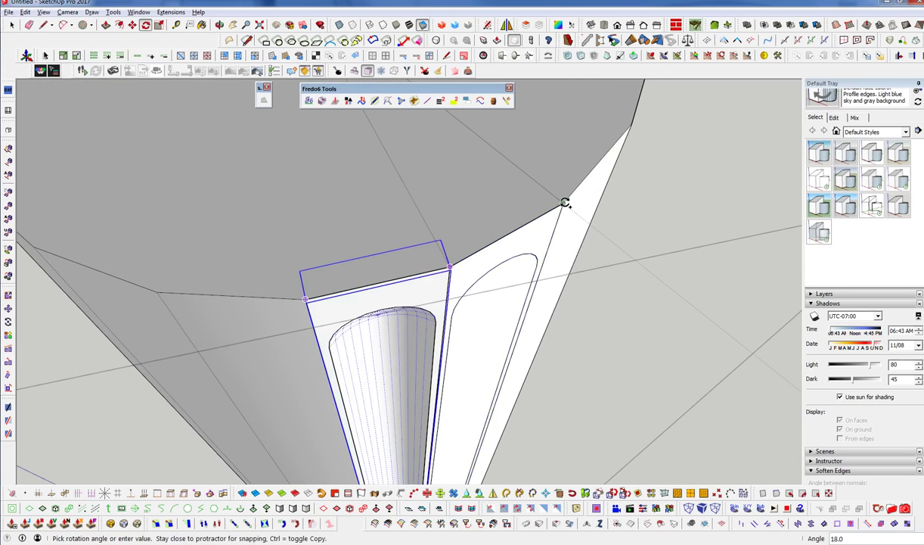
pyautogui.click(563, 206)
pyautogui.scroll(-5, 474, 295)
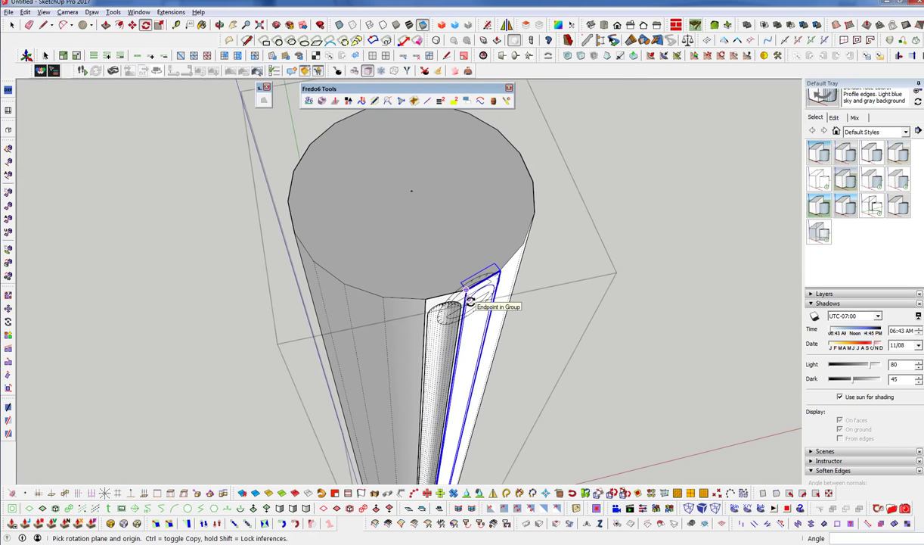
pyautogui.write('19x')
pyautogui.press('Return')
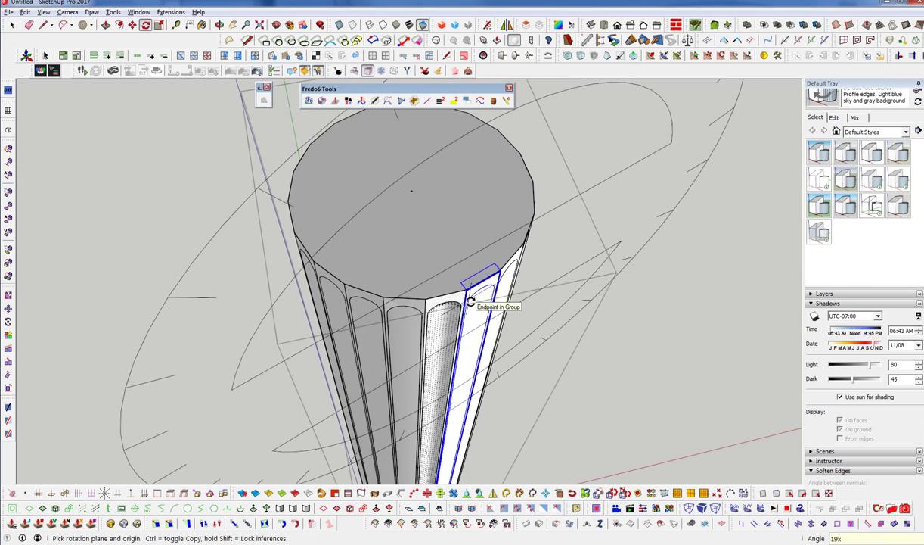
# - Select all connected geometry of the original plain cylinder inside the ring of panels and delete it
pyautogui.press('space')
pyautogui.scroll(-3, 394, 244)
pyautogui.scroll(-2, 399, 244)
pyautogui.tripleClick(415, 235)
pyautogui.click(414, 234)
pyautogui.press('Delete')
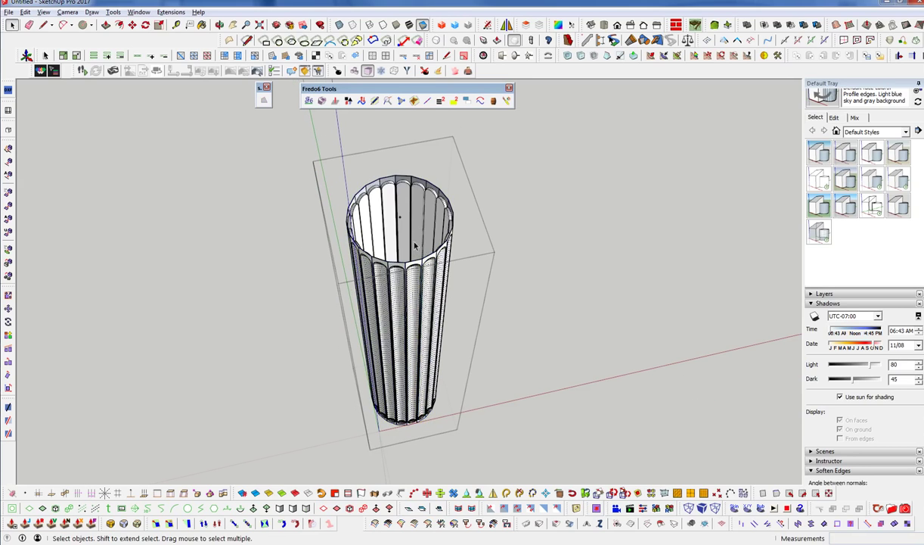
# - Examine the ring of fluted panels from several angles and turn off the hidden geometry display
pyautogui.scroll(3, 427, 284)
pyautogui.moveTo(437, 284); pyautogui.dragTo(391, 198, button='middle')
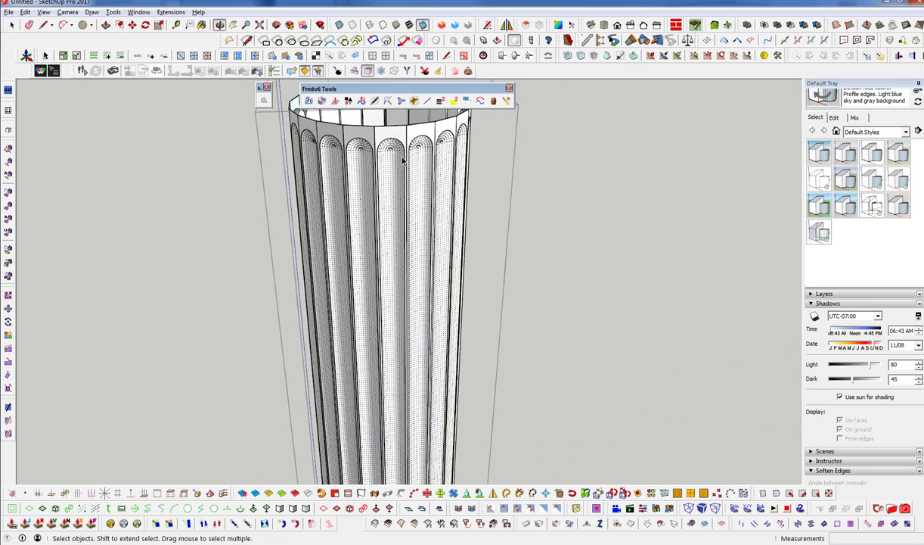
pyautogui.scroll(-2, 376, 244)
pyautogui.moveTo(392, 306); pyautogui.dragTo(361, 344, button='middle')
pyautogui.scroll(-3, 360, 345)
pyautogui.scroll(1, 365, 198)
pyautogui.scroll(2, 366, 201)
pyautogui.moveTo(363, 303); pyautogui.dragTo(429, 253, button='middle')
pyautogui.scroll(-2, 372, 220)
pyautogui.scroll(2, 357, 161)
pyautogui.scroll(1, 363, 173)
pyautogui.moveTo(290, 231); pyautogui.dragTo(371, 136, button='middle')
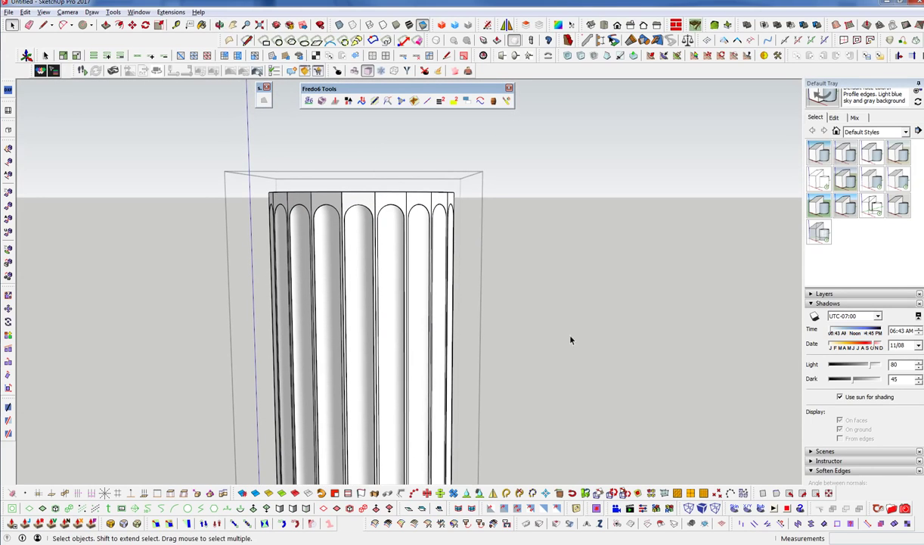
# - Select one fluted panel group and convert all of its group copies into components
pyautogui.click(278, 261)
pyautogui.moveTo(374, 255); pyautogui.dragTo(270, 319, button='middle')
pyautogui.moveTo(333, 261); pyautogui.dragTo(280, 184, button='middle')
pyautogui.scroll(5, 835, 147)
pyautogui.click(401, 283)
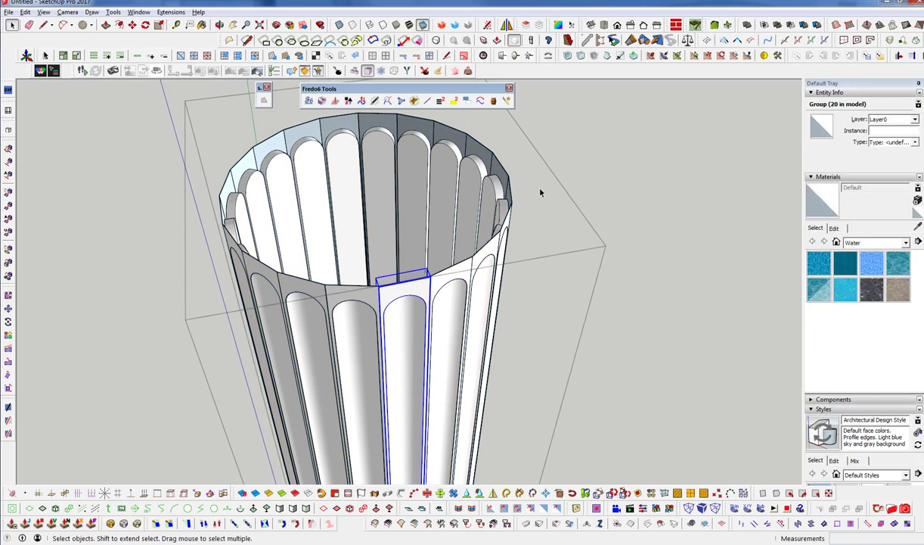
pyautogui.rightClick(388, 299)
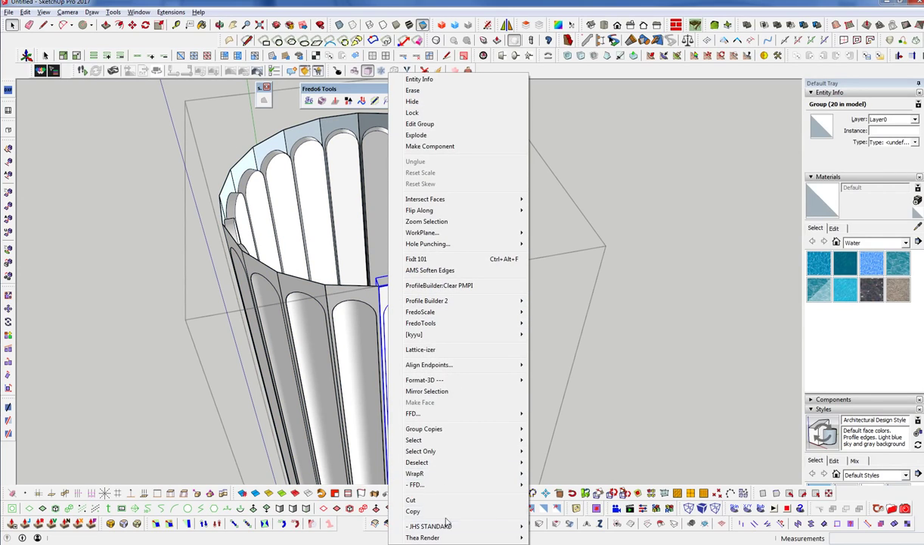
pyautogui.moveTo(454, 429)
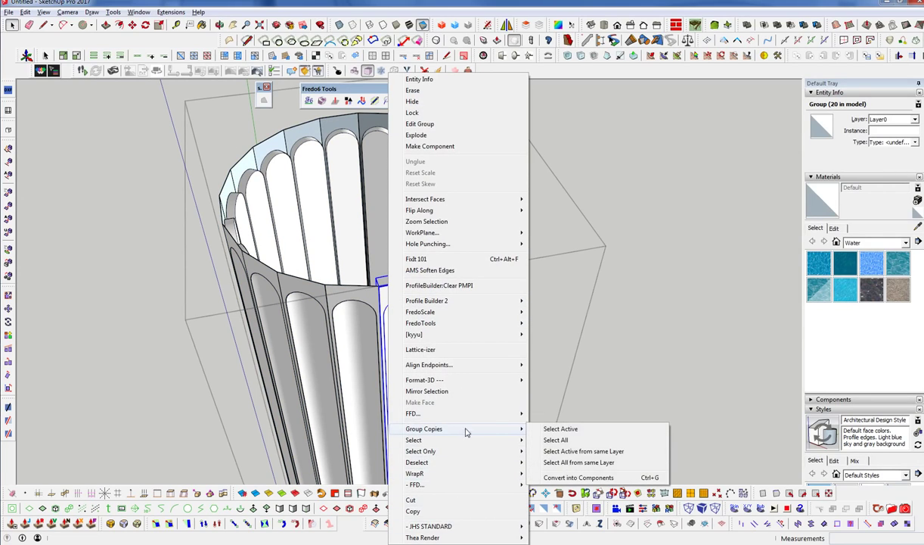
pyautogui.click(572, 475)
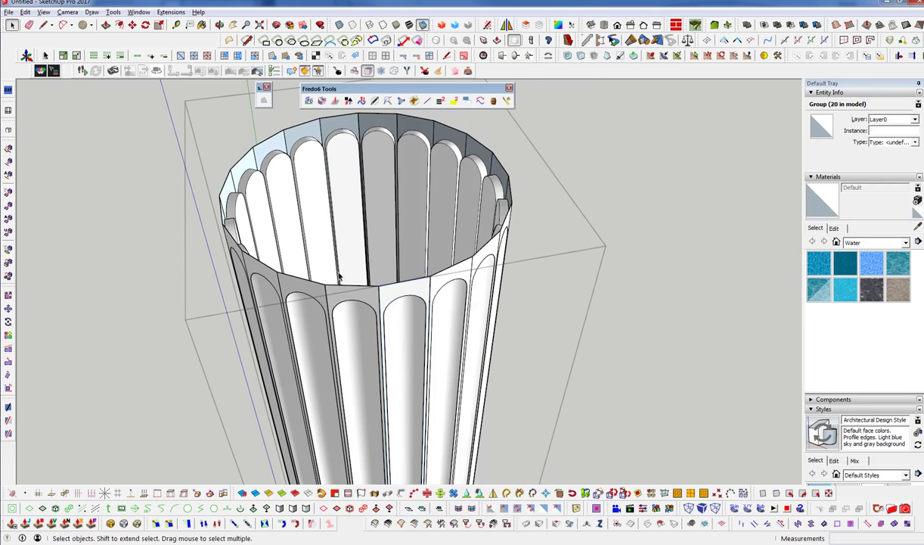
pyautogui.moveTo(413, 300); pyautogui.dragTo(422, 261, button='middle')
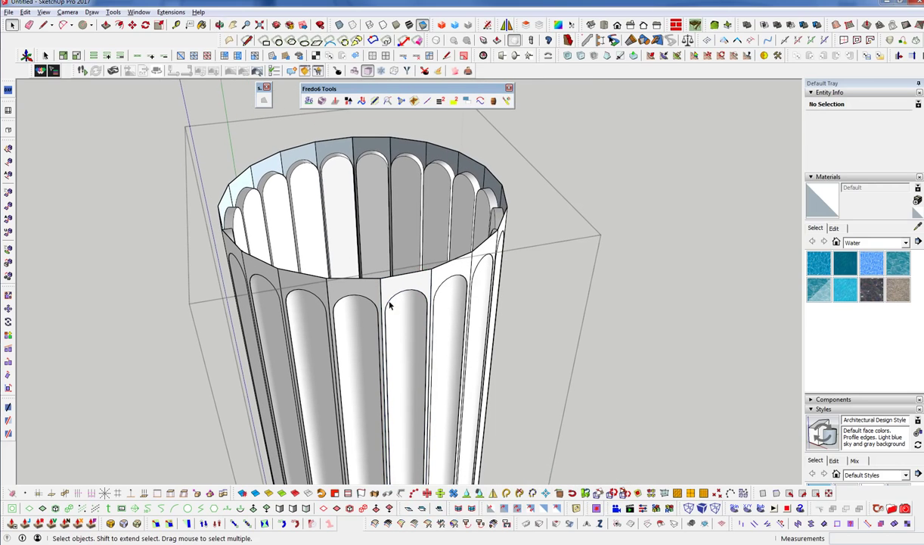
pyautogui.moveTo(413, 305); pyautogui.dragTo(400, 291, button='middle')
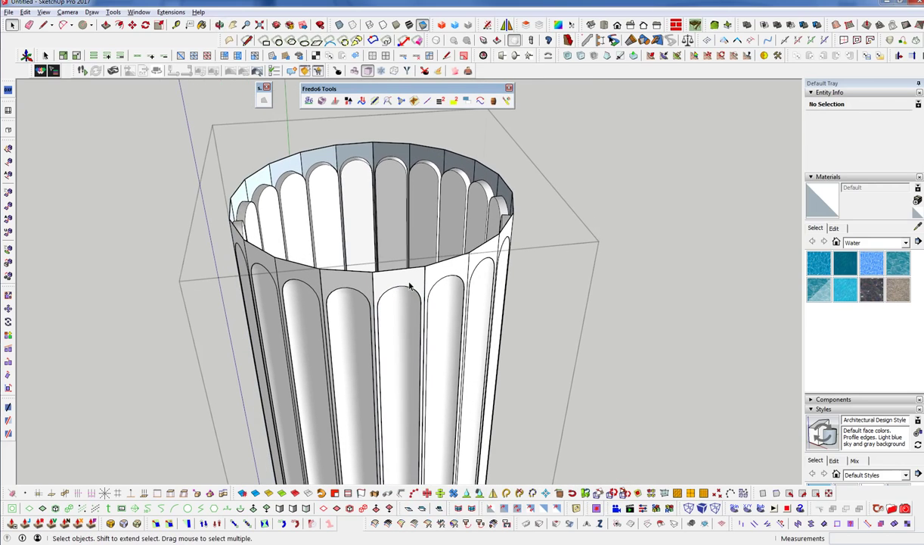
pyautogui.scroll(-4, 438, 280)
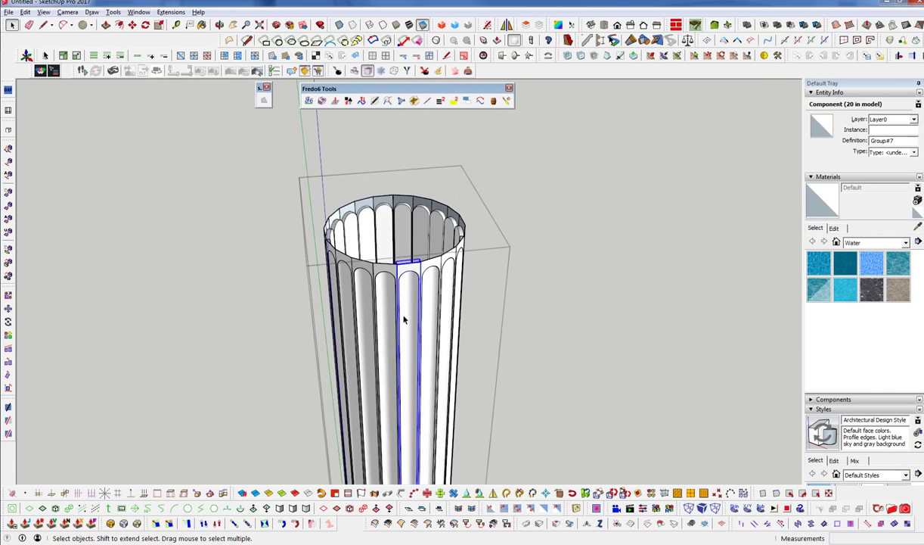
# - Select all fluted panels and taper the column's upper end slightly inward about its center with FredoScale Box Tapering
pyautogui.moveTo(402, 314); pyautogui.dragTo(283, 279, button='middle')
pyautogui.hotkey('ctrl', 'a')
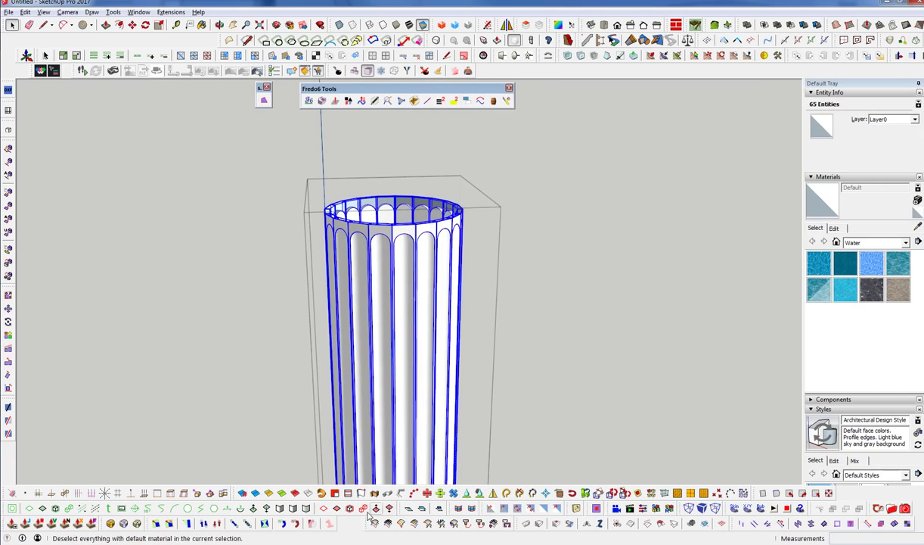
pyautogui.moveTo(143, 523); pyautogui.dragTo(506, 142)
pyautogui.click(514, 142)
pyautogui.moveTo(384, 242); pyautogui.dragTo(398, 397, button='middle')
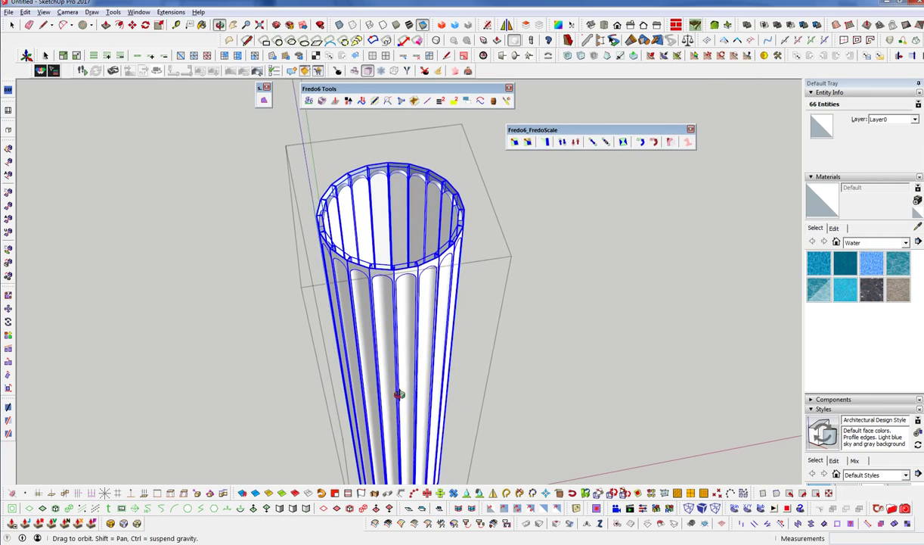
pyautogui.scroll(2, 443, 150)
pyautogui.click(445, 149)
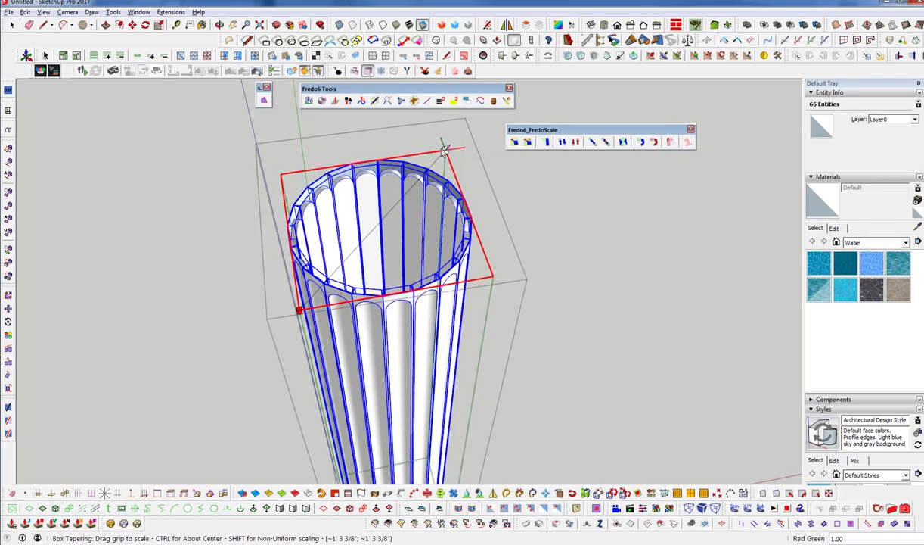
pyautogui.moveTo(432, 162)
pyautogui.mouseDown()
pyautogui.moveTo(393, 170)
pyautogui.moveTo(437, 160)
pyautogui.mouseUp()
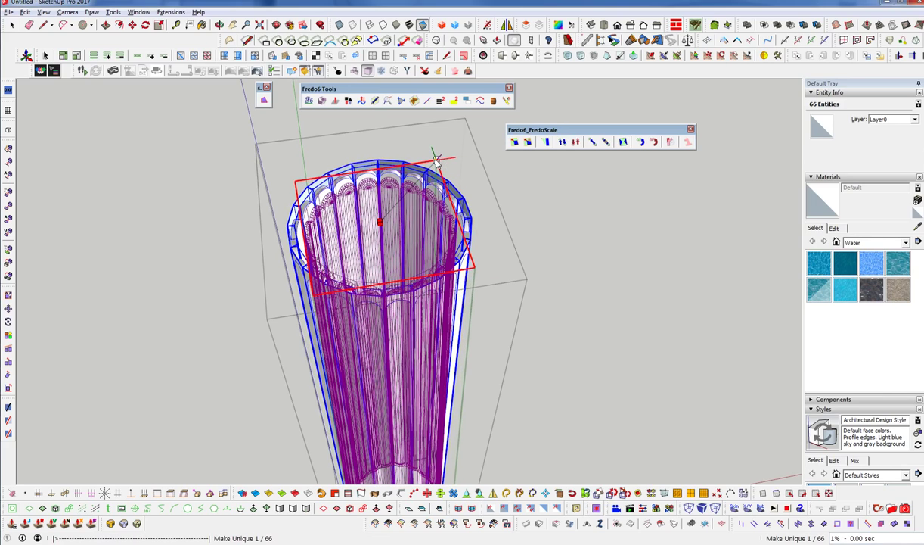
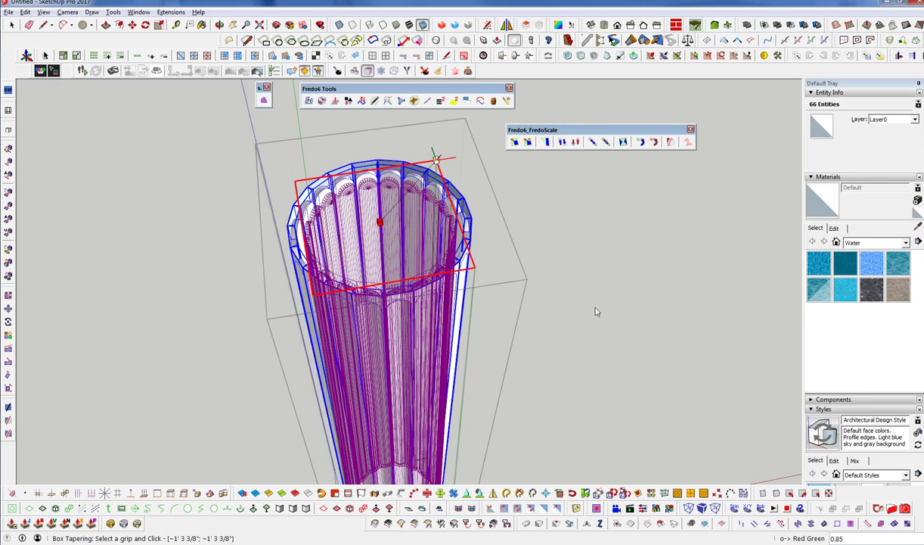
# - Recover the model by opening AutoSave_Untitled_113.skp and dismiss the crash error report without sending it
pyautogui.moveTo(596, 308); pyautogui.dragTo(540, 258, button='middle')
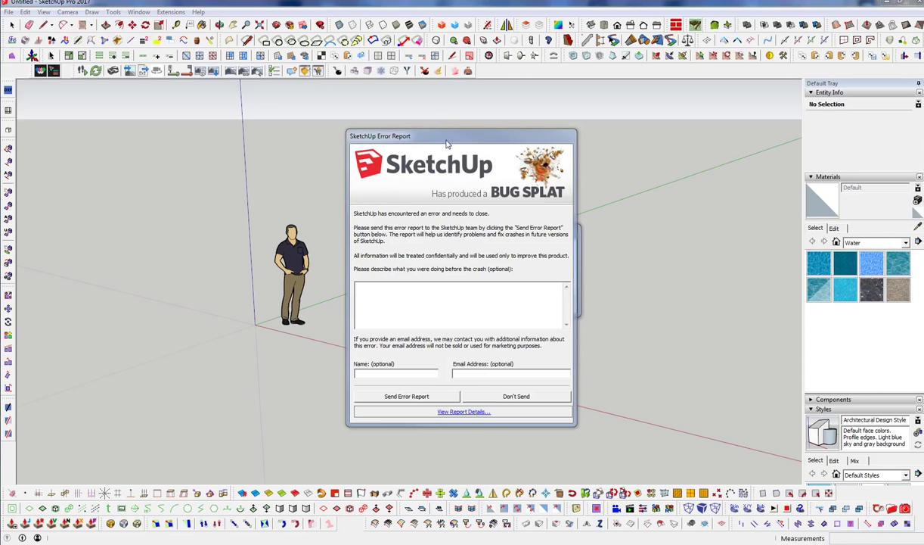
pyautogui.moveTo(452, 145); pyautogui.dragTo(219, 146)
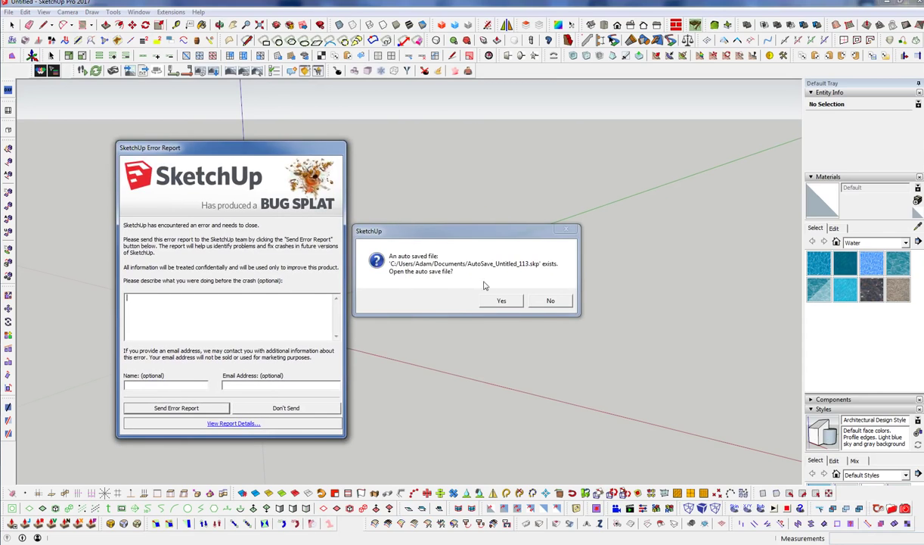
pyautogui.click(502, 301)
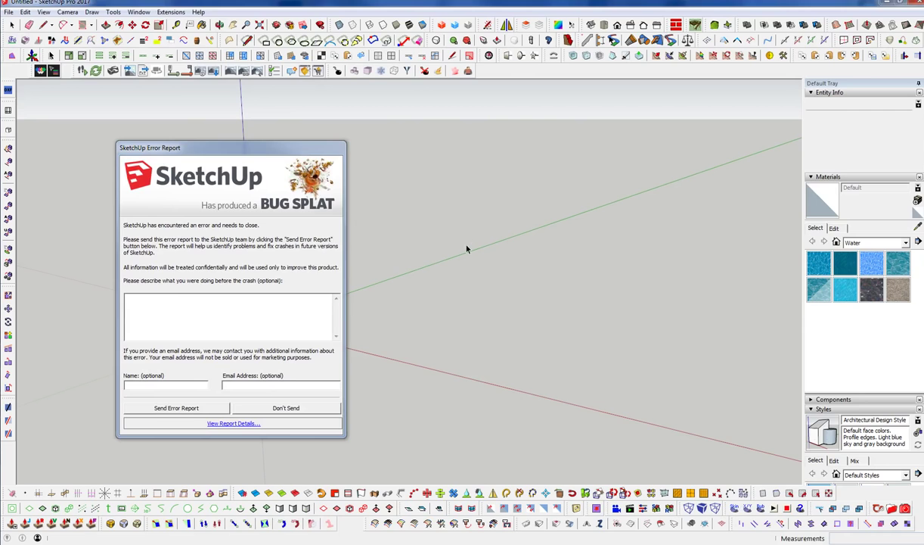
pyautogui.click(291, 407)
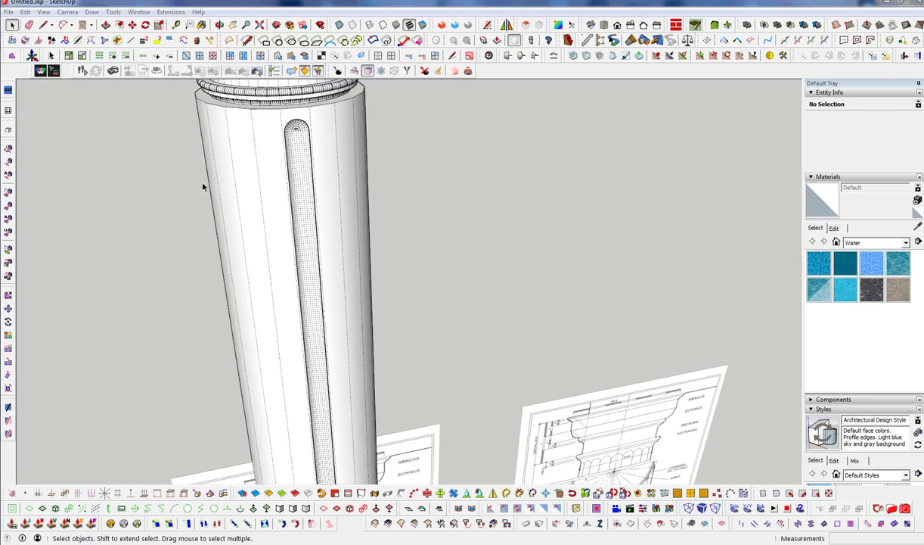
# - Open the column shaft group for editing, isolated from the capital and base
pyautogui.scroll(-3, 323, 189)
pyautogui.doubleClick(317, 209)
pyautogui.moveTo(306, 201); pyautogui.dragTo(343, 242, button='middle')
pyautogui.click(342, 196)
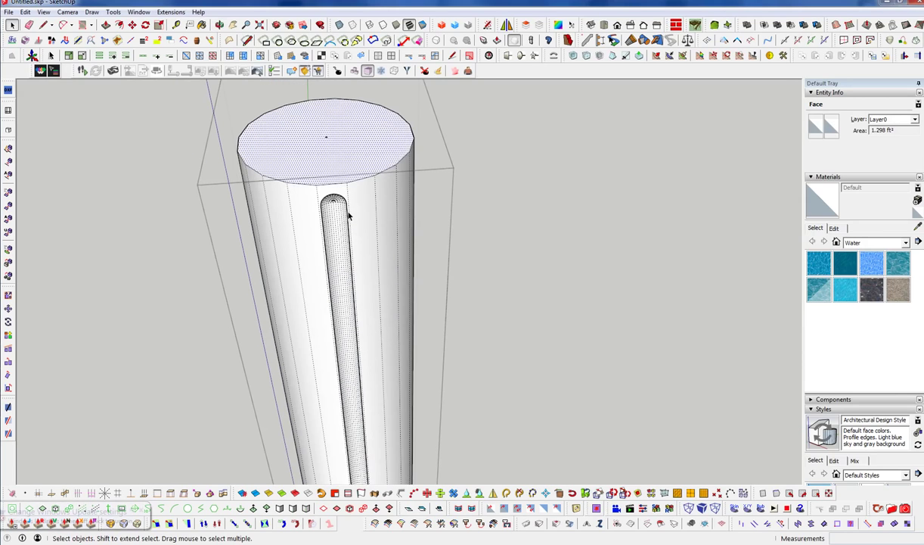
# - Group the flat cylinder face surrounding the flute together with its boundary edges
pyautogui.click(348, 253)
pyautogui.scroll(2, 331, 224)
pyautogui.click(331, 223)
pyautogui.scroll(1, 338, 150)
pyautogui.scroll(2, 344, 199)
pyautogui.doubleClick(346, 193)
pyautogui.hotkey('ctrl', 'g')
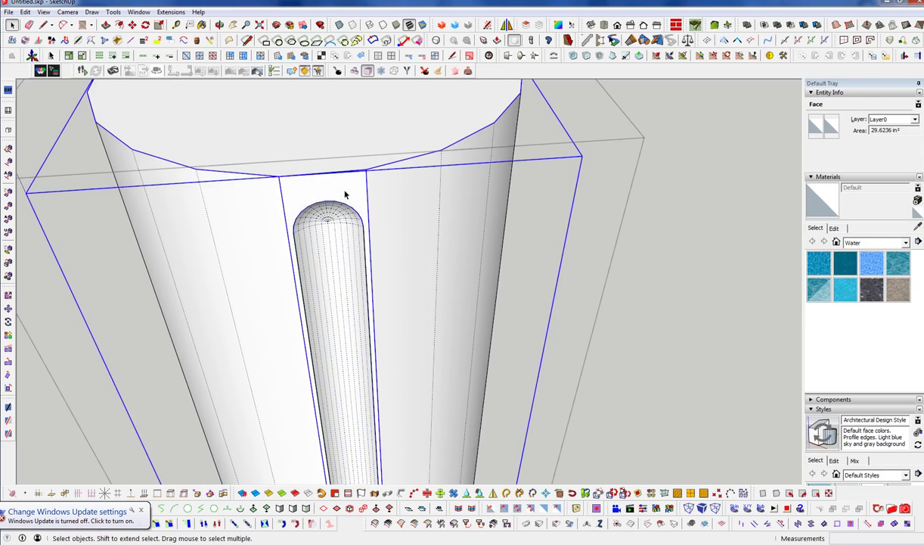
pyautogui.doubleClick(346, 192)
pyautogui.click(344, 190)
pyautogui.press('Escape')
pyautogui.scroll(-2, 342, 219)
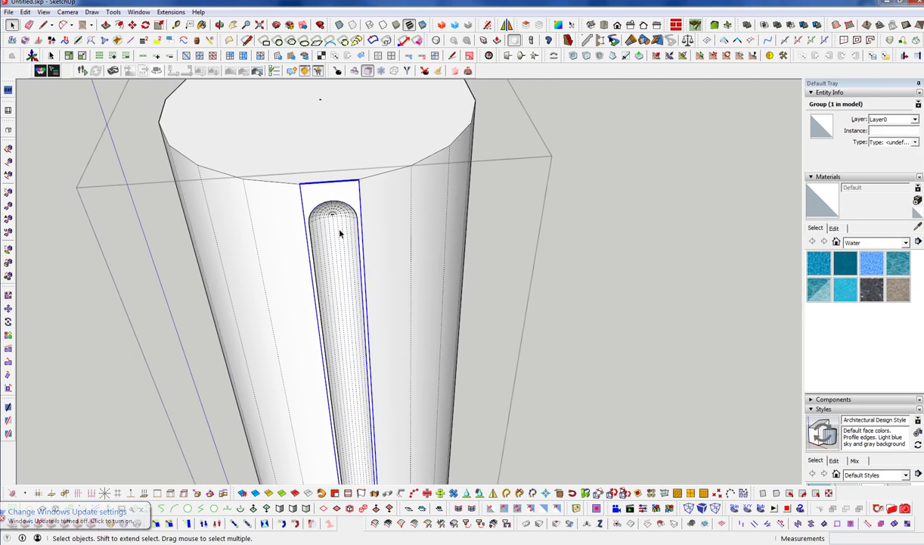
# - Combine the grouped face and the flute group into one single fluted panel group
pyautogui.keyDown('shift'); pyautogui.click(338, 233); pyautogui.keyUp('shift')
pyautogui.scroll(-2, 384, 239)
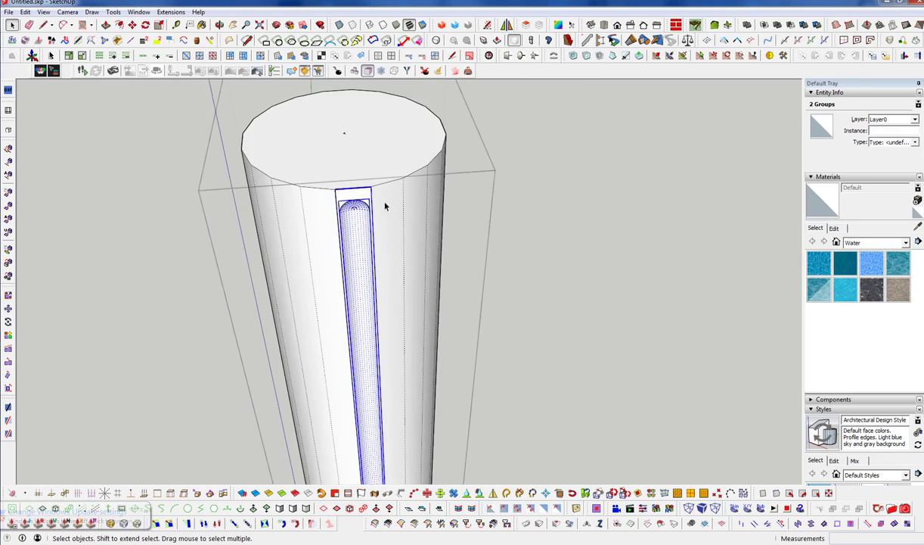
pyautogui.keyDown('shift'); pyautogui.click(361, 229); pyautogui.keyUp('shift')
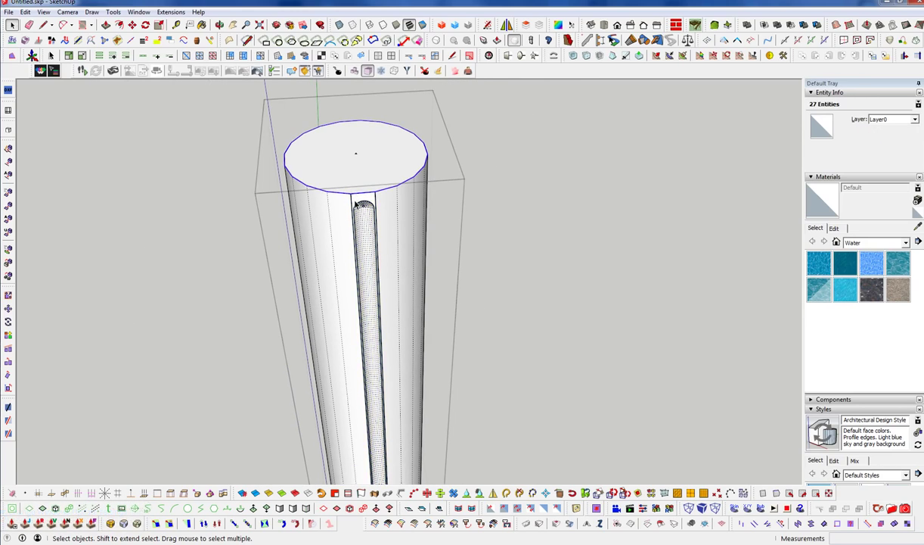
pyautogui.press('Delete')
pyautogui.click(373, 265)
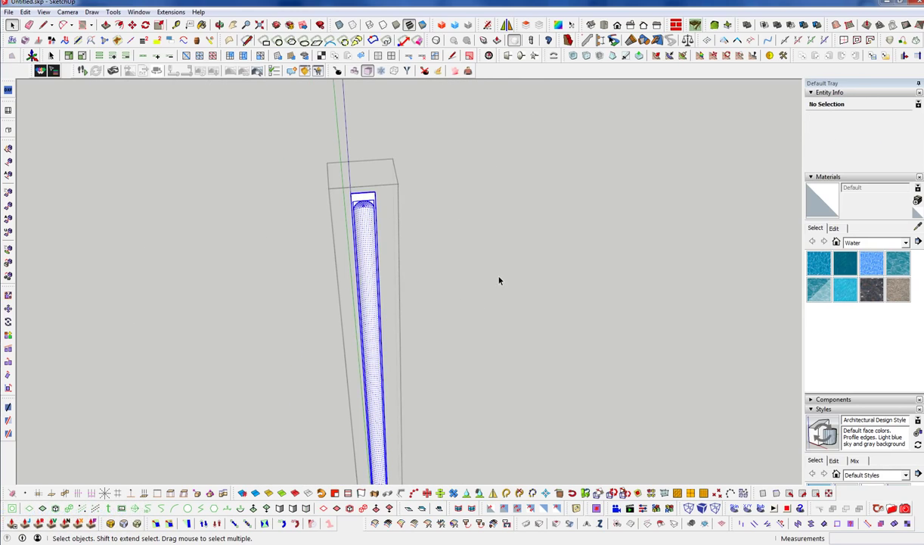
pyautogui.press('x')
pyautogui.scroll(3, 361, 204)
pyautogui.hotkey('ctrl', 'z')
pyautogui.hotkey('ctrl', 'z')
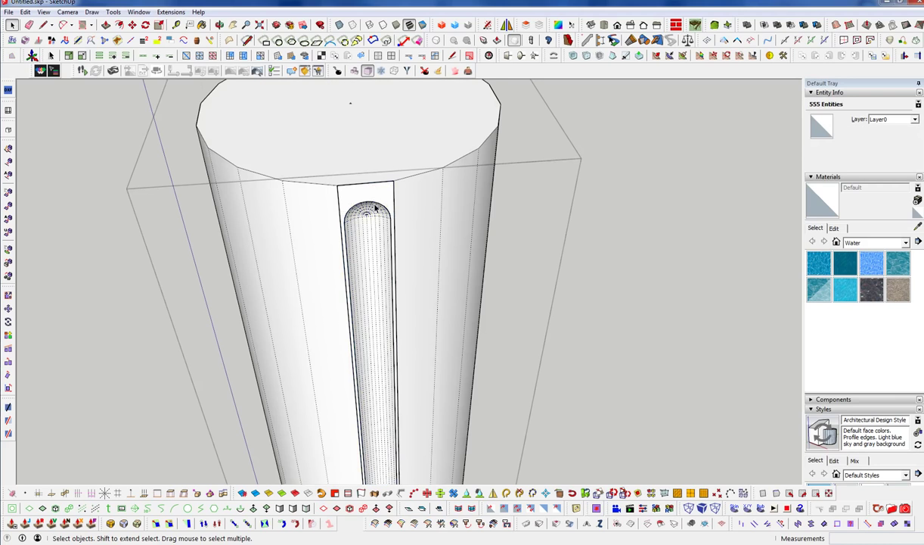
# - Open the fluted panel group and place its axes at an upper corner, with the red axis along the upper edge
pyautogui.click(396, 225)
pyautogui.moveTo(394, 183); pyautogui.dragTo(355, 271, button='middle')
pyautogui.doubleClick(356, 271)
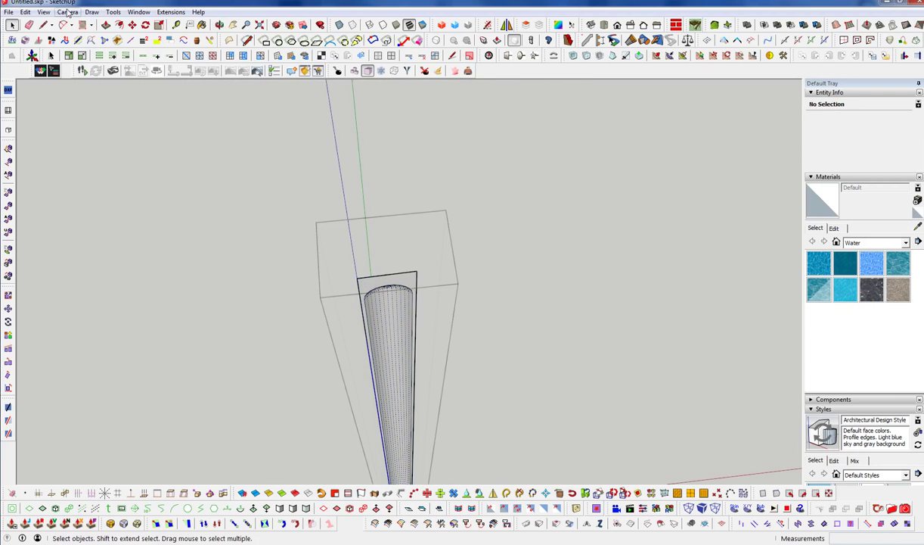
pyautogui.click(112, 12)
pyautogui.click(146, 187)
pyautogui.scroll(3, 347, 265)
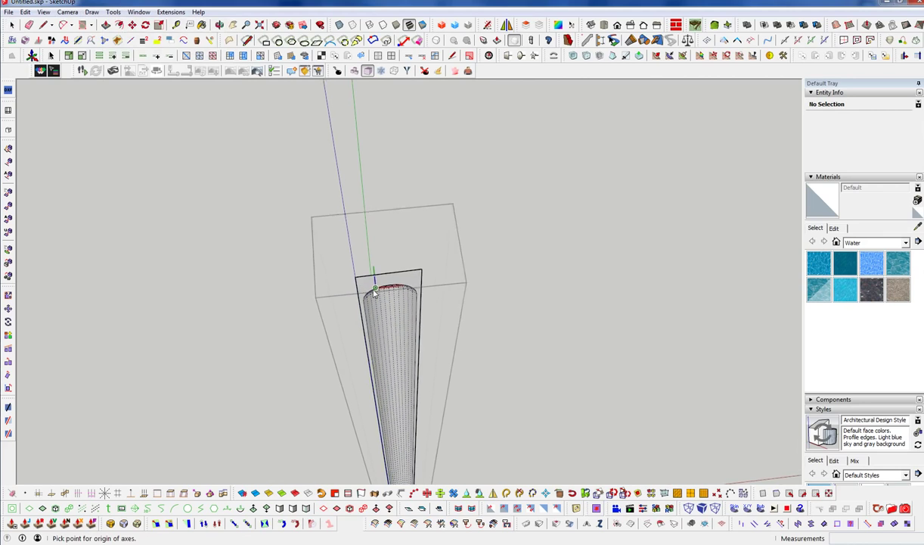
pyautogui.click(345, 270)
pyautogui.scroll(3, 448, 261)
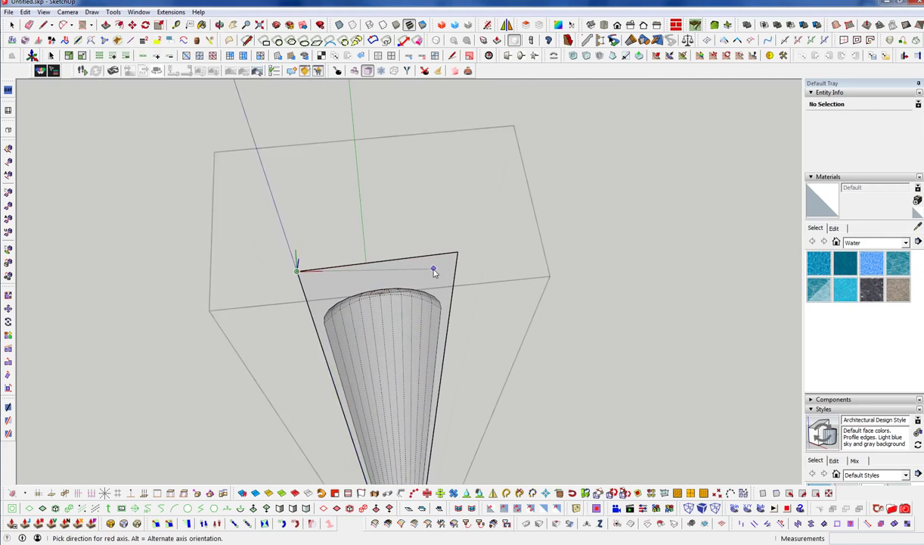
pyautogui.click(464, 250)
pyautogui.click(456, 256)
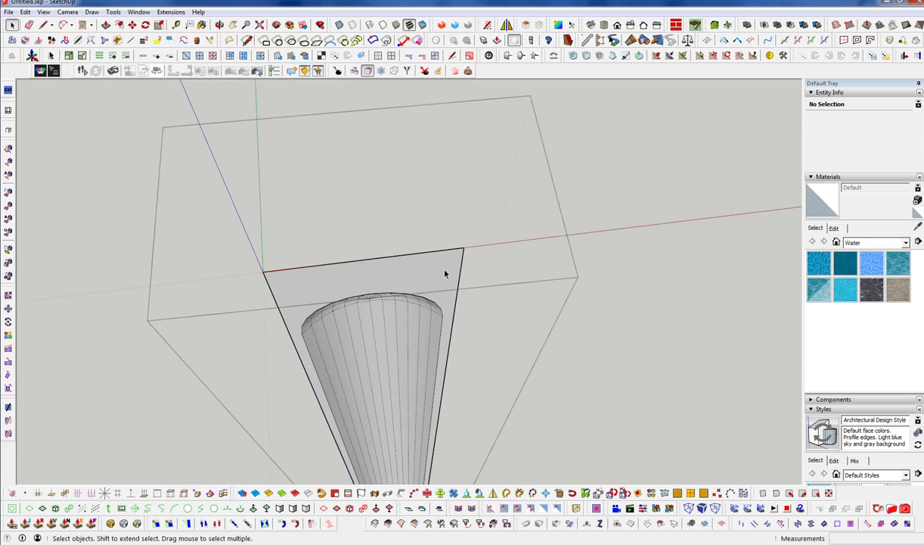
# - Rotate a copy of the fluted panel group about the cylinder's center from one upper panel corner to the other
pyautogui.scroll(-3, 423, 278)
pyautogui.scroll(5, 385, 304)
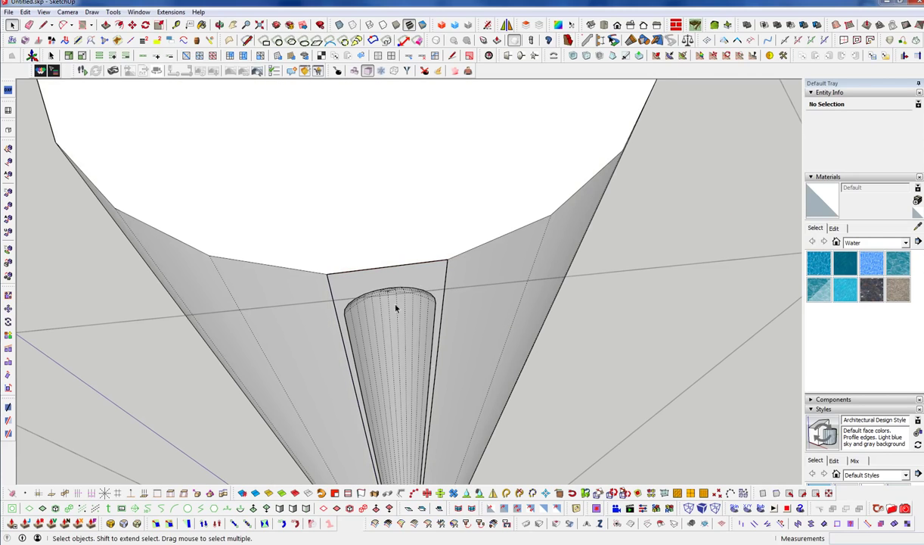
pyautogui.click(394, 313)
pyautogui.scroll(-3, 378, 318)
pyautogui.scroll(-3, 357, 320)
pyautogui.press('q')
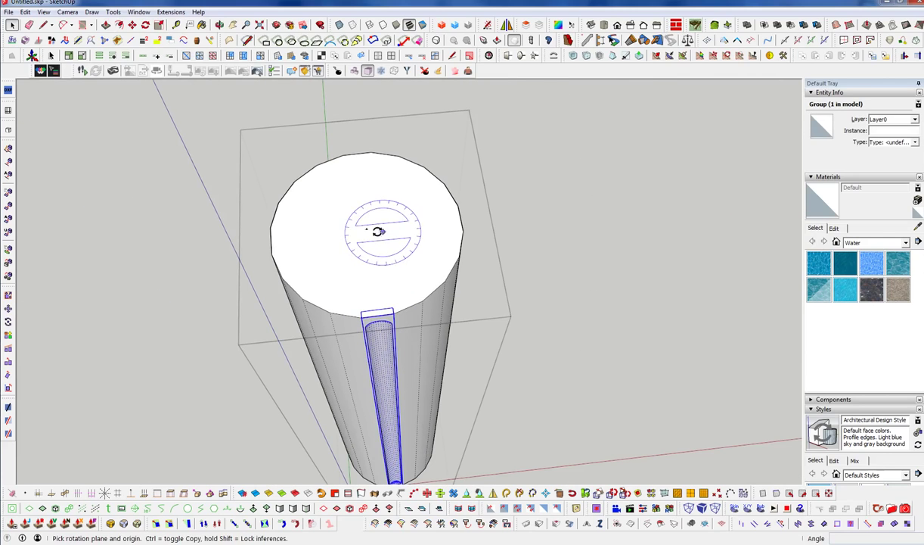
pyautogui.click(367, 229)
pyautogui.scroll(4, 399, 333)
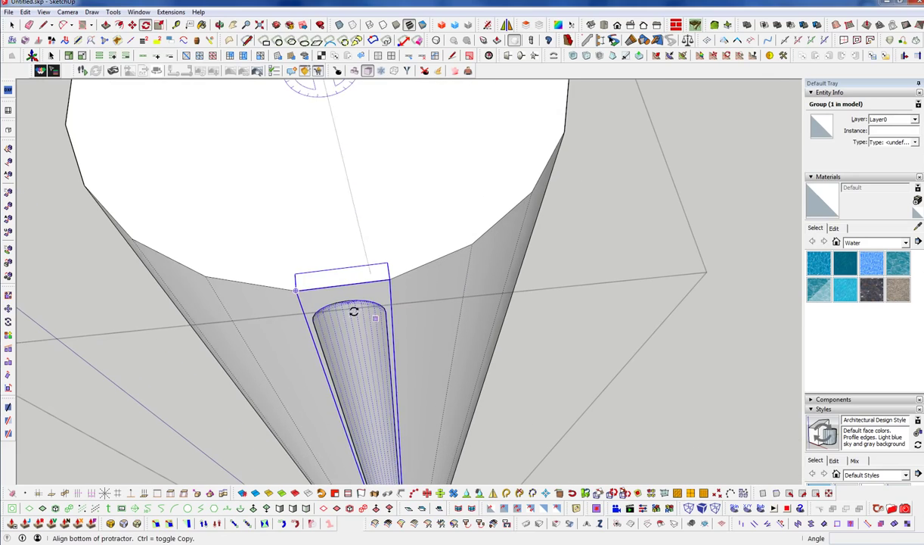
pyautogui.click(294, 289)
pyautogui.press('ctrl')
pyautogui.click(392, 277)
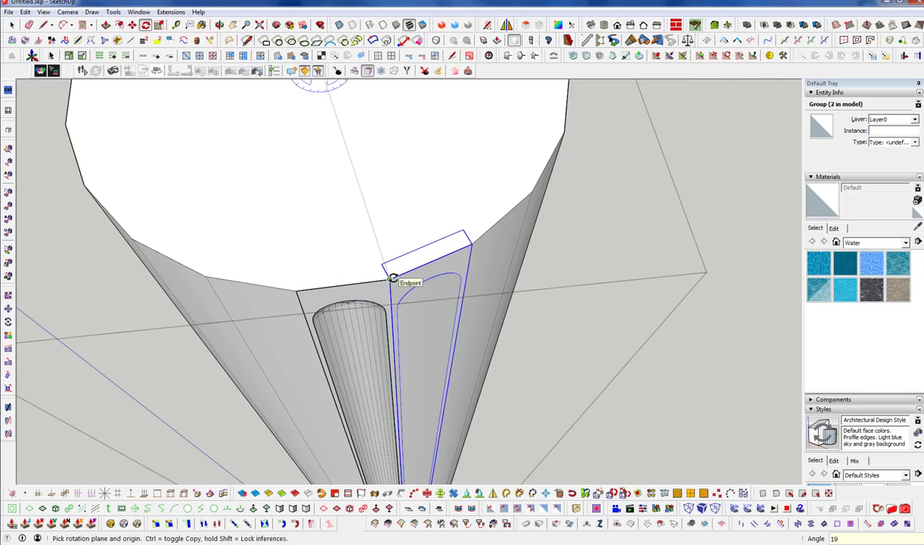
# - Repeat the rotated panel copy 19 times around the cylinder with 19x
pyautogui.write('19x')
pyautogui.press('Return')
pyautogui.press('space')
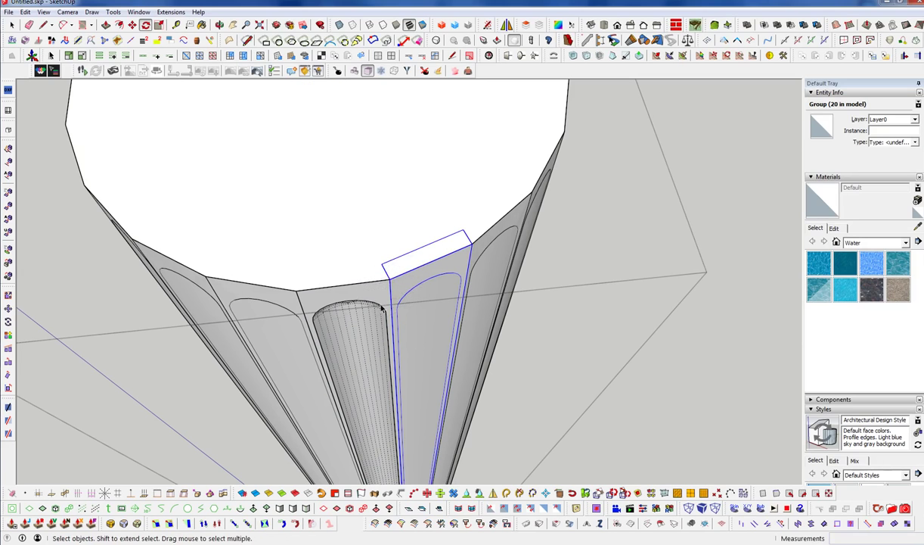
# - Select the original plain cylinder geometry inside the ring of panels and delete it
pyautogui.click(351, 222)
pyautogui.scroll(-5, 343, 323)
pyautogui.press('Delete')
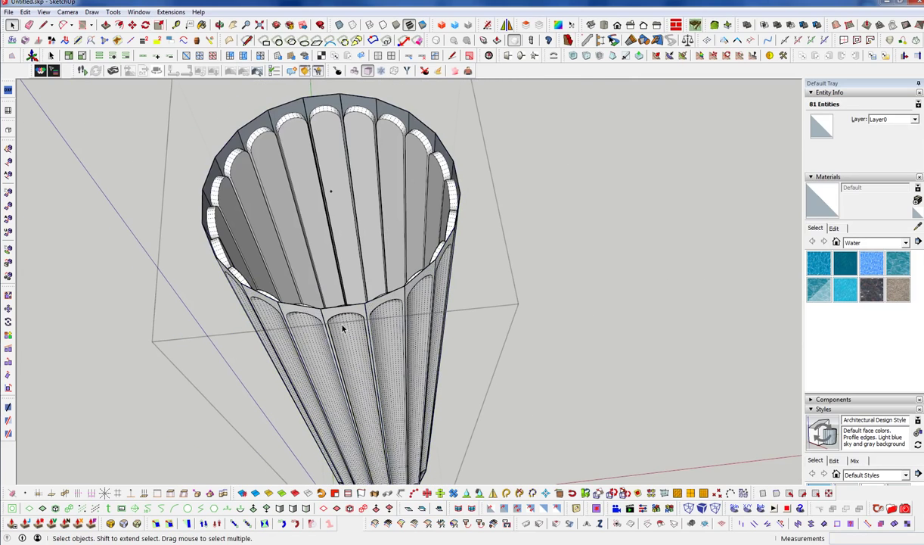
pyautogui.moveTo(393, 378); pyautogui.dragTo(372, 288, button='middle')
# - Select all fluted panels, explode them into loose geometry and soften the vertical seams between them
pyautogui.hotkey('ctrl', 'a')
pyautogui.scroll(6, 404, 227)
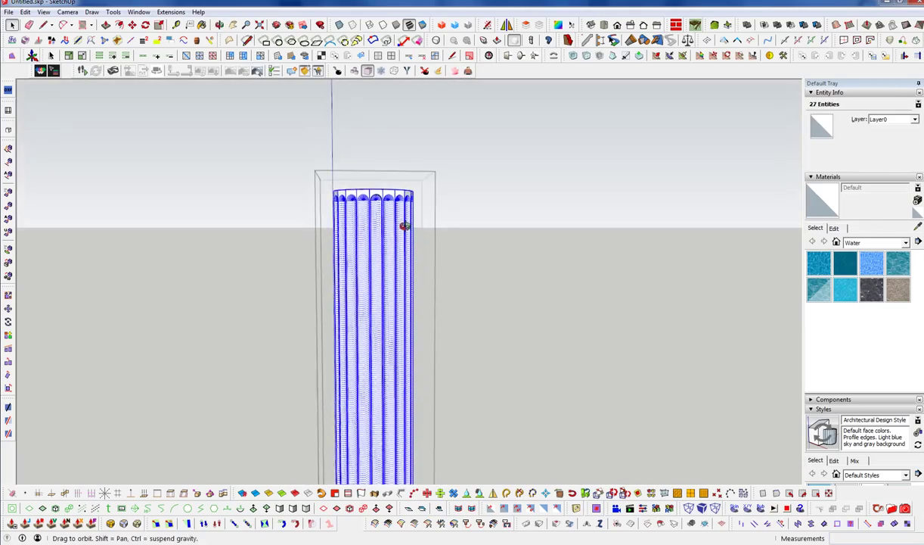
pyautogui.scroll(3, 409, 199)
pyautogui.moveTo(363, 117); pyautogui.dragTo(405, 321, button='middle')
pyautogui.scroll(-5, 373, 329)
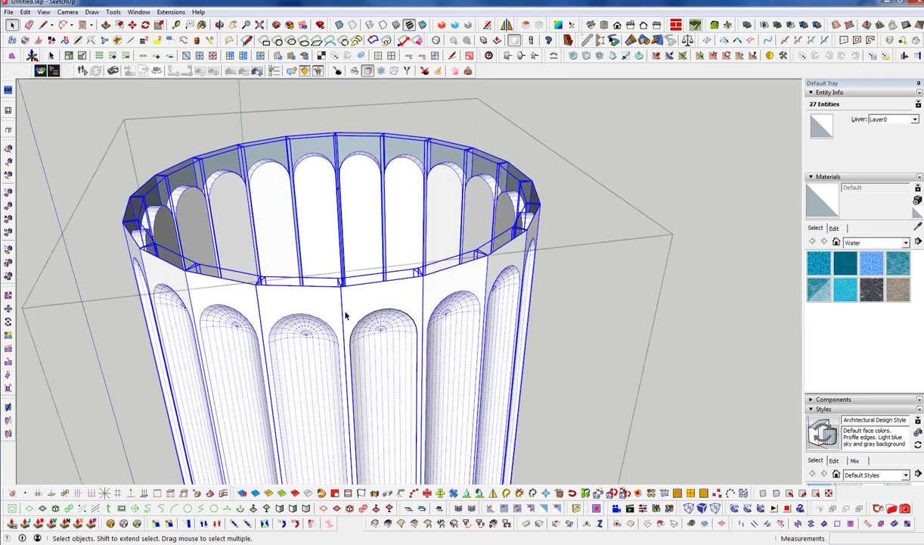
pyautogui.moveTo(318, 288); pyautogui.dragTo(357, 233, button='middle')
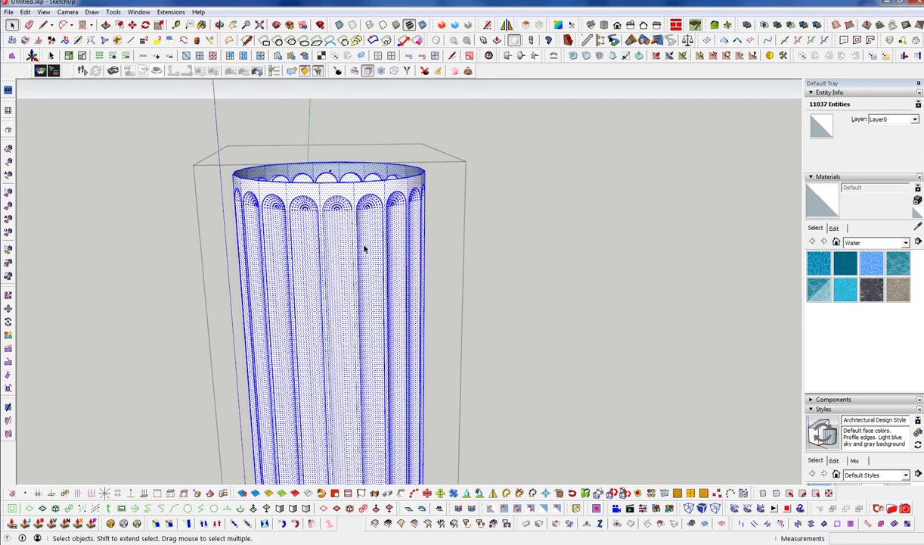
pyautogui.moveTo(363, 248); pyautogui.dragTo(375, 244, button='middle')
# - Clear the selection and turn off the hidden geometry display on the fluted shaft
pyautogui.hotkey('ctrl', 't')
pyautogui.scroll(-5, 347, 209)
pyautogui.moveTo(347, 284); pyautogui.dragTo(373, 227, button='middle')
pyautogui.scroll(3, 348, 105)
pyautogui.scroll(-3, 347, 105)
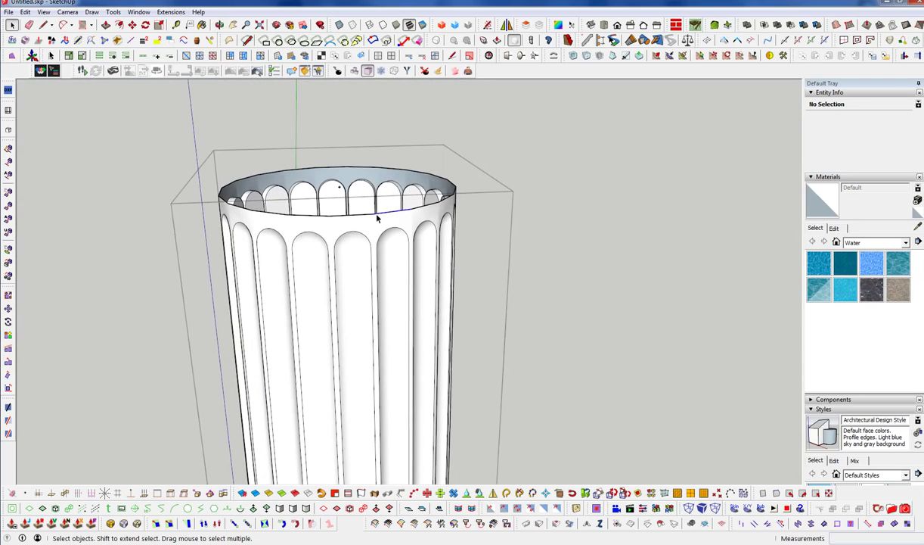
# - Close the shaft's open upper end with a face by retracing one edge of its rim
pyautogui.press('l')
pyautogui.click(377, 215)
pyautogui.press('space')
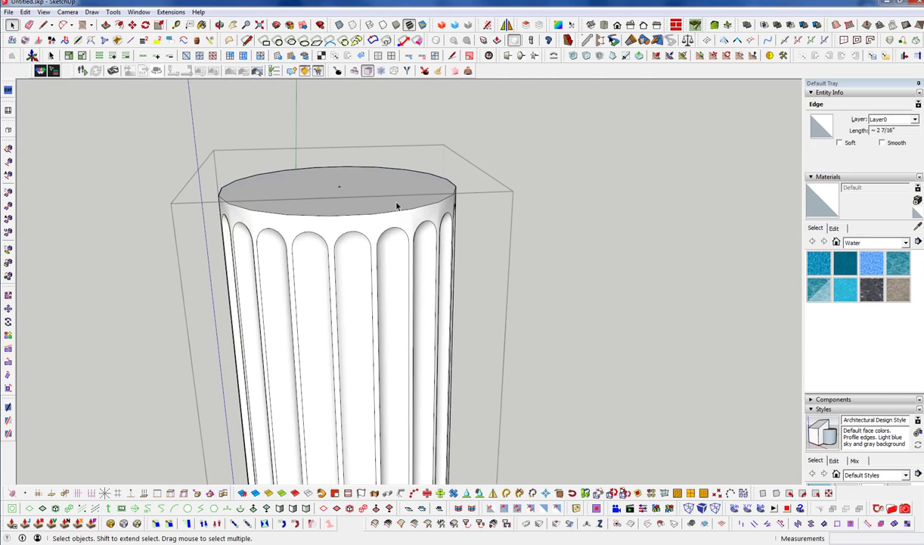
pyautogui.moveTo(365, 215); pyautogui.dragTo(336, 186, button='middle')
pyautogui.scroll(-5, 342, 349)
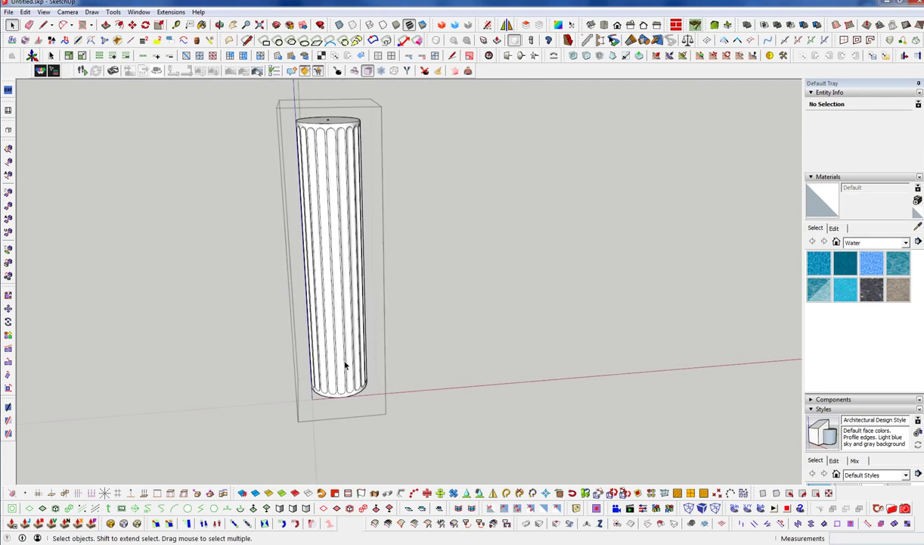
# - Close the shaft's open lower end with a face by retracing one edge of its rim
pyautogui.moveTo(342, 350); pyautogui.dragTo(344, 341, button='middle')
pyautogui.scroll(3, 344, 338)
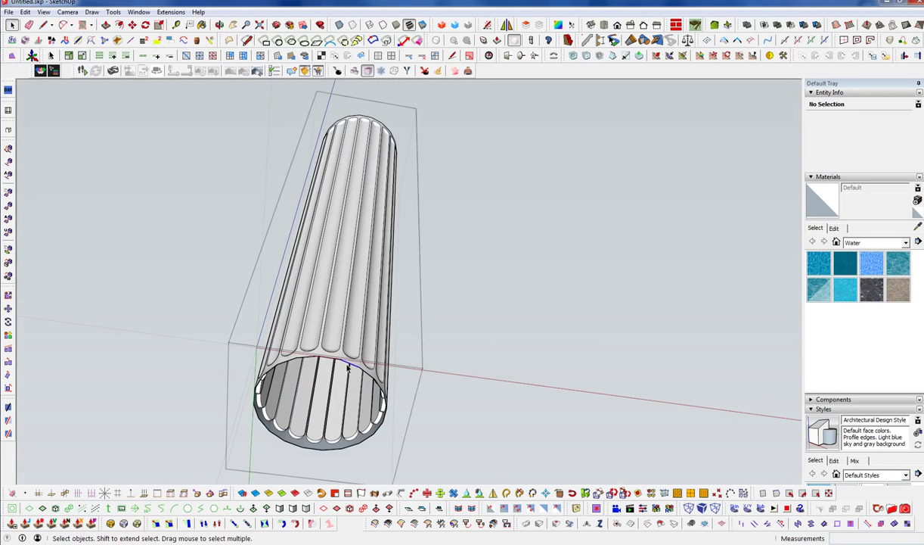
pyautogui.click(347, 367)
pyautogui.press('l')
pyautogui.press('space')
pyautogui.moveTo(348, 367); pyautogui.dragTo(378, 325, button='middle')
pyautogui.scroll(-3, 349, 122)
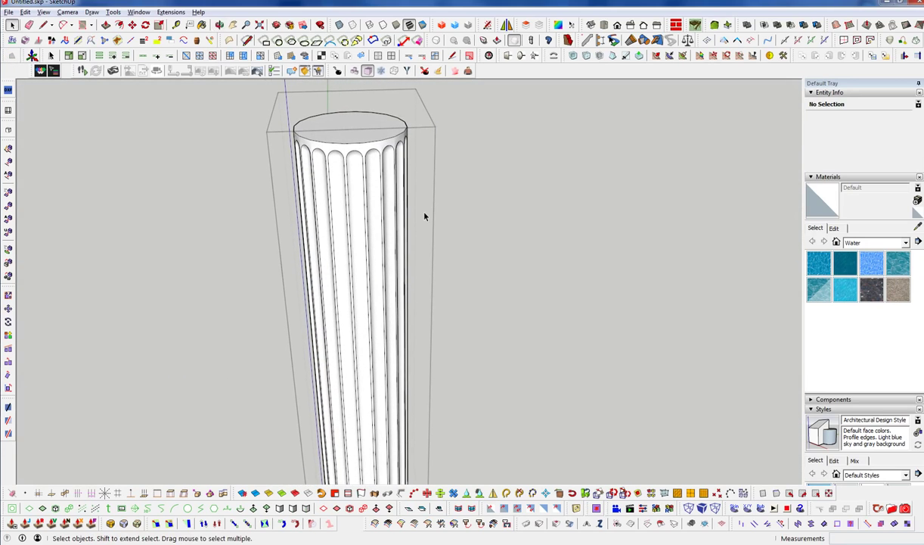
# - Leave the shaft group, run FixIt 101 on it and dismiss the results report
pyautogui.press('Escape')
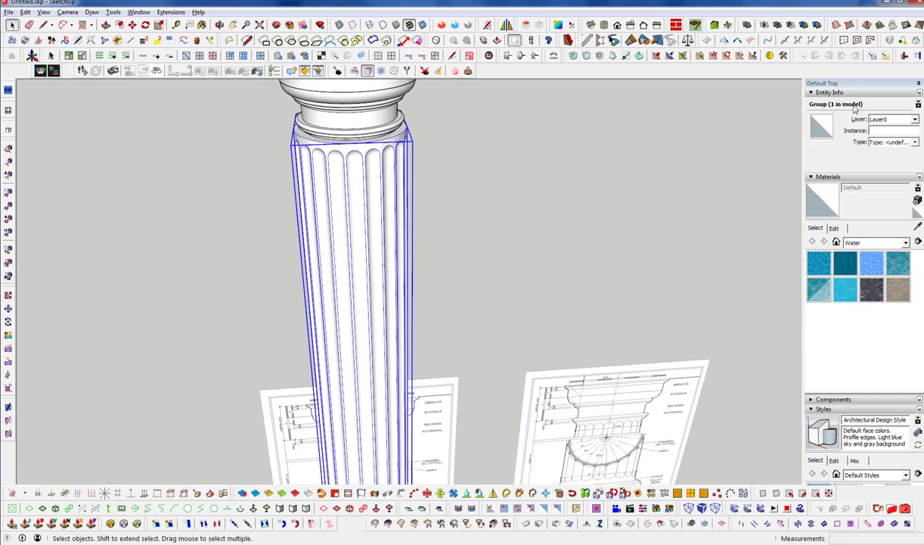
pyautogui.rightClick(333, 152)
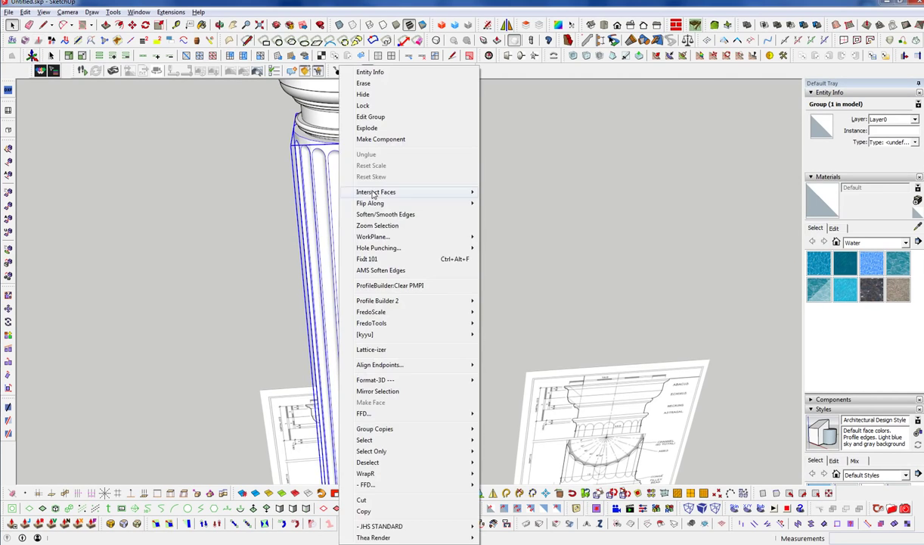
pyautogui.click(401, 259)
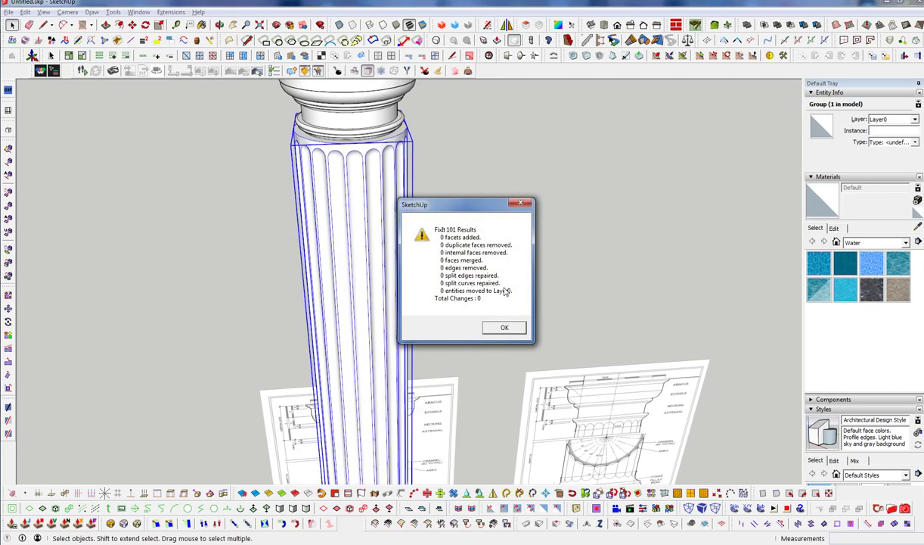
pyautogui.click(506, 326)
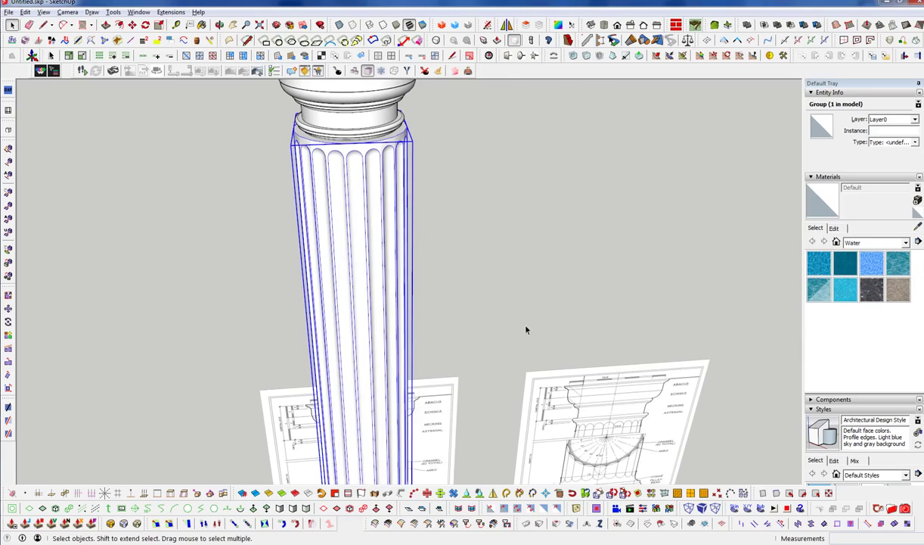
# - Check the shaft group's connected geometry by selecting all of it, and view the complete column
pyautogui.doubleClick(388, 179)
pyautogui.tripleClick(384, 178)
pyautogui.moveTo(383, 177); pyautogui.dragTo(374, 223, button='middle')
pyautogui.press('Escape')
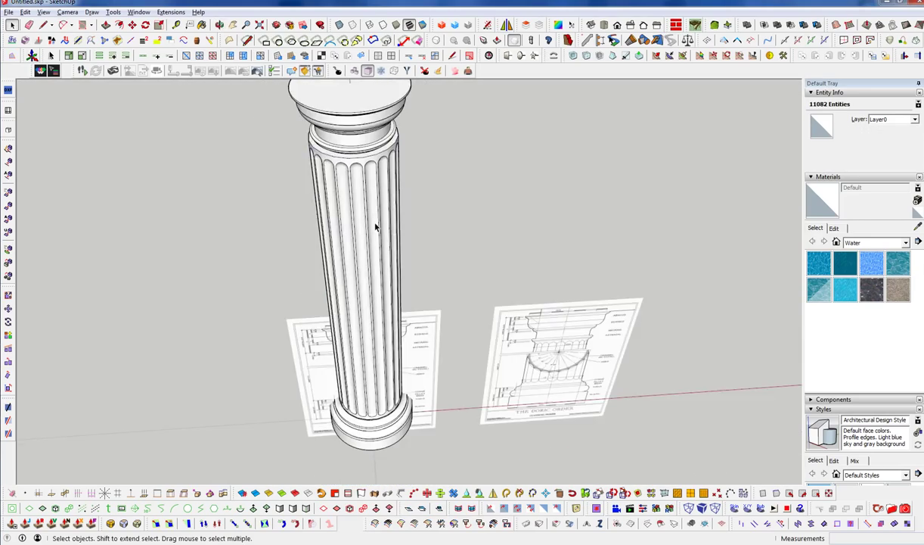
# - Run FixIt 101 on the closed shaft group and dismiss the results report
pyautogui.click(354, 192)
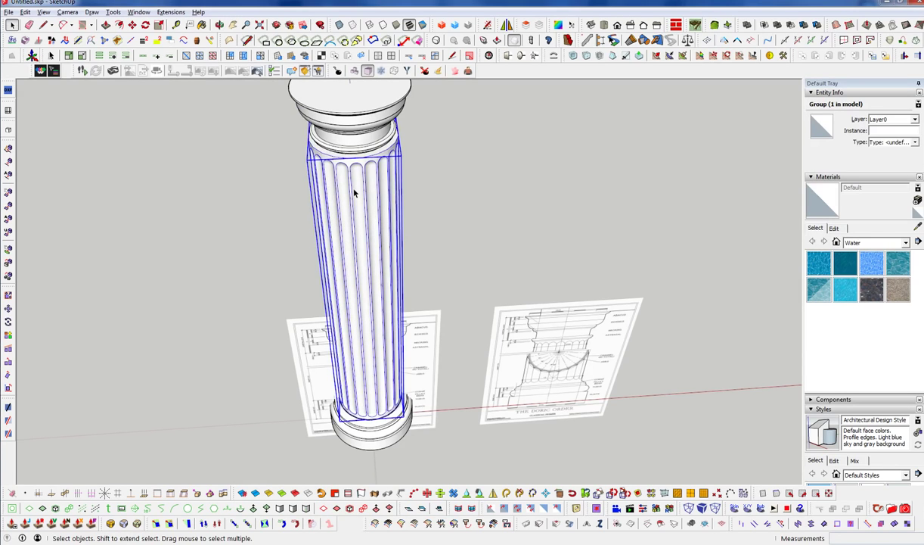
pyautogui.scroll(6, 354, 192)
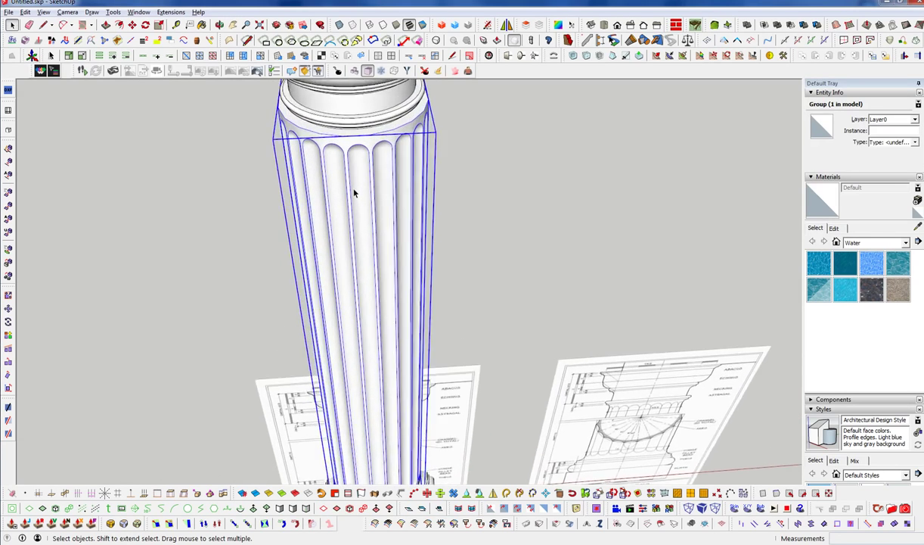
pyautogui.rightClick(354, 192)
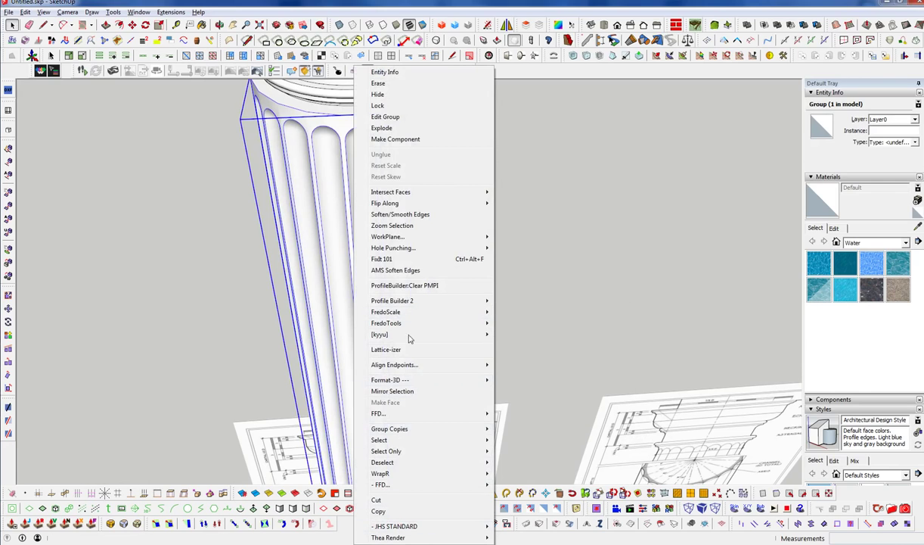
pyautogui.click(416, 260)
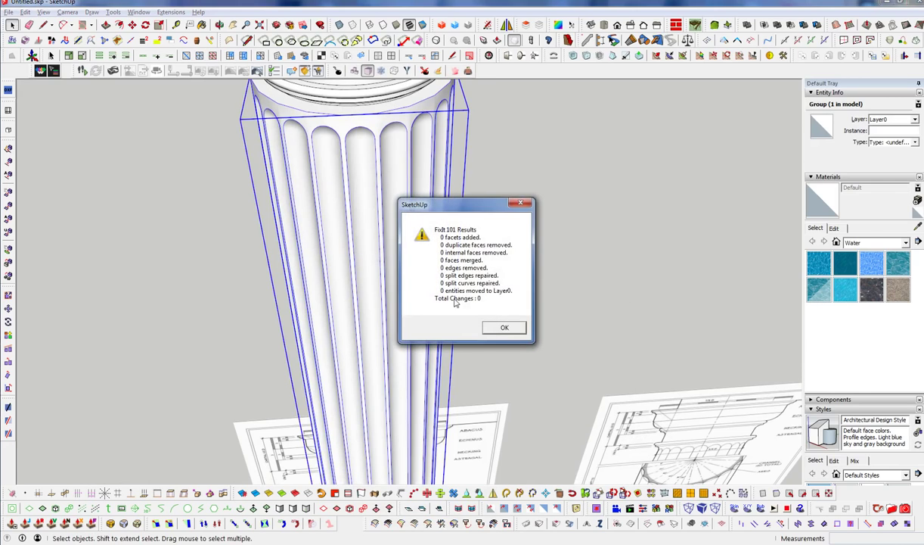
pyautogui.click(504, 328)
# - Run FixIt 101 on all the geometry inside the shaft group, dismiss the report and leave the group
pyautogui.doubleClick(322, 223)
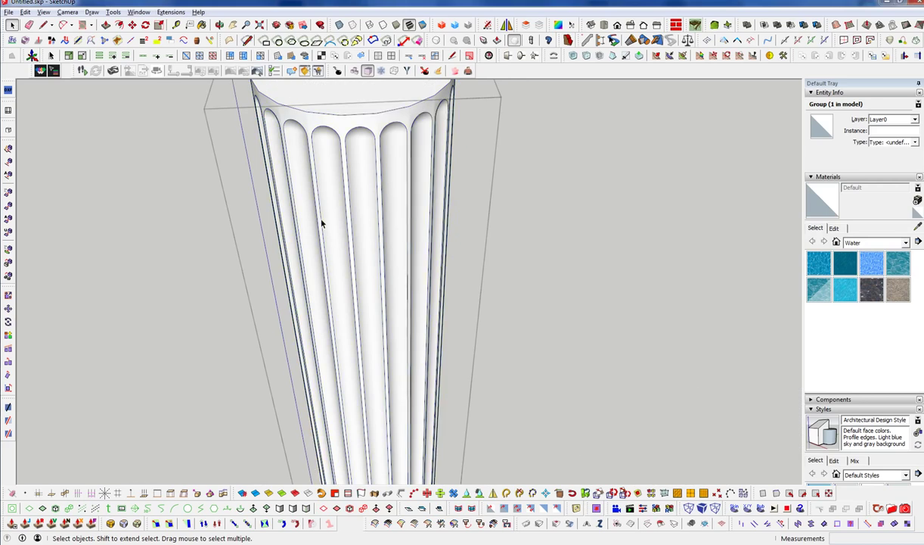
pyautogui.hotkey('ctrl', 'a')
pyautogui.rightClick(342, 212)
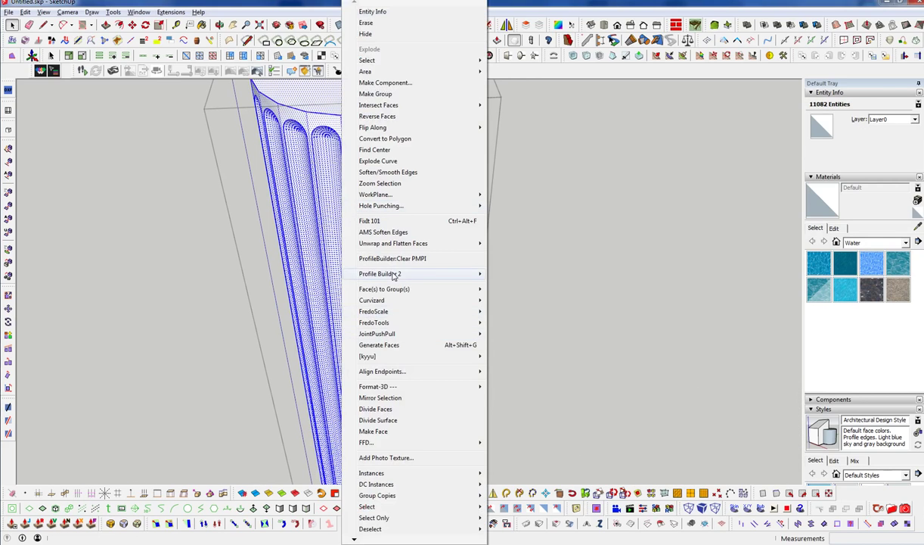
pyautogui.click(420, 221)
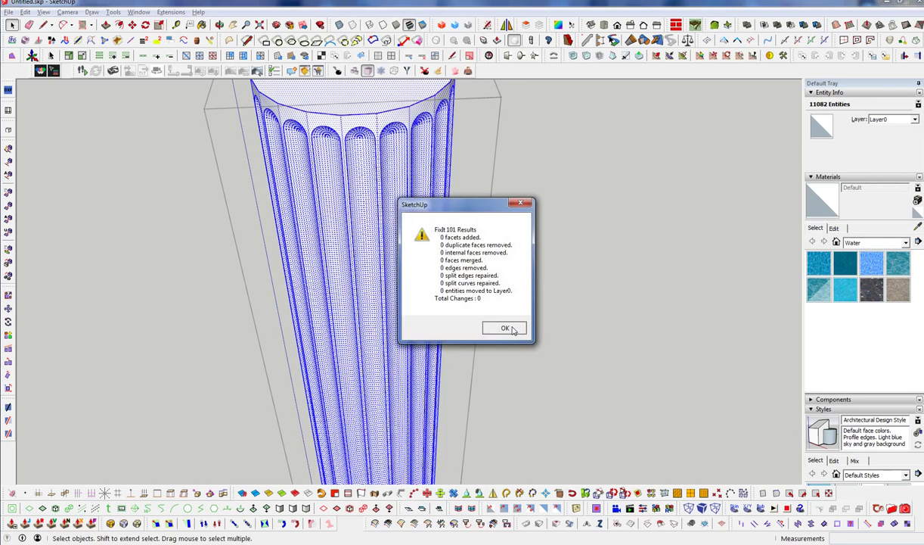
pyautogui.click(503, 328)
pyautogui.click(780, 355)
pyautogui.click(393, 303)
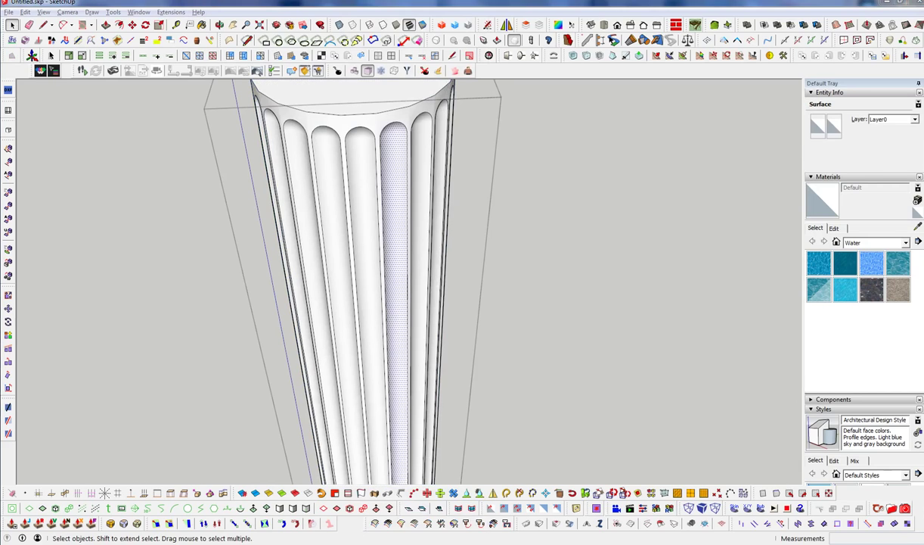
pyautogui.click(583, 152)
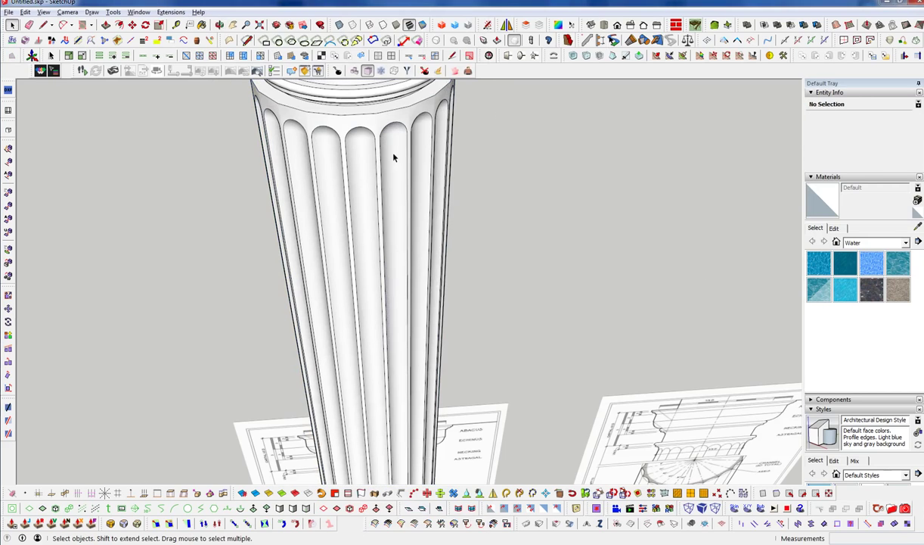
# - Fix the shaft group's internal faces with Solid Inspector² and close the inspector
pyautogui.click(469, 55)
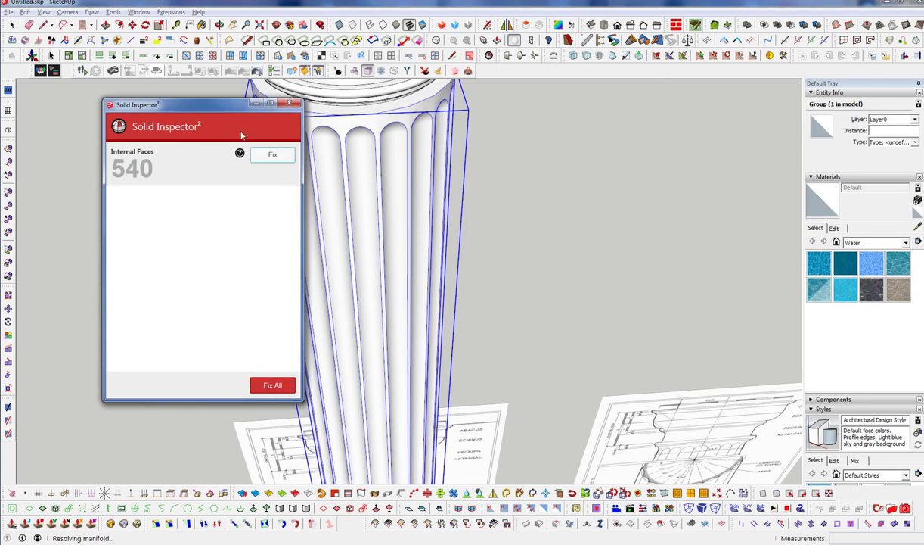
pyautogui.click(264, 152)
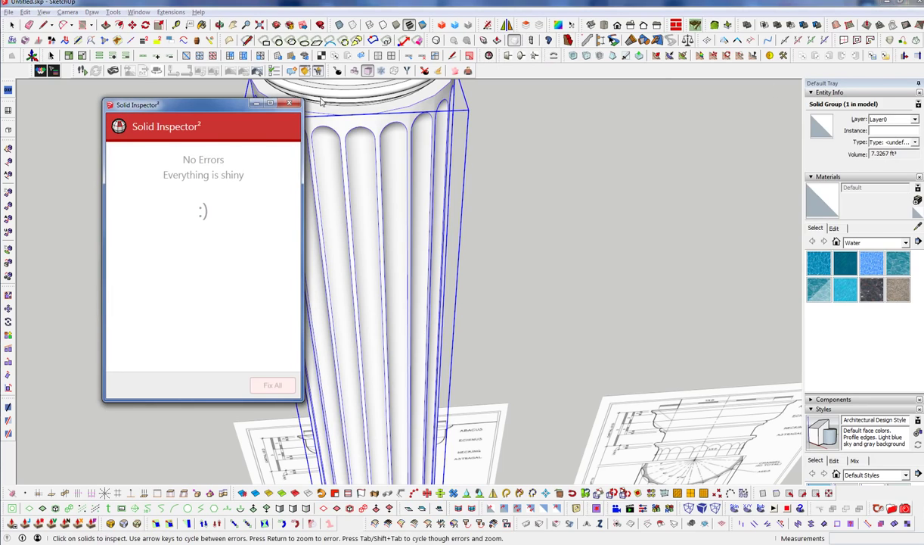
pyautogui.click(289, 104)
pyautogui.moveTo(396, 190); pyautogui.dragTo(400, 291, button='middle')
pyautogui.press('space')
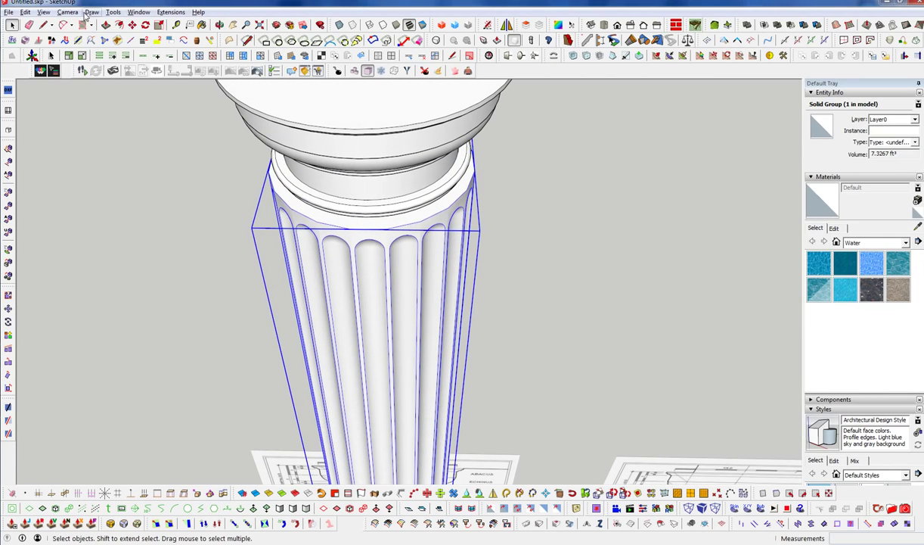
# - Try FredoScale Box Tapering to Target on the shaft's upper end, from a top rim vertex about 1 3/8" inward to the capital's lower edge
pyautogui.click(114, 12)
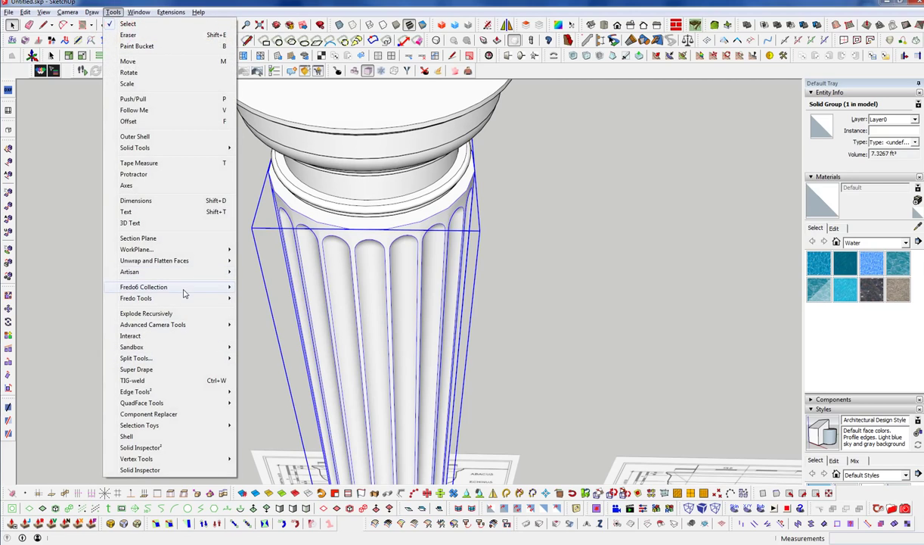
pyautogui.moveTo(190, 304)
pyautogui.moveTo(232, 289)
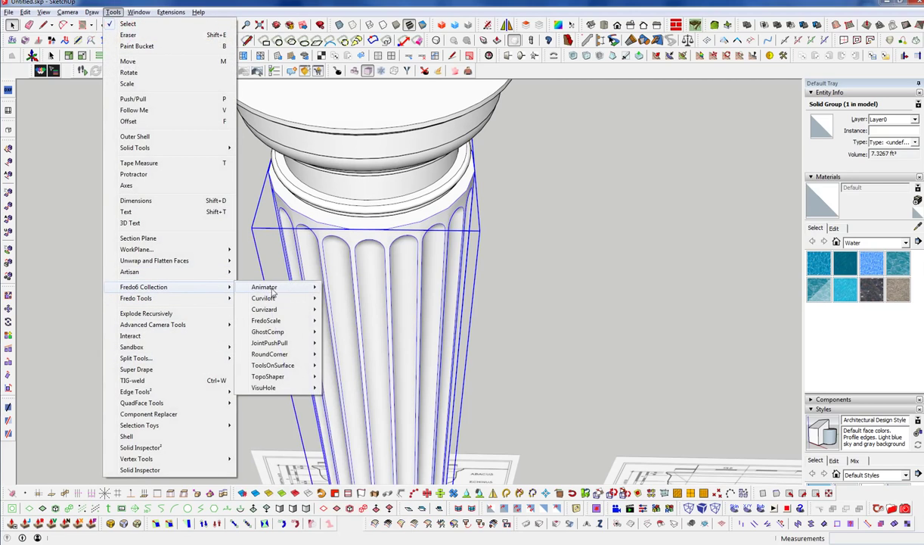
pyautogui.moveTo(291, 320)
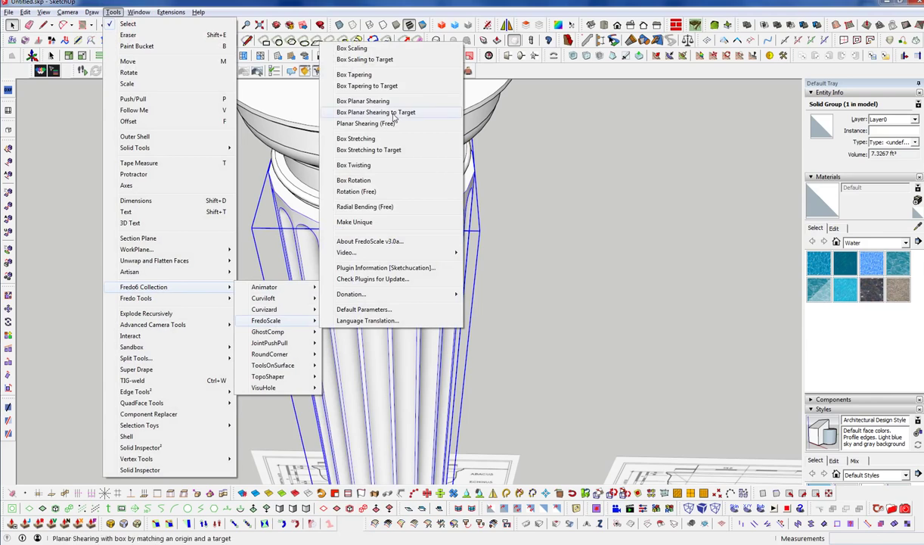
pyautogui.click(368, 87)
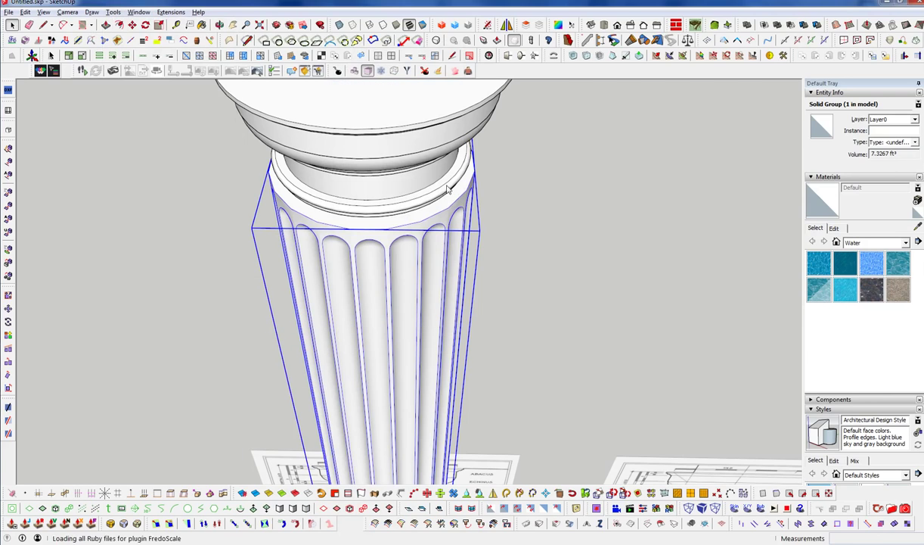
pyautogui.scroll(3, 445, 198)
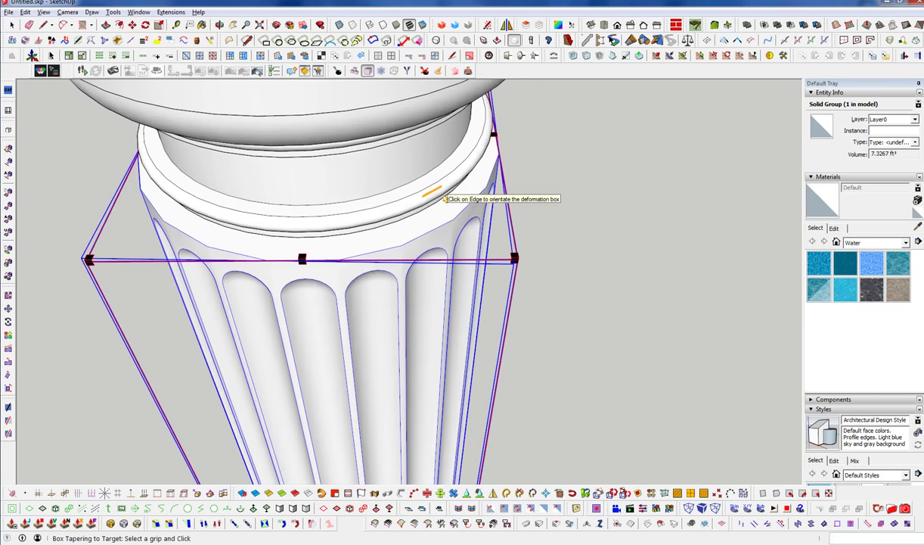
pyautogui.click(517, 260)
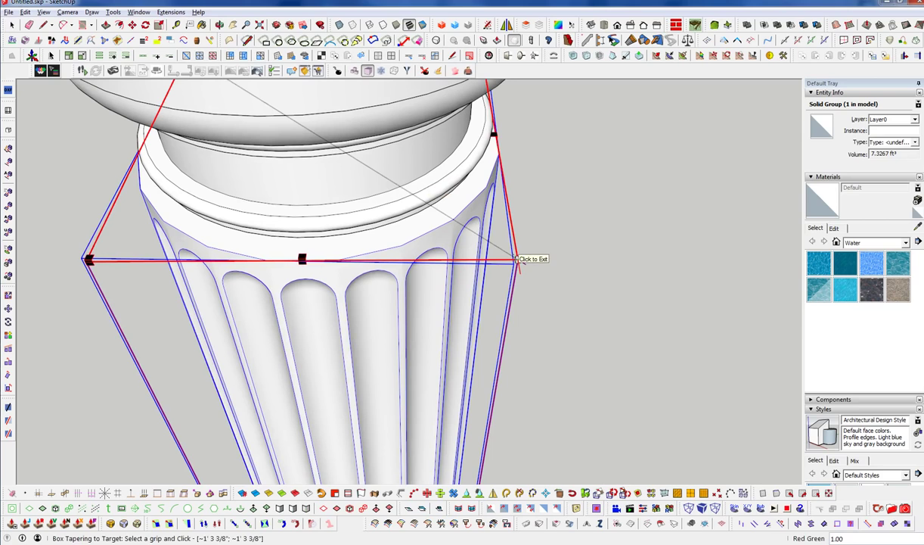
pyautogui.click(517, 260)
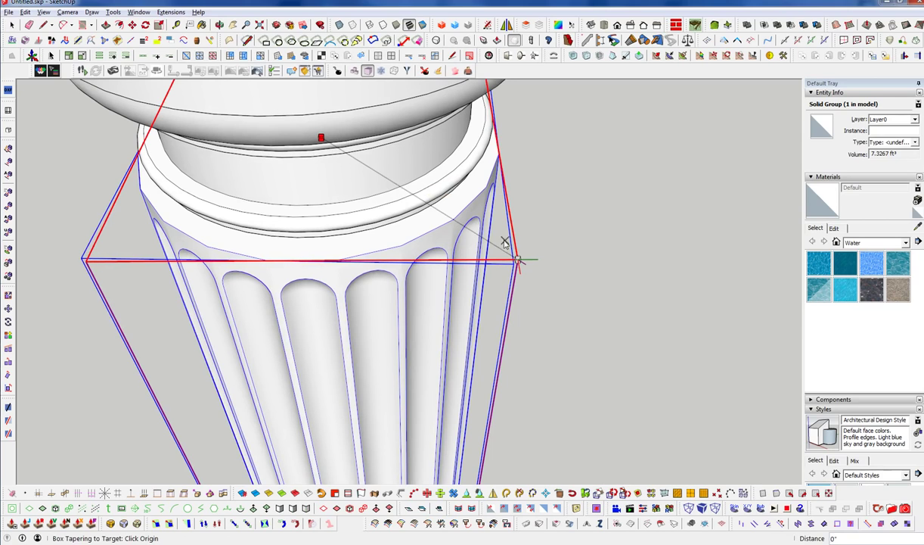
pyautogui.scroll(2, 450, 165)
pyautogui.moveTo(450, 165); pyautogui.dragTo(536, 335, button='middle')
pyautogui.scroll(2, 534, 304)
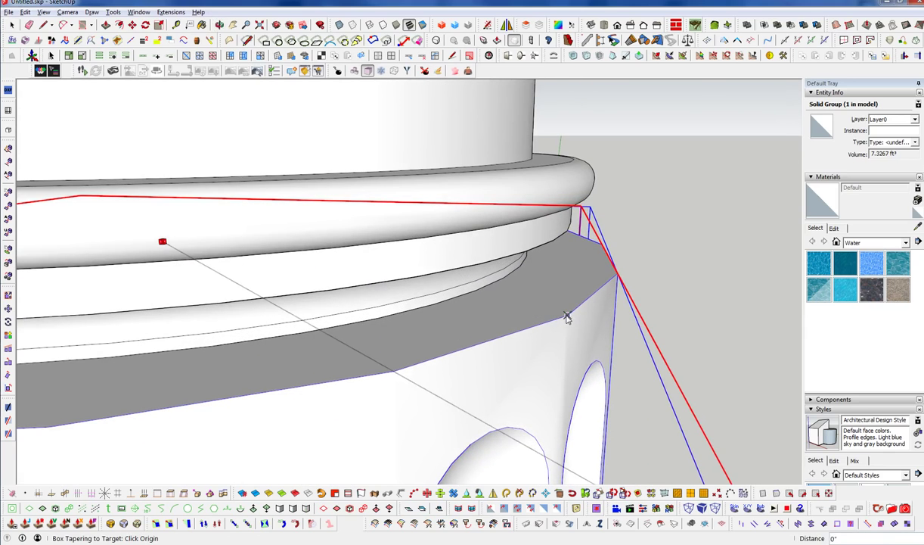
pyautogui.click(568, 316)
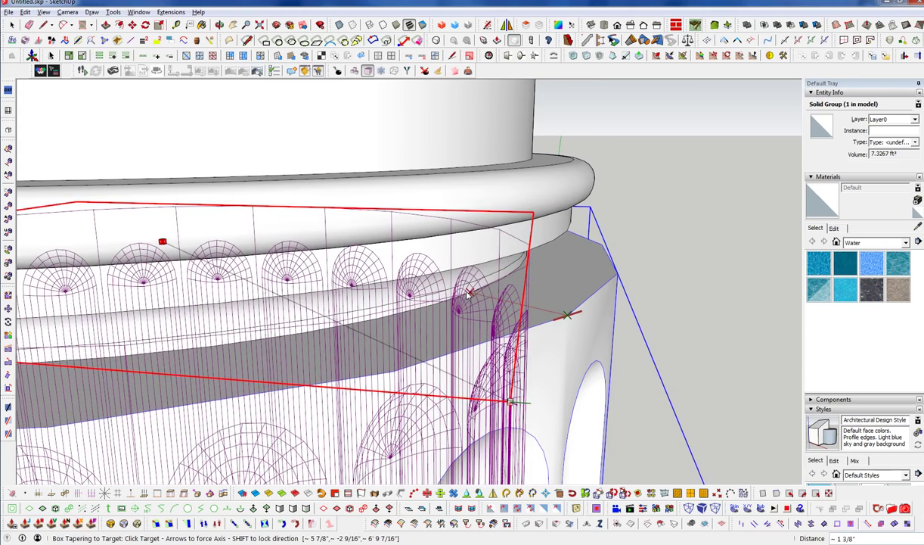
pyautogui.click(468, 294)
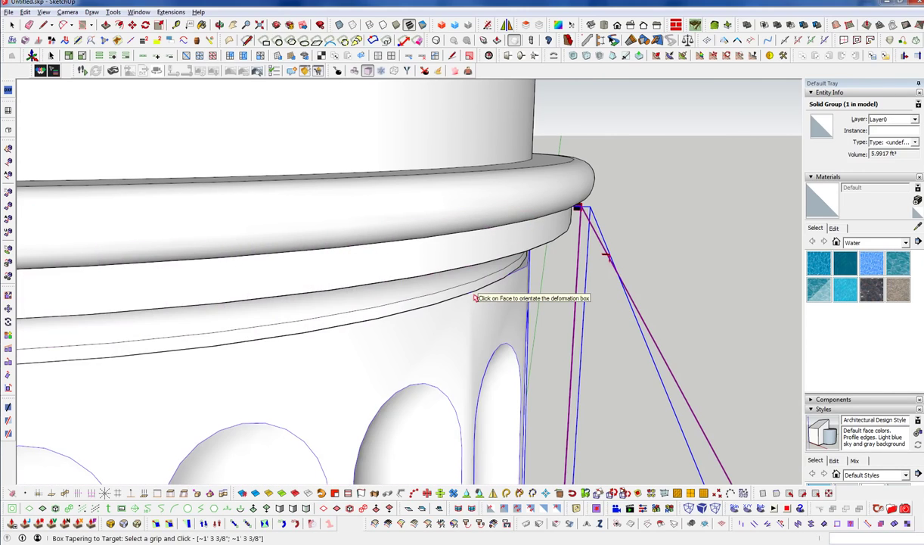
# - Inspect the tapered shaft under the capital and undo the taper
pyautogui.press('o')
pyautogui.moveTo(464, 289); pyautogui.dragTo(161, 270)
pyautogui.moveTo(161, 270); pyautogui.dragTo(524, 282, button='middle')
pyautogui.moveTo(479, 241); pyautogui.dragTo(534, 400, button='middle')
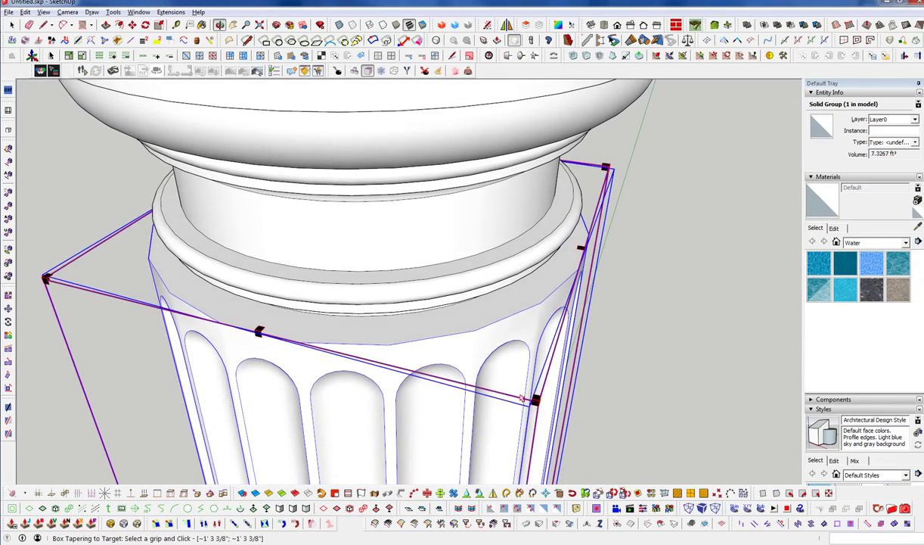
# - Taper the shaft's upper end with Box Tapering to Target, from a front rim vertex about 1 3/8" inward to the capital's lower edge
pyautogui.click(536, 401)
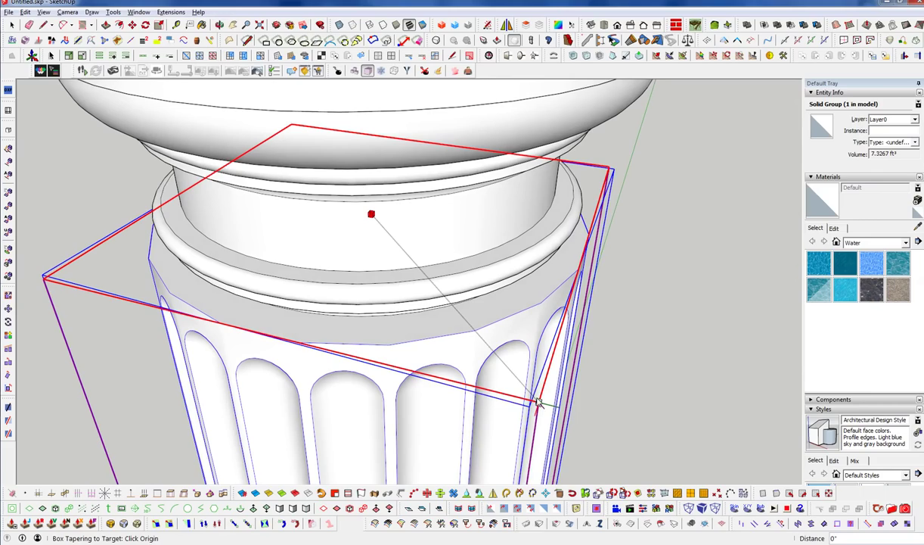
pyautogui.scroll(2, 503, 310)
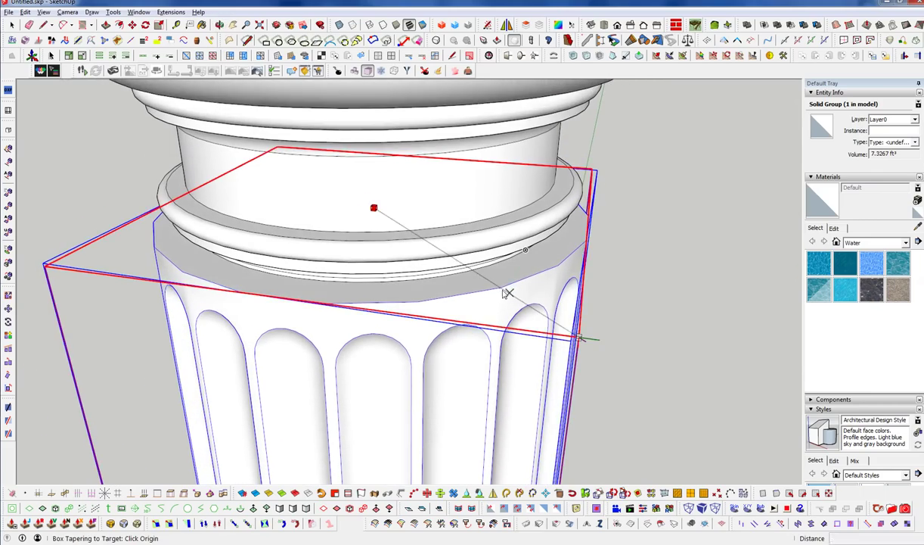
pyautogui.scroll(2, 502, 290)
pyautogui.click(499, 290)
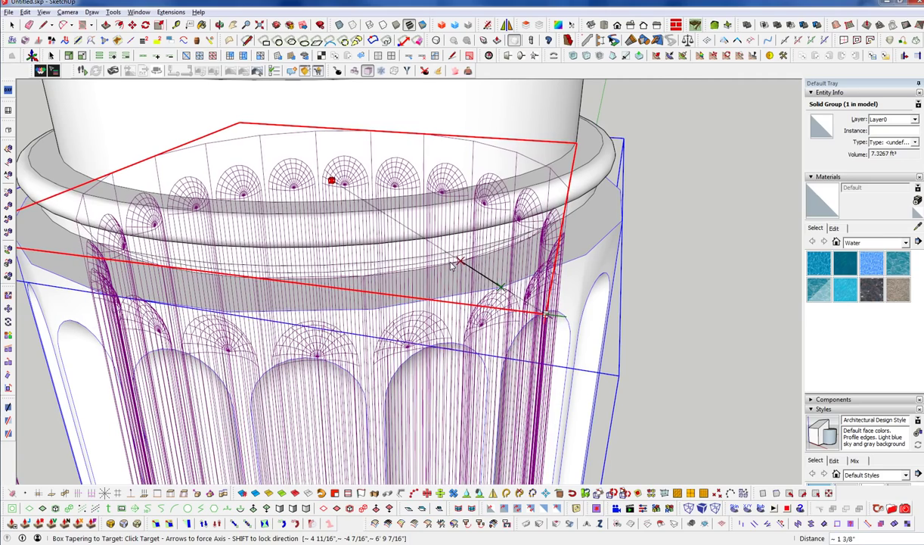
pyautogui.click(451, 264)
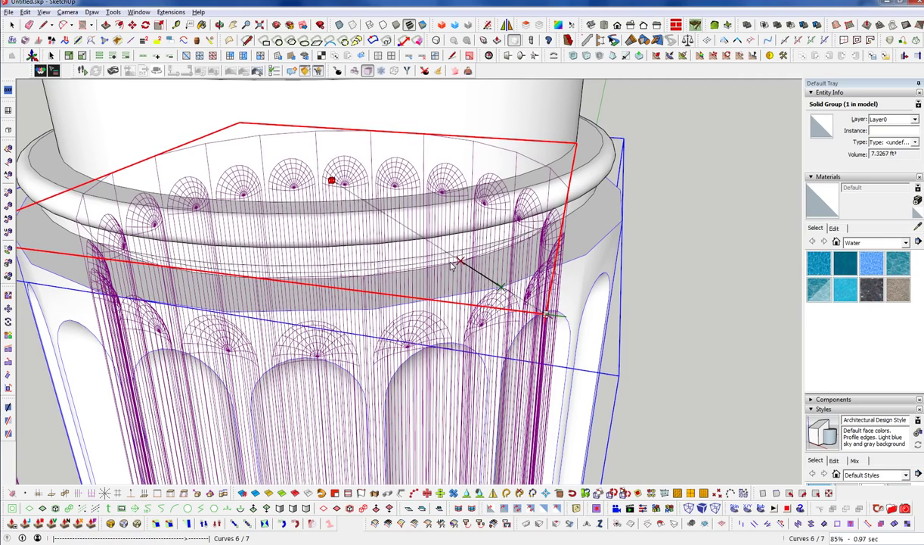
# - Inspect the joint below the capital and move the capital group straight up, clear of the tapered shaft's top
pyautogui.scroll(5, 459, 232)
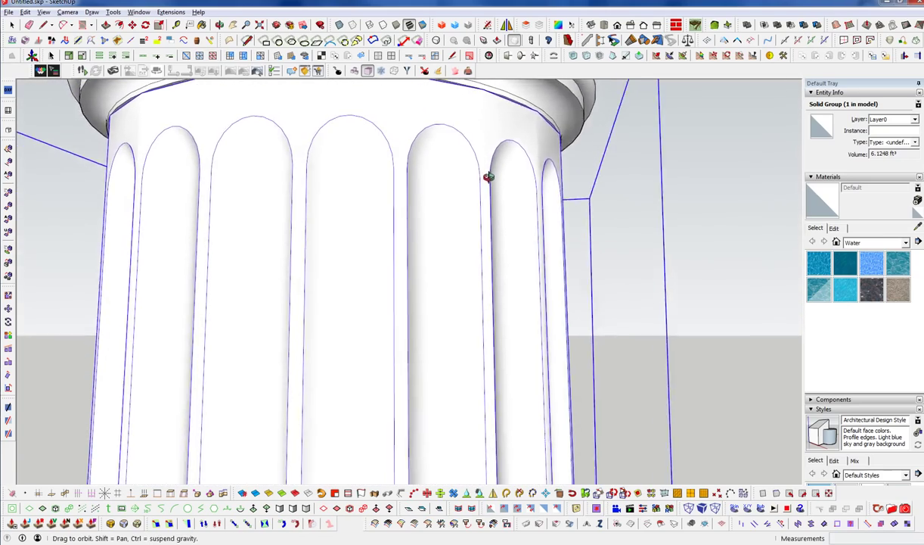
pyautogui.moveTo(489, 177); pyautogui.dragTo(596, 202, button='middle')
pyautogui.moveTo(324, 157); pyautogui.dragTo(472, 131, button='middle')
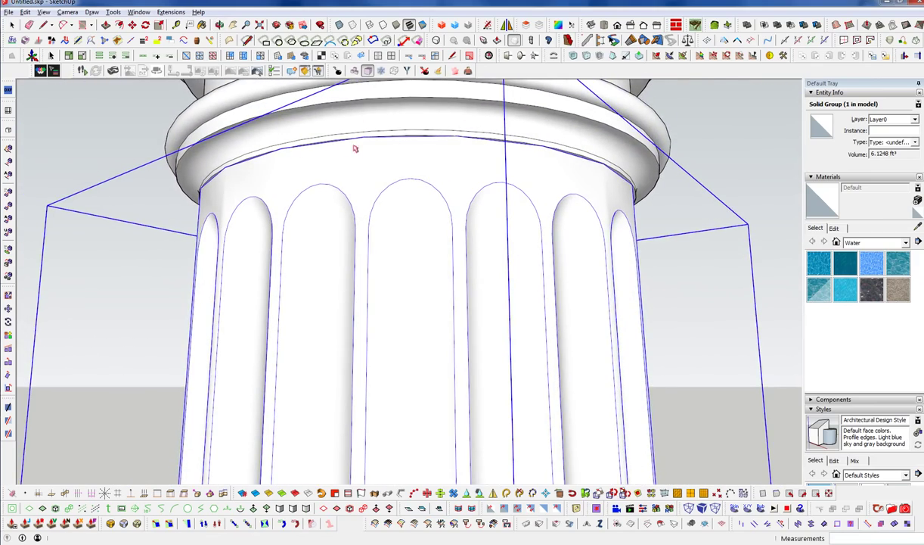
pyautogui.moveTo(537, 183); pyautogui.dragTo(613, 214, button='middle')
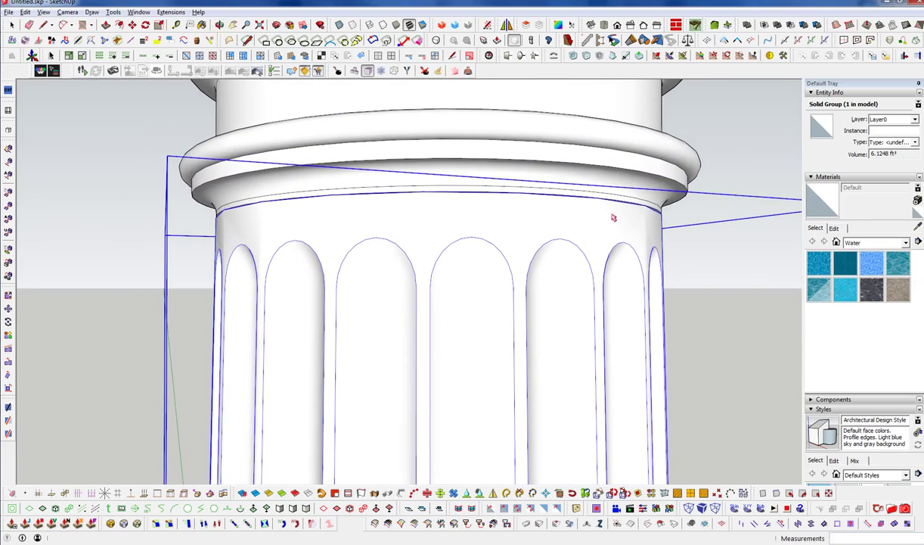
pyautogui.moveTo(512, 202); pyautogui.dragTo(499, 206, button='middle')
pyautogui.click(499, 207)
pyautogui.press('m')
pyautogui.click(500, 206)
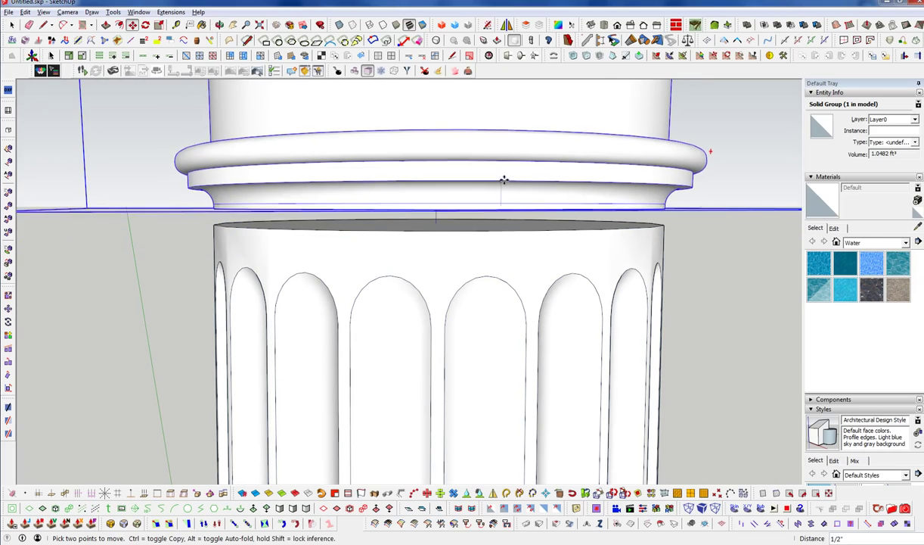
pyautogui.moveTo(505, 235); pyautogui.dragTo(561, 223, button='middle')
pyautogui.moveTo(510, 155); pyautogui.dragTo(501, 264, button='middle')
pyautogui.click(501, 264)
# - Copy the top face out of the shaft group and make it a separate group in place
pyautogui.press('space')
pyautogui.tripleClick(470, 244)
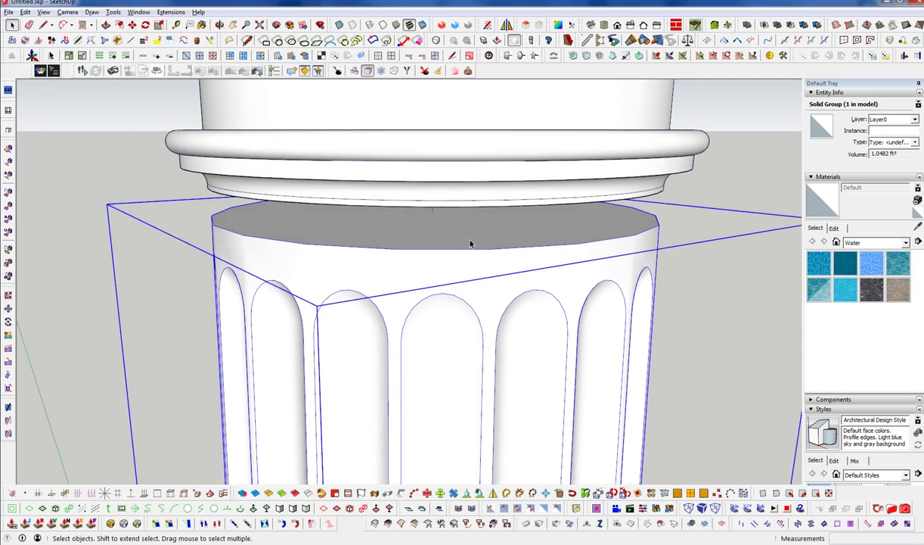
pyautogui.click(415, 236)
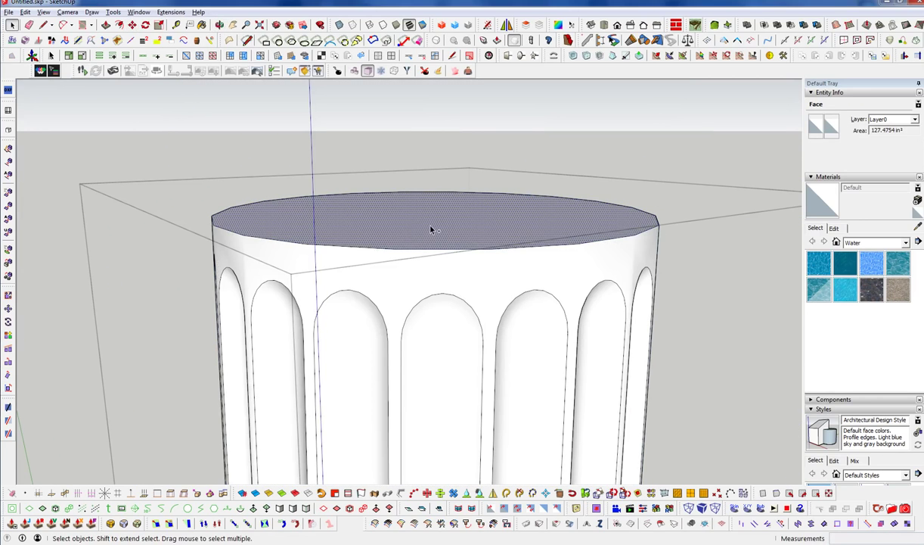
pyautogui.press('Escape')
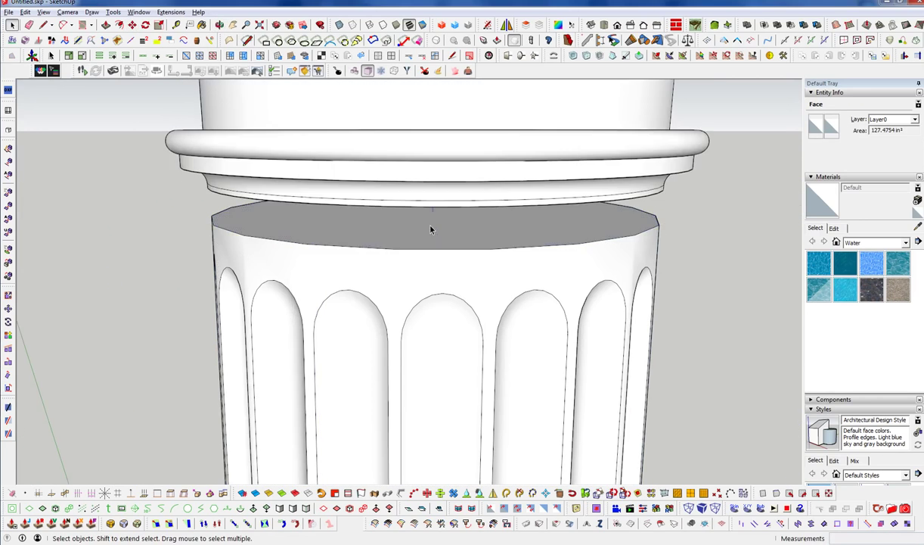
pyautogui.click(447, 236)
pyautogui.moveTo(448, 236); pyautogui.dragTo(450, 156, button='middle')
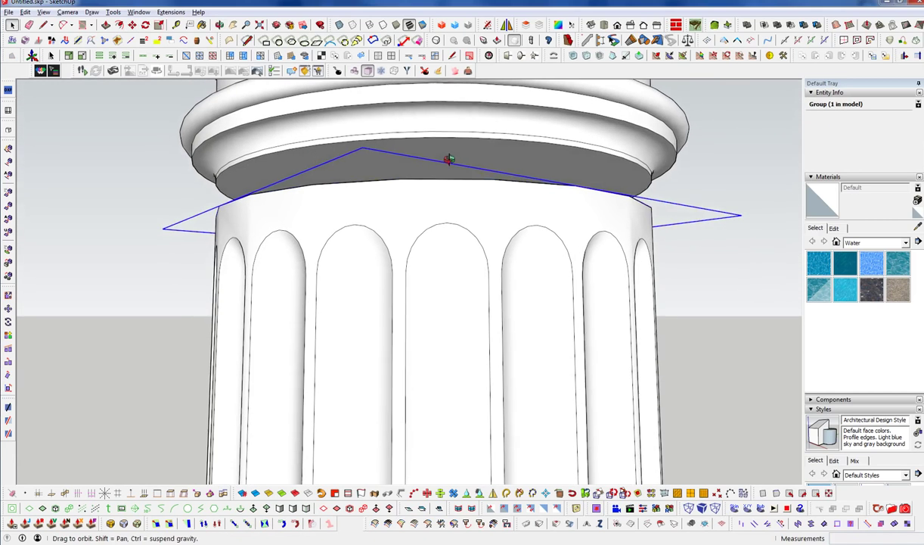
# - Copy the underside face out of the capital group and make it a separate group in place
pyautogui.doubleClick(450, 158)
pyautogui.click(469, 157)
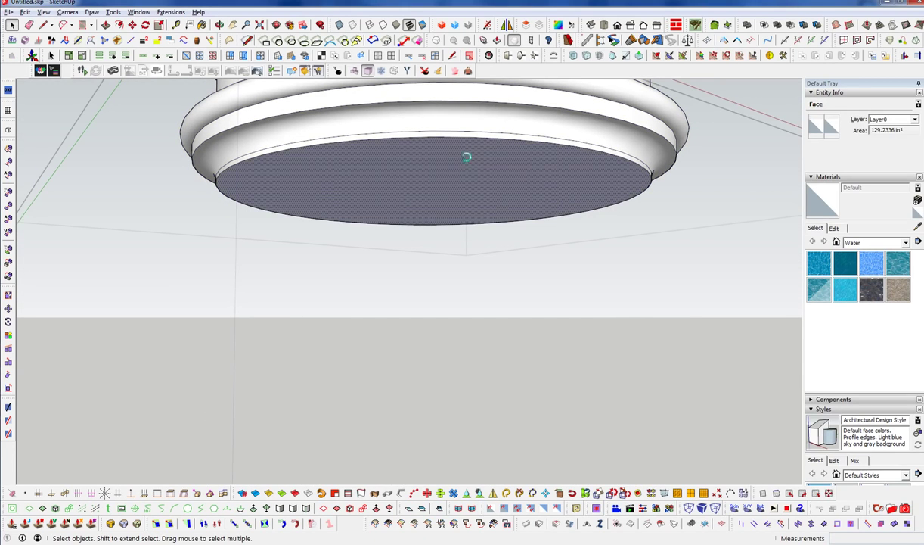
pyautogui.press('Escape')
pyautogui.moveTo(467, 159); pyautogui.dragTo(481, 233, button='middle')
# - Bridge the shaft's top face copy and the capital's underside face copy with Loft by Spline, using 2 segments
pyautogui.click(473, 180)
pyautogui.click(880, 43)
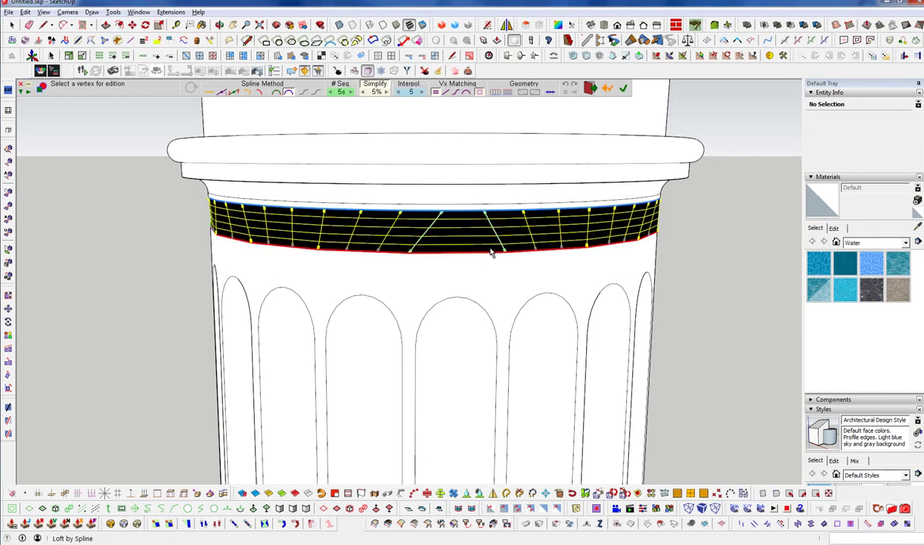
pyautogui.click(330, 92)
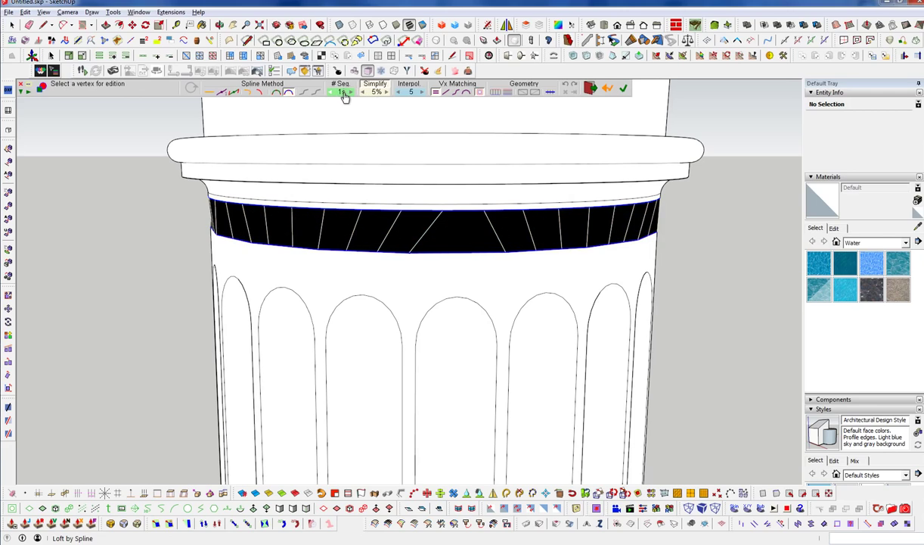
pyautogui.click(344, 93)
pyautogui.write('2')
pyautogui.click(386, 286)
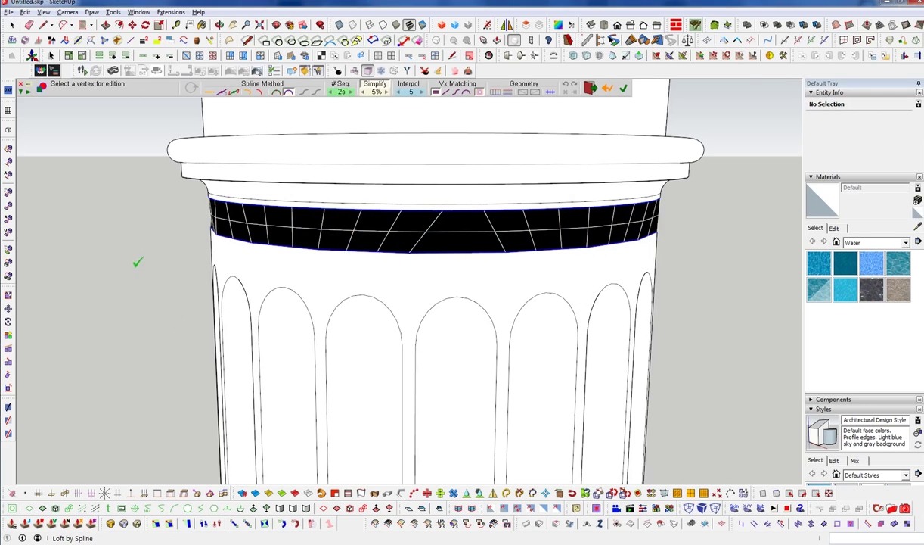
pyautogui.click(202, 331)
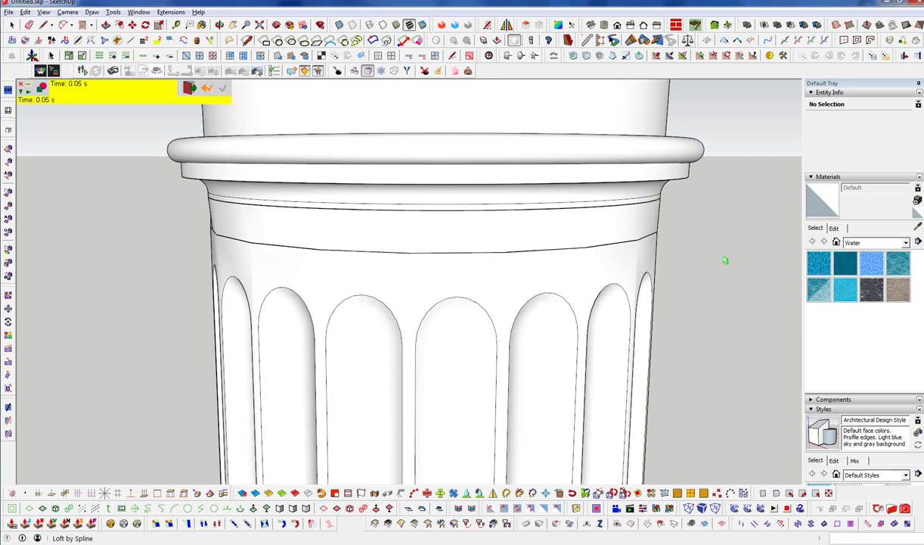
pyautogui.press('space')
pyautogui.moveTo(612, 304); pyautogui.dragTo(433, 196, button='middle')
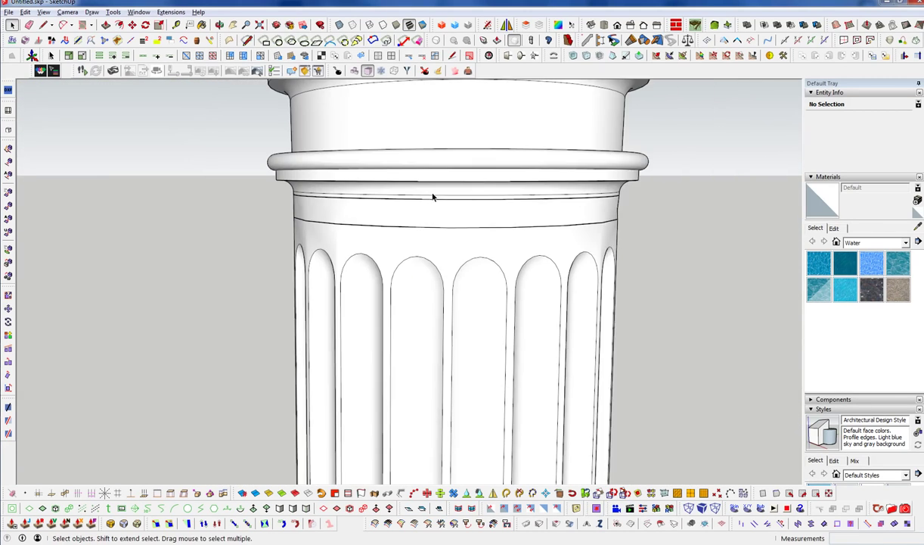
# - Select the shaft, capital and upper joint groups together and move them straight up off the base by about 15/16"
pyautogui.scroll(-3, 432, 197)
pyautogui.scroll(-4, 443, 214)
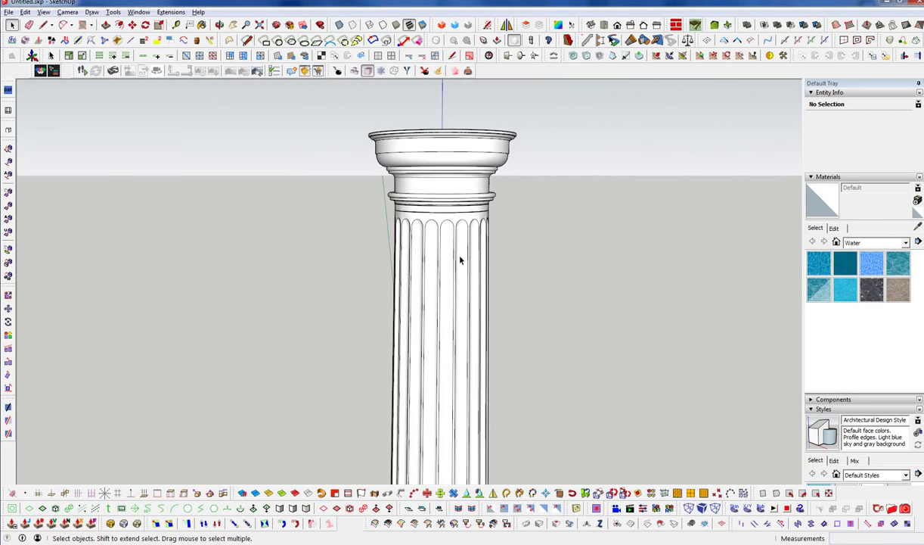
pyautogui.hotkey('alt', 'h')
pyautogui.hotkey('alt', 'h')
pyautogui.scroll(-6, 405, 203)
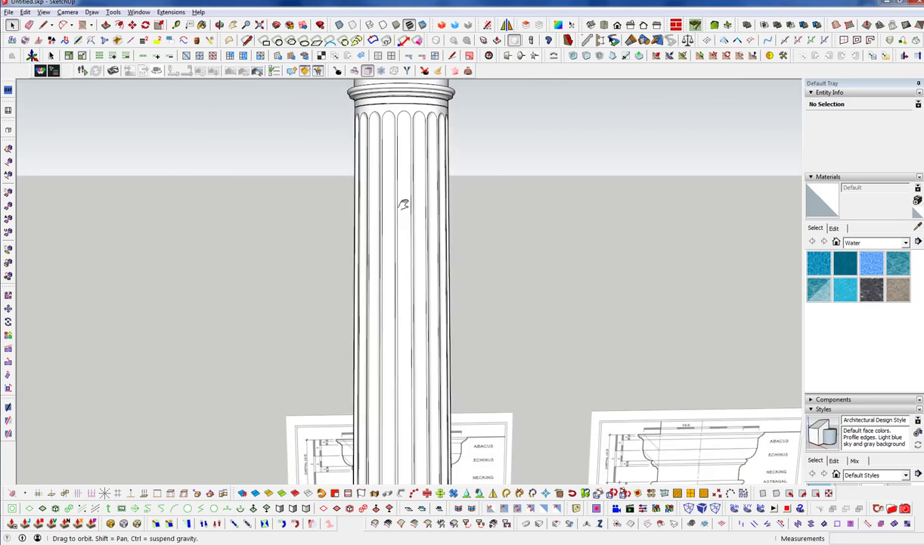
pyautogui.scroll(5, 419, 455)
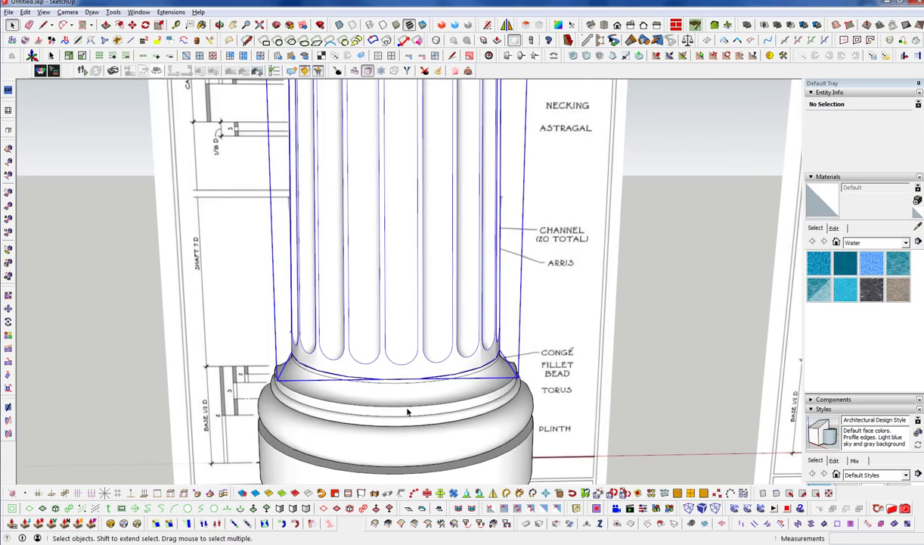
pyautogui.click(407, 413)
pyautogui.scroll(-6, 407, 412)
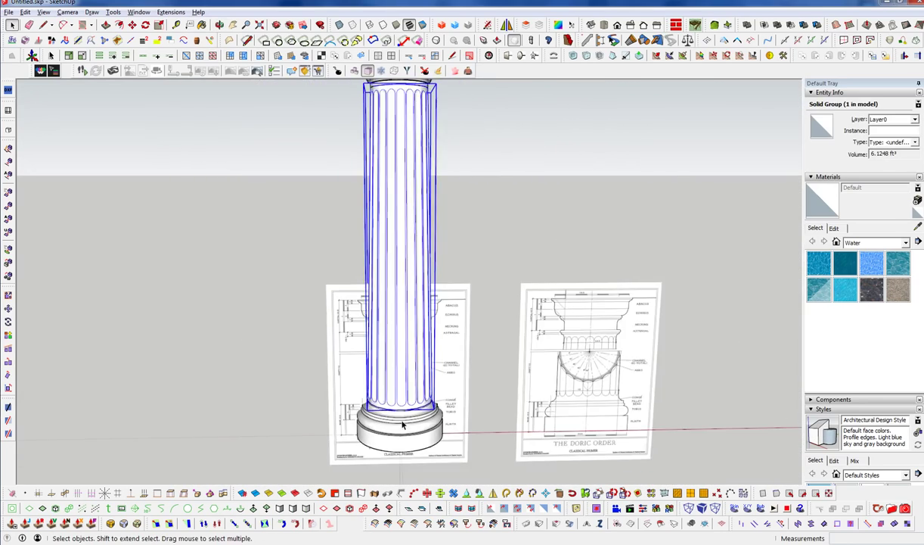
pyautogui.scroll(6, 408, 408)
pyautogui.hotkey('ctrl', 'a')
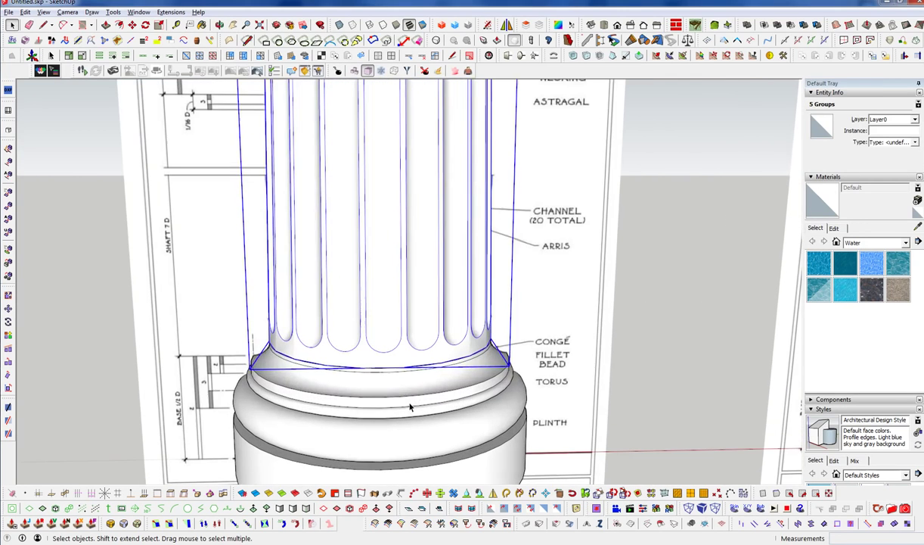
pyautogui.press('m')
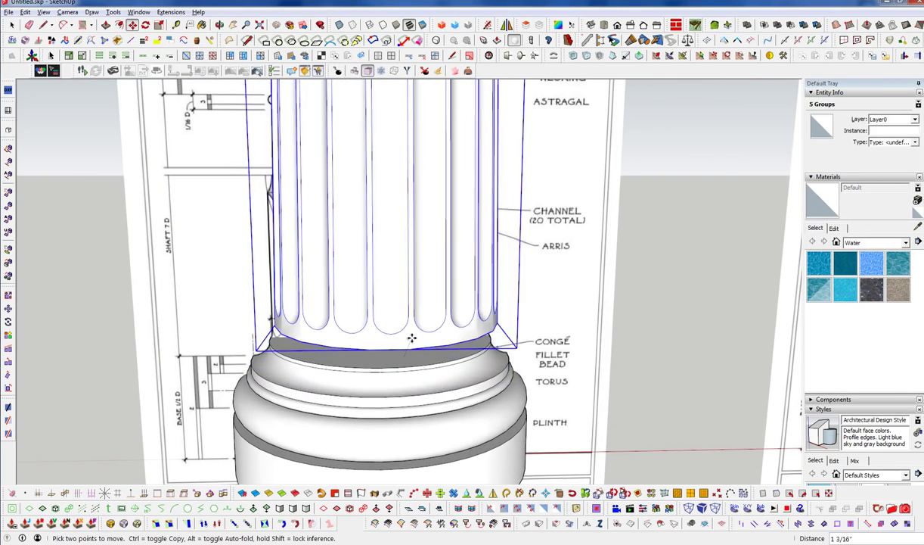
pyautogui.scroll(2, 406, 334)
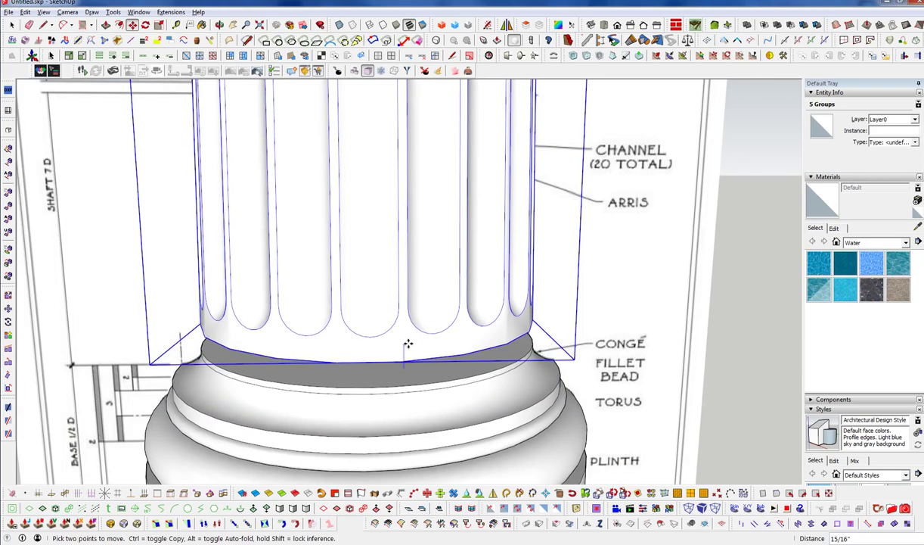
pyautogui.moveTo(409, 346); pyautogui.dragTo(459, 320, button='middle')
pyautogui.press('space')
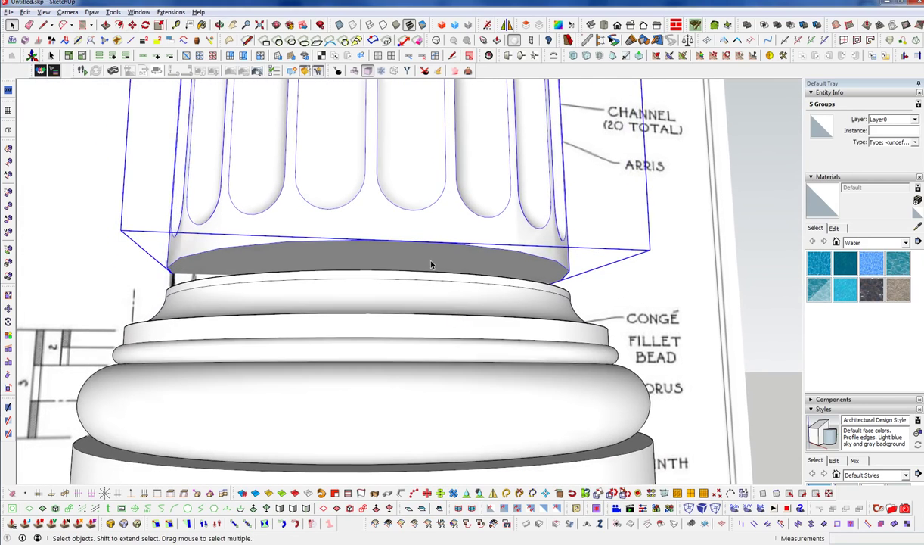
# - Copy the bottom face out of the shaft group and make it a separate group in place
pyautogui.doubleClick(430, 261)
pyautogui.click(428, 260)
pyautogui.hotkey('ctrl', 'c')
pyautogui.press('Escape')
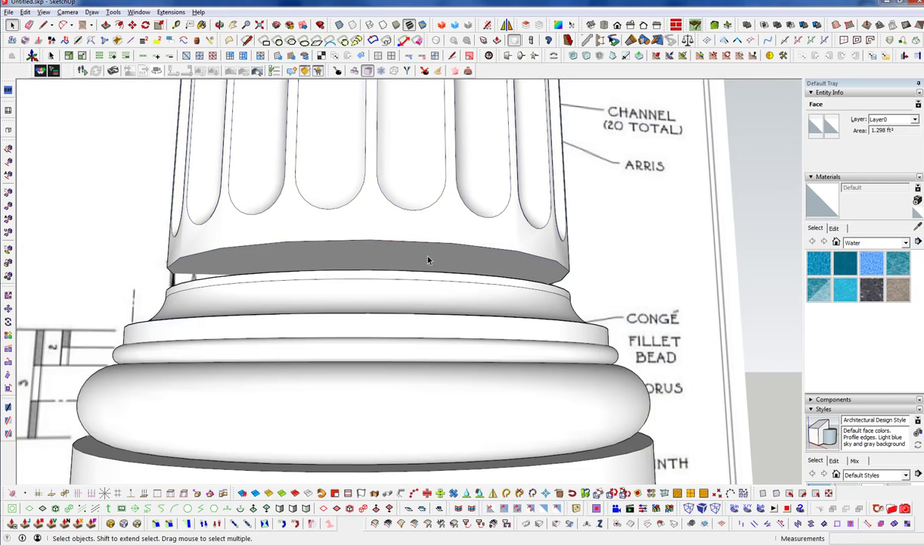
pyautogui.hotkey('ctrl', 'shift', 'v')
pyautogui.hotkey('ctrl', 'g')
# - Copy the top face out of the base group and make it a separate group in place
pyautogui.press('m')
pyautogui.click(438, 275)
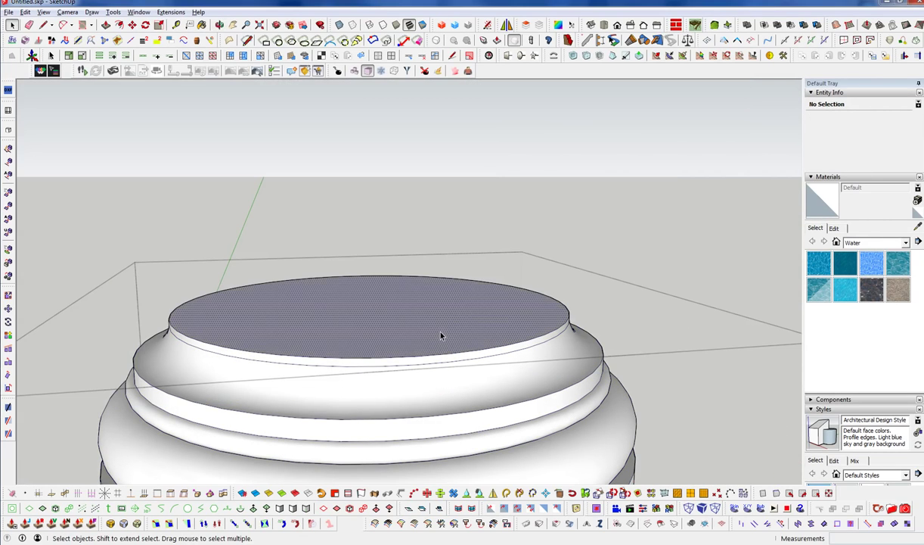
pyautogui.click(441, 335)
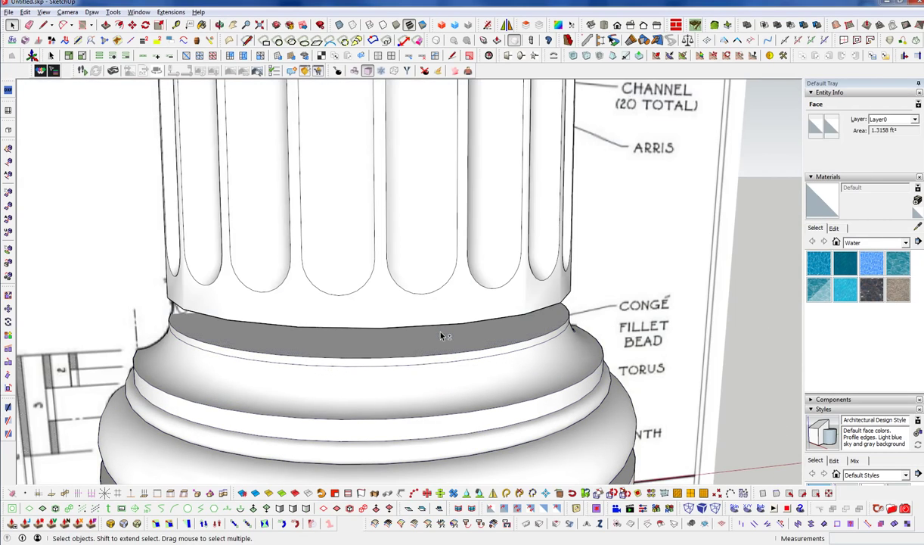
pyautogui.click(442, 339)
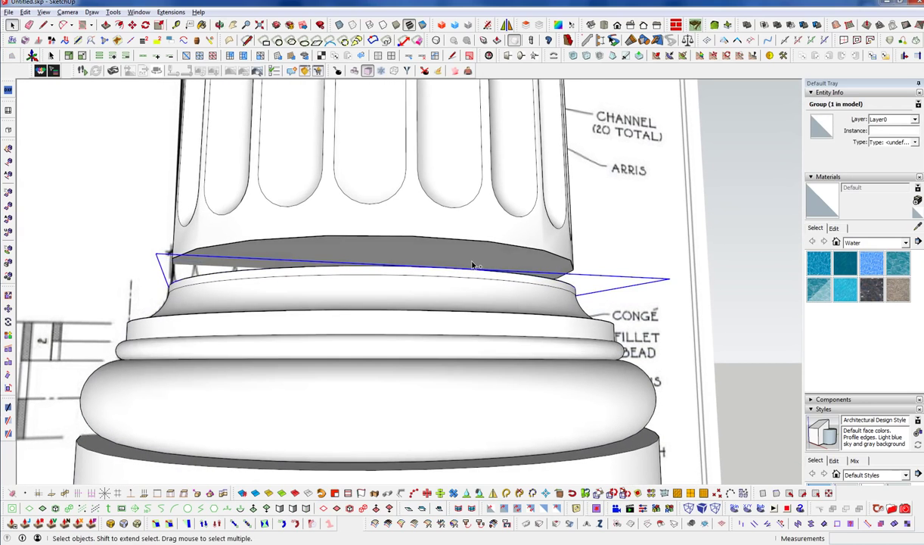
# - Bridge the shaft's bottom face copy and the base's top face copy with Loft by Spline, using 2 segments
pyautogui.keyDown('shift'); pyautogui.click(465, 257); pyautogui.keyUp('shift')
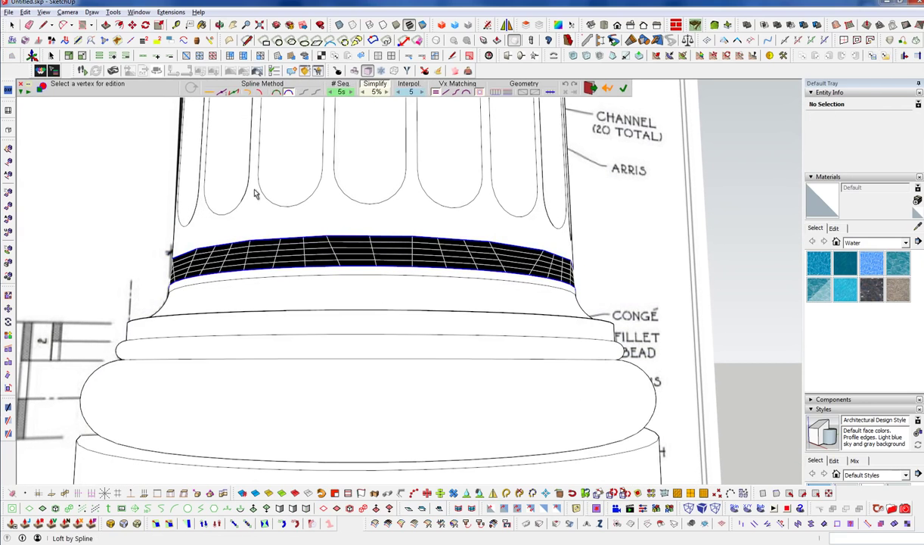
pyautogui.moveTo(371, 261); pyautogui.dragTo(380, 295, button='middle')
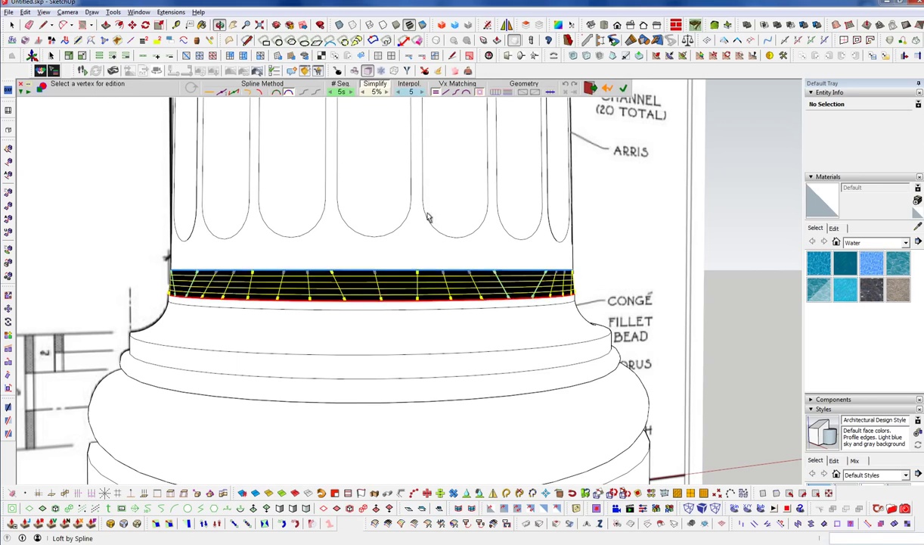
pyautogui.click(342, 92)
pyautogui.write('22')
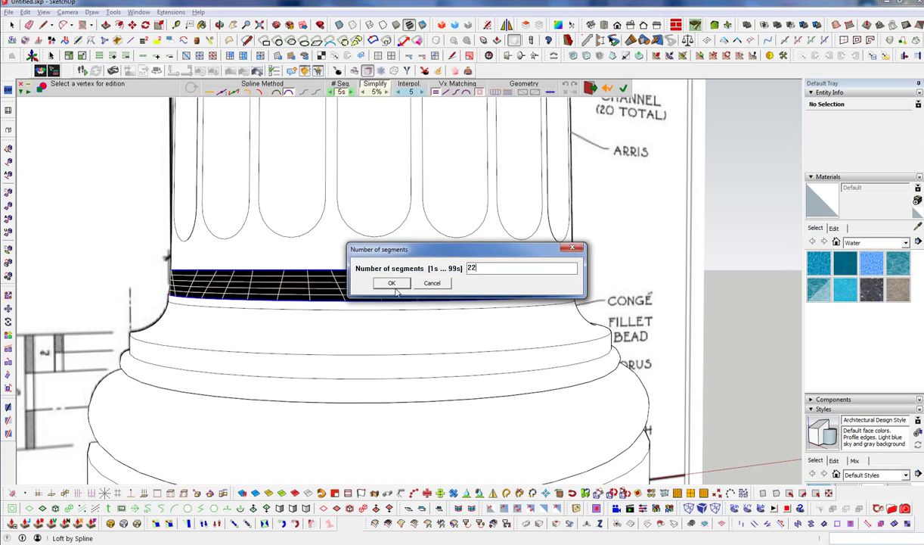
pyautogui.click(392, 282)
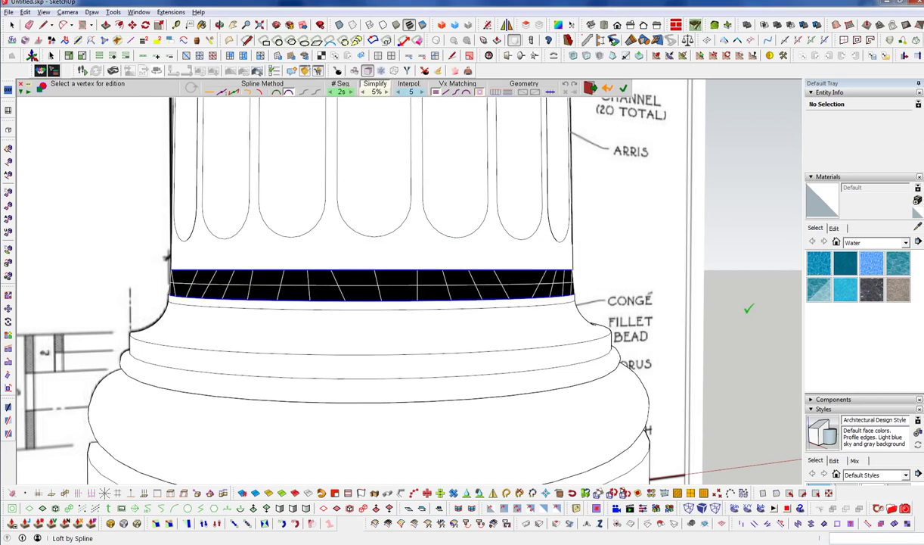
pyautogui.click(771, 314)
pyautogui.scroll(3, 432, 397)
pyautogui.scroll(-6, 432, 398)
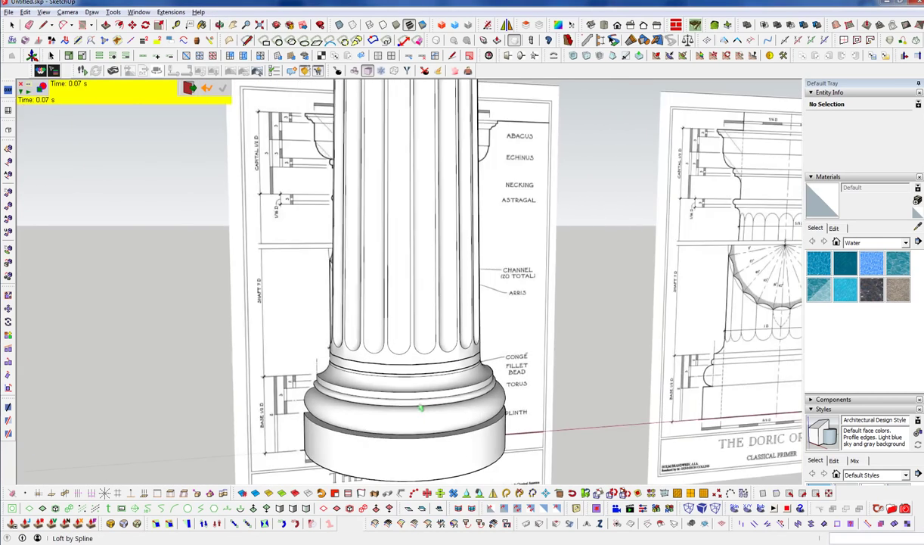
pyautogui.press('space')
pyautogui.scroll(-3, 466, 350)
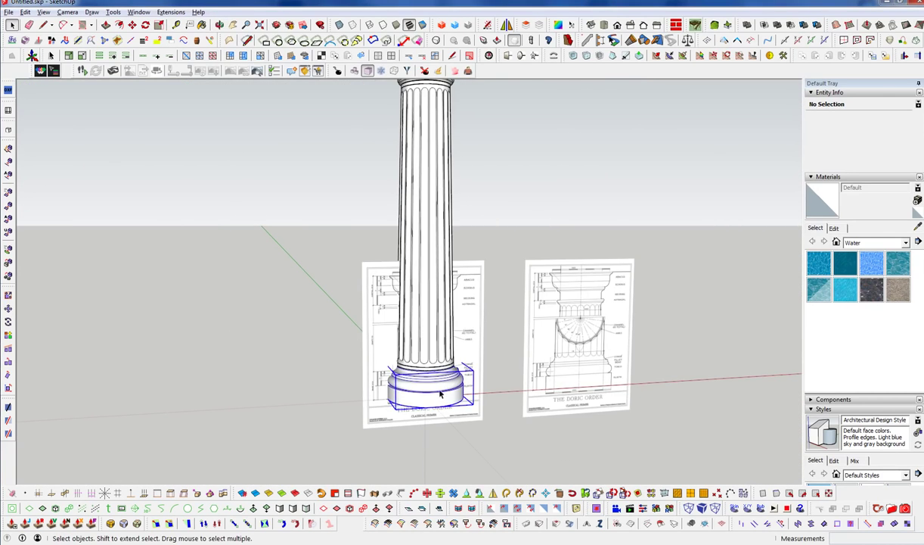
pyautogui.click(440, 393)
pyautogui.scroll(2, 435, 382)
pyautogui.keyDown('shift'); pyautogui.click(440, 374); pyautogui.keyUp('shift')
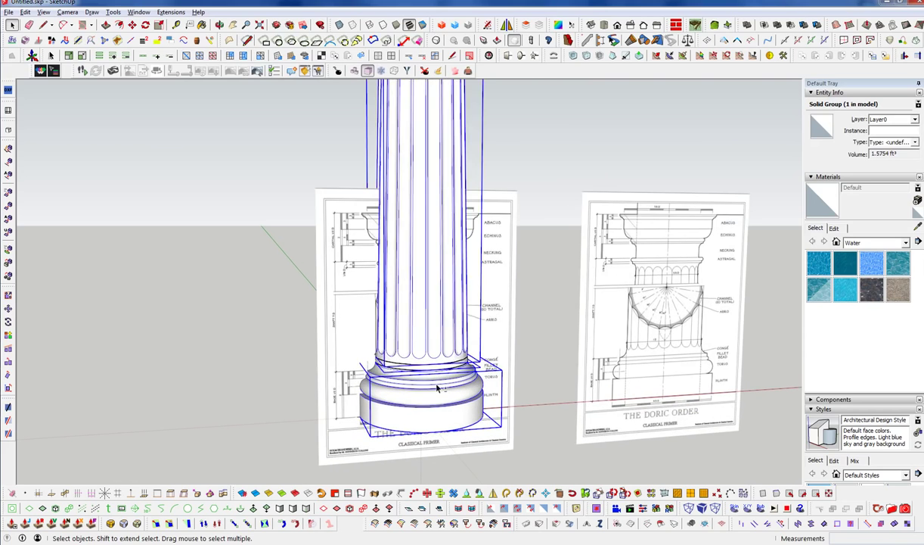
pyautogui.scroll(-1, 437, 382)
pyautogui.scroll(4, 423, 379)
pyautogui.keyDown('shift'); pyautogui.click(408, 406); pyautogui.keyUp('shift')
pyautogui.scroll(-6, 408, 407)
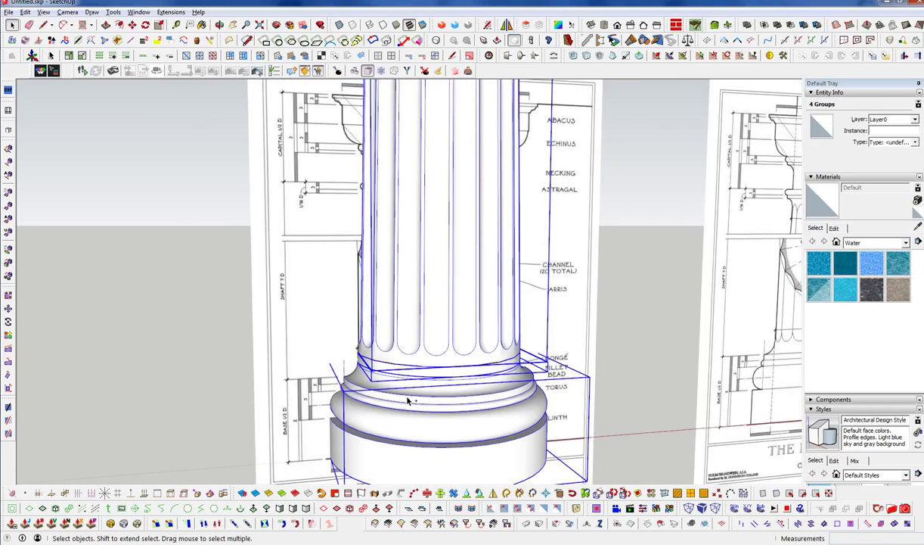
# - Delete both Doric order reference drawings standing behind and beside the column
pyautogui.click(449, 361)
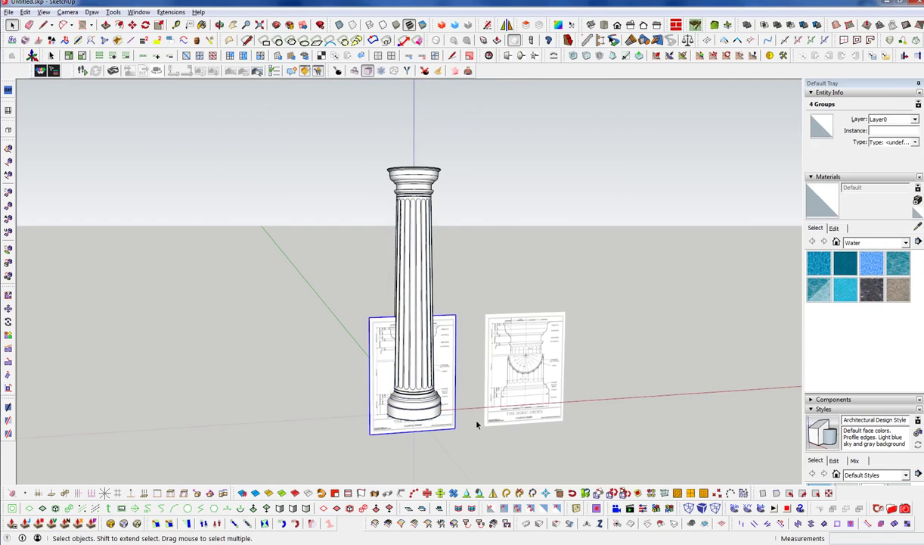
pyautogui.keyDown('shift'); pyautogui.click(532, 386); pyautogui.keyUp('shift')
pyautogui.press('Delete')
# - Select the base, shaft, capital and both joint pieces, test the selection by moving it aside, and group them as one column
pyautogui.moveTo(528, 386)
pyautogui.mouseDown(button='middle')
pyautogui.moveTo(377, 399)
pyautogui.moveTo(413, 397)
pyautogui.mouseUp(button='middle')
pyautogui.click(413, 389)
pyautogui.scroll(5, 414, 415)
pyautogui.keyDown('shift'); pyautogui.click(408, 401); pyautogui.keyUp('shift')
pyautogui.scroll(3, 384, 359)
pyautogui.scroll(-5, 429, 454)
pyautogui.keyDown('shift'); pyautogui.moveTo(429, 454); pyautogui.dragTo(446, 270, button='middle'); pyautogui.keyUp('shift')
pyautogui.keyDown('shift'); pyautogui.click(457, 251); pyautogui.keyUp('shift')
pyautogui.scroll(-5, 457, 251)
pyautogui.press('m')
pyautogui.click(479, 313)
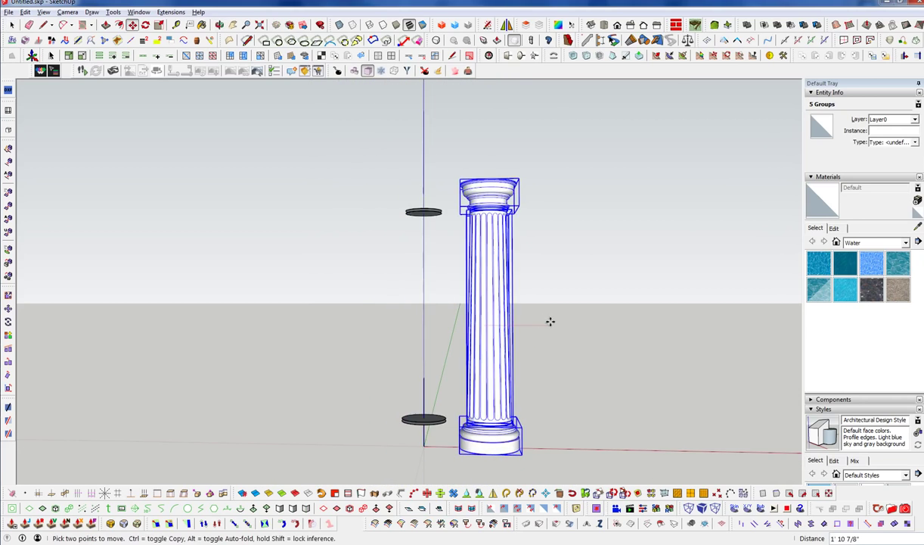
pyautogui.press('space')
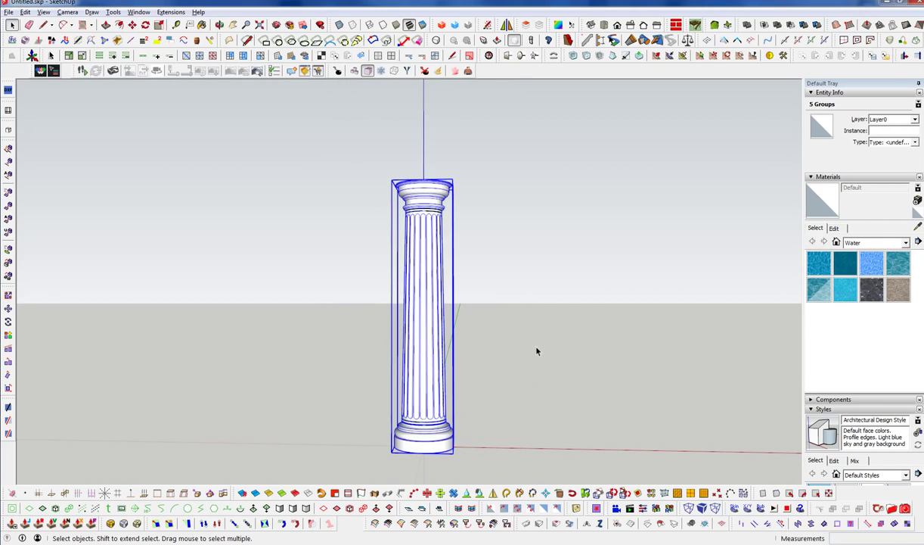
# - Try moving the grouped column sideways to check for leftover geometry at its joints
pyautogui.press('m')
pyautogui.click(470, 411)
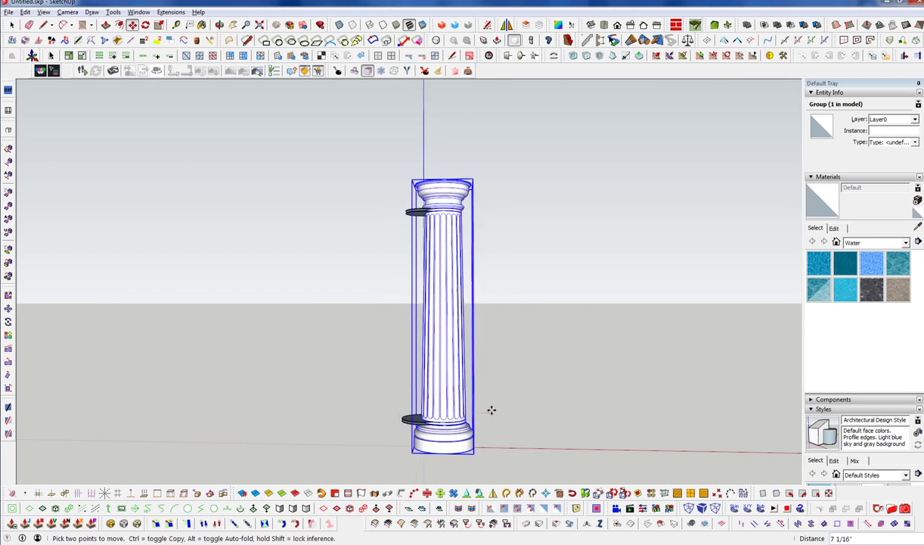
pyautogui.press('Escape')
pyautogui.press('space')
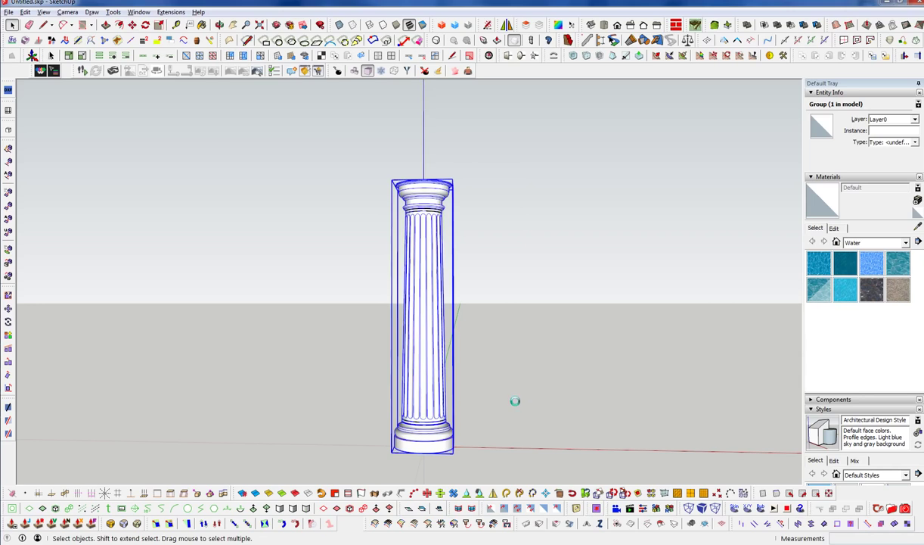
# - Take the column group away temporarily, delete the leftover face copies at both joints, and bring the column back
pyautogui.press('Delete')
pyautogui.moveTo(340, 144); pyautogui.dragTo(532, 482)
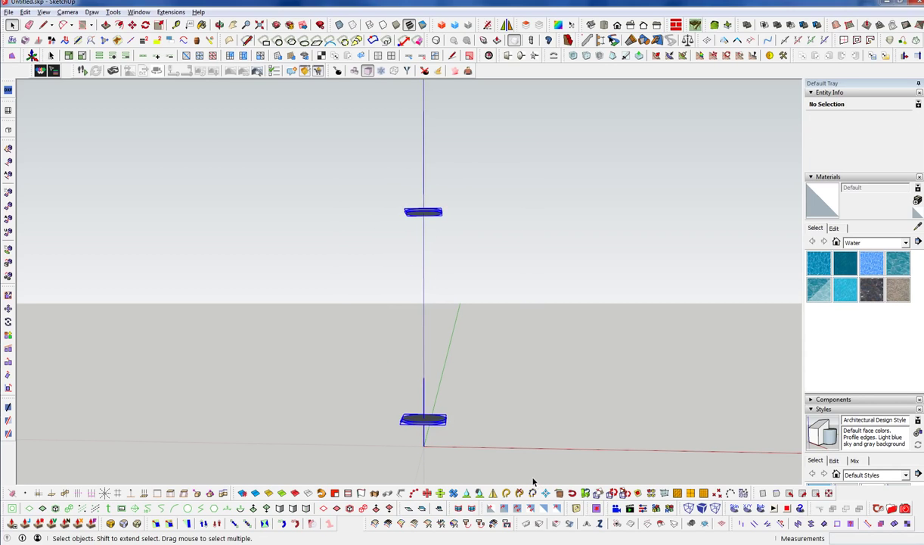
pyautogui.press('Delete')
pyautogui.hotkey('ctrl', 'z')
pyautogui.hotkey('ctrl', 'z')
pyautogui.hotkey('ctrl', 'g')
# - Examine the assembled column from base to capital, clear the selection and display its hidden geometry
pyautogui.moveTo(434, 319); pyautogui.dragTo(478, 409, button='middle')
pyautogui.scroll(5, 481, 270)
pyautogui.moveTo(481, 270); pyautogui.dragTo(471, 227, button='middle')
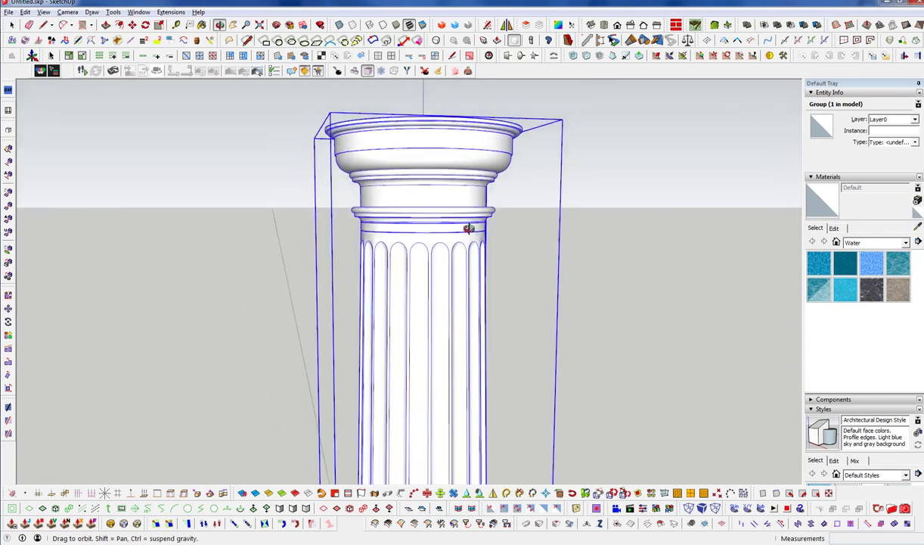
pyautogui.scroll(-3, 423, 201)
pyautogui.scroll(-4, 423, 200)
pyautogui.click(533, 397)
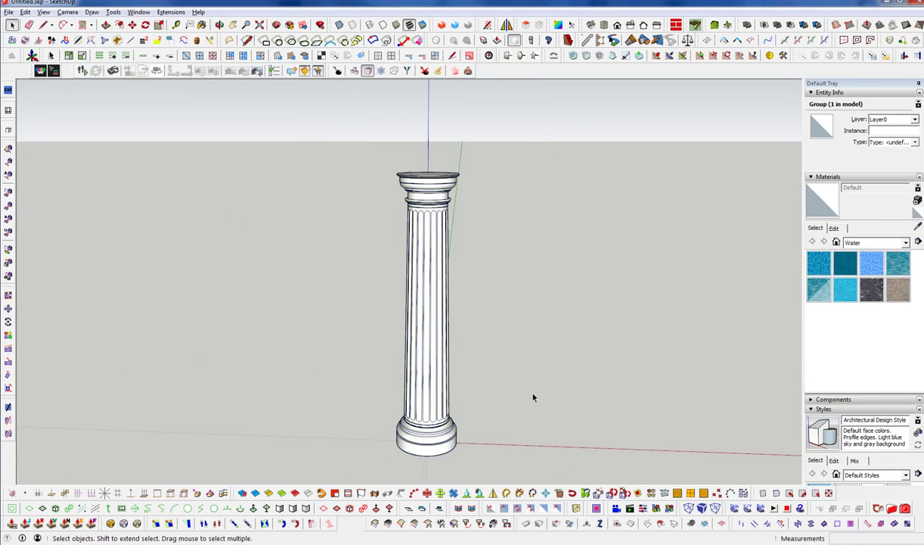
pyautogui.scroll(6, 447, 187)
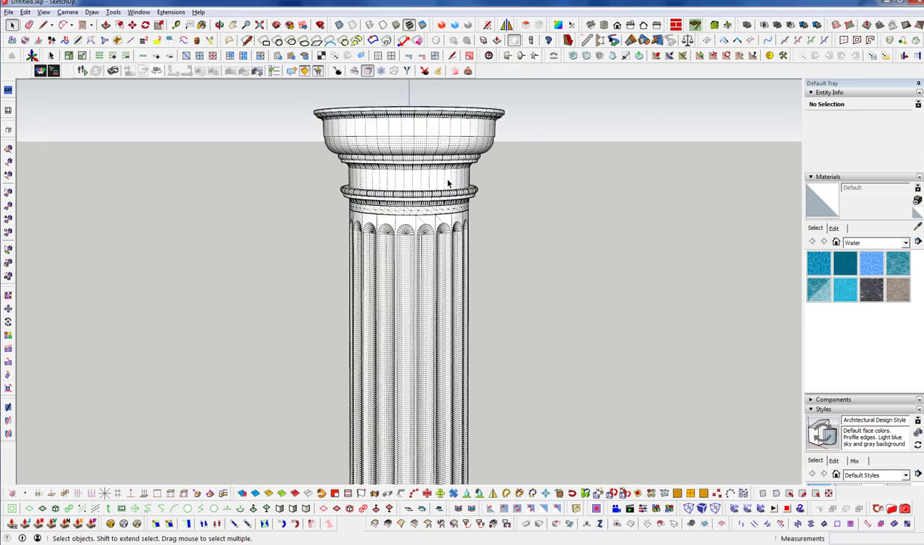
# - Turn off hidden geometry, open the capital inside the column group and split its ring-shaped faces into quads
pyautogui.moveTo(446, 188); pyautogui.dragTo(448, 274, button='middle')
pyautogui.scroll(5, 423, 201)
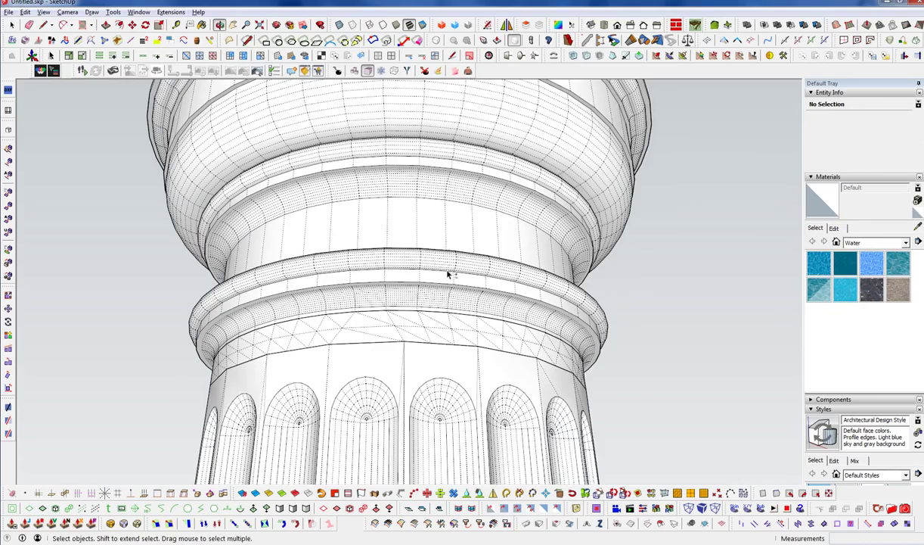
pyautogui.scroll(-2, 468, 236)
pyautogui.moveTo(469, 235); pyautogui.dragTo(495, 271, button='middle')
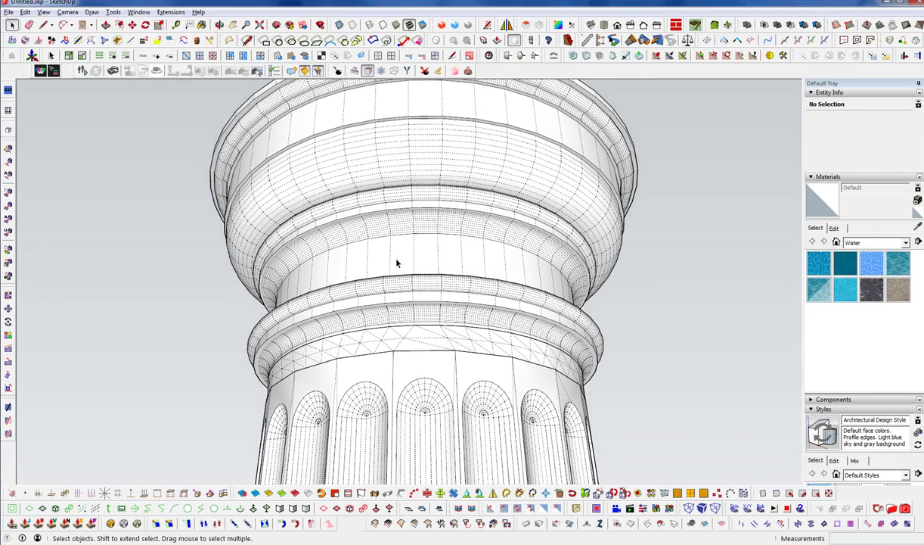
pyautogui.hotkey('alt', 'h')
pyautogui.moveTo(526, 268); pyautogui.dragTo(541, 287, button='middle')
pyautogui.doubleClick(508, 261)
pyautogui.tripleClick(482, 250)
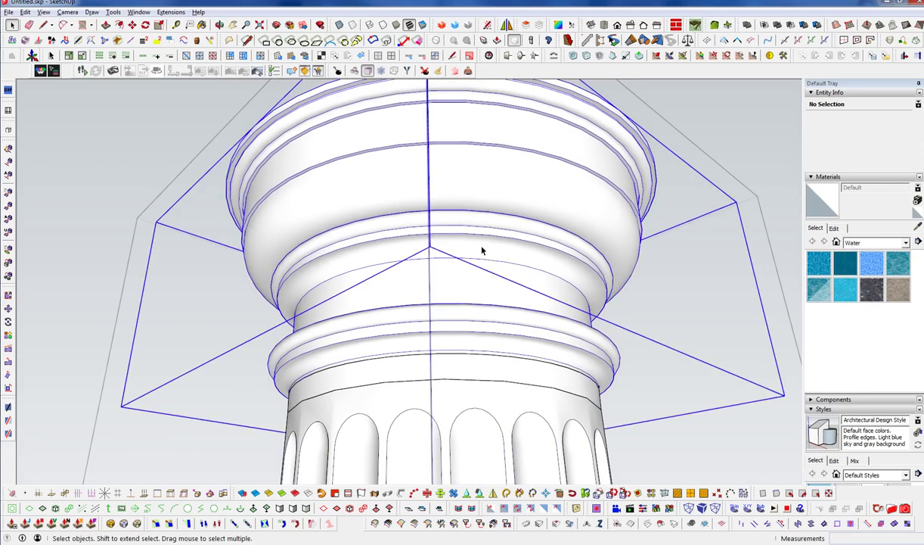
pyautogui.click(784, 54)
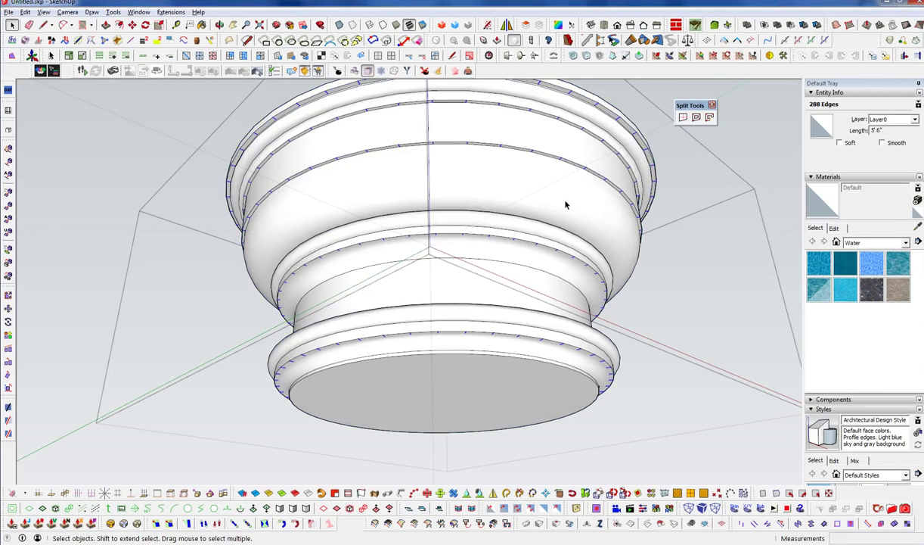
# - Soften the new split edges on the capital, including the coplanar ones
pyautogui.moveTo(499, 169); pyautogui.dragTo(515, 243, button='middle')
pyautogui.scroll(-2, 512, 221)
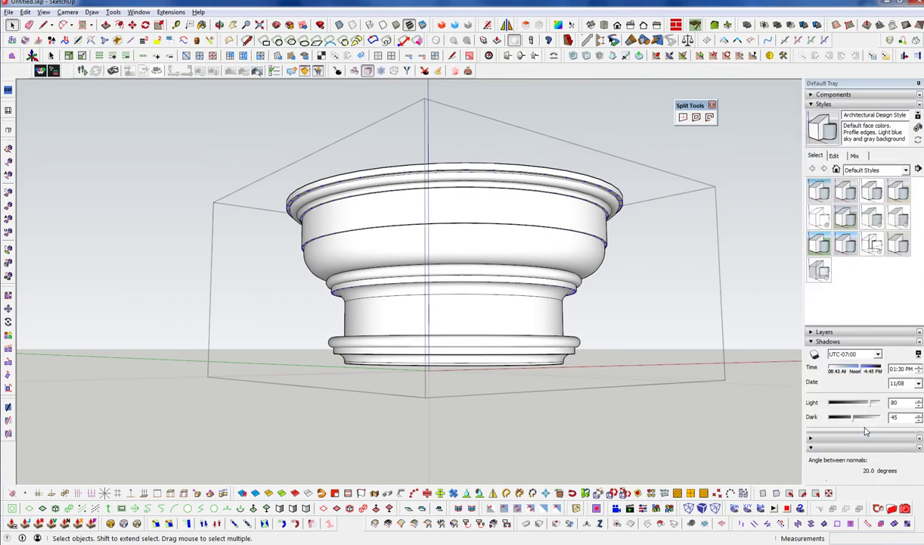
pyautogui.click(813, 466)
# - Open the column's base, split its flat ring face into quads and soften the coplanar edges
pyautogui.moveTo(537, 305); pyautogui.dragTo(649, 288, button='middle')
pyautogui.scroll(-3, 459, 198)
pyautogui.moveTo(473, 316); pyautogui.dragTo(473, 340, button='middle')
pyautogui.scroll(6, 439, 291)
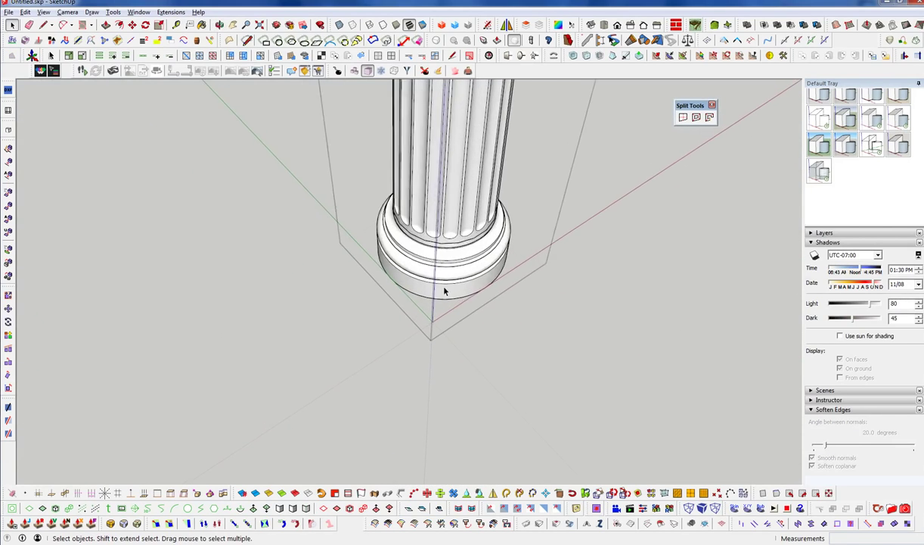
pyautogui.click(461, 269)
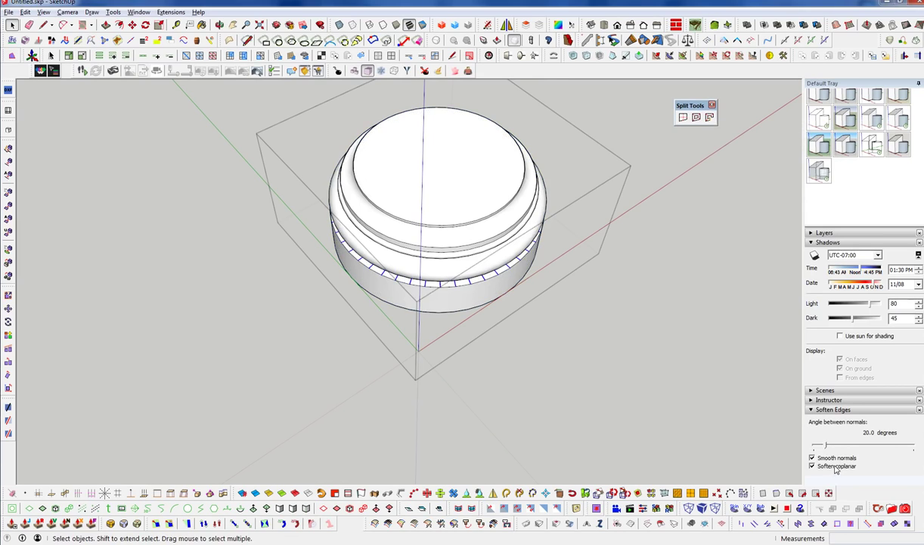
pyautogui.click(505, 392)
# - Leave the base and display the column's hidden geometry around the capital
pyautogui.moveTo(505, 392); pyautogui.dragTo(385, 256, button='middle')
pyautogui.scroll(-6, 413, 264)
pyautogui.moveTo(398, 151); pyautogui.dragTo(434, 175, button='middle')
pyautogui.scroll(4, 401, 221)
pyautogui.scroll(2, 450, 218)
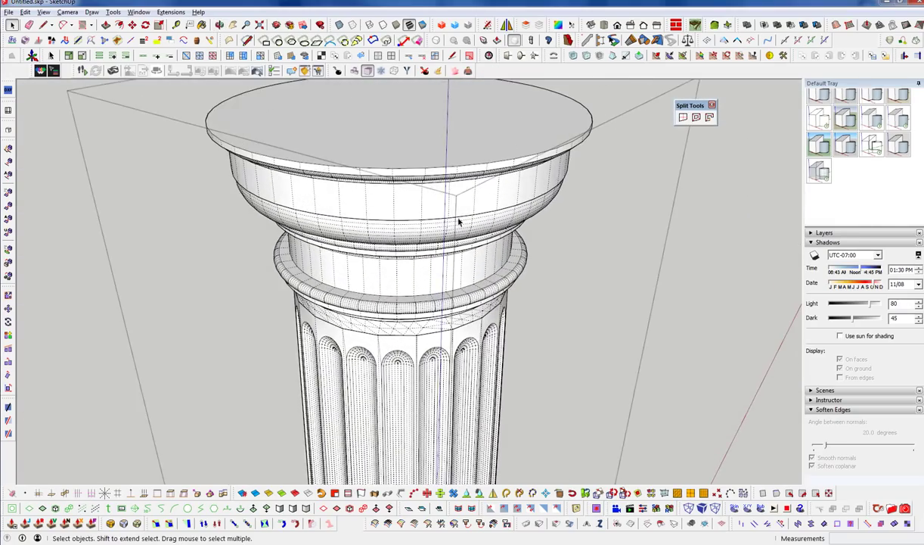
# - Open the capital, offset its circular top face inward about 5 5/8" and delete the inner disc
pyautogui.moveTo(439, 218); pyautogui.dragTo(423, 288, button='middle')
pyautogui.click(439, 187)
pyautogui.doubleClick(439, 187)
pyautogui.click(450, 196)
pyautogui.press('f')
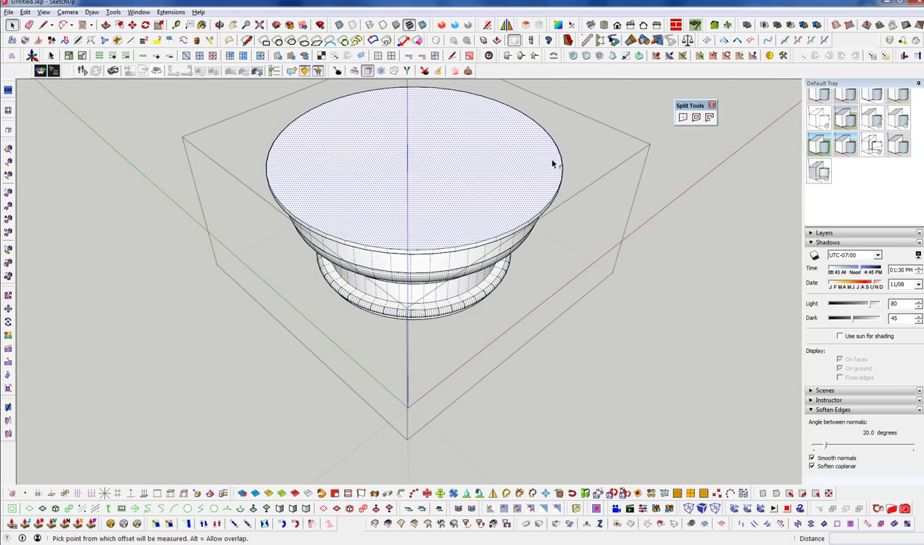
pyautogui.click(559, 160)
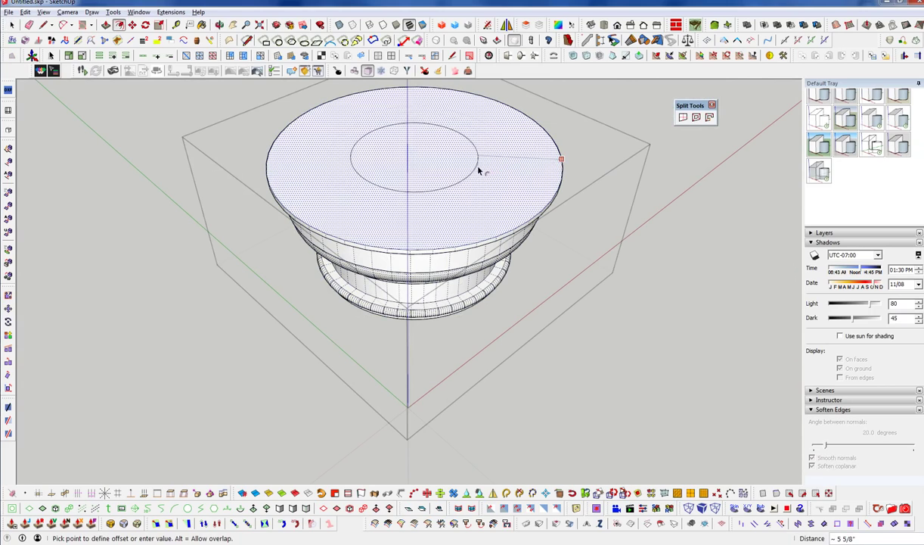
pyautogui.click(479, 169)
pyautogui.press('space')
pyautogui.click(431, 171)
pyautogui.press('Delete')
# - Split the ring face on top of the capital into quads and soften its coplanar edges
pyautogui.click(471, 222)
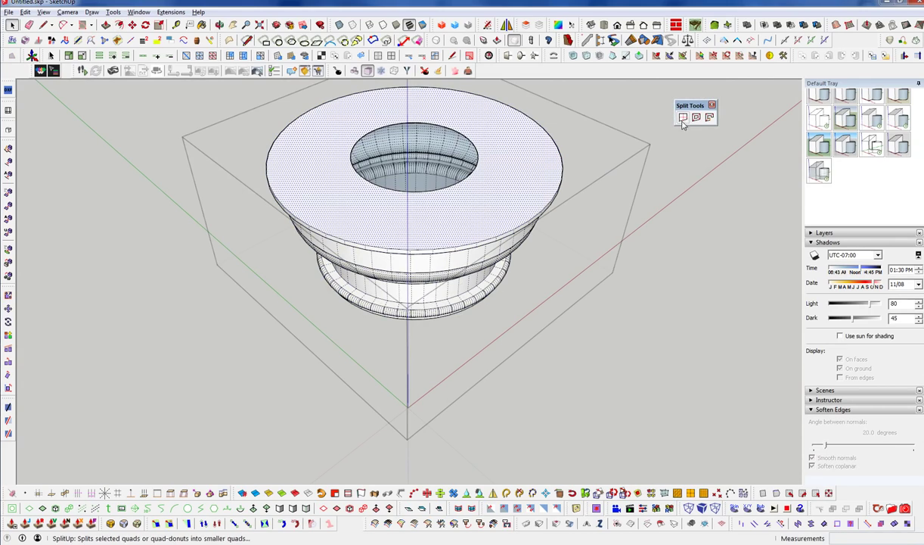
pyautogui.tripleClick(492, 221)
pyautogui.moveTo(425, 268); pyautogui.dragTo(425, 369, button='middle')
pyautogui.click(838, 467)
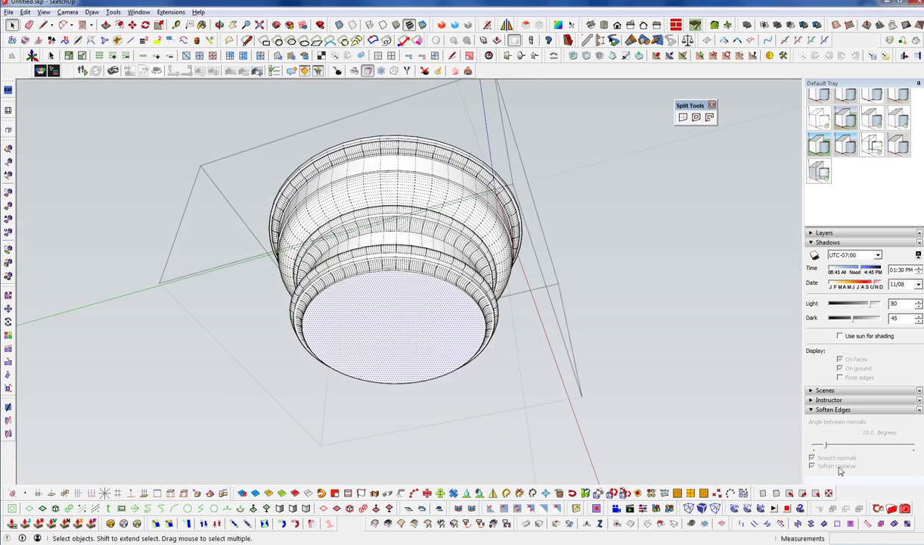
# - Offset the capital's circular underside inward and delete the inner disc
pyautogui.press('f')
pyautogui.click(467, 298)
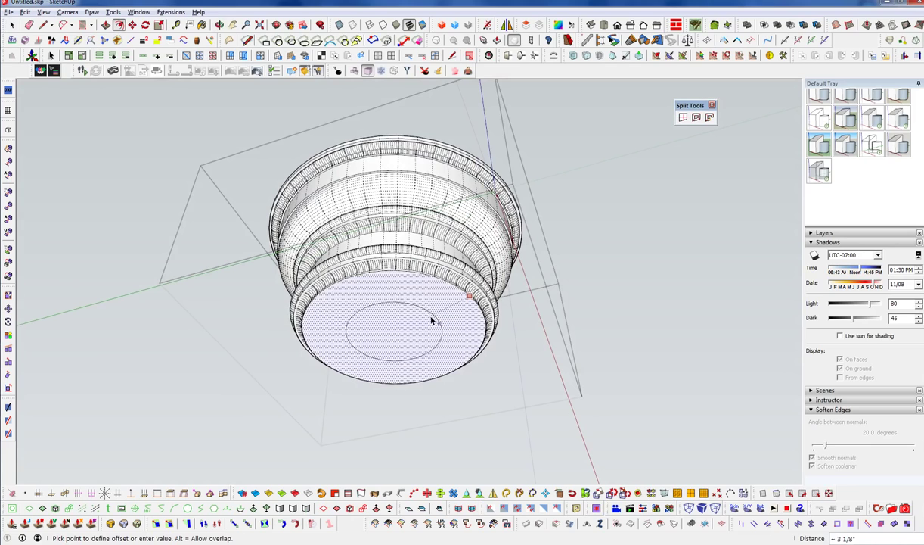
pyautogui.click(428, 323)
pyautogui.press('space')
pyautogui.click(432, 326)
pyautogui.press('Delete')
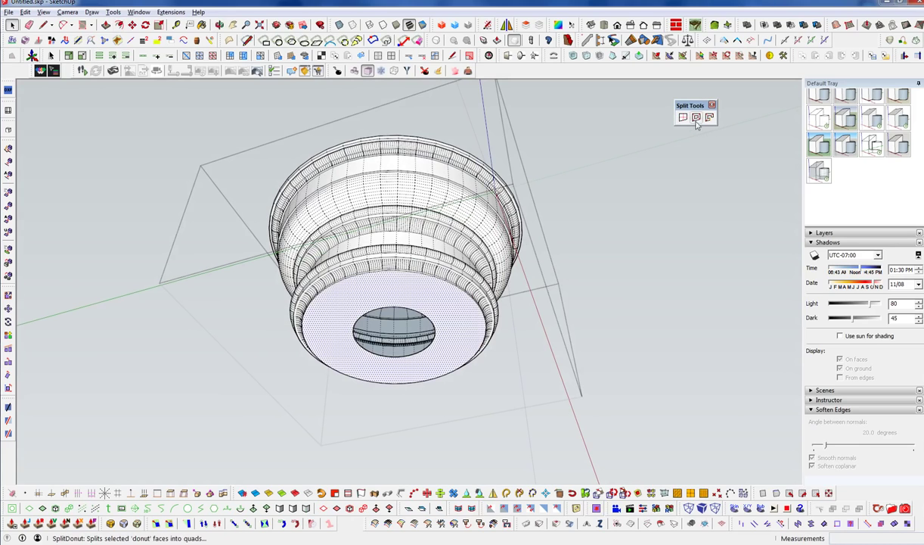
# - Split the ring face under the capital into quads and soften its coplanar edges
pyautogui.doubleClick(461, 348)
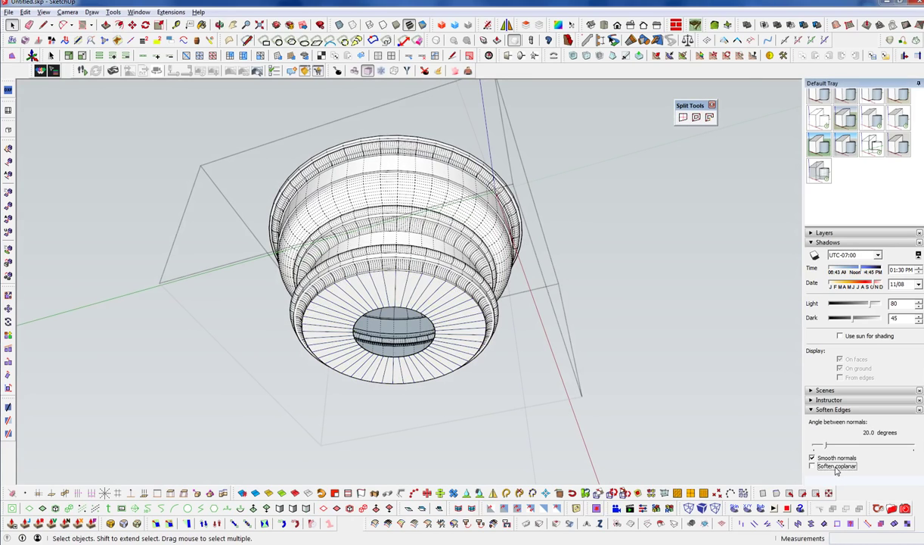
pyautogui.moveTo(501, 292); pyautogui.dragTo(440, 305, button='middle')
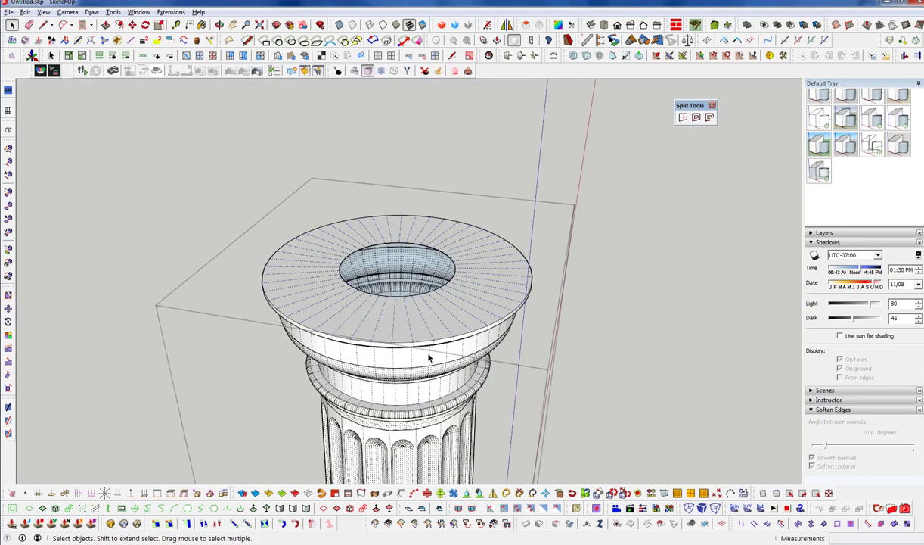
pyautogui.moveTo(428, 357); pyautogui.dragTo(481, 247, button='middle')
# - Try subdividing the capital into a denser mesh, compare it with and without hidden geometry, and turn the subdivision off
pyautogui.click(451, 374)
pyautogui.moveTo(450, 374); pyautogui.dragTo(452, 327, button='middle')
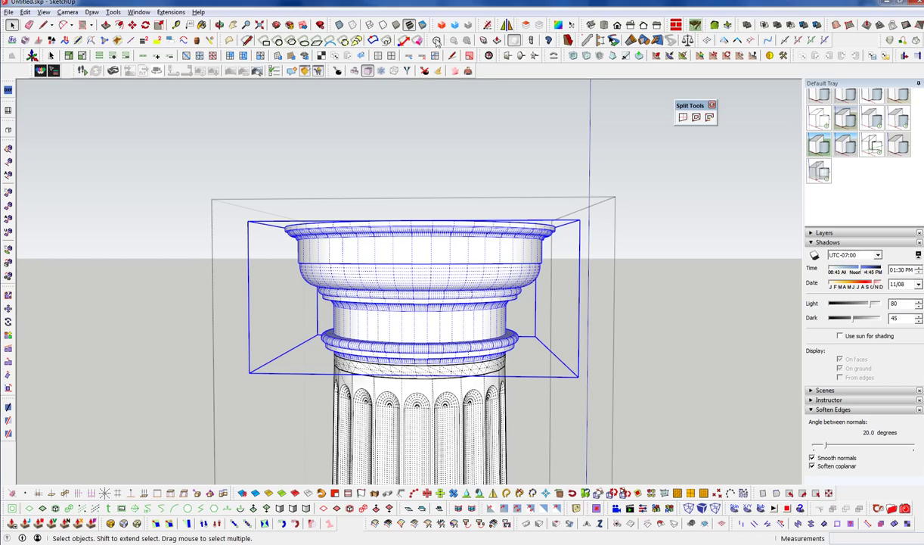
pyautogui.hotkey('ctrl', 'a')
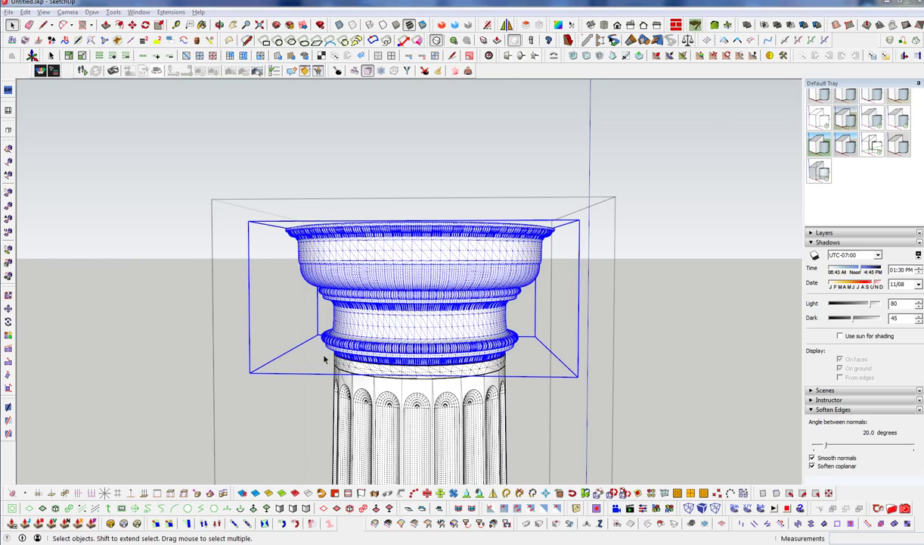
pyautogui.moveTo(470, 288)
pyautogui.mouseDown(button='middle')
pyautogui.moveTo(472, 186)
pyautogui.moveTo(460, 231)
pyautogui.moveTo(463, 293)
pyautogui.mouseUp(button='middle')
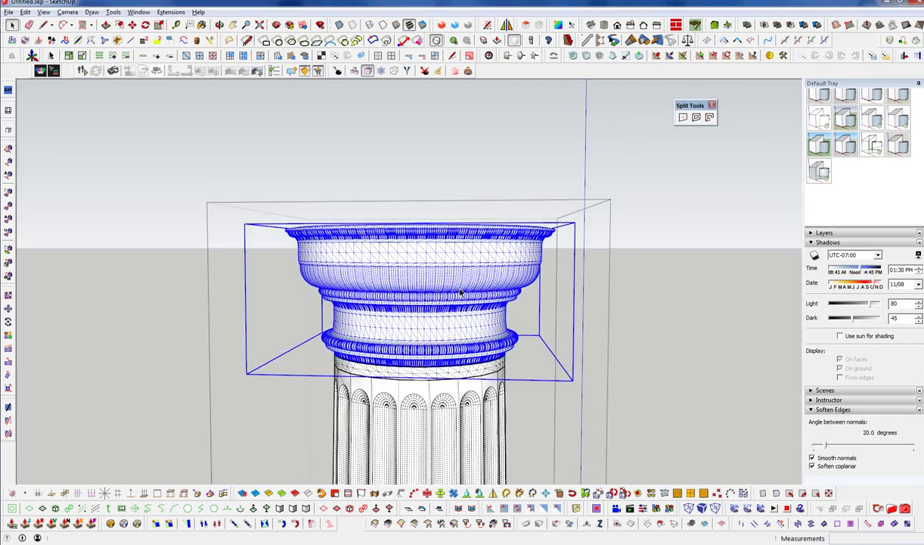
pyautogui.hotkey('alt', 'h')
pyautogui.moveTo(628, 336); pyautogui.dragTo(491, 378, button='middle')
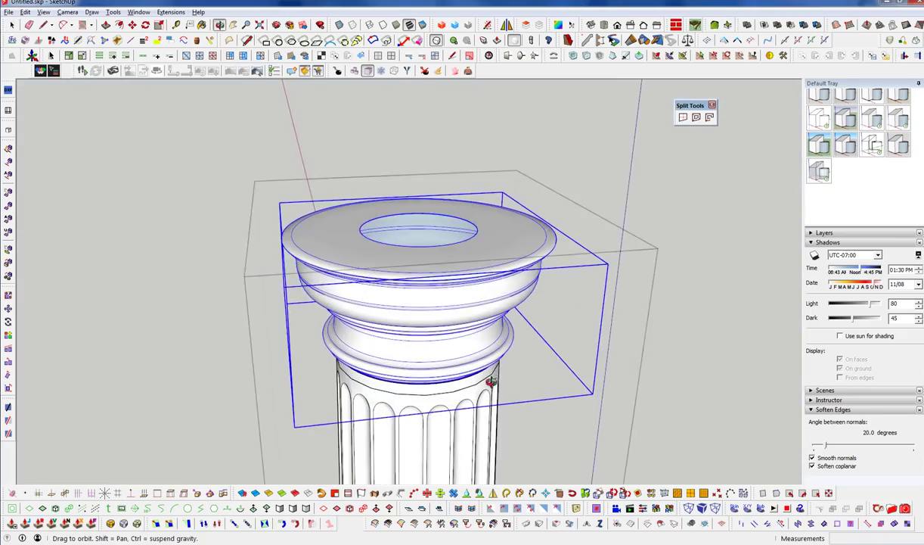
pyautogui.scroll(3, 458, 342)
pyautogui.moveTo(458, 342); pyautogui.dragTo(354, 301, button='middle')
pyautogui.hotkey('alt', 'h')
pyautogui.scroll(-4, 354, 301)
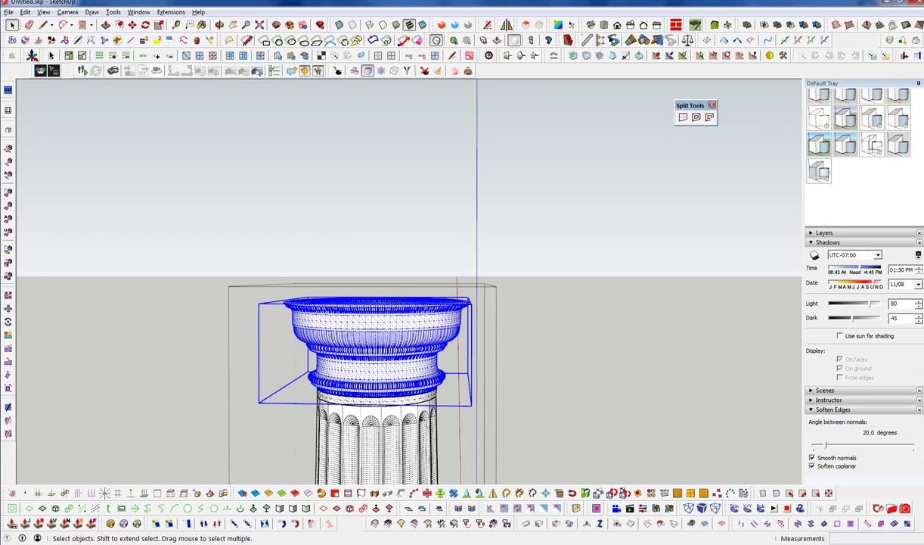
pyautogui.hotkey('alt', 'h')
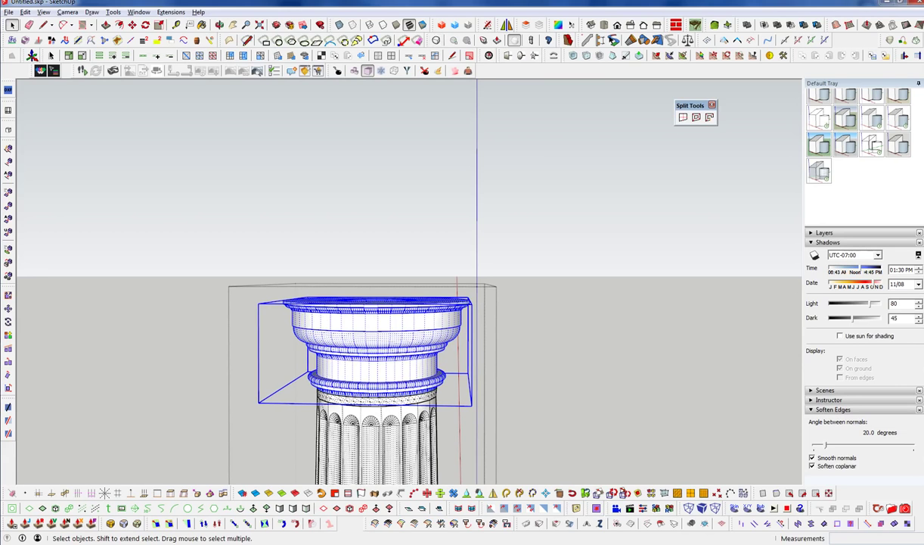
# - Turn on shadows for the column with its hidden geometry off, and set the shadow time to 03:57 PM
pyautogui.scroll(-5, 354, 385)
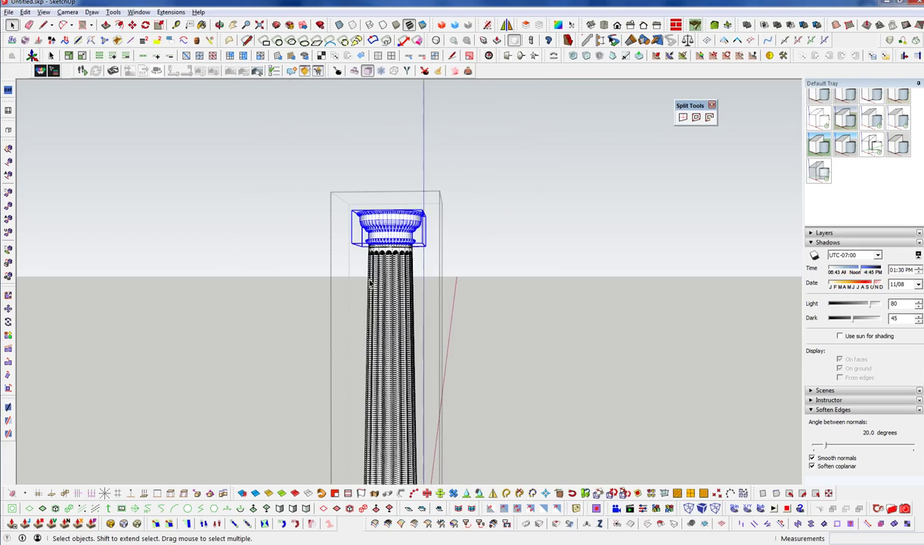
pyautogui.moveTo(511, 312); pyautogui.dragTo(407, 318, button='middle')
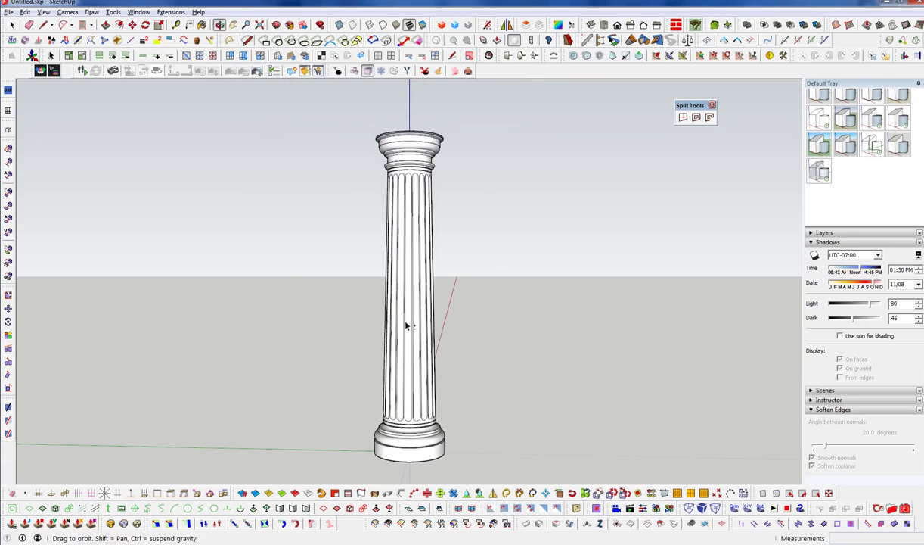
pyautogui.click(816, 258)
pyautogui.moveTo(404, 347); pyautogui.dragTo(413, 360, button='middle')
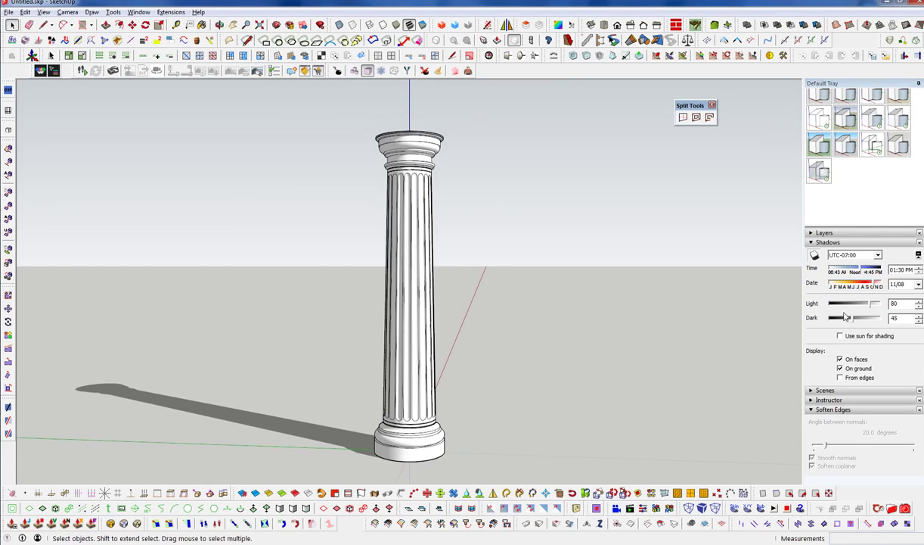
pyautogui.moveTo(859, 272); pyautogui.dragTo(879, 270)
pyautogui.moveTo(420, 265); pyautogui.dragTo(435, 219, button='middle')
# - Open the column group and move the capital straight up about 1' 7/16" off the shaft
pyautogui.click(404, 237)
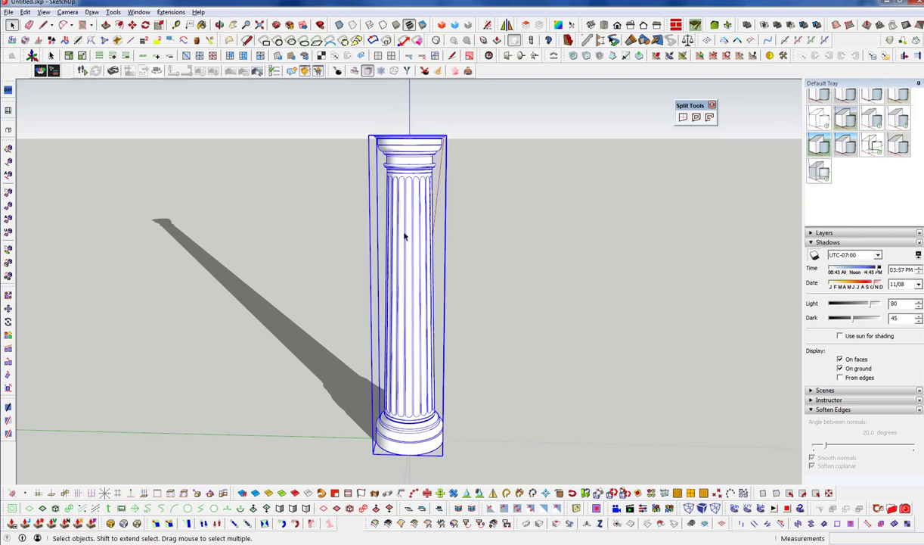
pyautogui.doubleClick(423, 160)
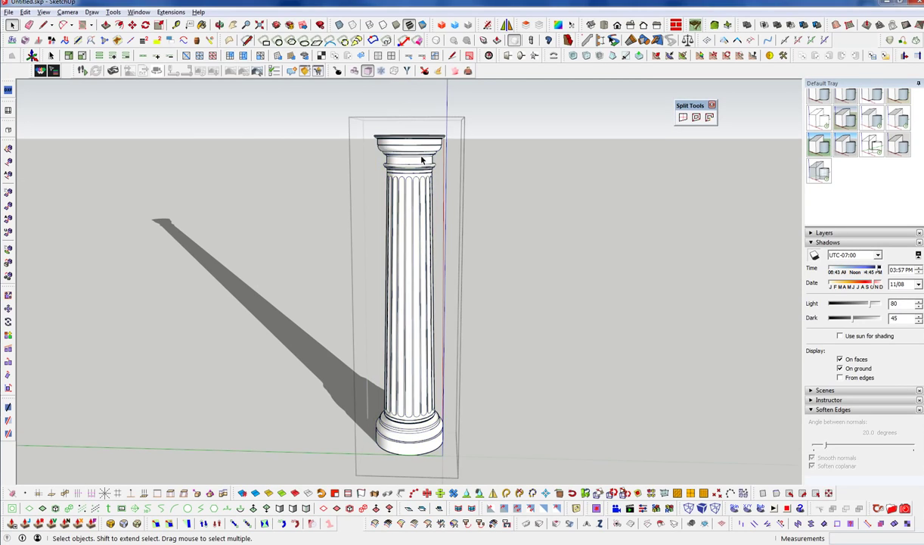
pyautogui.press('m')
pyautogui.click(464, 227)
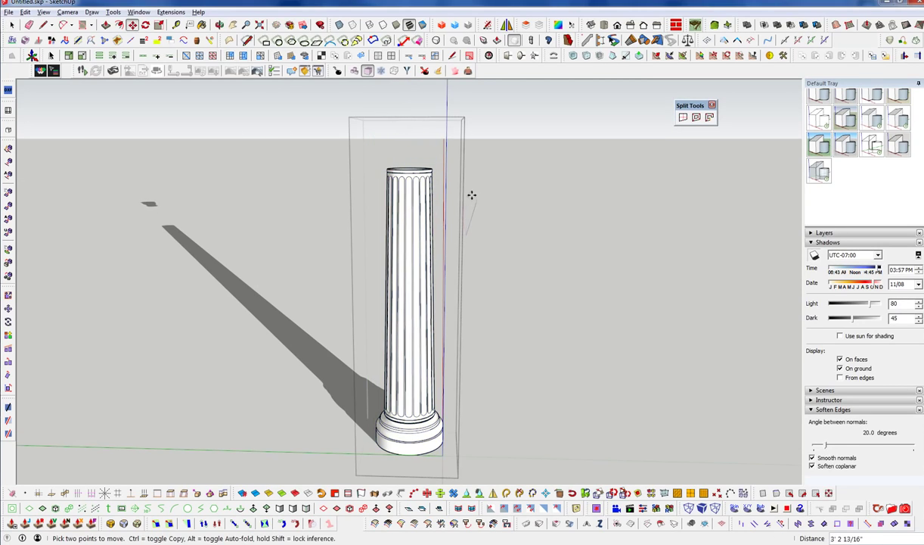
pyautogui.press('Escape')
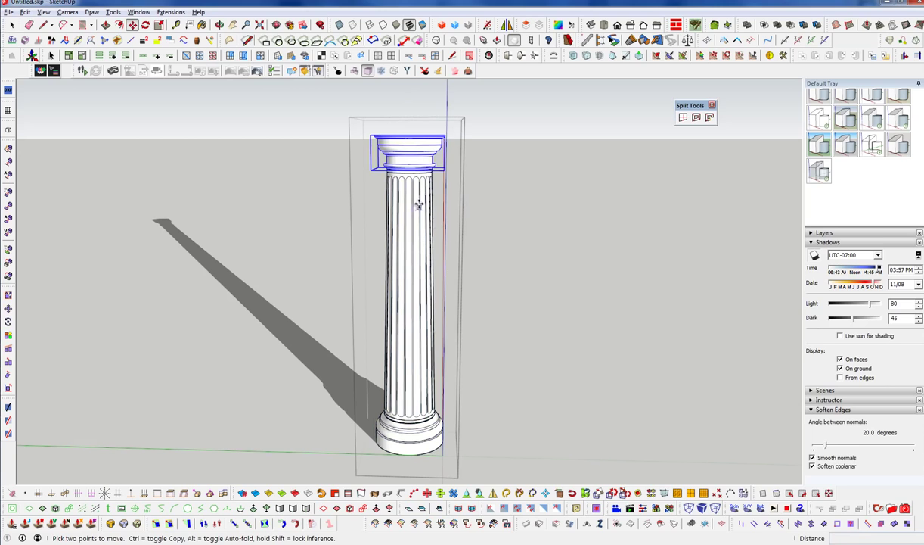
pyautogui.click(418, 143)
pyautogui.click(420, 95)
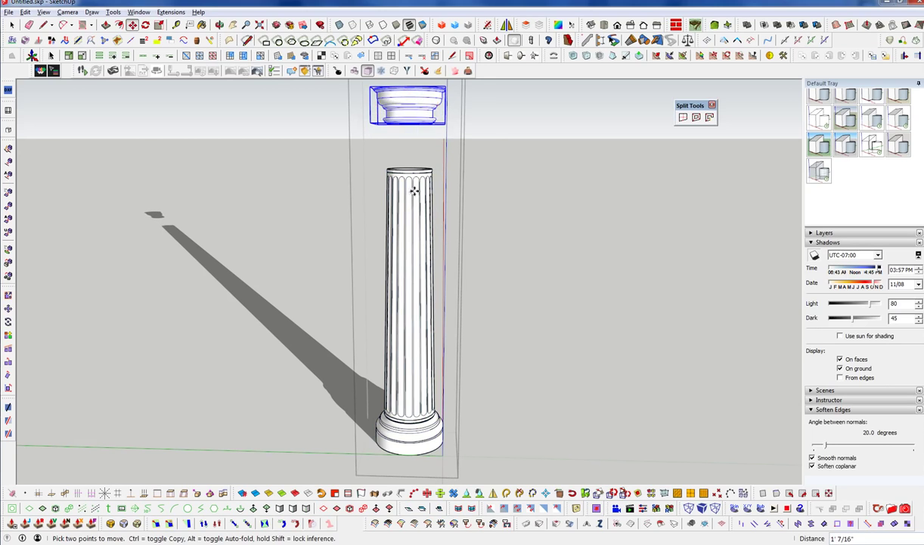
# - Move the joint piece from the shaft's upper end up against the underside of the raised capital
pyautogui.scroll(5, 414, 190)
pyautogui.scroll(1, 422, 173)
pyautogui.keyDown('shift'); pyautogui.moveTo(423, 175); pyautogui.dragTo(409, 269, button='middle'); pyautogui.keyUp('shift')
pyautogui.press('space')
pyautogui.click(409, 284)
pyautogui.scroll(3, 413, 295)
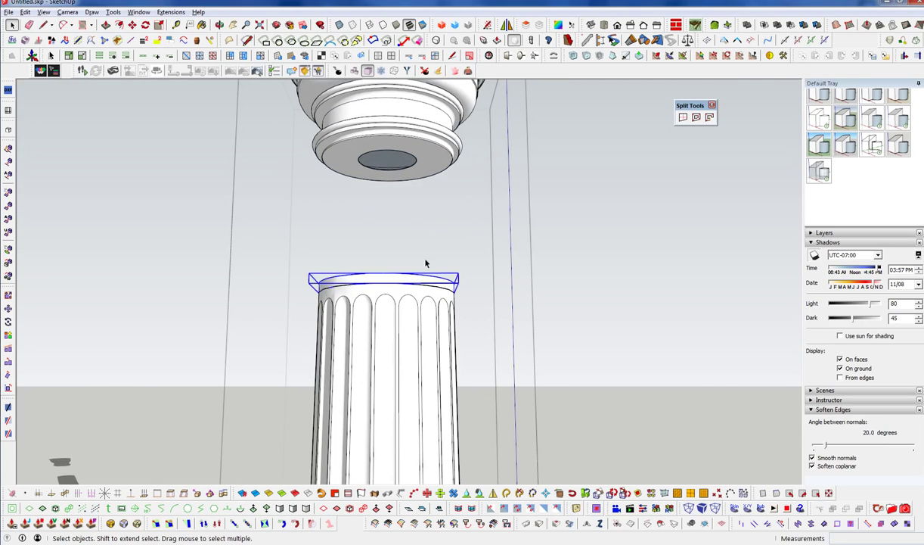
pyautogui.click(430, 166)
pyautogui.moveTo(415, 130); pyautogui.dragTo(387, 130, button='middle')
pyautogui.press('space')
# - Open the capital, delete the ring face on its underside and close the capital again
pyautogui.doubleClick(416, 165)
pyautogui.moveTo(408, 137)
pyautogui.mouseDown(button='middle')
pyautogui.moveTo(421, 171)
pyautogui.moveTo(413, 176)
pyautogui.mouseUp(button='middle')
pyautogui.click(413, 177)
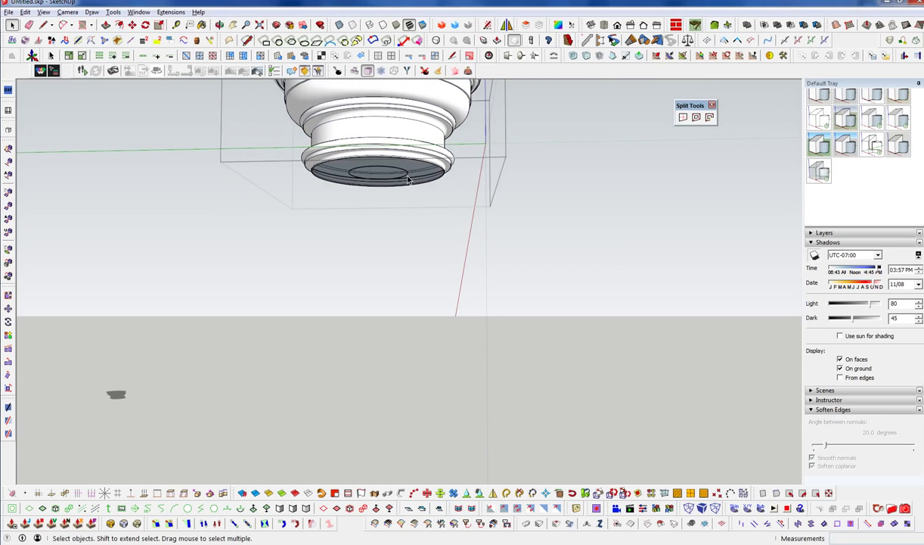
pyautogui.press('Escape')
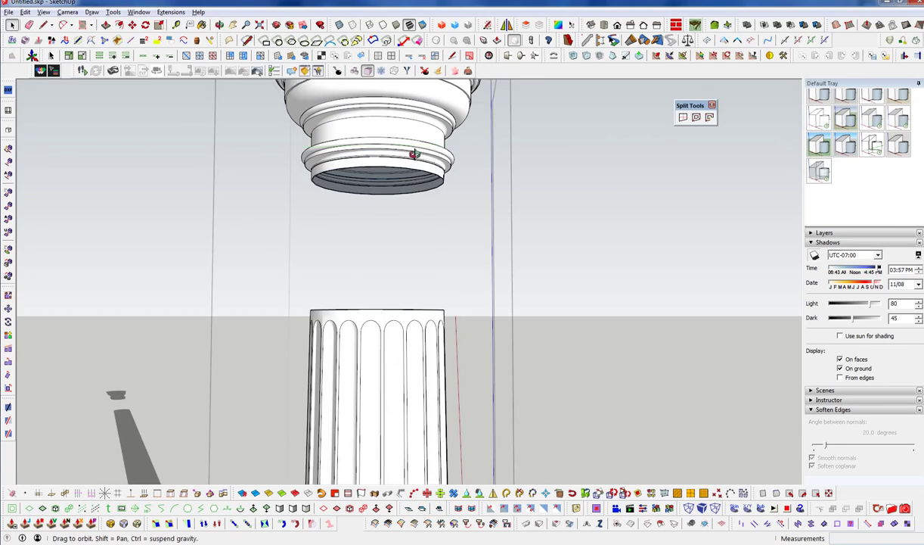
# - Try to stretch the fluted shaft upward to the raised capital with FredoScale's Box Stretching
pyautogui.moveTo(414, 154); pyautogui.dragTo(421, 188, button='middle')
pyautogui.moveTo(406, 392); pyautogui.dragTo(387, 306, button='middle')
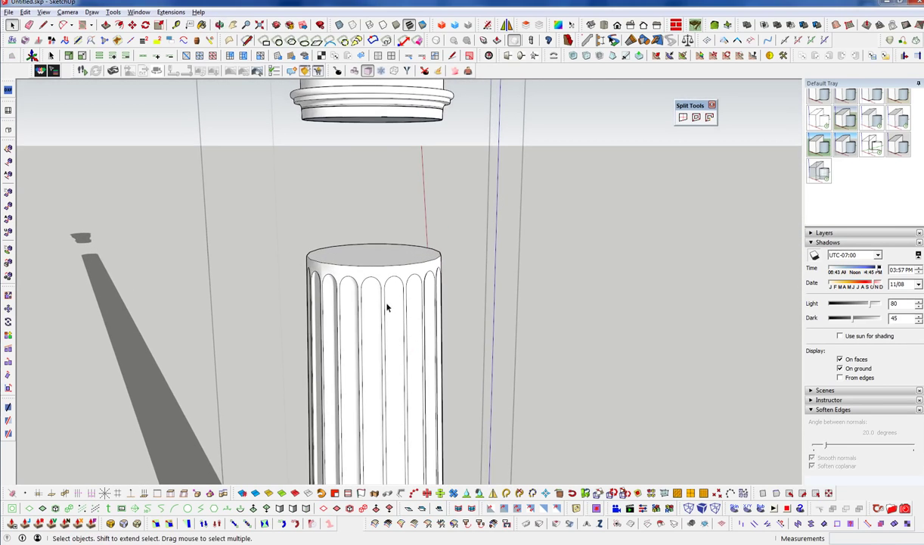
pyautogui.click(386, 307)
pyautogui.scroll(-4, 391, 233)
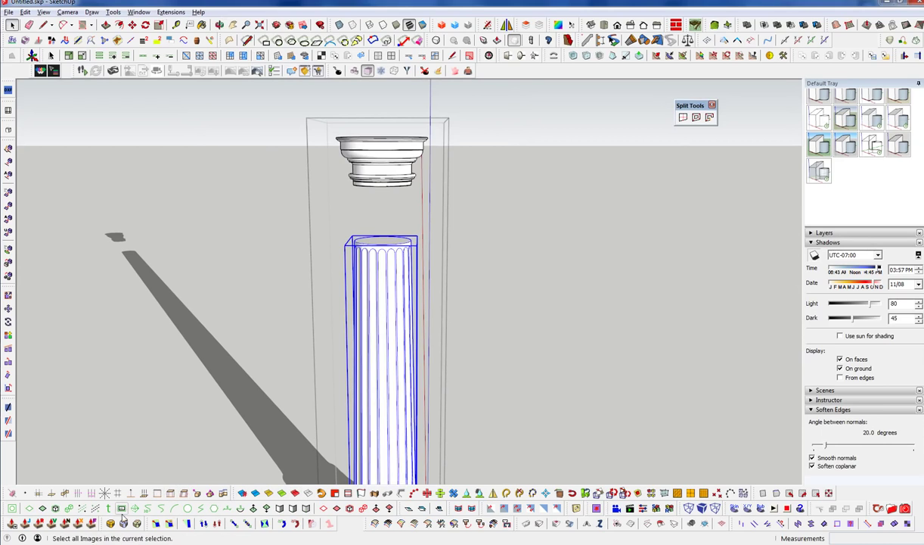
pyautogui.moveTo(148, 523); pyautogui.dragTo(501, 157)
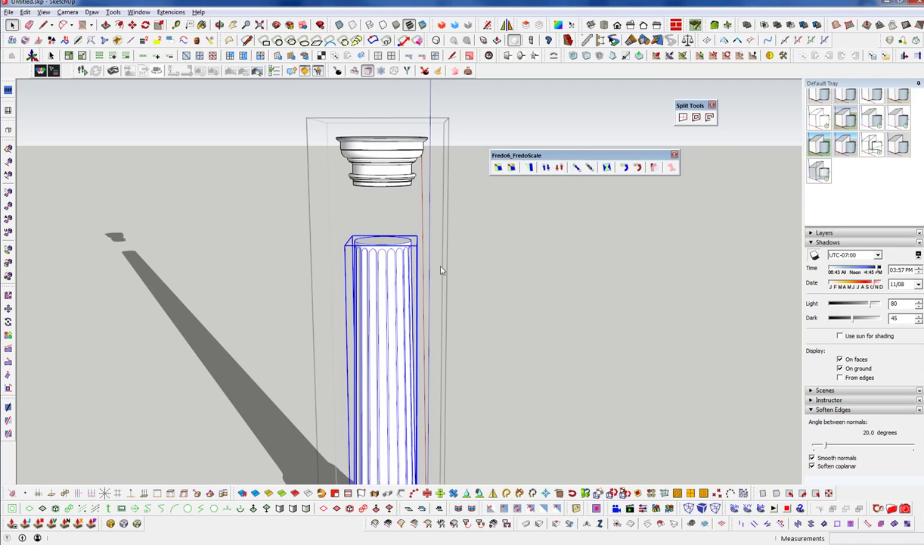
pyautogui.moveTo(414, 241); pyautogui.dragTo(412, 190)
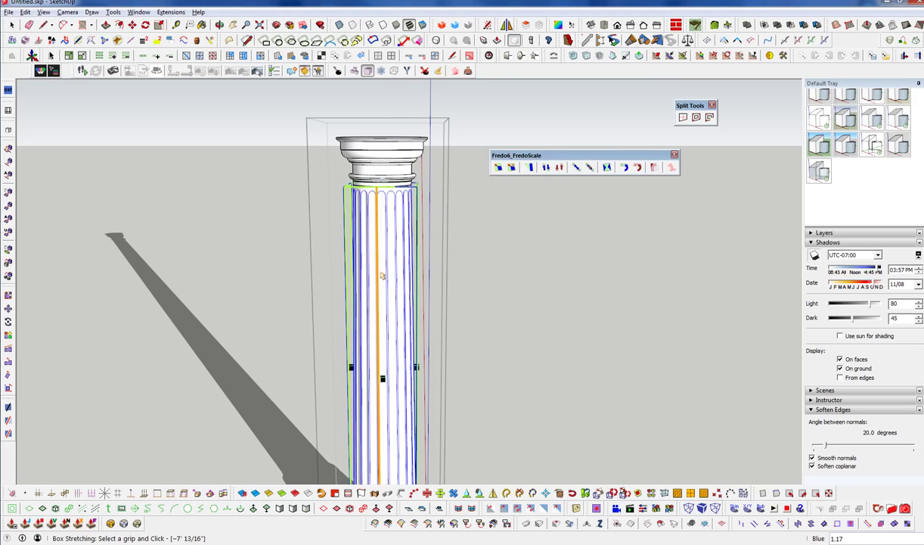
pyautogui.moveTo(412, 189); pyautogui.dragTo(361, 293, button='middle')
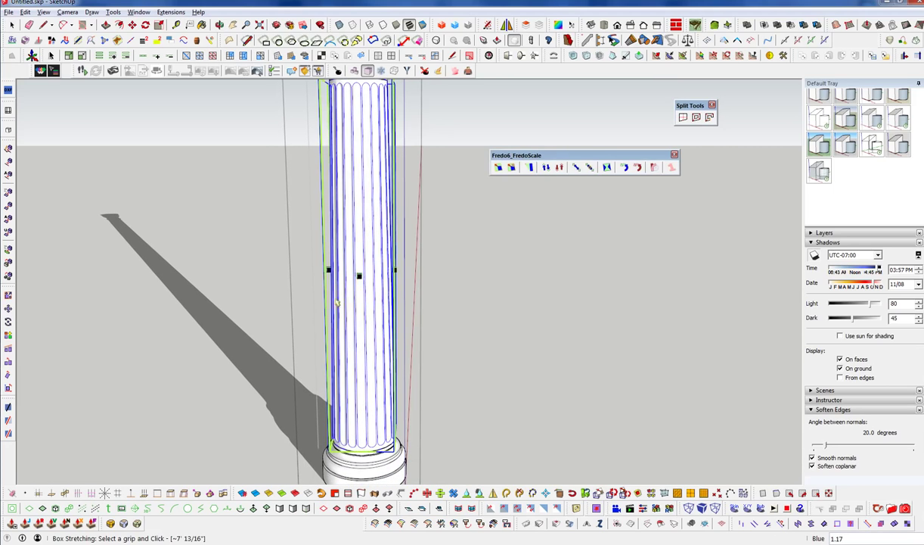
pyautogui.scroll(-1, 362, 288)
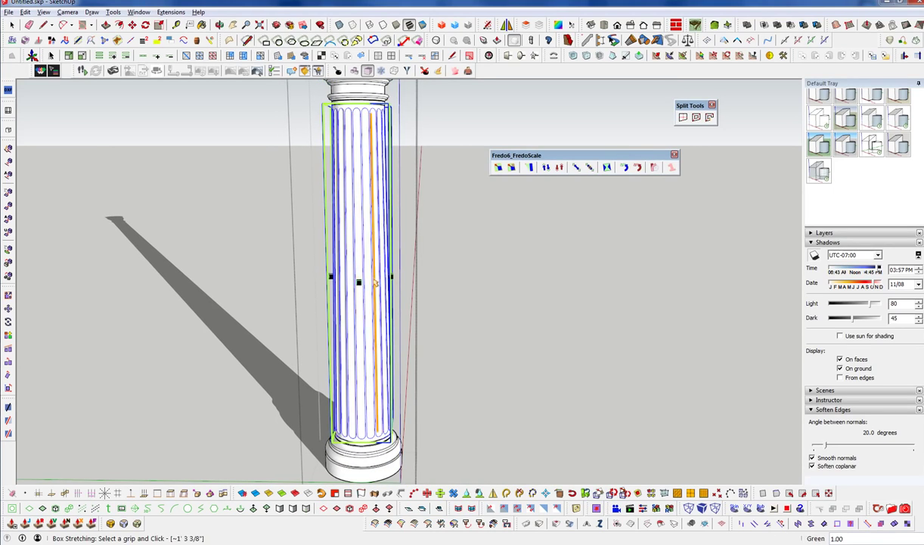
# - Undo the box stretching of the shaft
pyautogui.press('space')
pyautogui.scroll(2, 374, 119)
pyautogui.scroll(1, 373, 119)
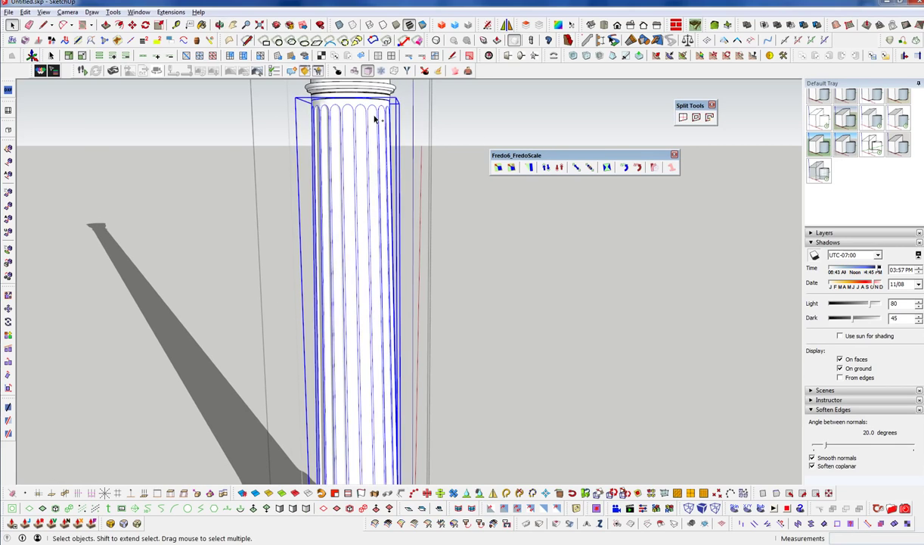
pyautogui.hotkey('ctrl', 'z')
pyautogui.press('space')
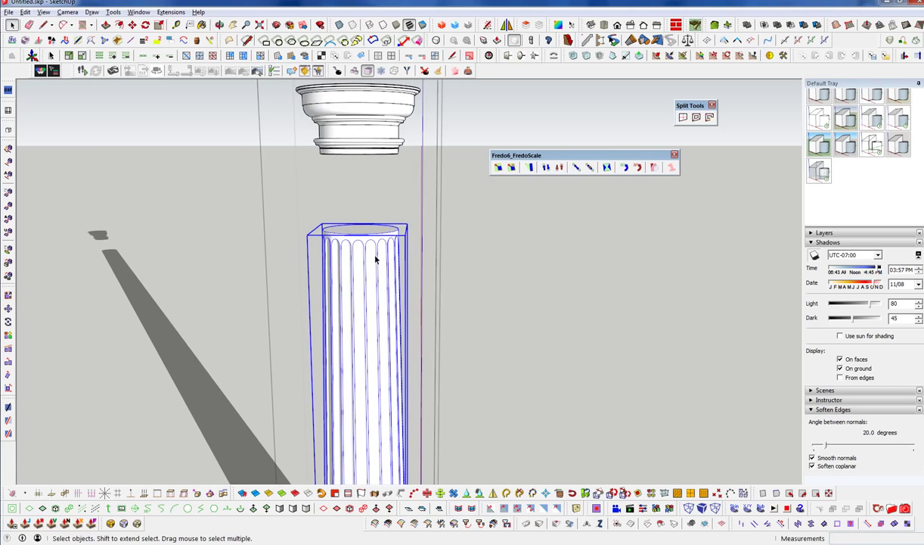
# - Open the shaft, select all vertices at its upper end with Vertex Tools and raise them vertically close to the capital
pyautogui.doubleClick(375, 260)
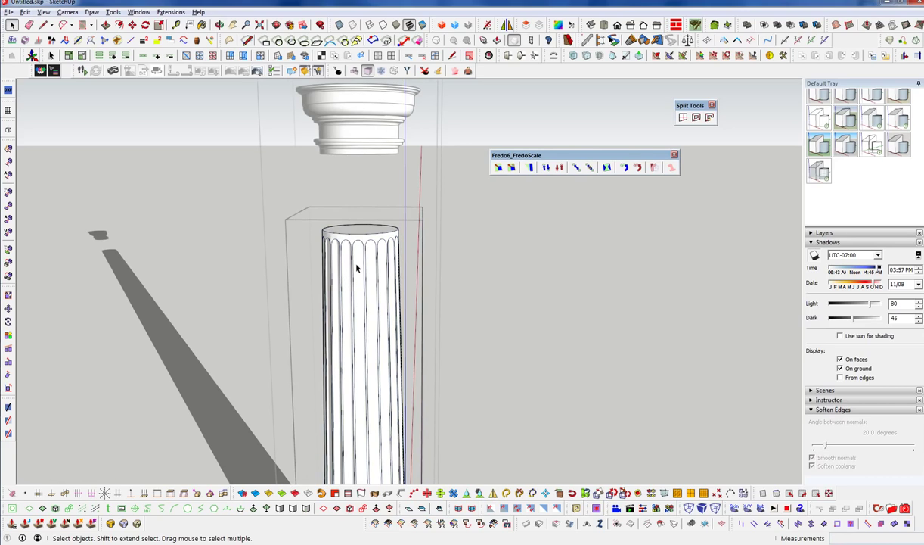
pyautogui.press('v')
pyautogui.moveTo(470, 279); pyautogui.dragTo(478, 281)
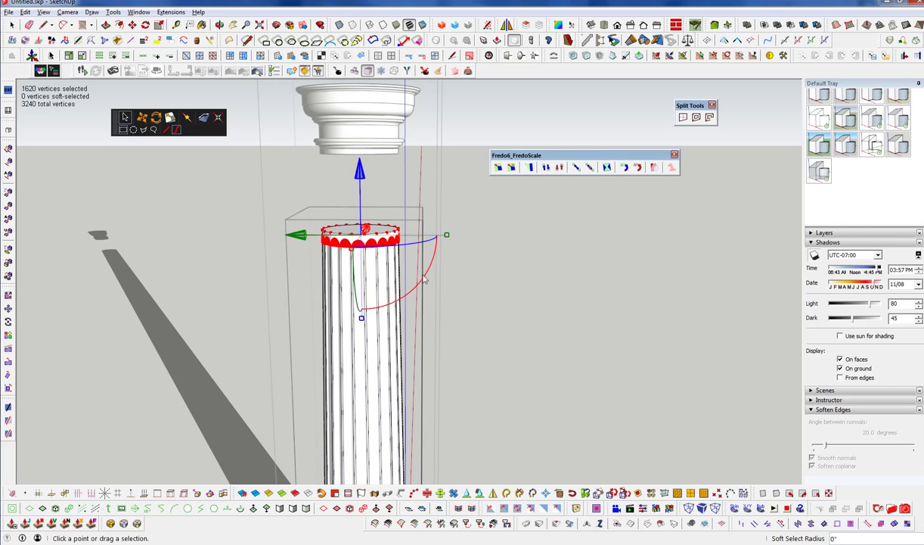
pyautogui.moveTo(363, 173); pyautogui.dragTo(370, 109)
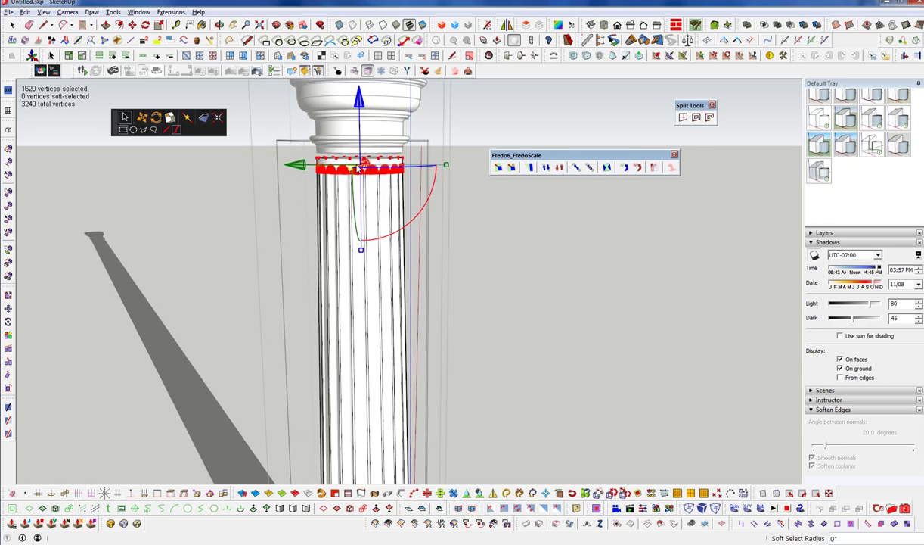
# - Move the selected upper vertices of the shaft from its rim onto the lower edge of the capital
pyautogui.scroll(3, 370, 171)
pyautogui.scroll(3, 371, 171)
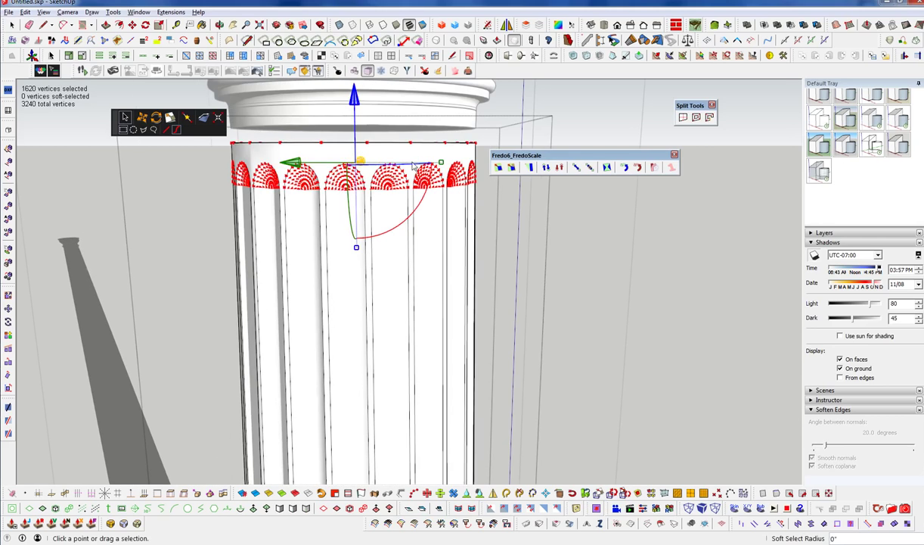
pyautogui.moveTo(356, 162); pyautogui.dragTo(424, 234, button='middle')
pyautogui.scroll(2, 428, 224)
pyautogui.press('m')
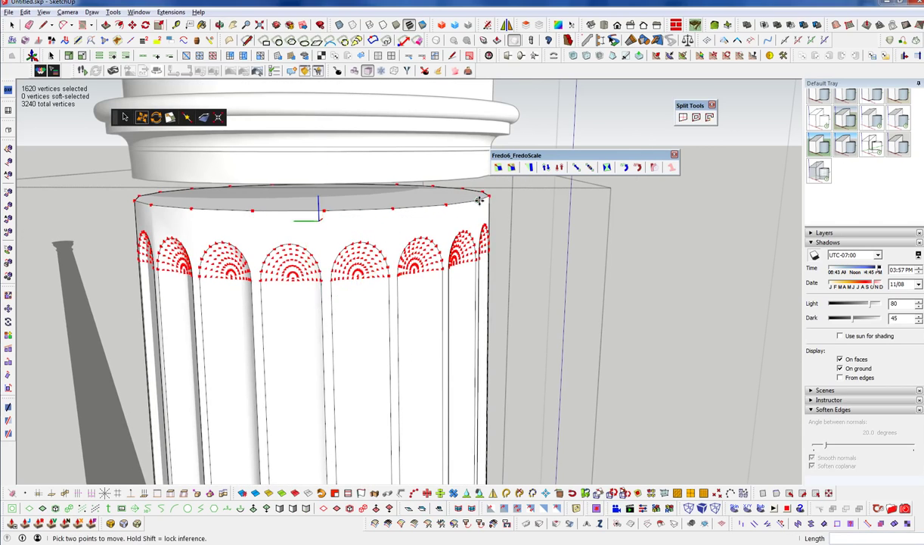
pyautogui.click(480, 200)
pyautogui.click(479, 181)
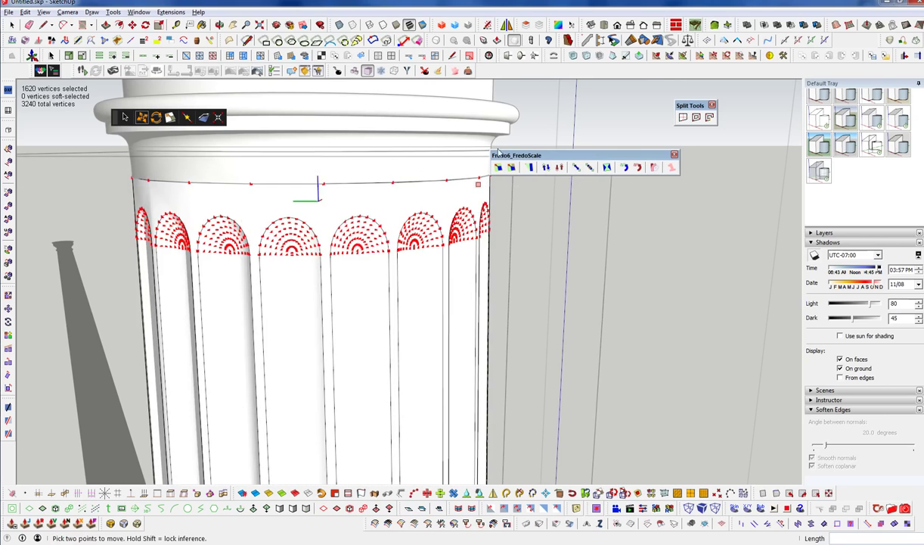
# - Clear the vertex selection, leave vertex editing and close the shaft group
pyautogui.scroll(-3, 356, 170)
pyautogui.press('space')
pyautogui.click(509, 264)
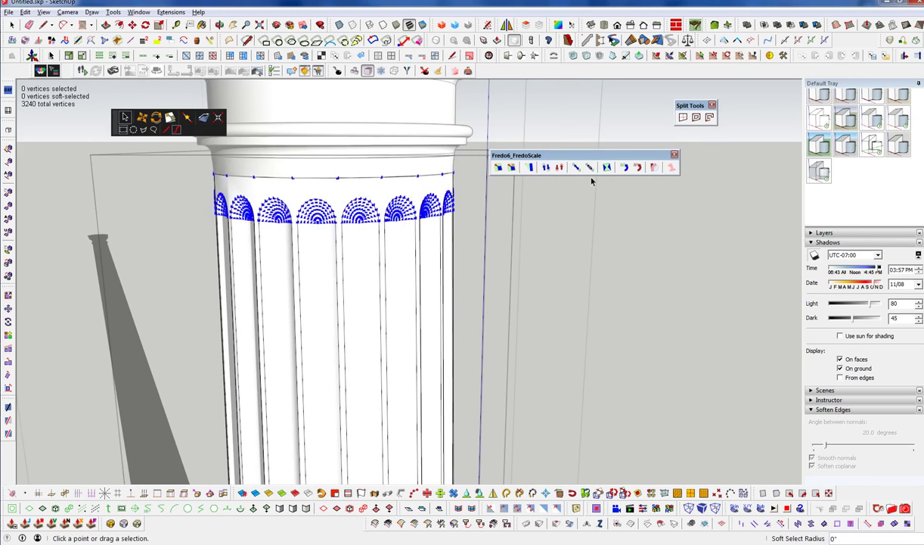
pyautogui.scroll(-5, 331, 159)
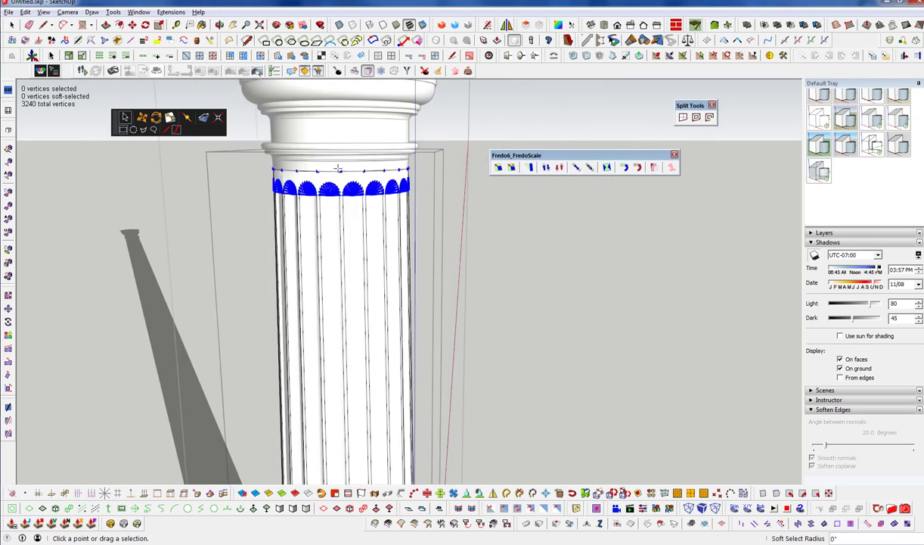
pyautogui.press('space')
pyautogui.scroll(-3, 330, 149)
pyautogui.scroll(-5, 330, 149)
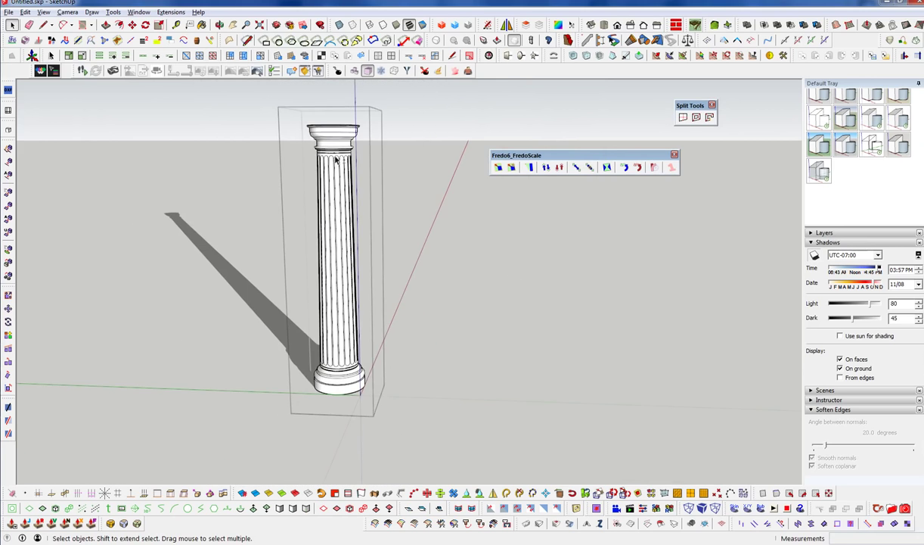
# - Close the column group and apply the Construction Documentation style to the whole model
pyautogui.moveTo(323, 348); pyautogui.dragTo(386, 404, button='middle')
pyautogui.scroll(3, 340, 249)
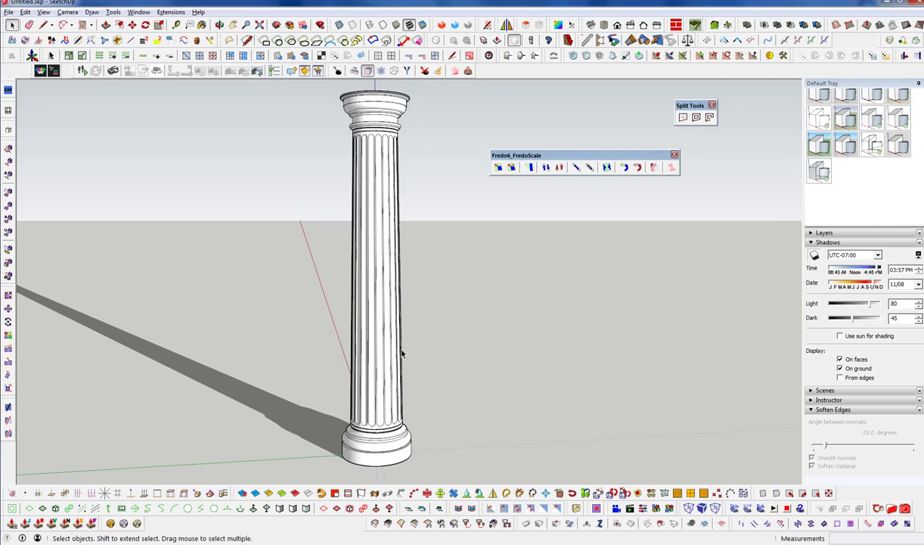
pyautogui.moveTo(362, 327); pyautogui.dragTo(386, 327, button='middle')
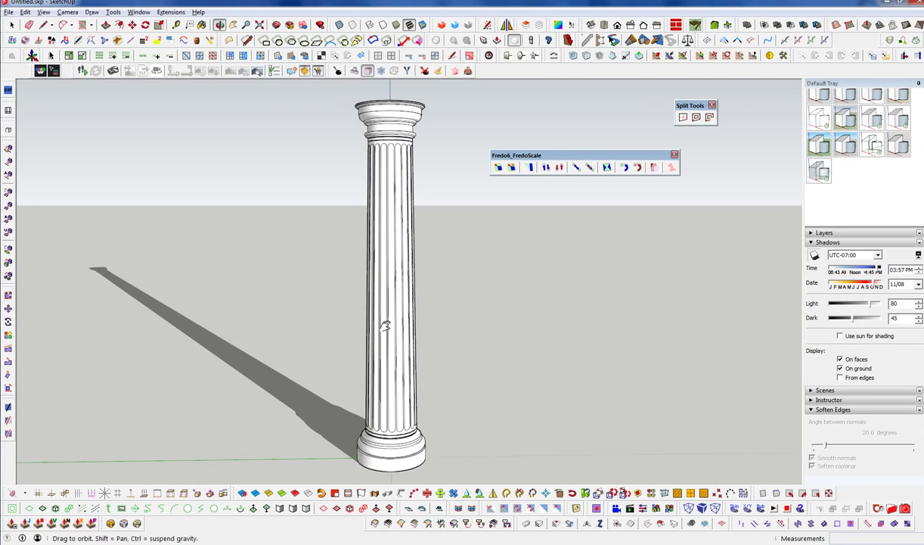
pyautogui.scroll(3, 858, 142)
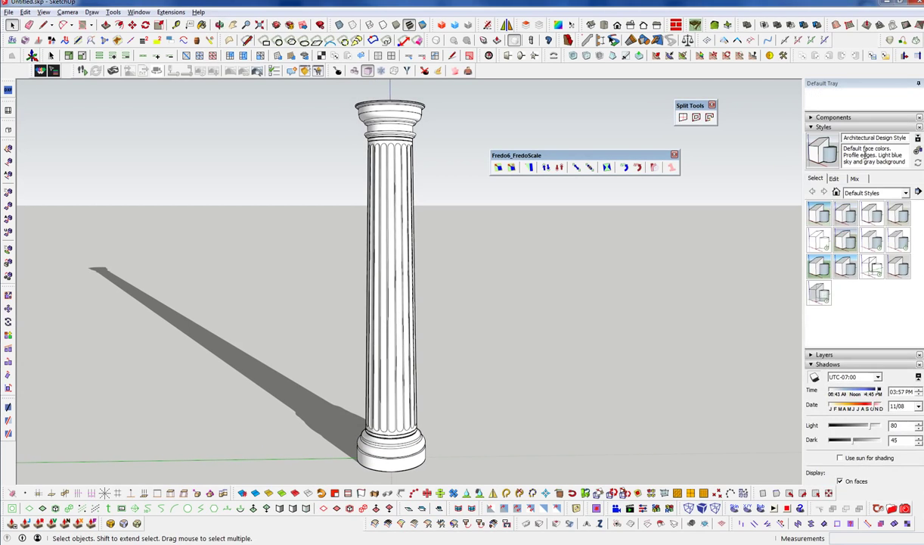
pyautogui.click(872, 217)
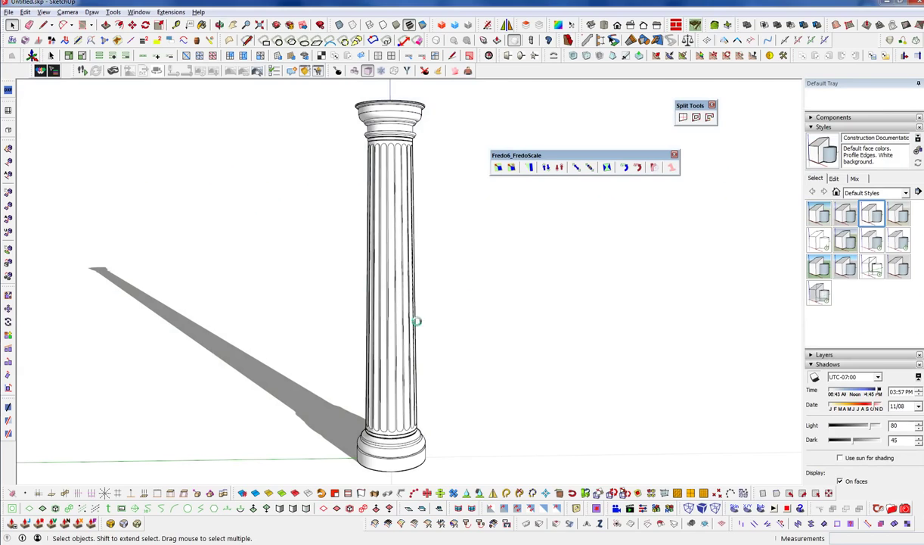